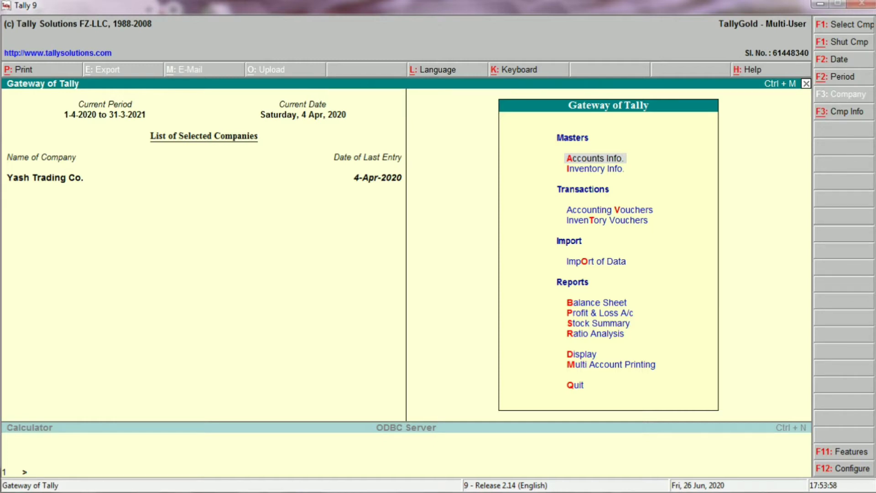
Step: Switch to the GST invoice in Adobe Reader and examine the seller name, GSTIN, invoice details and billing and shipping parties
{"action": "key", "text": "alt+Tab"}
{"action": "key", "text": "alt+Tab"}
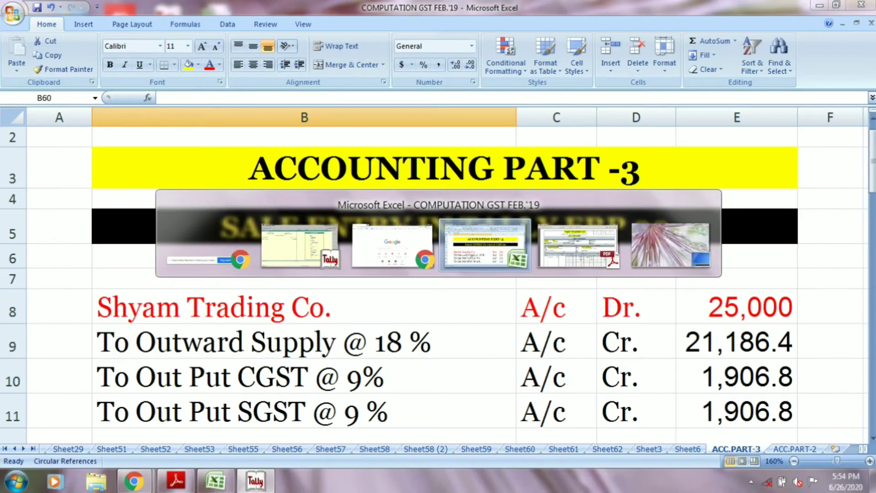
{"action": "key", "text": "alt+Tab"}
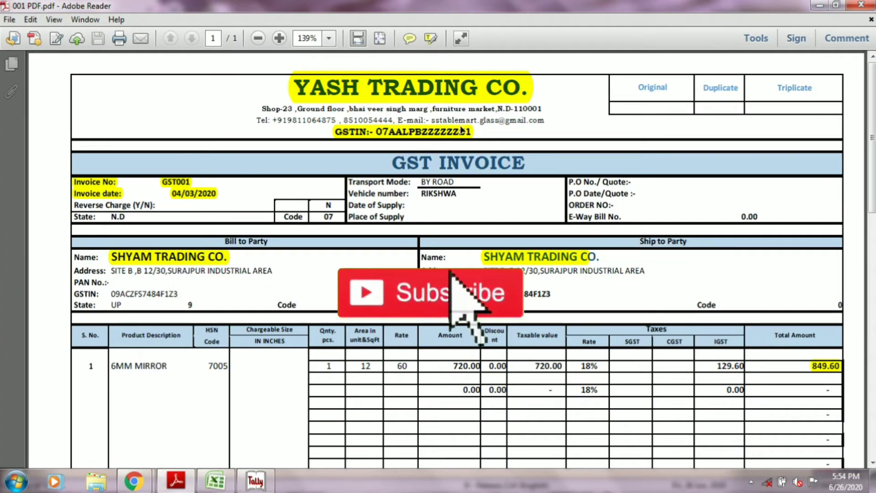
{"action": "left_click", "coordinate": [441, 89]}
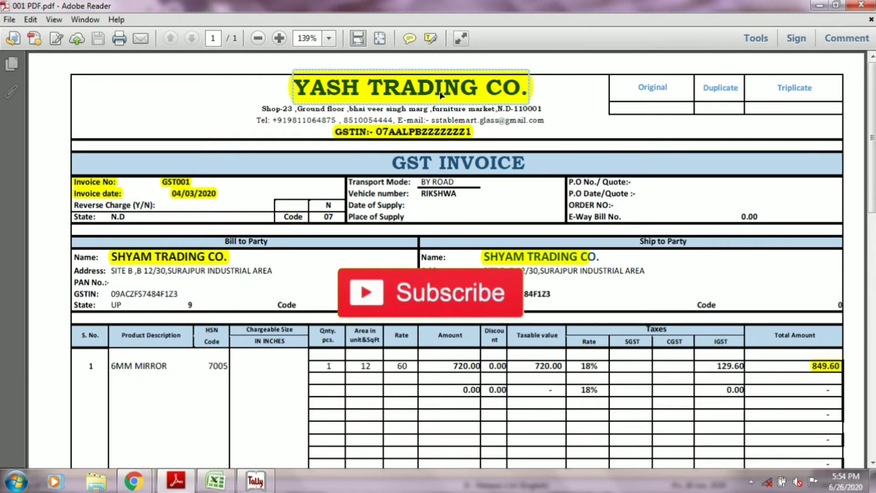
{"action": "left_click", "coordinate": [430, 132]}
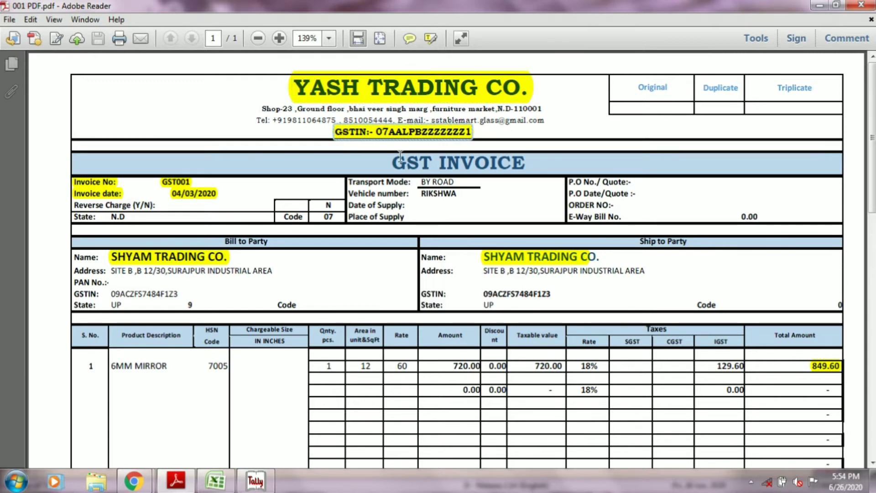
{"action": "left_click", "coordinate": [178, 182]}
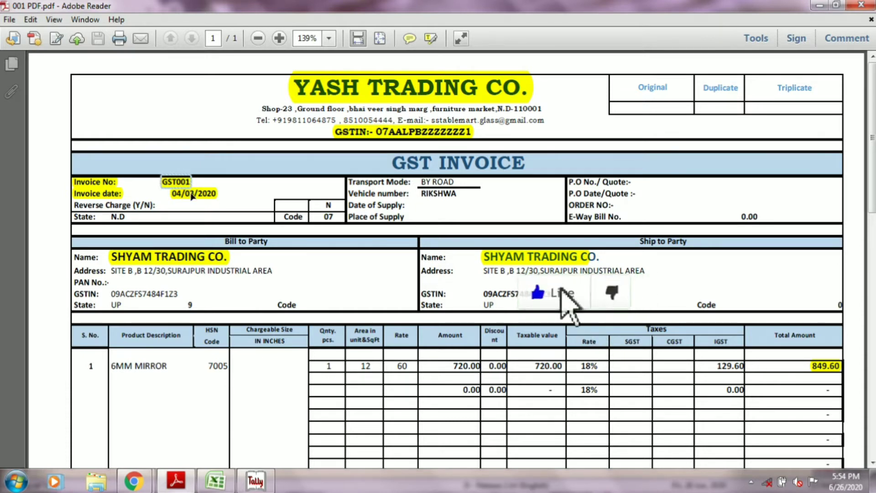
{"action": "left_click", "coordinate": [204, 258]}
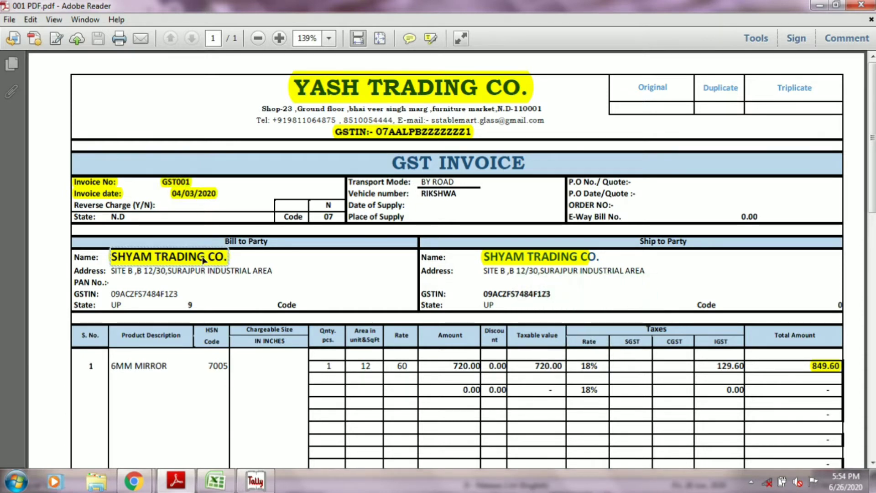
{"action": "left_click", "coordinate": [524, 261]}
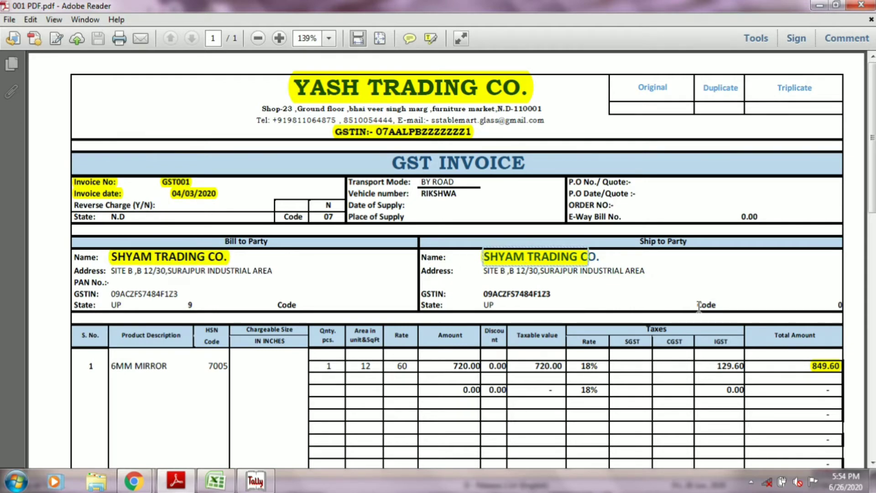
Step: Examine the invoice's line-item total, amount before tax, IGST charge and total amount after tax
{"action": "scroll", "coordinate": [699, 307], "scroll_direction": "down", "scroll_amount": 3}
{"action": "left_click", "coordinate": [831, 305]}
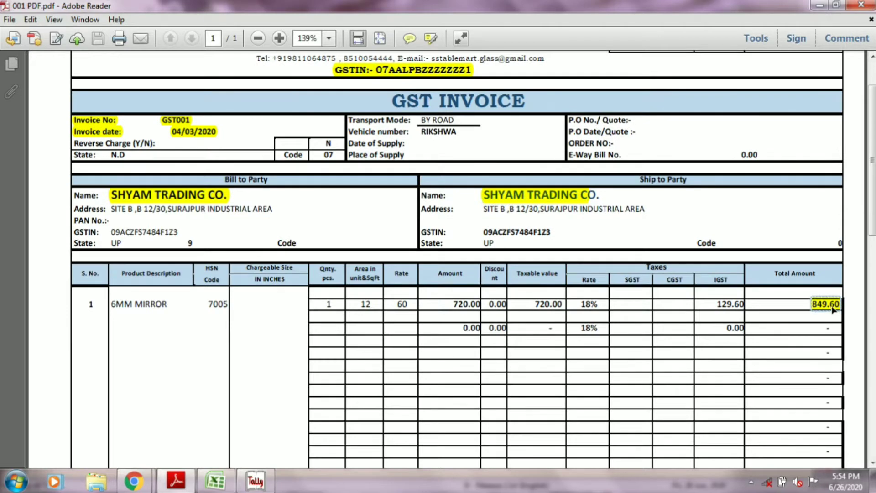
{"action": "scroll", "coordinate": [831, 325], "scroll_direction": "down", "scroll_amount": 15}
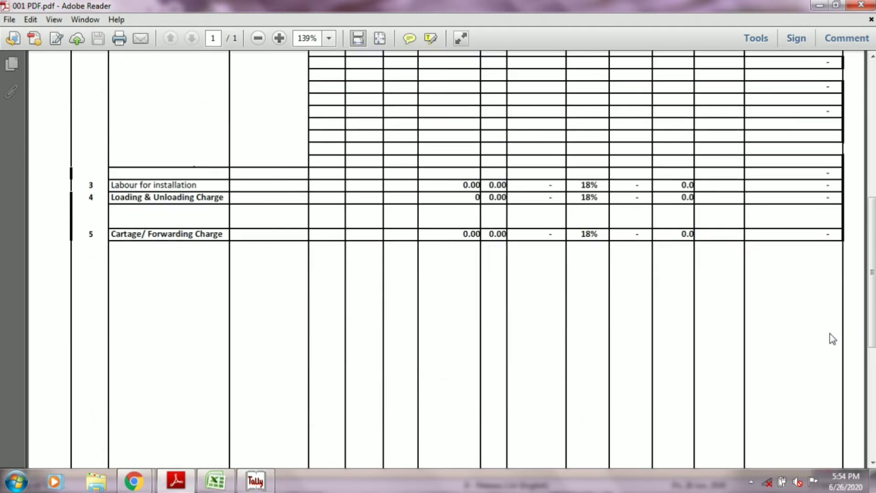
{"action": "scroll", "coordinate": [832, 338], "scroll_direction": "down", "scroll_amount": 7}
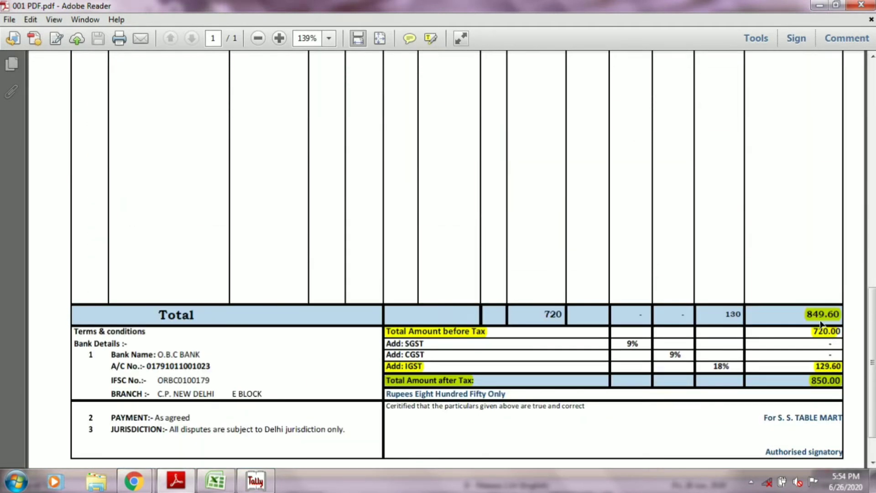
{"action": "left_click", "coordinate": [477, 335]}
{"action": "left_click", "coordinate": [821, 333]}
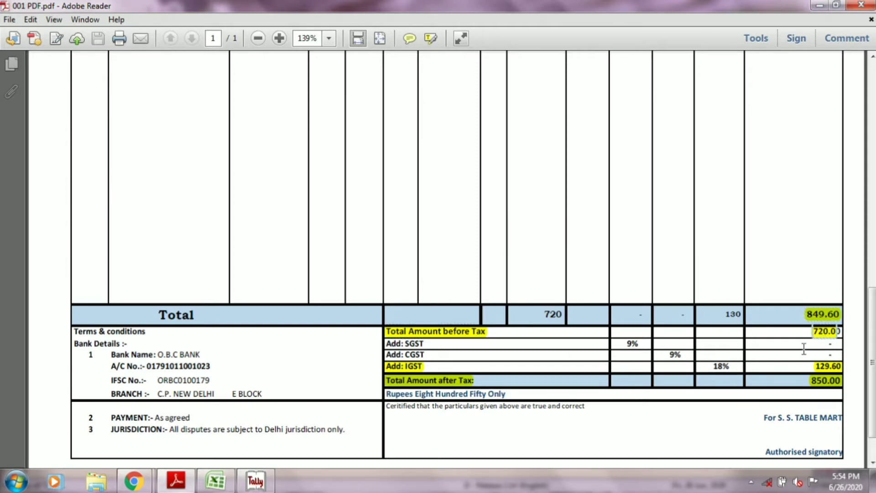
{"action": "left_click", "coordinate": [415, 367]}
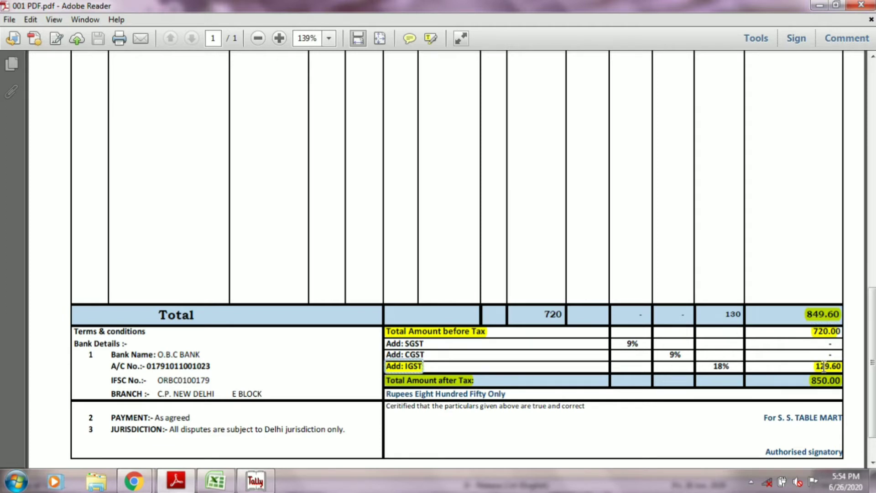
{"action": "left_click", "coordinate": [825, 367]}
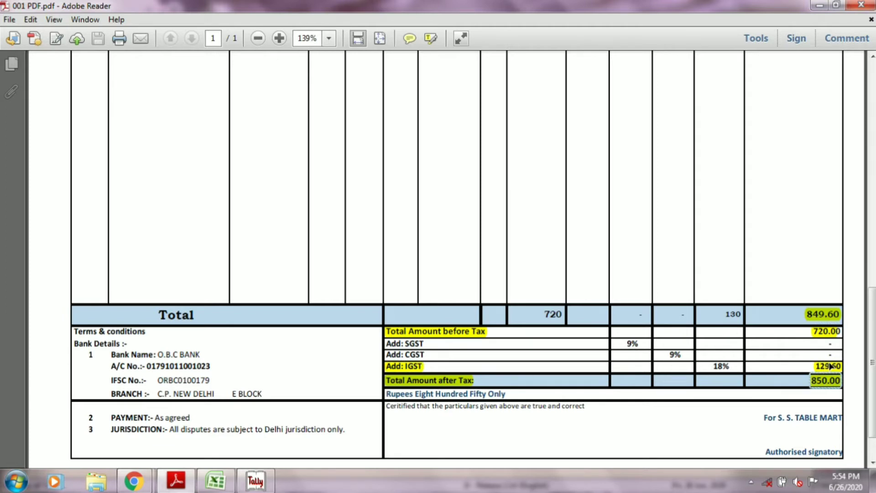
{"action": "left_click", "coordinate": [831, 366]}
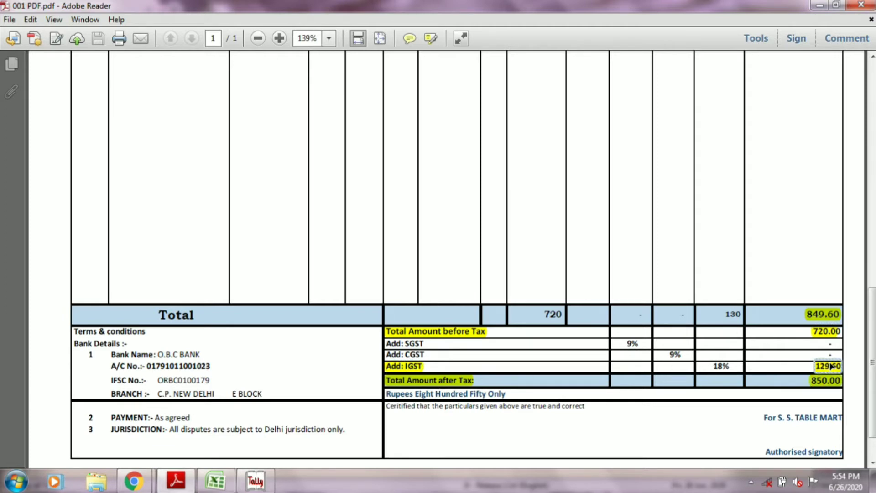
{"action": "left_click", "coordinate": [466, 381]}
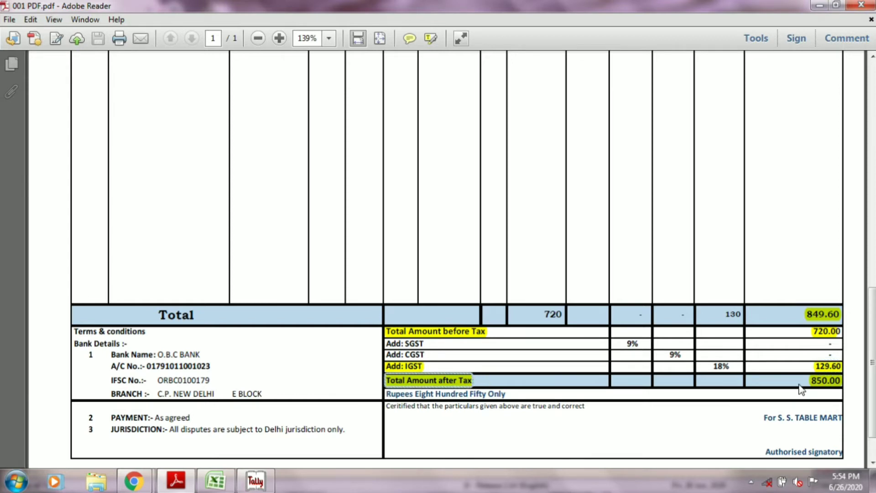
{"action": "left_click", "coordinate": [830, 384]}
{"action": "scroll", "coordinate": [830, 386], "scroll_direction": "up", "scroll_amount": 15}
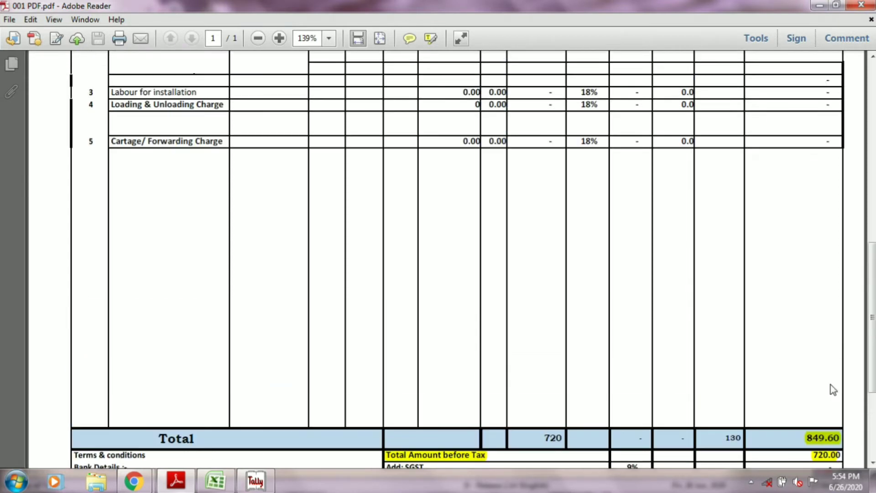
{"action": "scroll", "coordinate": [830, 385], "scroll_direction": "up", "scroll_amount": 3}
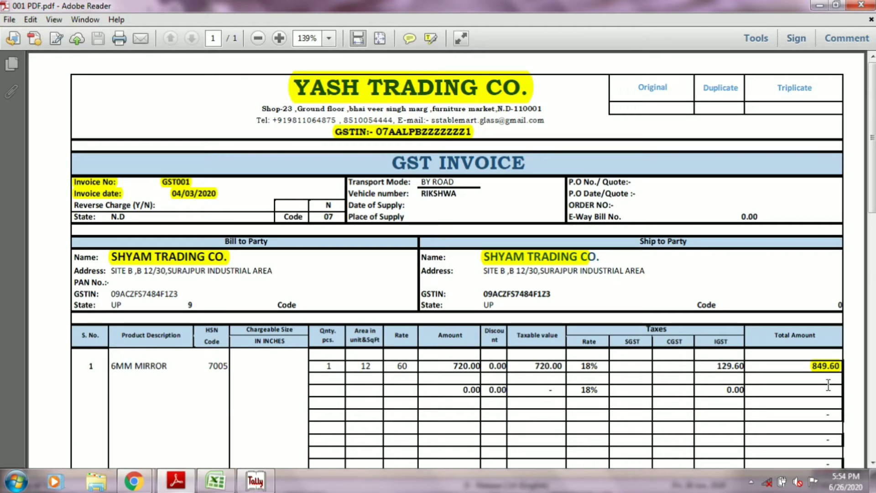
Step: Switch to the COMPUTATION GST FEB.'19 workbook in Excel and read the headings on sheet ACC.PART-3
{"action": "key", "text": "alt+Tab"}
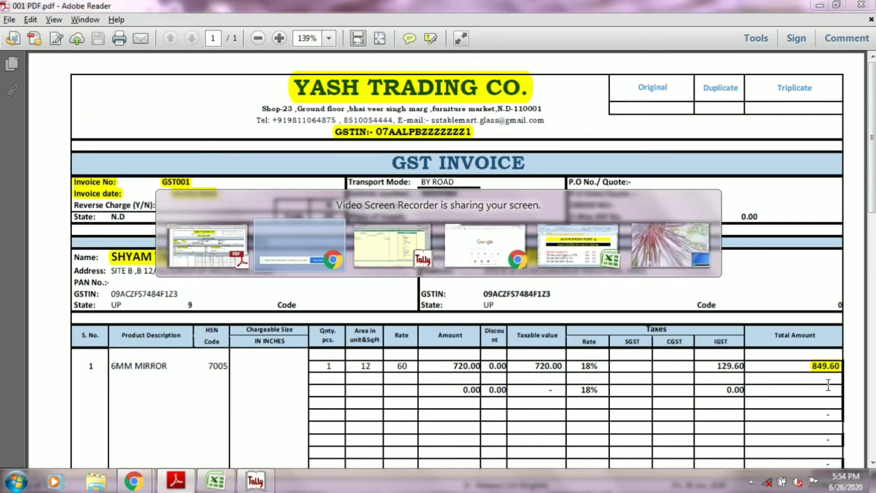
{"action": "key", "text": "alt+Tab"}
{"action": "key", "text": "alt+Tab"}
{"action": "key", "text": "alt+Tab"}
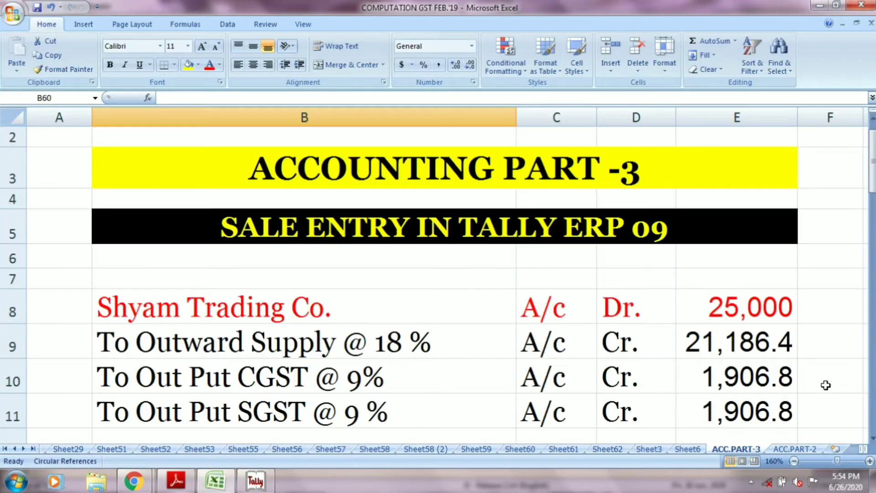
{"action": "left_click", "coordinate": [641, 187]}
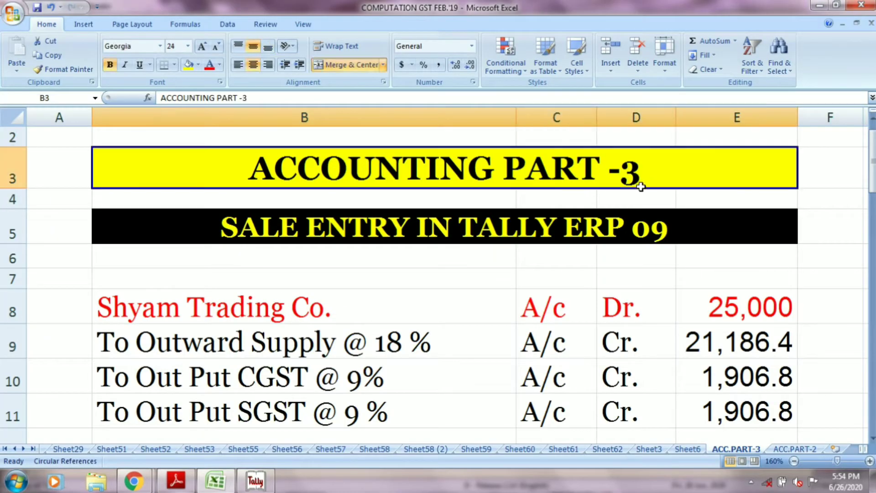
{"action": "left_click", "coordinate": [631, 231]}
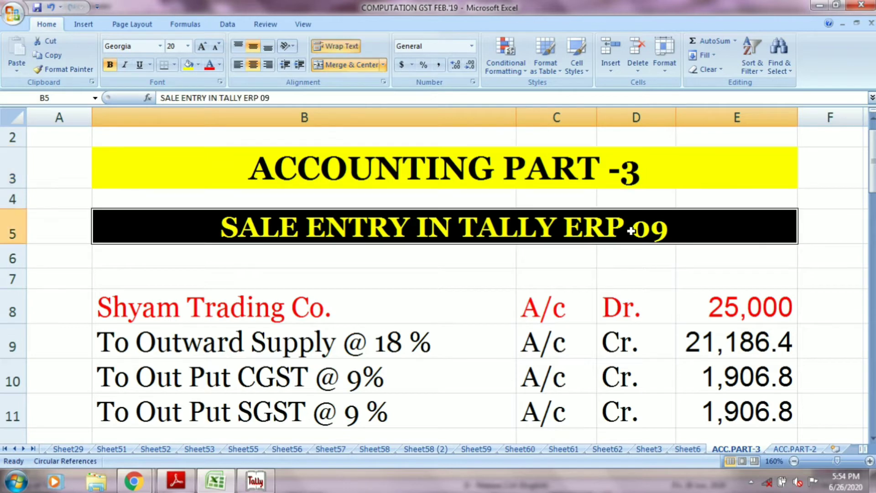
Step: Review the first sale entry's Shyam Trading Co. debit line and its Outward Supply @ 18 % credit line
{"action": "left_click_drag", "start_coordinate": [872, 182], "coordinate": [871, 186]}
{"action": "left_click", "coordinate": [344, 252]}
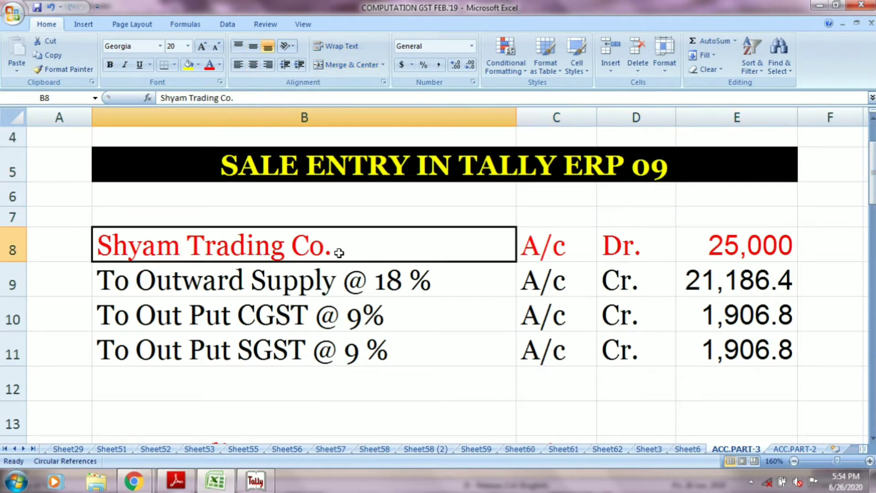
{"action": "left_click", "coordinate": [543, 250]}
{"action": "left_click", "coordinate": [608, 249]}
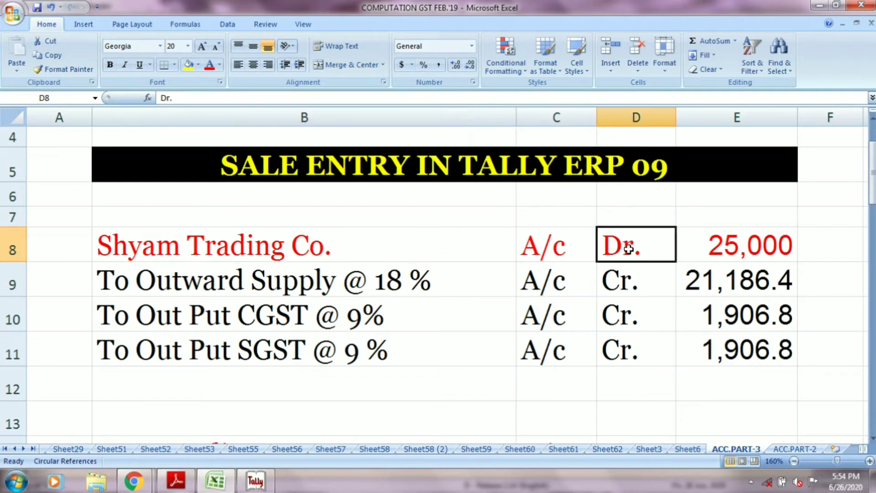
{"action": "left_click", "coordinate": [710, 244]}
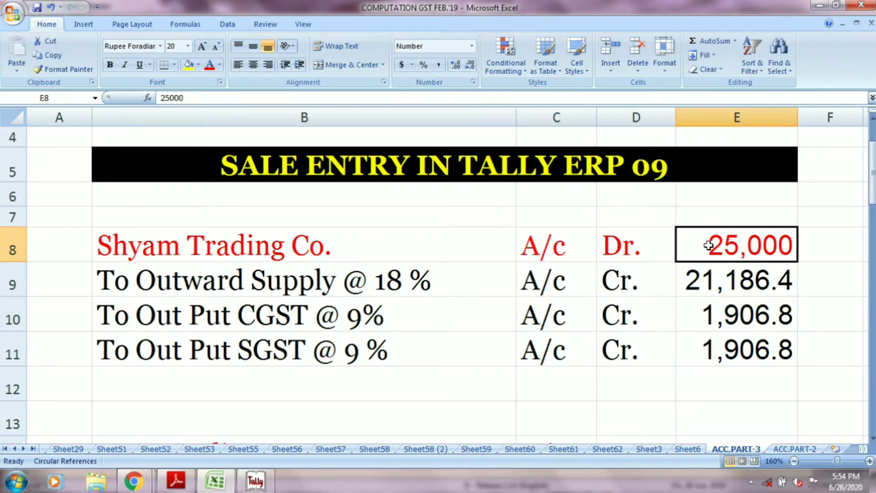
{"action": "left_click", "coordinate": [413, 287]}
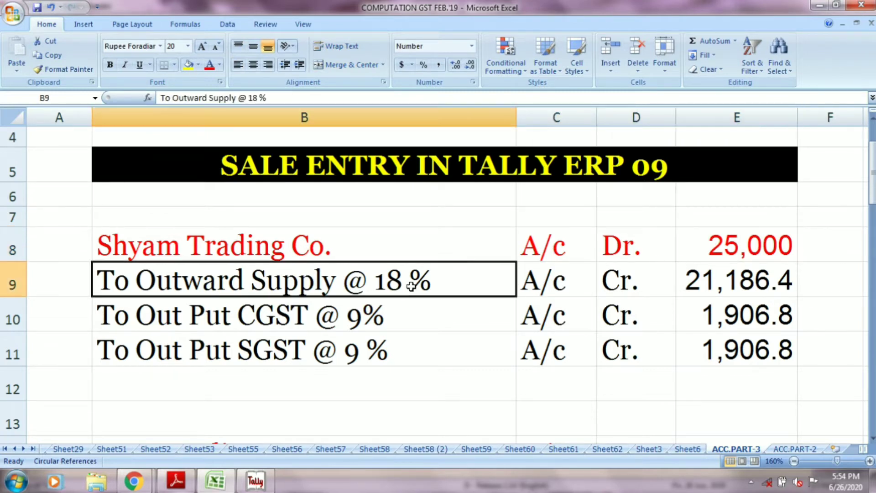
{"action": "left_click", "coordinate": [538, 281]}
{"action": "left_click", "coordinate": [620, 280]}
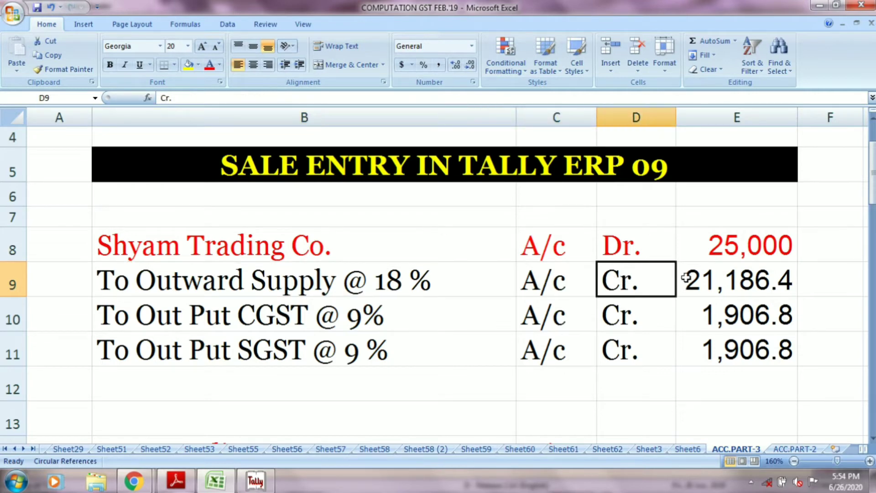
{"action": "left_click", "coordinate": [719, 279]}
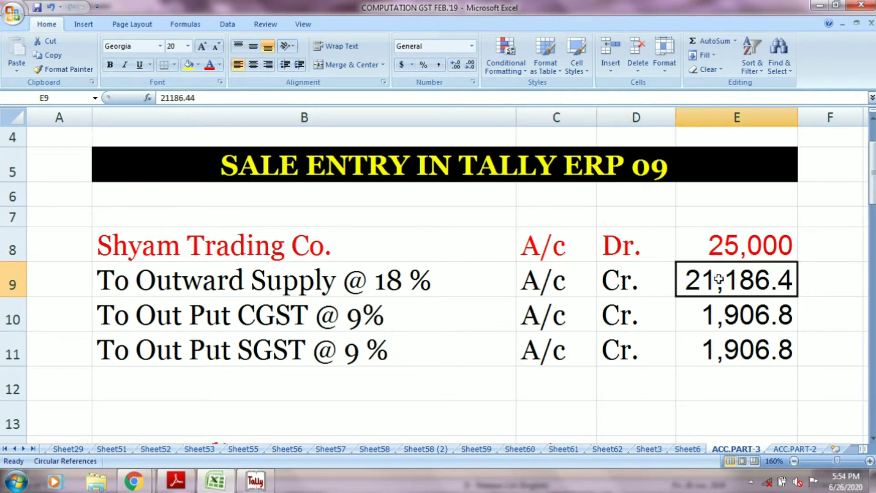
Step: Review the Out Put CGST @ 9% and SGST @ 9 % credit lines of the first Shyam Trading Co. entry
{"action": "left_click", "coordinate": [339, 325]}
{"action": "left_click", "coordinate": [542, 315]}
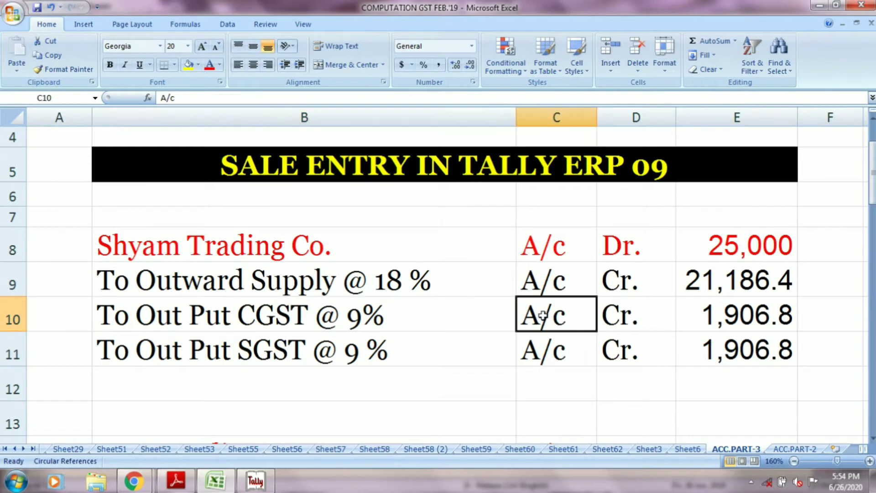
{"action": "left_click", "coordinate": [625, 313]}
{"action": "left_click", "coordinate": [698, 312]}
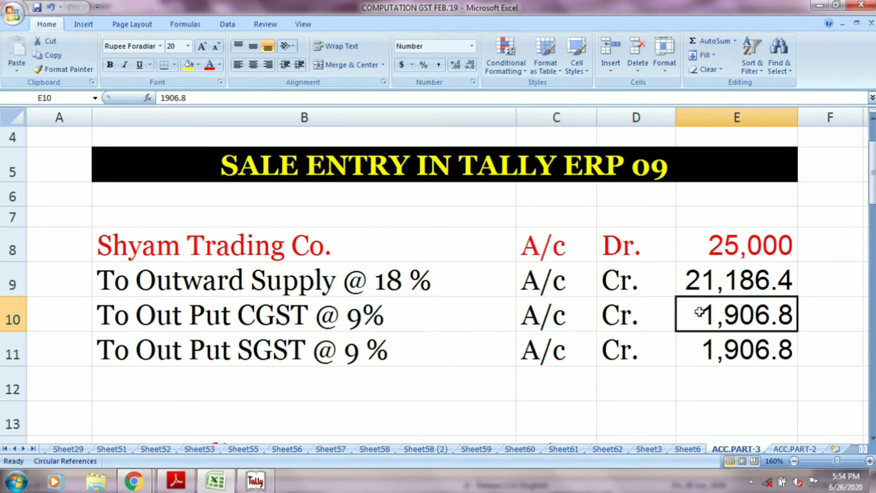
{"action": "left_click", "coordinate": [354, 350]}
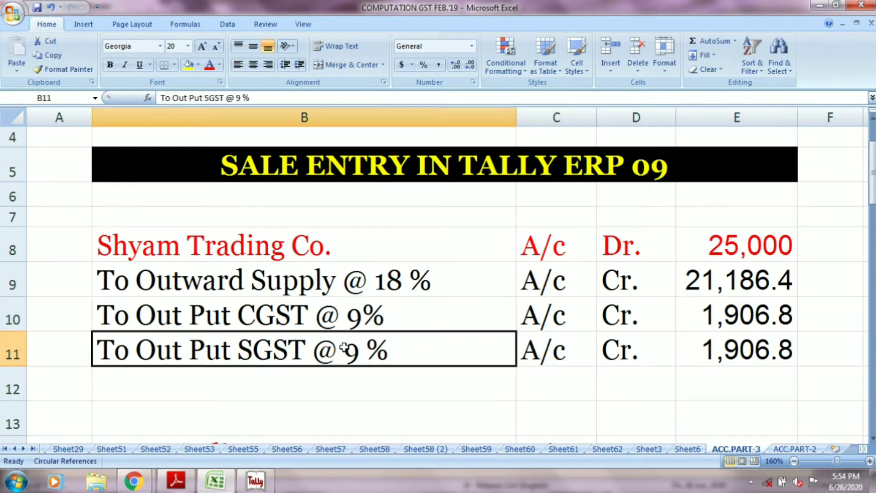
{"action": "left_click", "coordinate": [525, 353]}
{"action": "left_click", "coordinate": [617, 353]}
{"action": "left_click", "coordinate": [720, 355]}
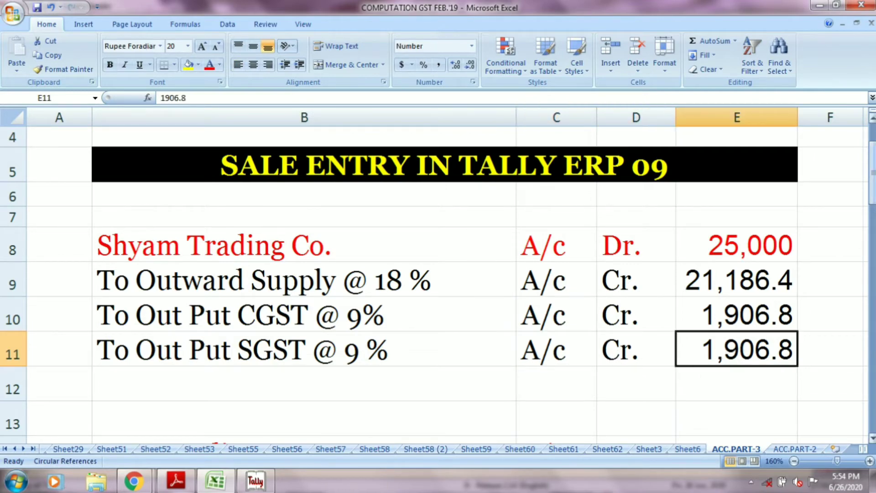
Step: Review the Ram Trading Co. debit line that opens the second sale entry, including its account type and amount
{"action": "left_click_drag", "start_coordinate": [872, 201], "coordinate": [873, 245]}
{"action": "left_click", "coordinate": [319, 219]}
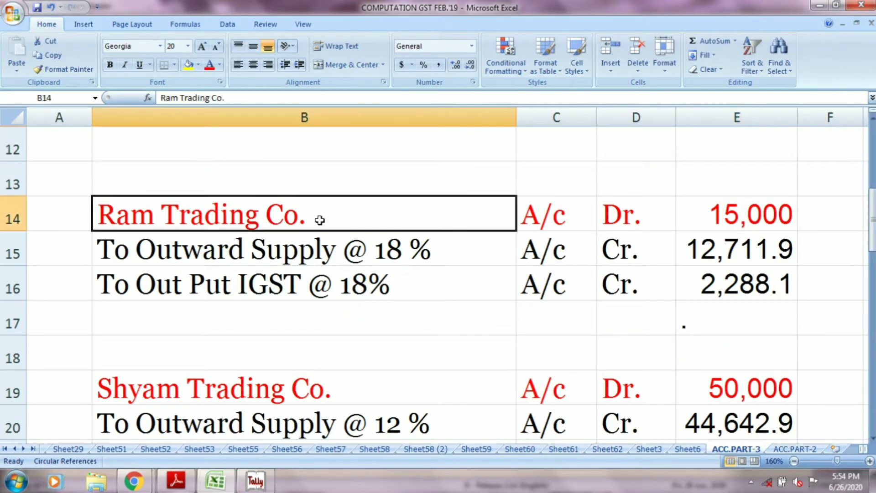
{"action": "left_click", "coordinate": [539, 217]}
{"action": "left_click", "coordinate": [626, 218]}
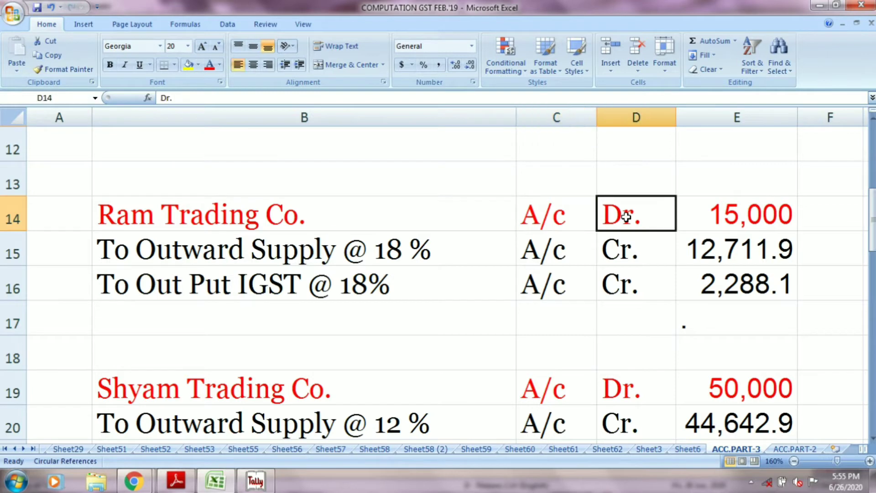
{"action": "left_click", "coordinate": [735, 223]}
Step: Review the Outward Supply @ 18 % and Out Put IGST @ 18% credit lines of the Ram Trading Co. entry
{"action": "left_click", "coordinate": [397, 248]}
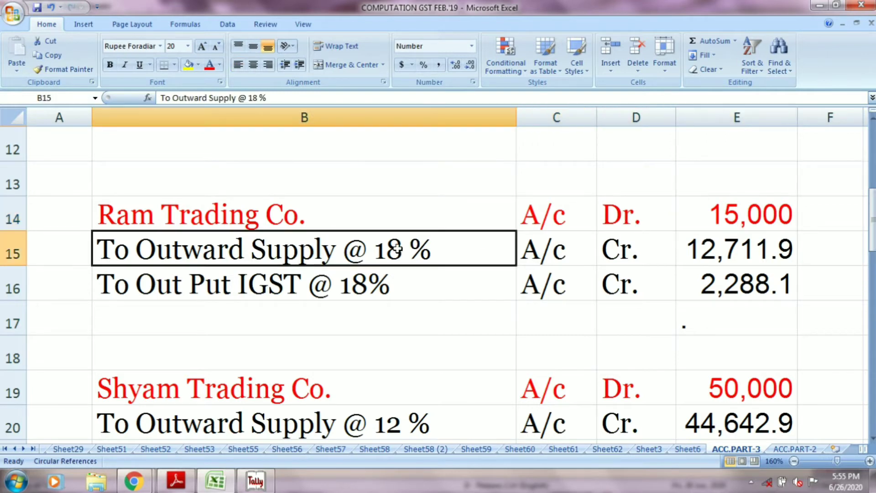
{"action": "left_click", "coordinate": [560, 254]}
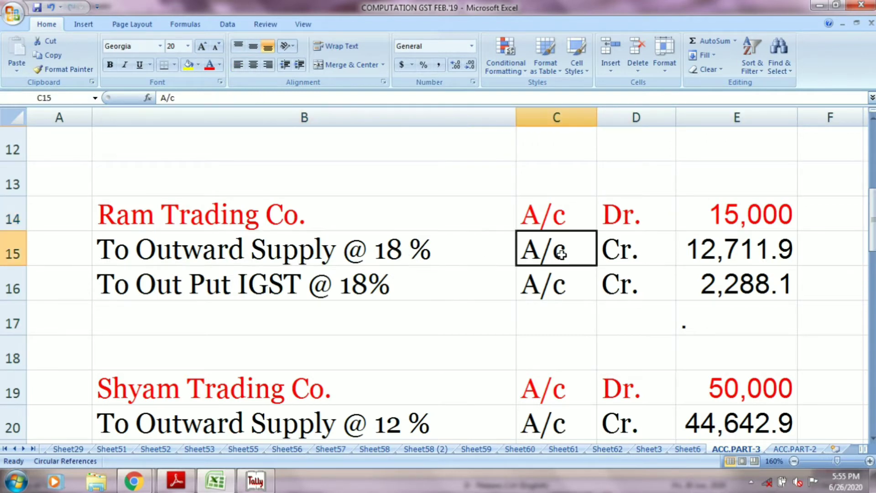
{"action": "left_click", "coordinate": [614, 254]}
{"action": "left_click", "coordinate": [705, 256]}
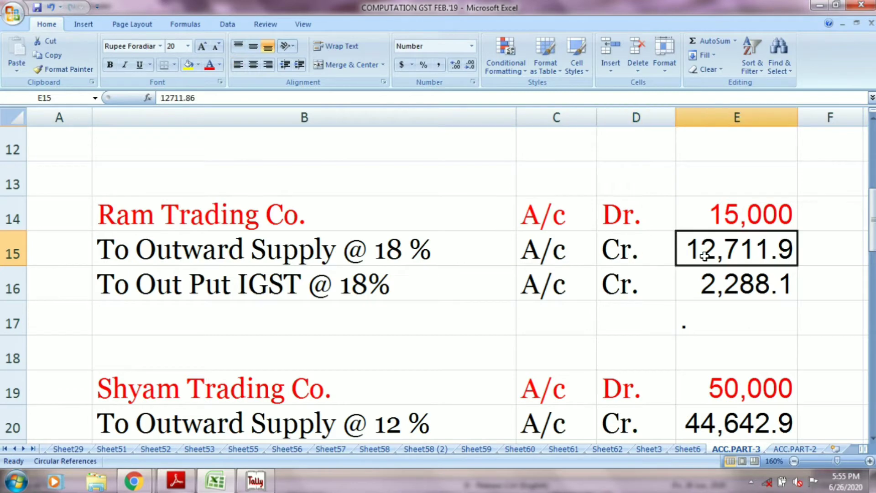
{"action": "mouse_move", "coordinate": [872, 222]}
{"action": "left_mouse_down"}
{"action": "mouse_move", "coordinate": [872, 192]}
{"action": "mouse_move", "coordinate": [872, 222]}
{"action": "left_mouse_up"}
{"action": "left_click", "coordinate": [441, 283]}
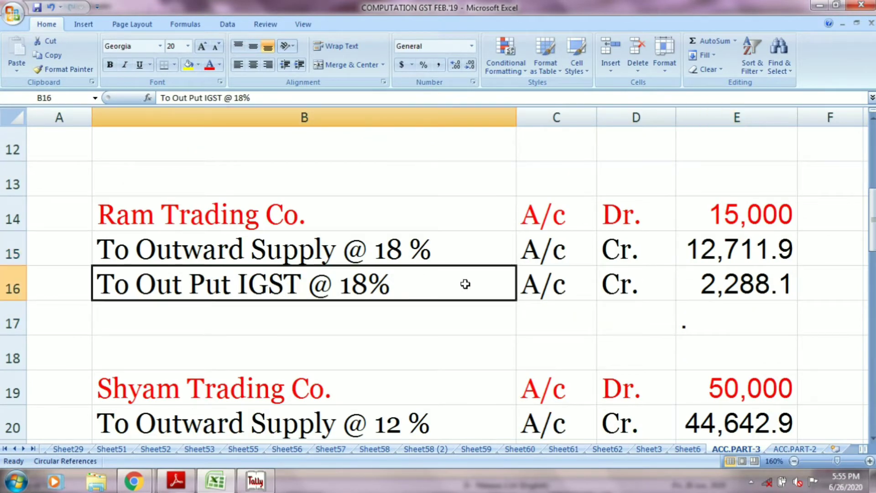
{"action": "left_click", "coordinate": [578, 284]}
{"action": "left_click", "coordinate": [633, 286]}
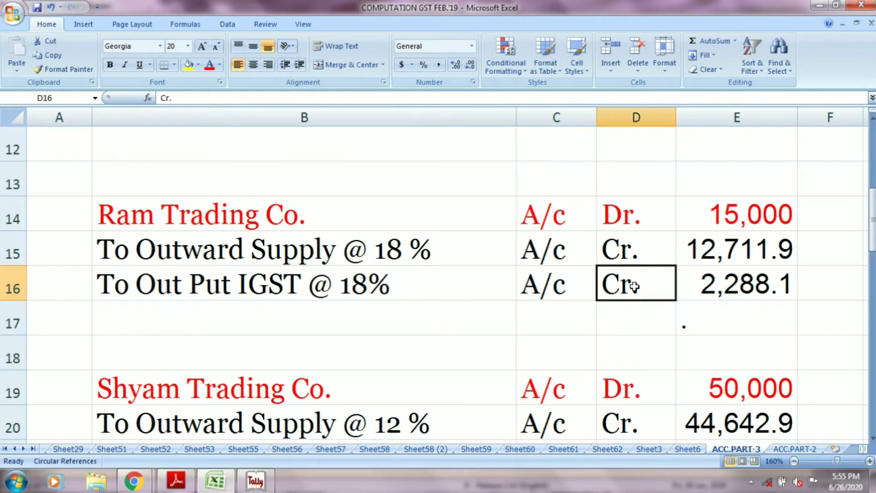
{"action": "left_click", "coordinate": [703, 284]}
Step: Review the third sale entry's Shyam Trading Co. debit line and its Outward Supply @ 12 % credit line
{"action": "left_click_drag", "start_coordinate": [872, 249], "coordinate": [872, 264]}
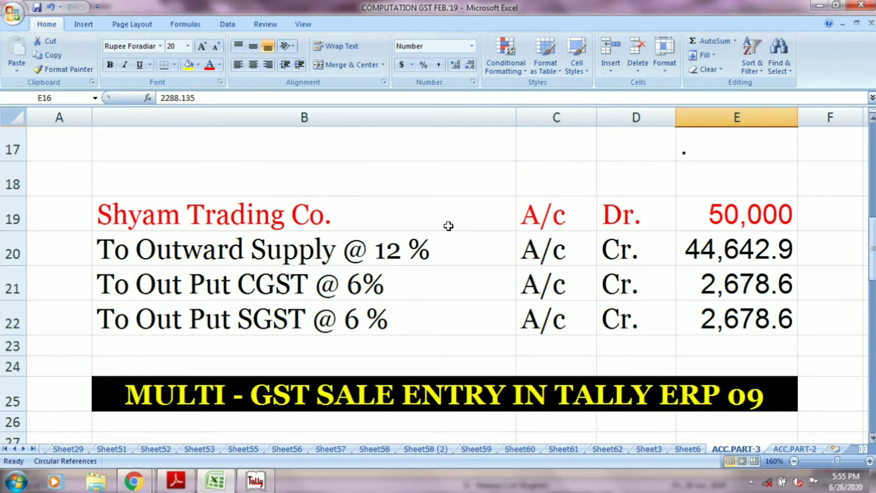
{"action": "left_click", "coordinate": [306, 203]}
{"action": "left_click", "coordinate": [548, 218]}
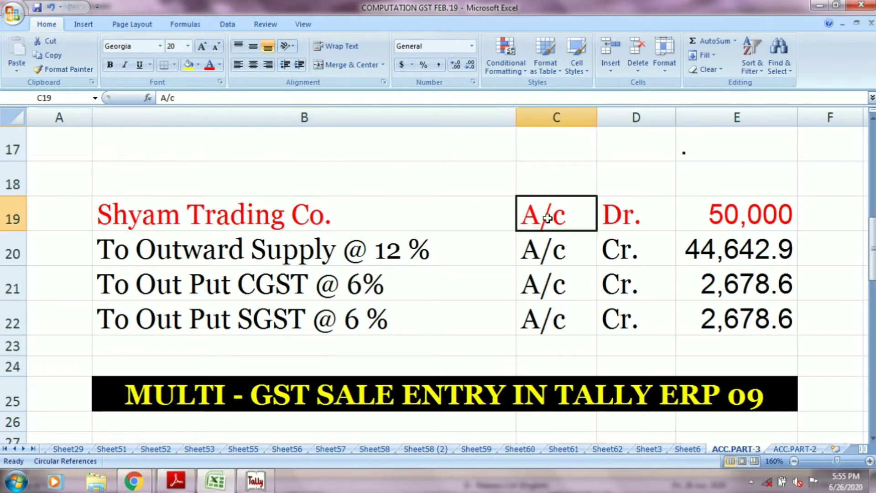
{"action": "left_click", "coordinate": [631, 219]}
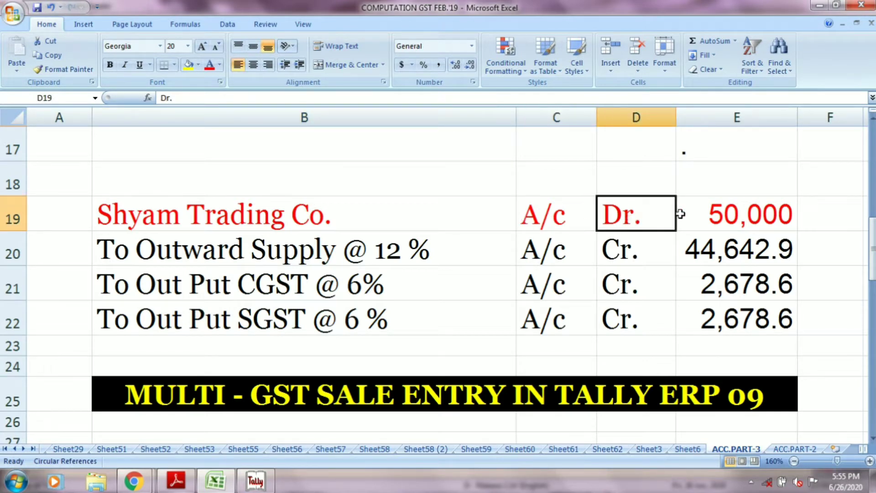
{"action": "left_click", "coordinate": [701, 211]}
{"action": "left_click", "coordinate": [362, 238]}
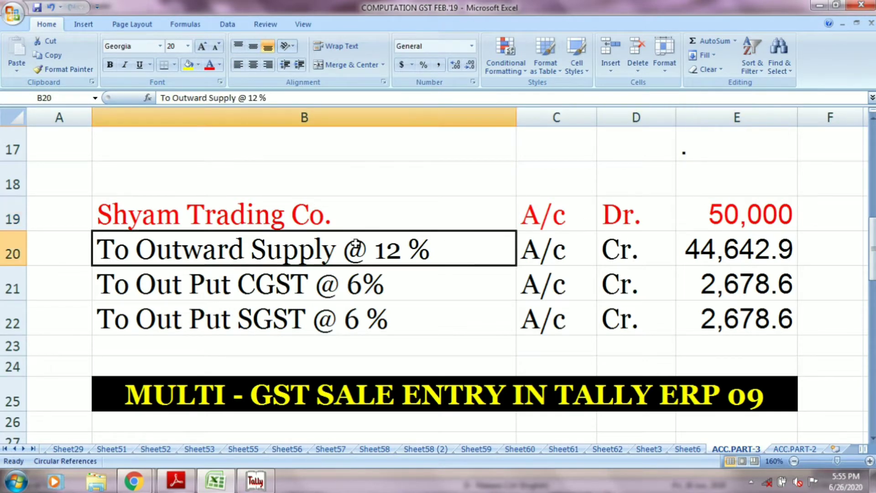
{"action": "left_click", "coordinate": [547, 247]}
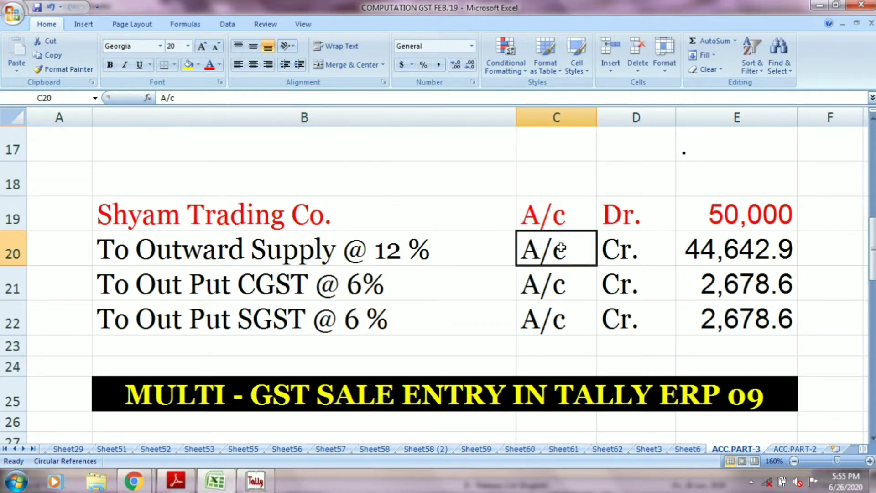
{"action": "left_click", "coordinate": [636, 249]}
{"action": "left_click", "coordinate": [779, 255]}
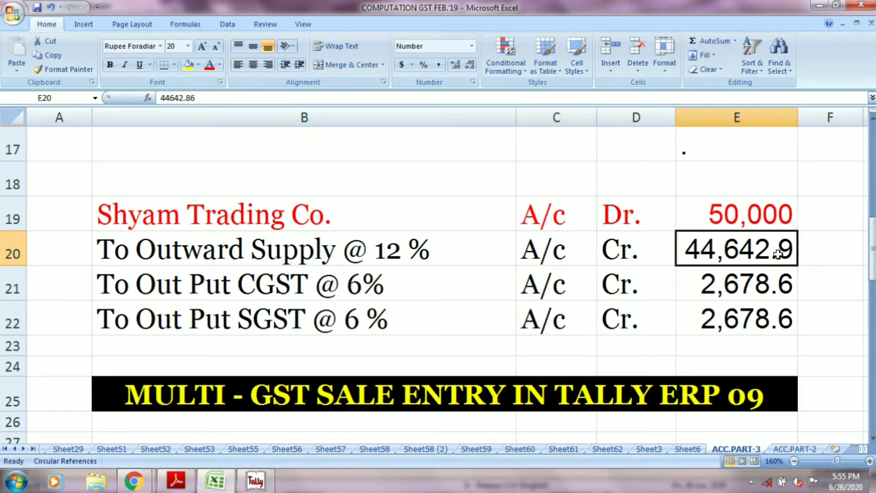
Step: Review the Out Put CGST @ 6% and SGST @ 6 % credit lines of the third sale entry
{"action": "left_click", "coordinate": [280, 276]}
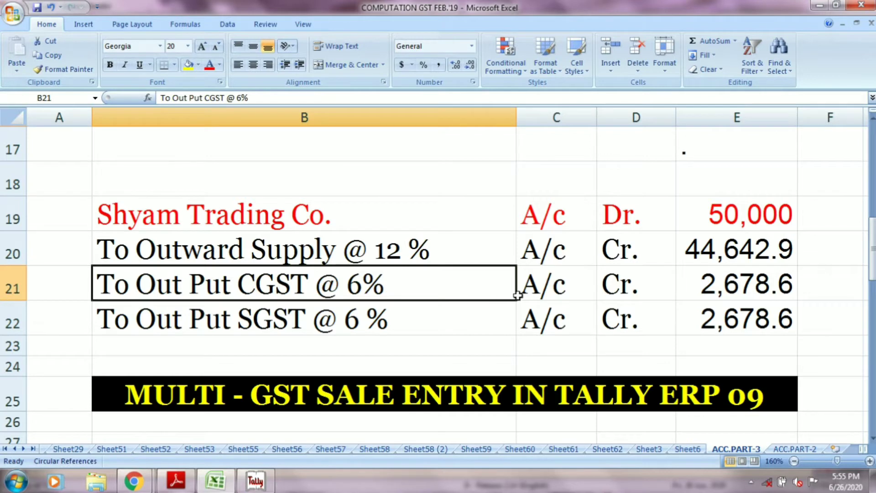
{"action": "left_click", "coordinate": [544, 287]}
{"action": "left_click", "coordinate": [623, 292]}
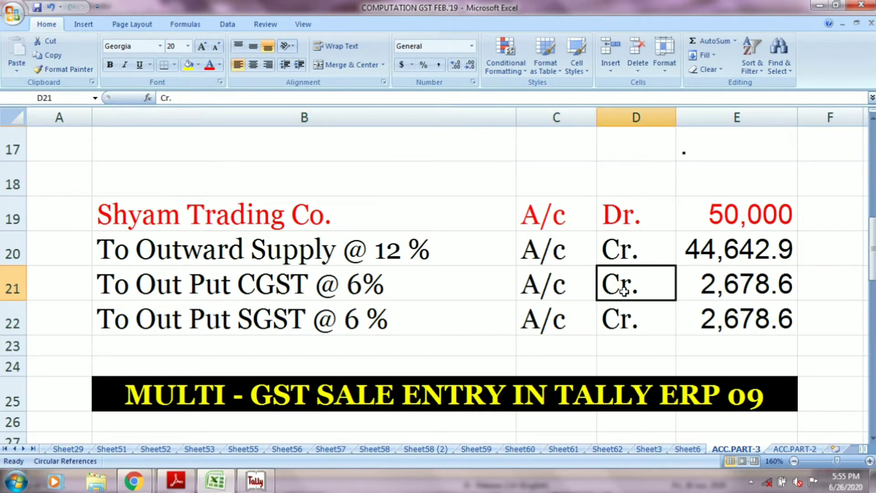
{"action": "left_click", "coordinate": [715, 280]}
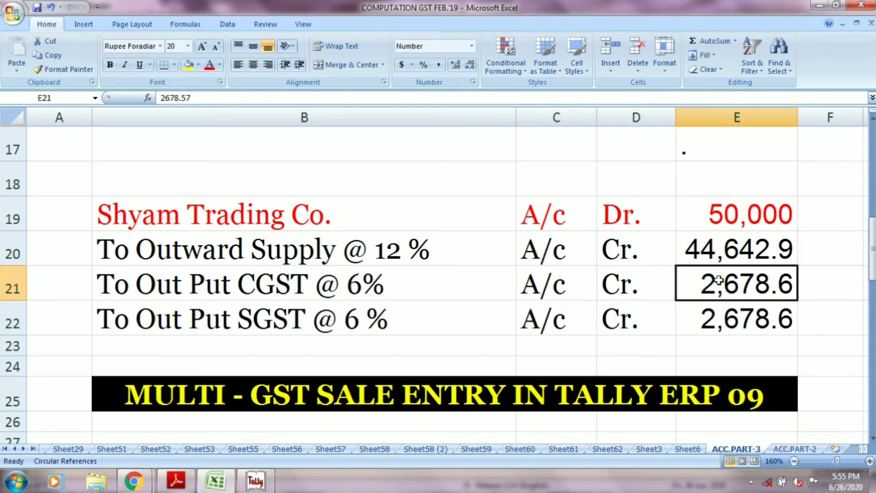
{"action": "left_click", "coordinate": [282, 313]}
{"action": "left_click", "coordinate": [544, 320]}
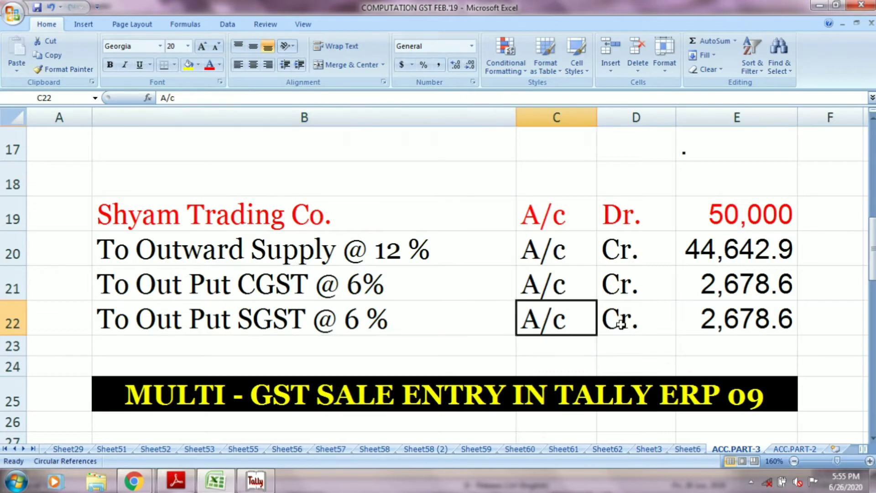
{"action": "left_click", "coordinate": [619, 326]}
{"action": "left_click", "coordinate": [708, 324]}
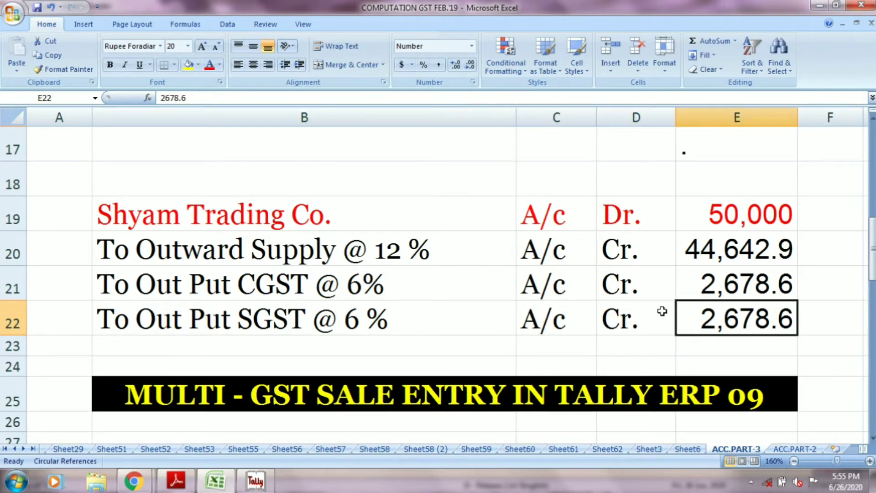
Step: Read the MULTI - GST SALE ENTRY IN TALLY ERP 09 heading and the Shyam Trading Co. debit line below it
{"action": "left_click_drag", "start_coordinate": [872, 248], "coordinate": [872, 278]}
{"action": "left_click", "coordinate": [224, 256]}
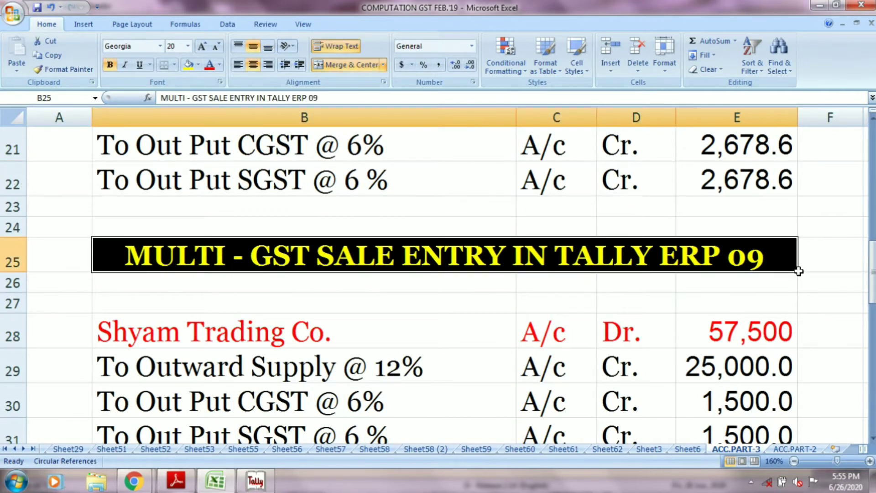
{"action": "left_click_drag", "start_coordinate": [872, 285], "coordinate": [871, 315]}
{"action": "left_click", "coordinate": [383, 192]}
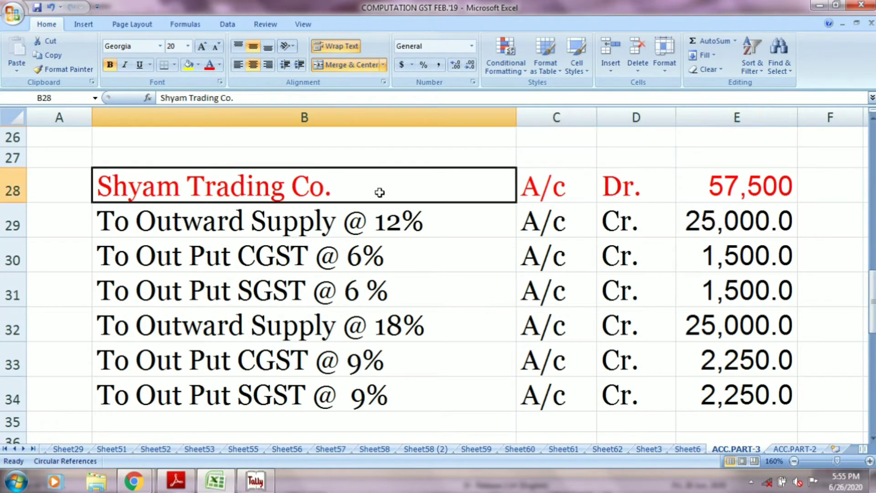
{"action": "left_click", "coordinate": [575, 193]}
{"action": "left_click", "coordinate": [640, 192]}
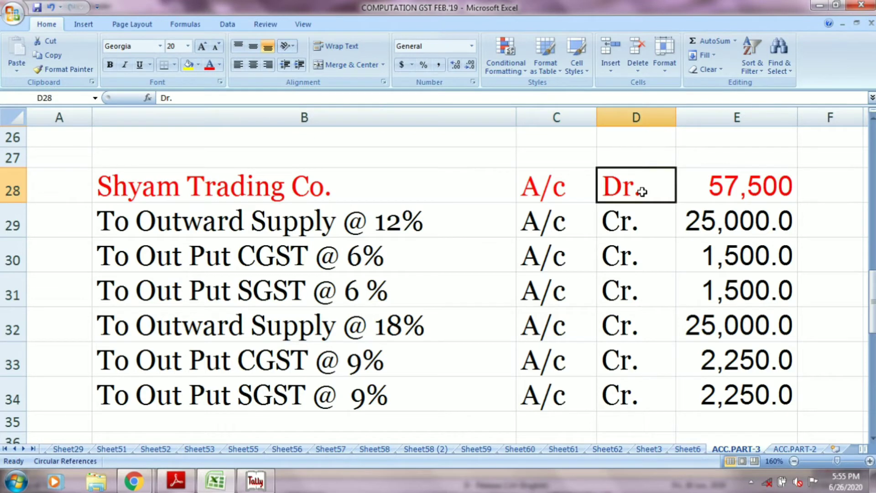
{"action": "left_click", "coordinate": [709, 186]}
Step: Review the Outward Supply @ 12% credit line of the multi-GST sale entry across its account, Cr. and amount cells
{"action": "left_click", "coordinate": [386, 221]}
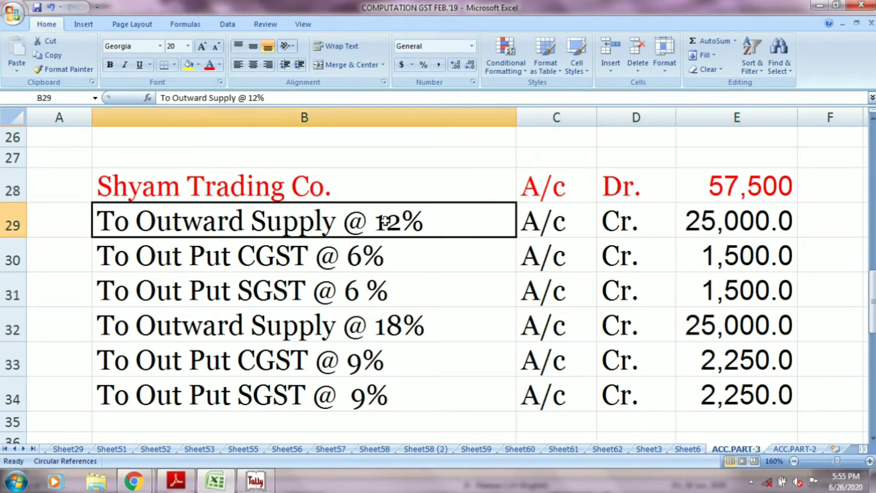
{"action": "left_click", "coordinate": [564, 222]}
{"action": "left_click", "coordinate": [623, 220]}
{"action": "left_click", "coordinate": [721, 219]}
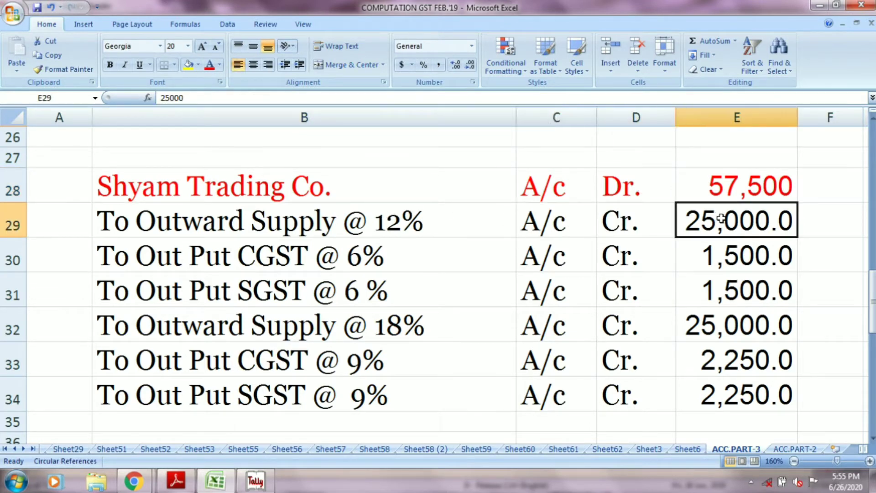
Step: Review the Out Put CGST @ 6% and SGST @ 6 % credit lines of the multi-GST sale entry
{"action": "left_click", "coordinate": [458, 250]}
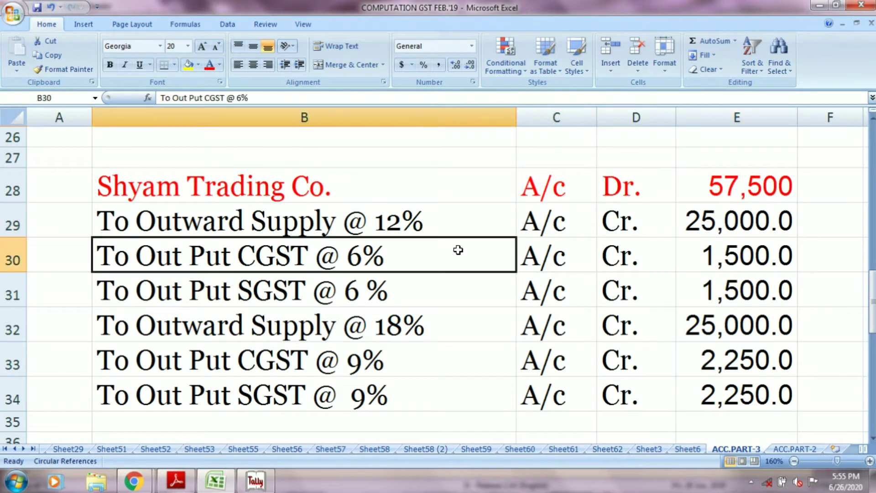
{"action": "left_click", "coordinate": [532, 255]}
{"action": "left_click", "coordinate": [627, 253]}
{"action": "left_click", "coordinate": [718, 251]}
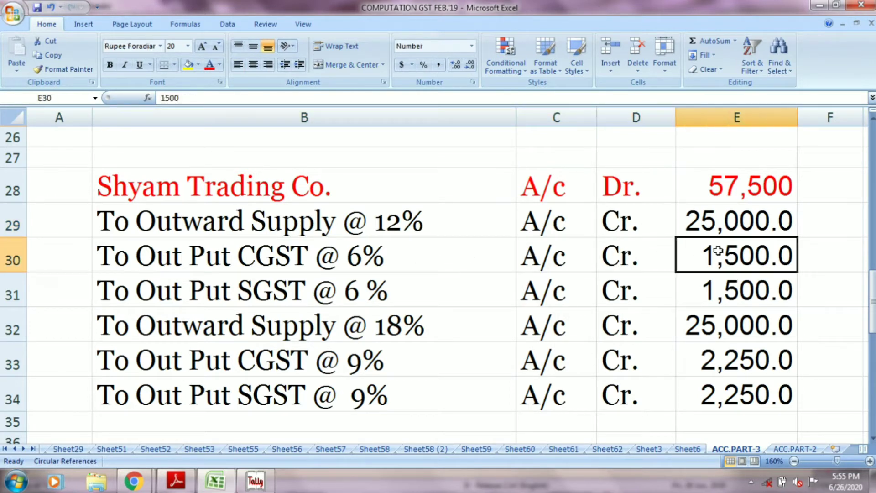
{"action": "left_click", "coordinate": [410, 288]}
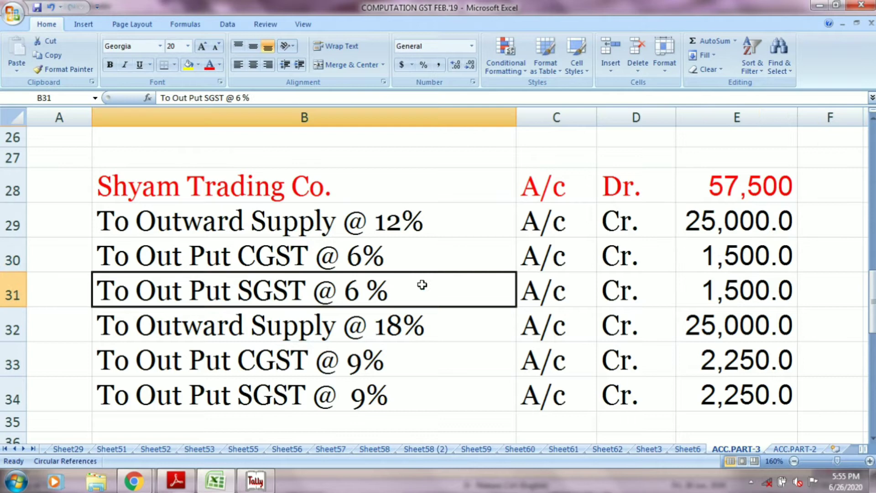
{"action": "left_click", "coordinate": [529, 291]}
{"action": "left_click", "coordinate": [616, 287]}
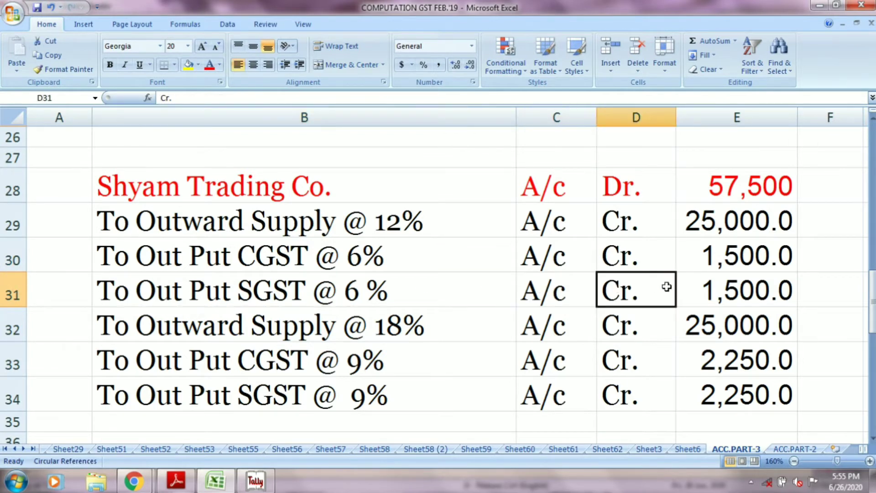
{"action": "left_click", "coordinate": [718, 290]}
Step: Review the Outward Supply @ 18% credit line of the multi-GST sale entry across its account, Cr. and amount cells
{"action": "left_click", "coordinate": [389, 333]}
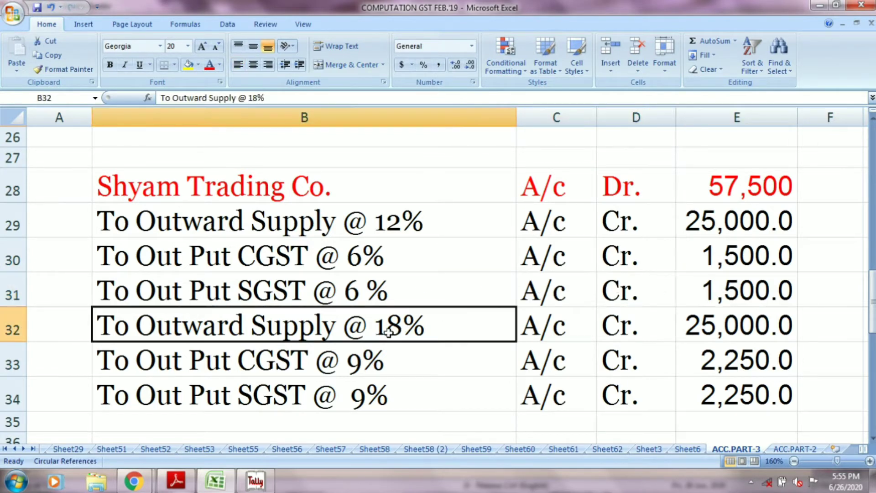
{"action": "left_click", "coordinate": [527, 327]}
{"action": "left_click", "coordinate": [616, 325]}
{"action": "left_click", "coordinate": [713, 331]}
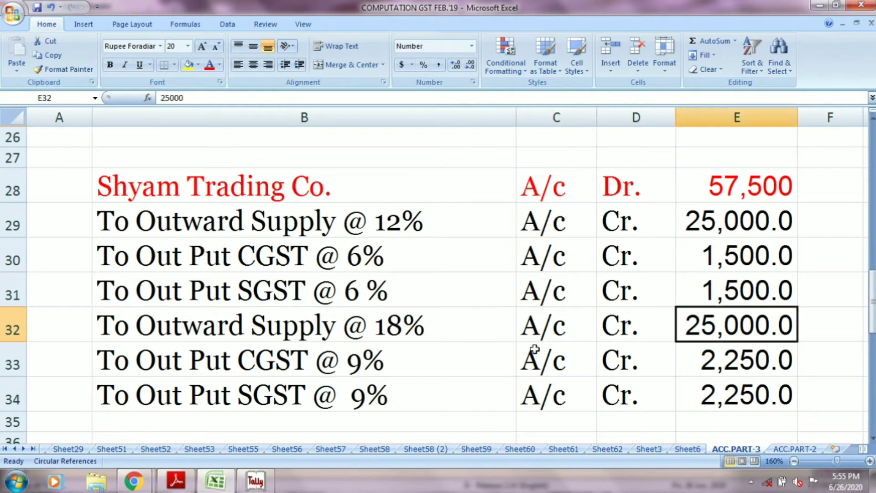
Step: Review the Out Put CGST @ 9% and SGST @ 9% credit lines of the multi-GST sale entry
{"action": "left_click", "coordinate": [385, 363]}
{"action": "left_click", "coordinate": [533, 360]}
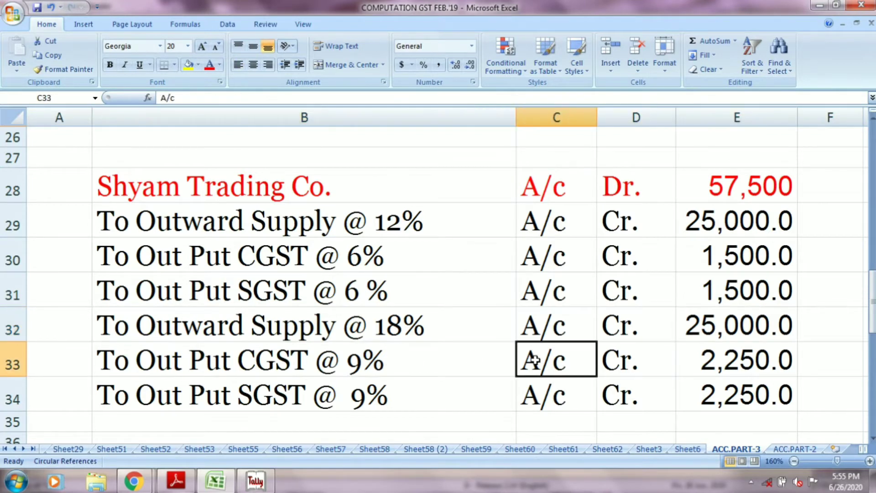
{"action": "left_click", "coordinate": [635, 352]}
{"action": "left_click", "coordinate": [700, 351]}
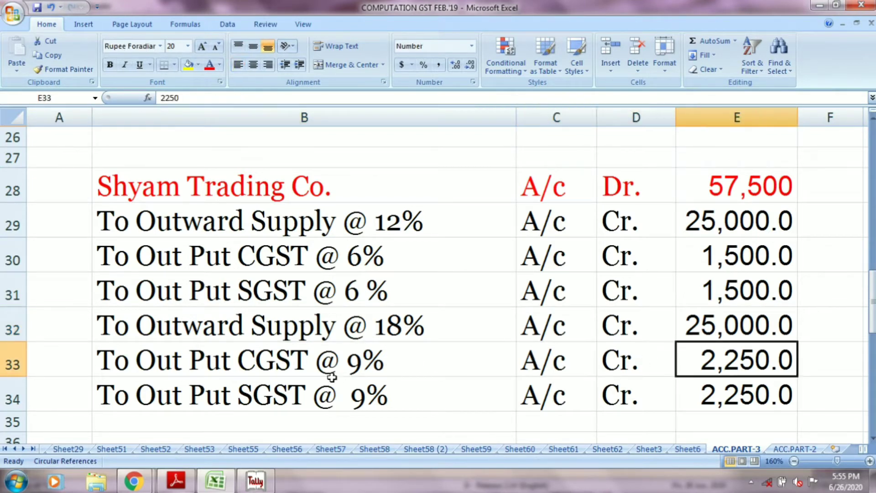
{"action": "left_click", "coordinate": [319, 385]}
{"action": "left_click", "coordinate": [536, 393]}
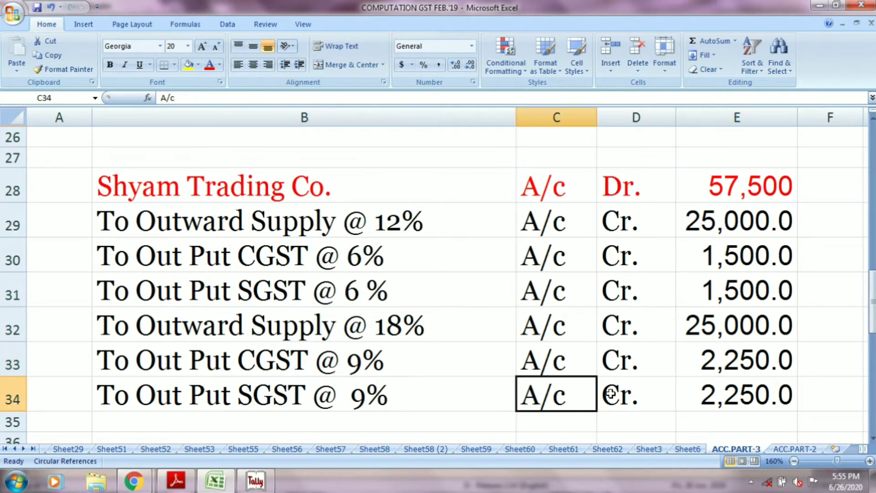
{"action": "left_click", "coordinate": [610, 393]}
{"action": "left_click", "coordinate": [690, 394]}
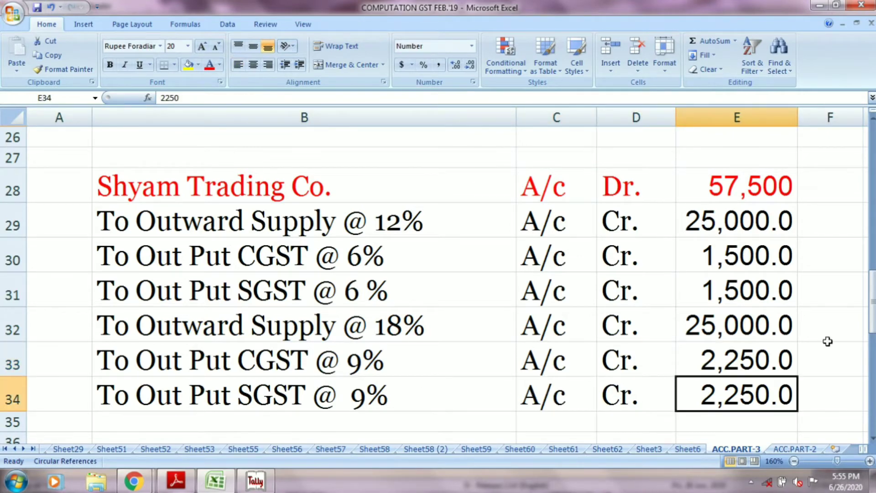
Step: Review the sale receipt section's first entry, with Bank debited and Shyam Trading Co. credited 25,000
{"action": "left_click_drag", "start_coordinate": [872, 320], "coordinate": [873, 376]}
{"action": "left_click", "coordinate": [441, 192]}
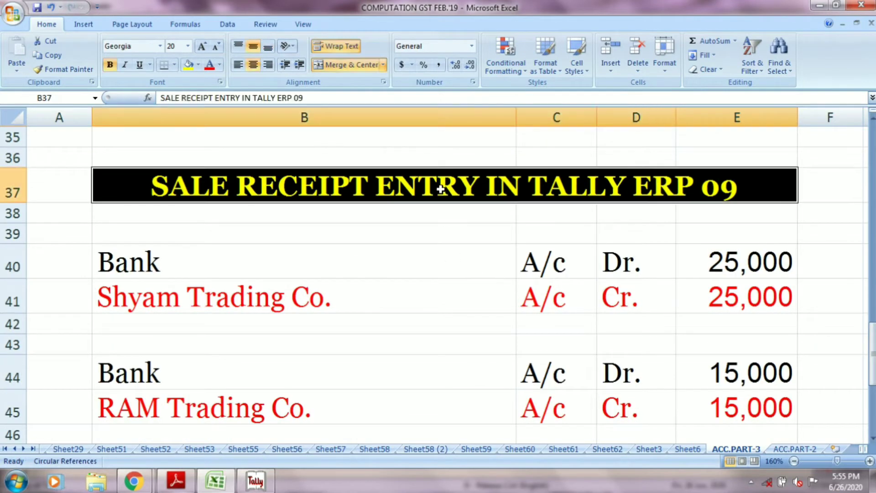
{"action": "left_click", "coordinate": [241, 257]}
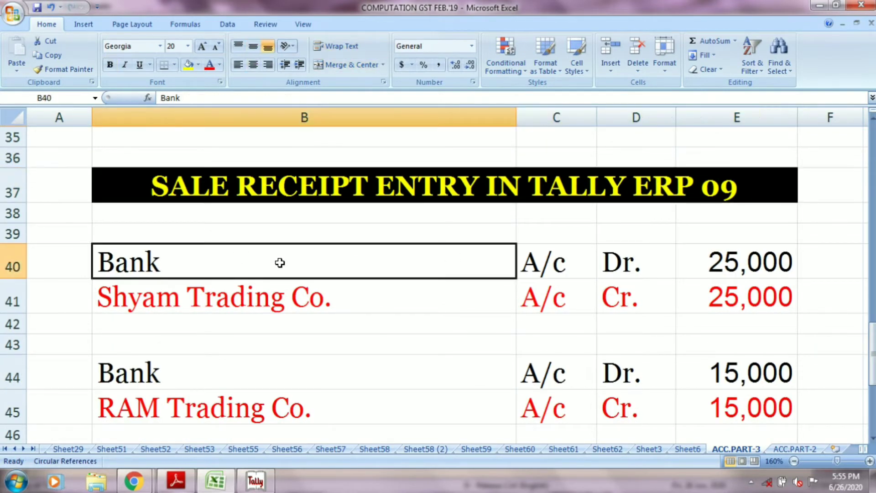
{"action": "left_click", "coordinate": [529, 270]}
{"action": "left_click", "coordinate": [639, 269]}
{"action": "left_click", "coordinate": [727, 268]}
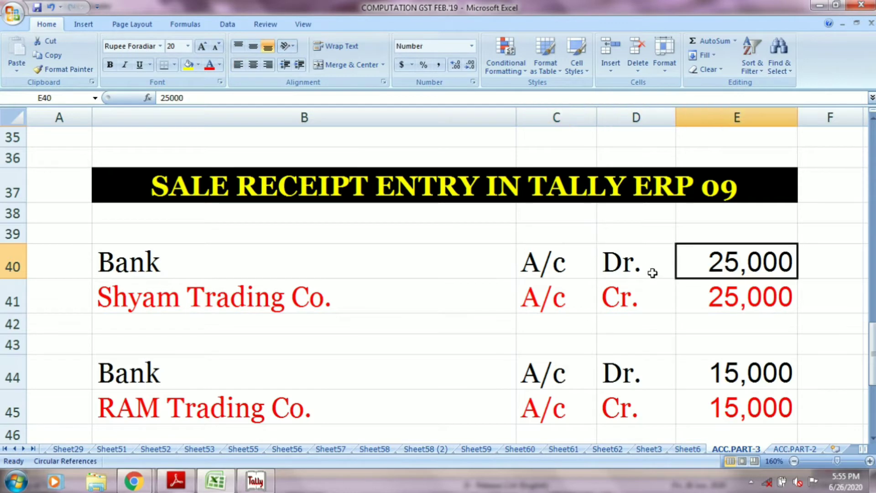
{"action": "left_click", "coordinate": [363, 291]}
{"action": "left_click", "coordinate": [534, 292]}
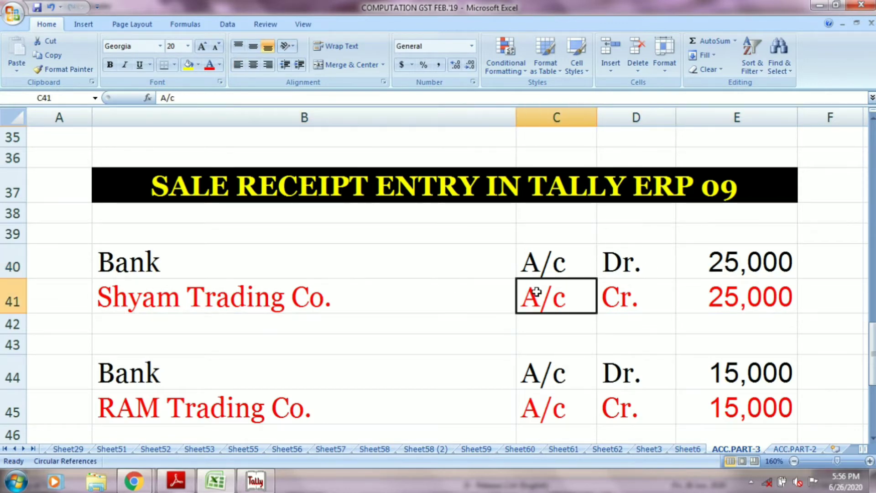
{"action": "left_click", "coordinate": [640, 299]}
{"action": "left_click", "coordinate": [734, 300]}
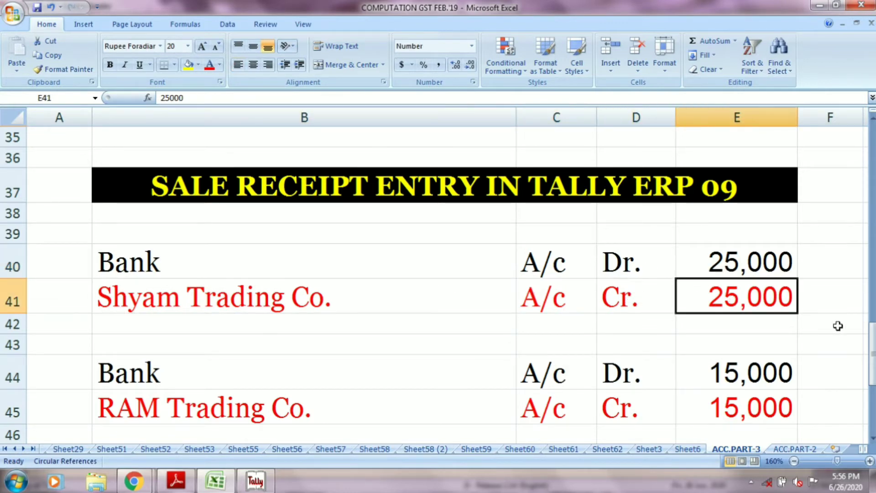
Step: Review the receipt entry with Bank debited and RAM Trading Co. credited 15,000, cell by cell
{"action": "left_click_drag", "start_coordinate": [871, 363], "coordinate": [871, 384]}
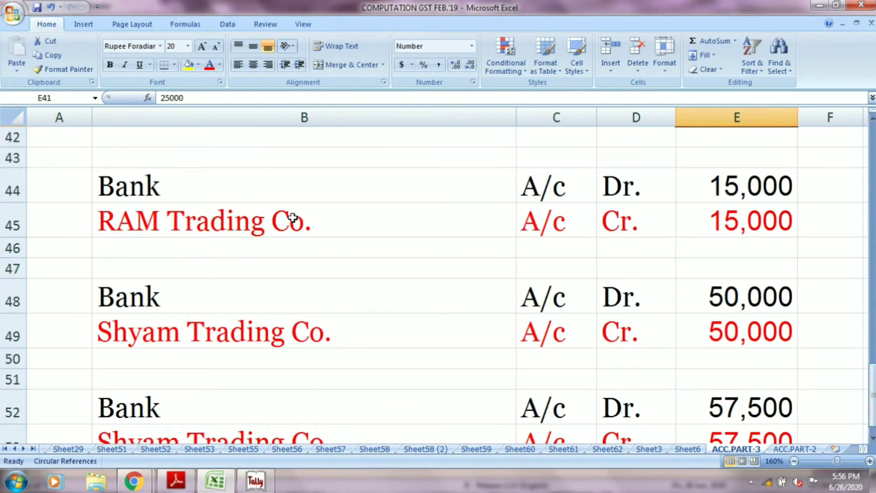
{"action": "left_click", "coordinate": [266, 189]}
{"action": "left_click", "coordinate": [541, 189]}
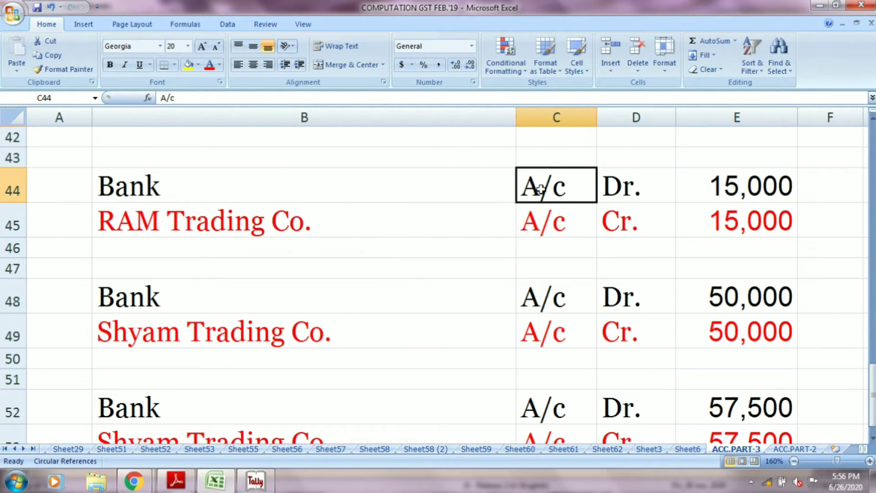
{"action": "left_click", "coordinate": [663, 196]}
{"action": "left_click", "coordinate": [745, 188]}
{"action": "left_click", "coordinate": [396, 213]}
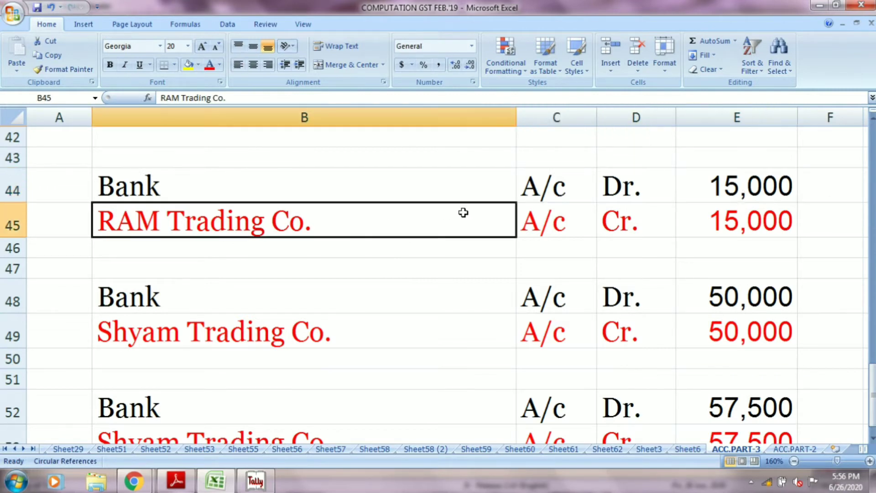
{"action": "left_click", "coordinate": [529, 214]}
{"action": "left_click", "coordinate": [629, 219]}
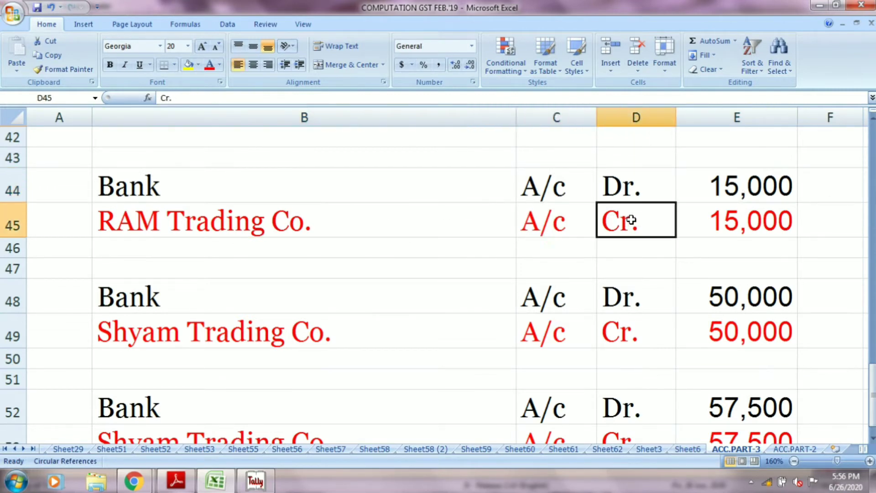
{"action": "left_click", "coordinate": [719, 226]}
Step: Review the receipt entry with Bank debited and Shyam Trading Co. credited 50,000, cell by cell
{"action": "left_click", "coordinate": [292, 304]}
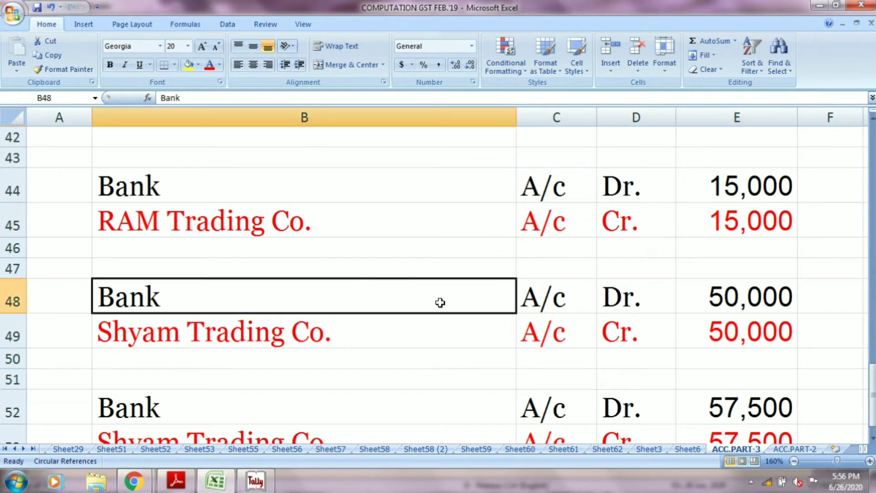
{"action": "left_click", "coordinate": [538, 297]}
{"action": "left_click", "coordinate": [616, 296]}
{"action": "left_click", "coordinate": [719, 307]}
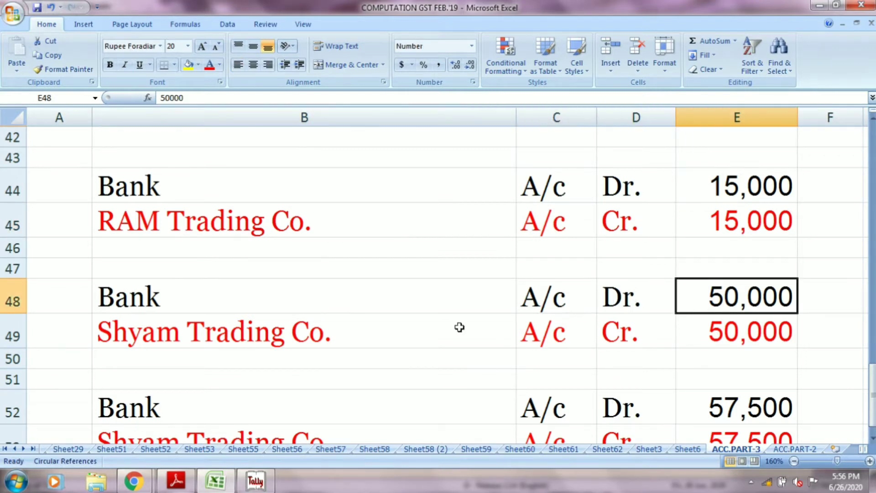
{"action": "left_click", "coordinate": [358, 343]}
{"action": "left_click", "coordinate": [578, 328]}
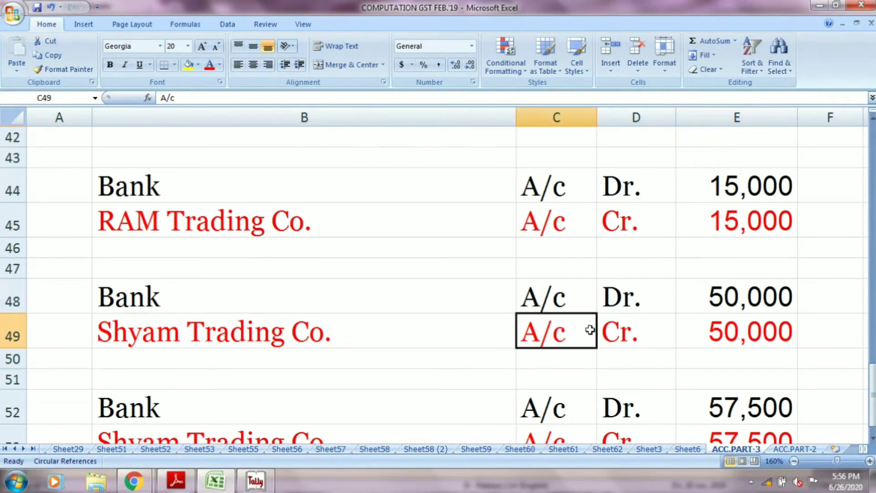
{"action": "left_click", "coordinate": [613, 331]}
{"action": "left_click", "coordinate": [698, 328]}
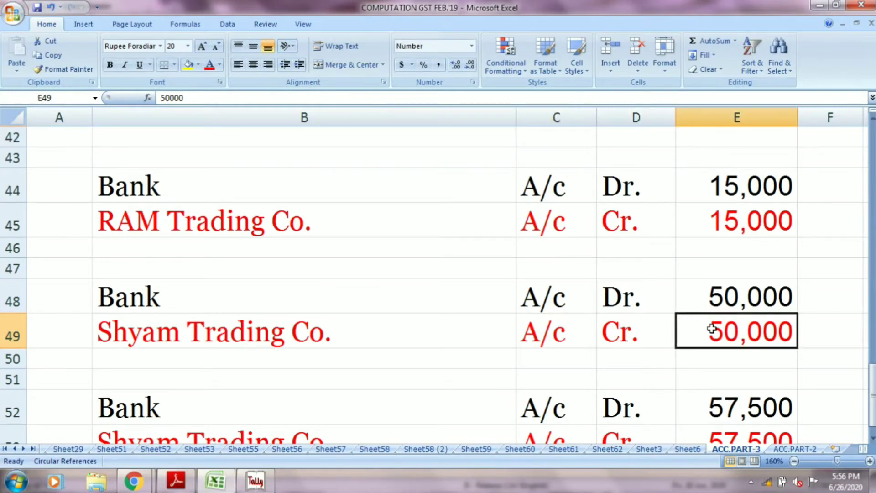
Step: Review the receipt entry with Bank debited and Shyam Trading Co. credited 57,500, cell by cell
{"action": "left_click_drag", "start_coordinate": [873, 398], "coordinate": [873, 406]}
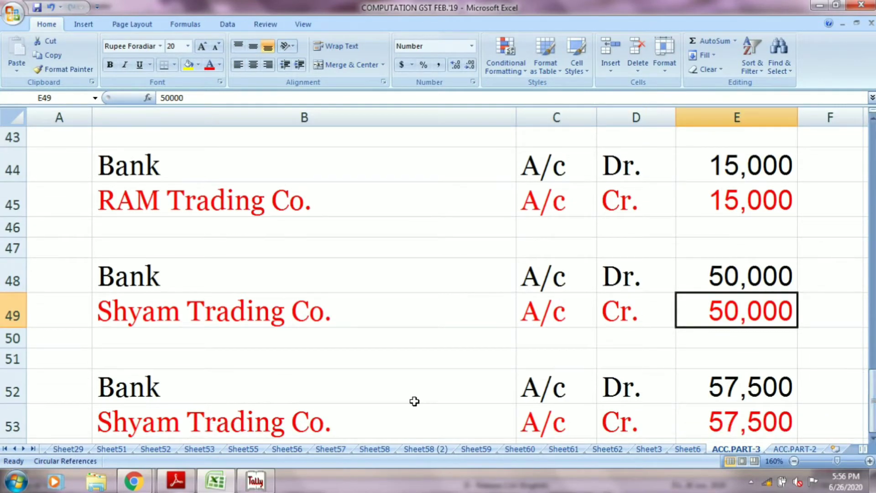
{"action": "left_click", "coordinate": [388, 386]}
{"action": "left_click", "coordinate": [550, 390]}
{"action": "left_click", "coordinate": [624, 392]}
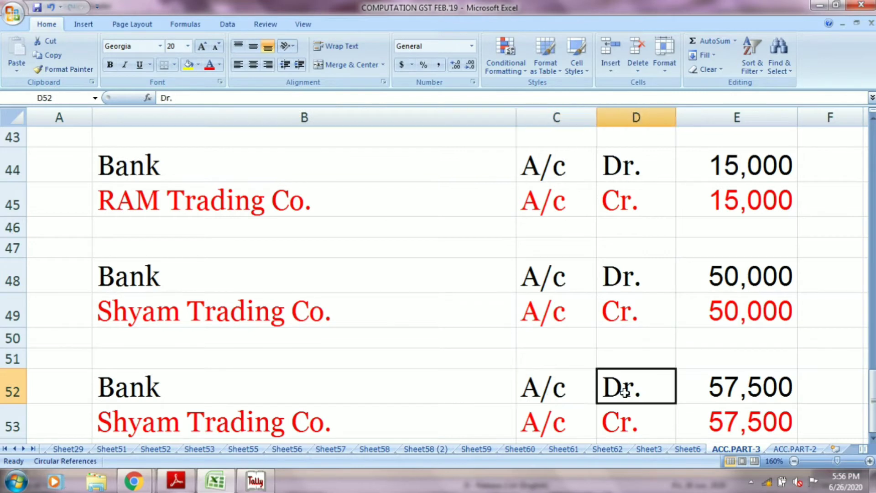
{"action": "left_click", "coordinate": [729, 388]}
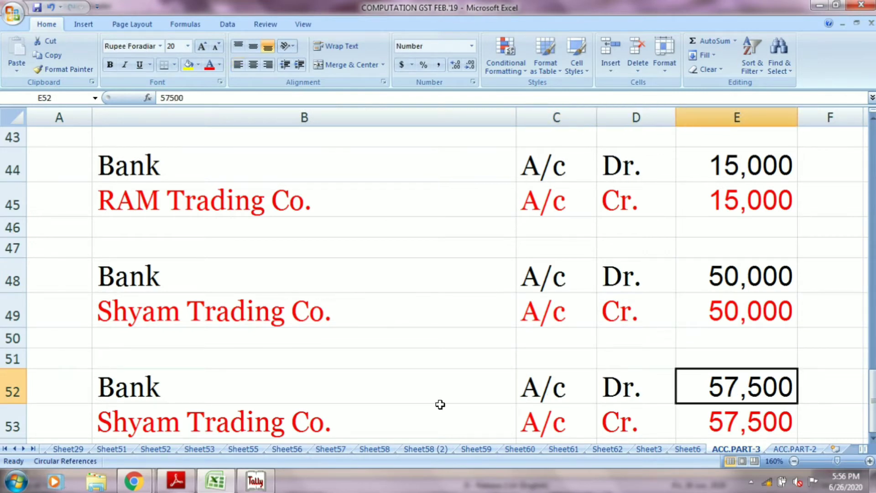
{"action": "left_click", "coordinate": [369, 417]}
{"action": "left_click", "coordinate": [524, 425]}
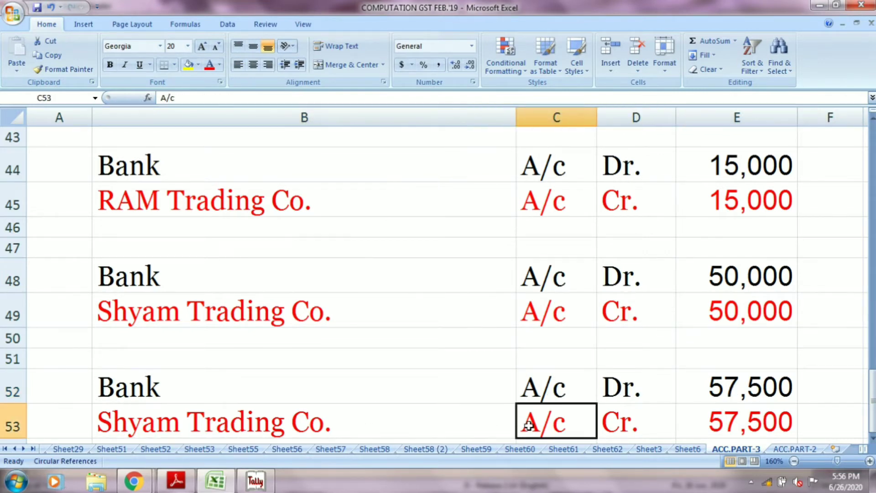
{"action": "left_click", "coordinate": [621, 429]}
{"action": "left_click", "coordinate": [729, 430]}
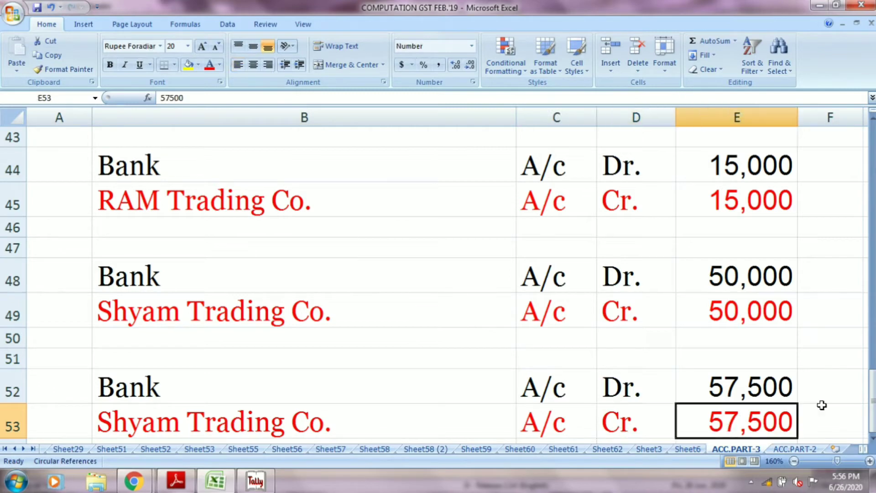
Step: Bring the worksheet back to the sale entry, then switch to Tally and open a new Sales accounting voucher in voucher mode
{"action": "left_click_drag", "start_coordinate": [872, 402], "coordinate": [872, 180]}
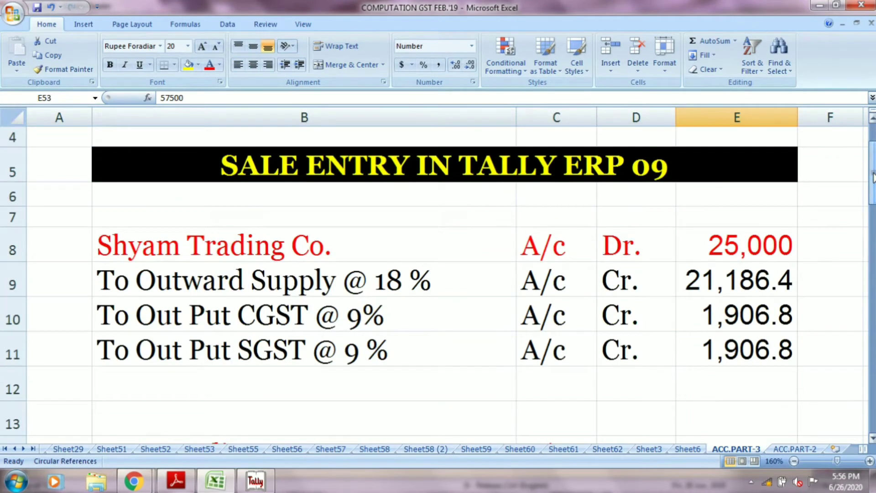
{"action": "key", "text": "alt+Tab"}
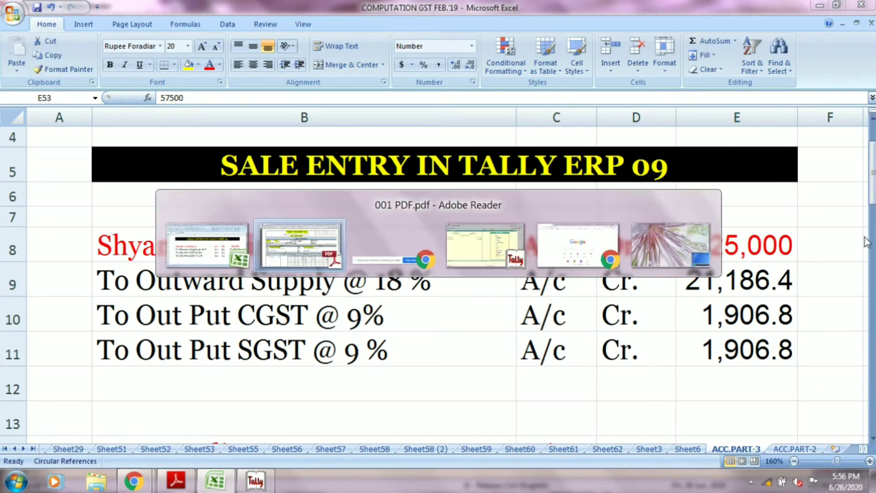
{"action": "key", "text": "alt+Tab"}
{"action": "key", "text": "alt+Tab"}
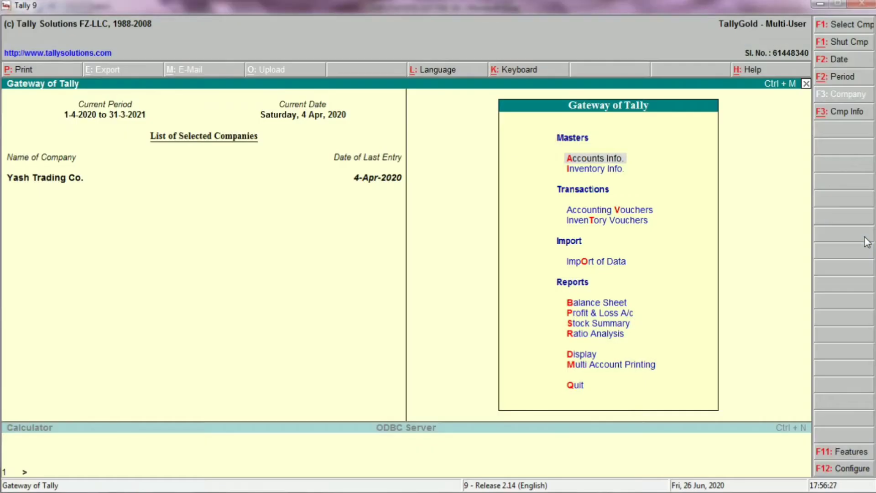
{"action": "key", "text": "Down"}
{"action": "key", "text": "Down"}
{"action": "key", "text": "Return"}
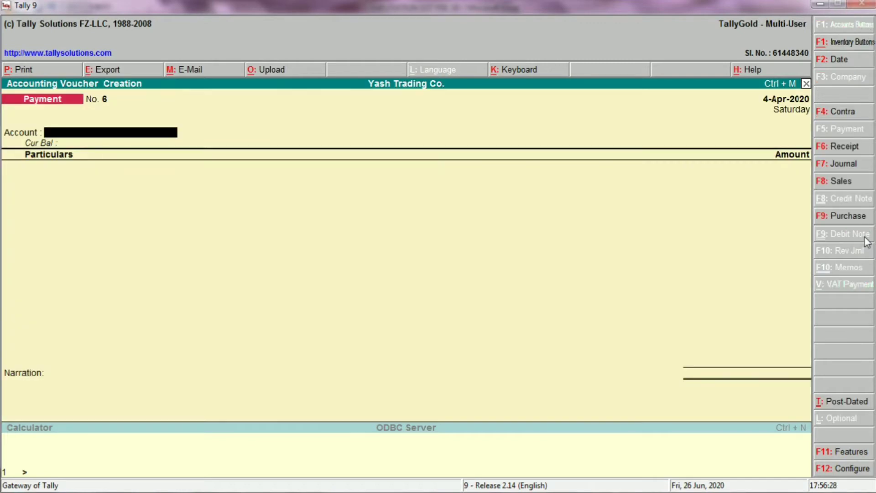
{"action": "left_click", "coordinate": [840, 182]}
{"action": "key", "text": "ctrl+v"}
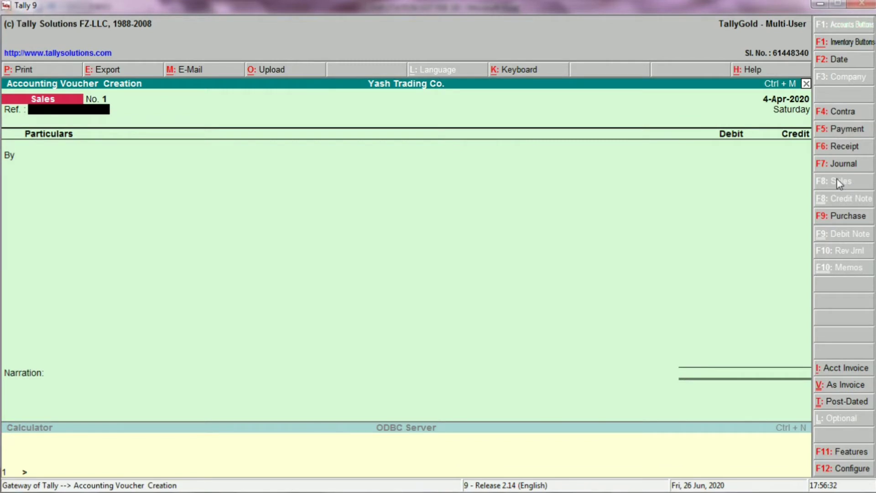
Step: Set the sales voucher's date to 1.4.2020
{"action": "key", "text": "F2"}
{"action": "type", "text": "1."}
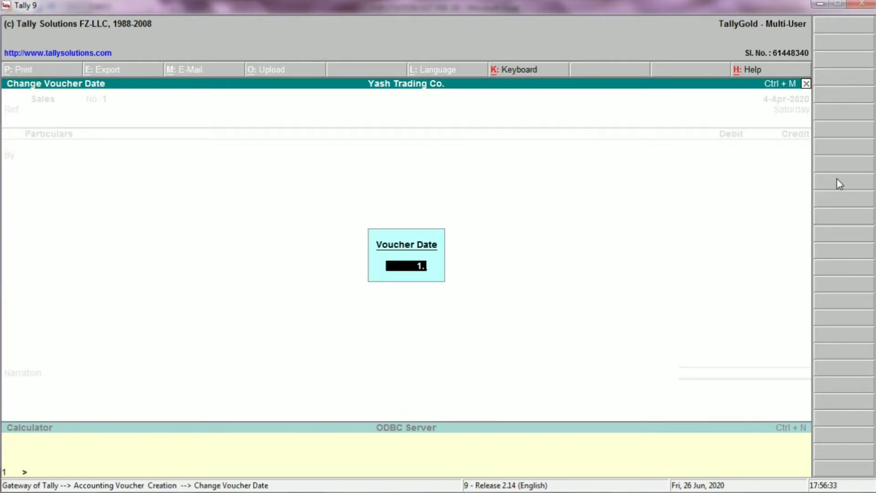
{"action": "type", "text": "4.2020"}
{"action": "key", "text": "Return"}
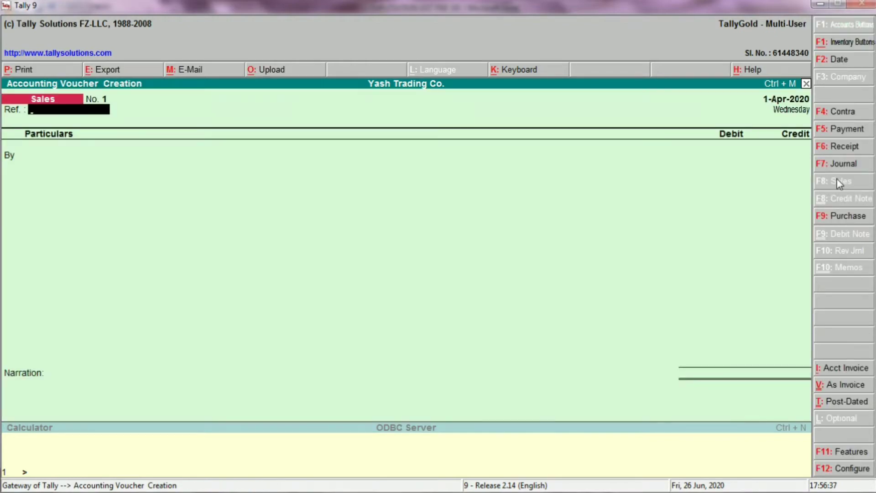
Step: Enter 01 DT. 01.04.2020 as the sales voucher's reference
{"action": "key", "text": "alt+Tab"}
{"action": "key", "text": "alt+Tab"}
{"action": "type", "text": "01 DT"}
{"action": "type", "text": ". 01.04.2020"}
{"action": "key", "text": "Return"}
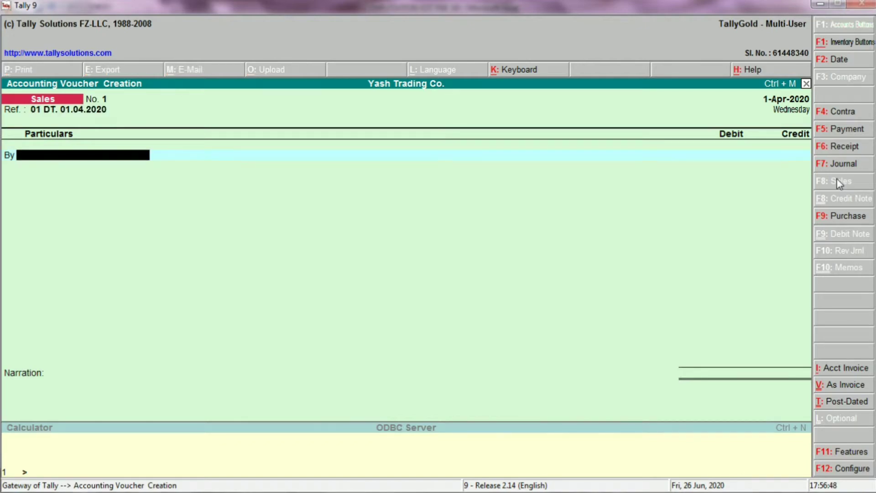
Step: Check the debit party in the Excel sale entry and choose SHYAM TRADING CO. as the voucher's debit ledger in Tally
{"action": "key", "text": "alt+Tab"}
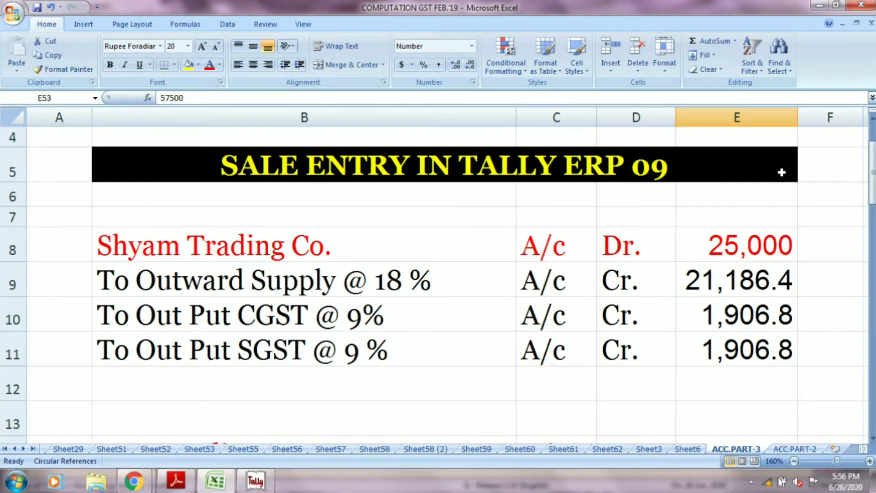
{"action": "left_click", "coordinate": [422, 248]}
{"action": "key", "text": "alt+Tab"}
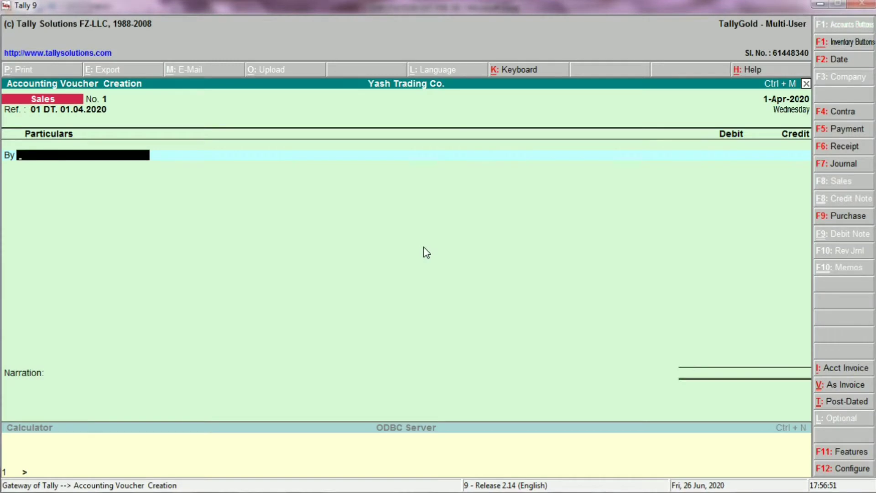
{"action": "type", "text": "SHYA"}
{"action": "key", "text": "Return"}
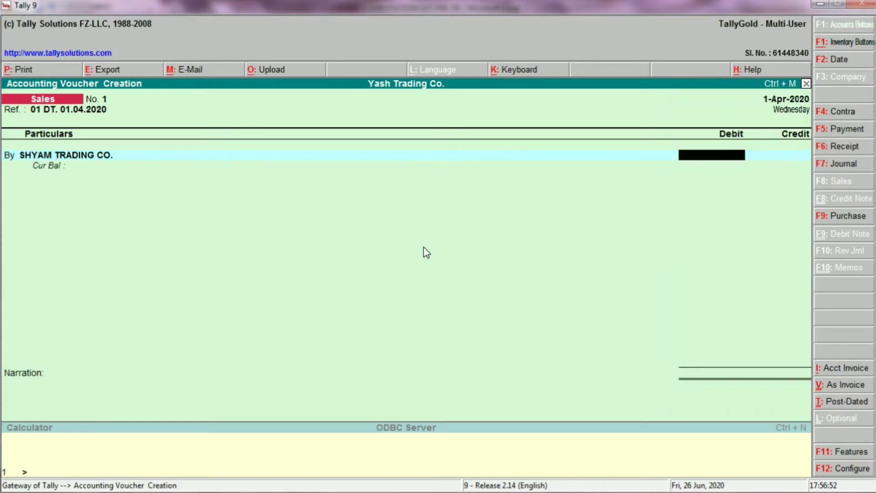
Step: Check the debit amount in the Excel sale entry and enter 25,000 as the Shyam Trading Co. debit in Tally
{"action": "key", "text": "alt+Tab"}
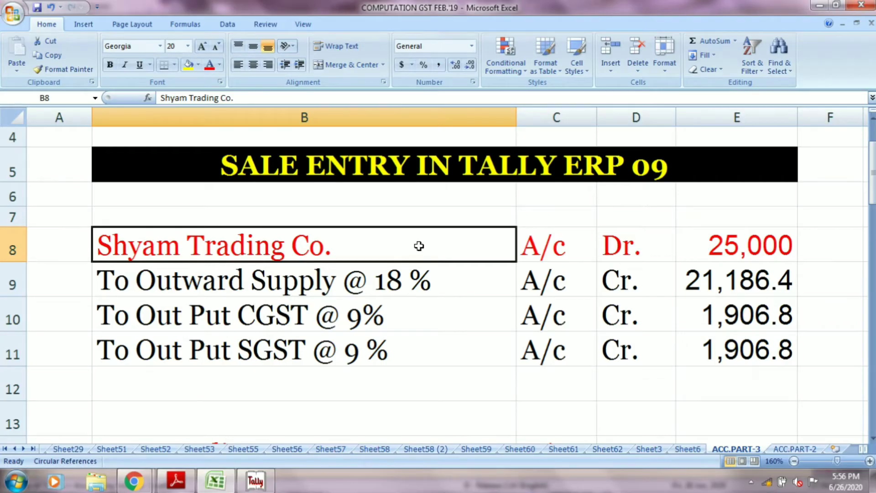
{"action": "left_click", "coordinate": [589, 234]}
{"action": "left_click", "coordinate": [612, 235]}
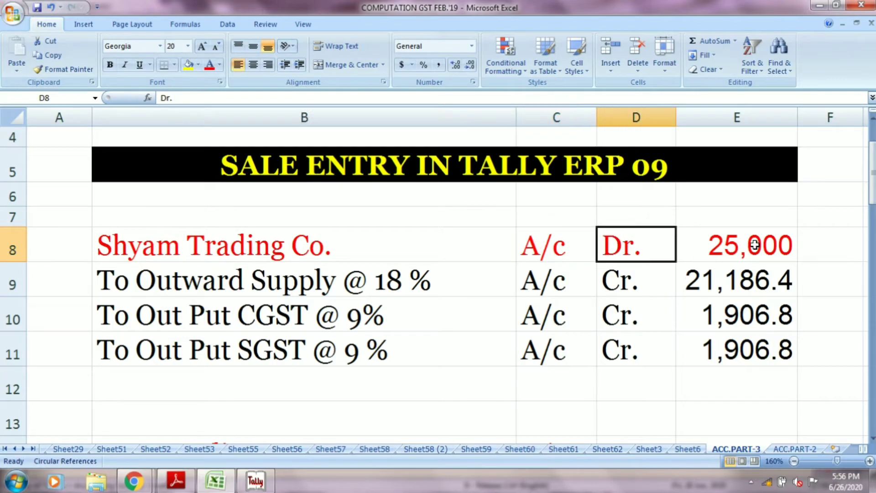
{"action": "left_click", "coordinate": [754, 245]}
{"action": "key", "text": "alt+Tab"}
{"action": "type", "text": "25,000"}
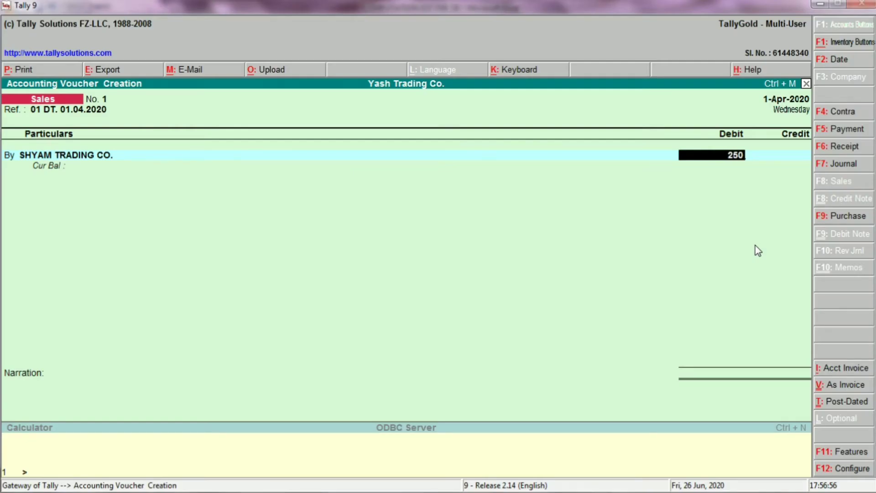
{"action": "key", "text": "Return"}
Step: Check the outward supply line in the Excel sale entry and choose OUTWARD SUPPLY @ 18% as the voucher's first credit ledger in Tally
{"action": "key", "text": "s"}
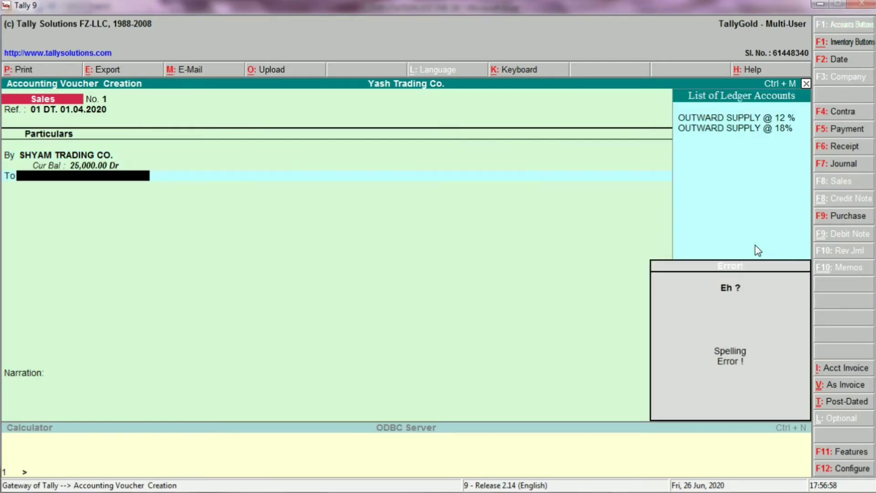
{"action": "key", "text": "alt+Tab"}
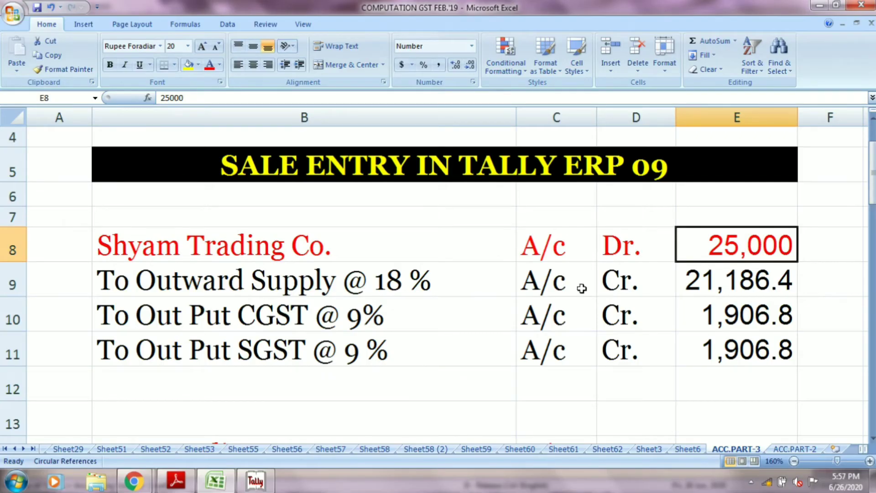
{"action": "left_click", "coordinate": [437, 278]}
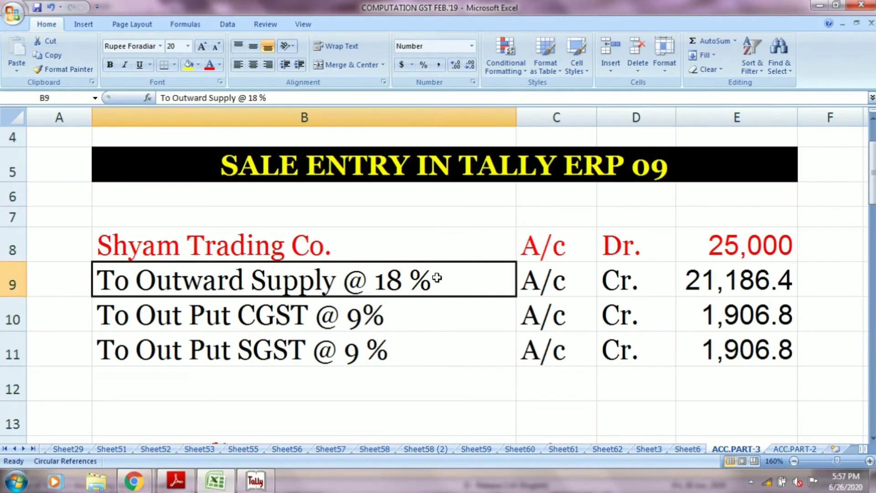
{"action": "left_click", "coordinate": [552, 270]}
{"action": "left_click", "coordinate": [638, 272]}
{"action": "left_click", "coordinate": [716, 274]}
{"action": "key", "text": "alt+Tab"}
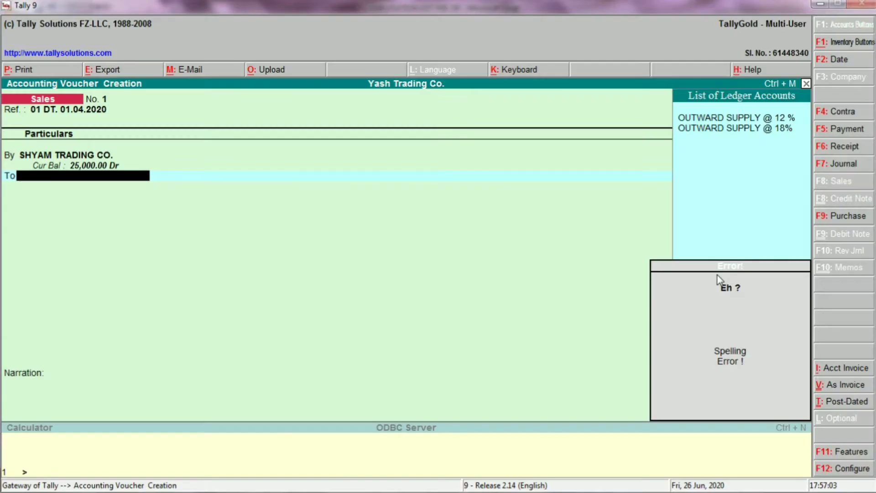
{"action": "key", "text": "Escape"}
{"action": "key", "text": "Down"}
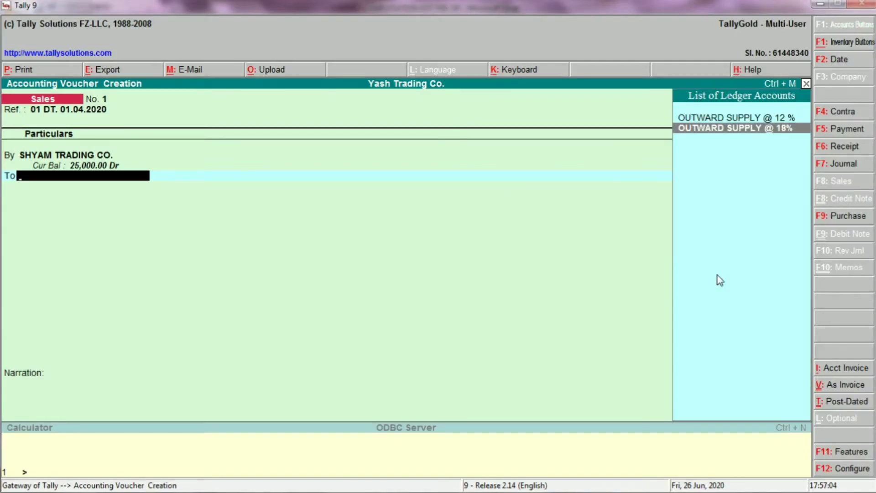
{"action": "key", "text": "Return"}
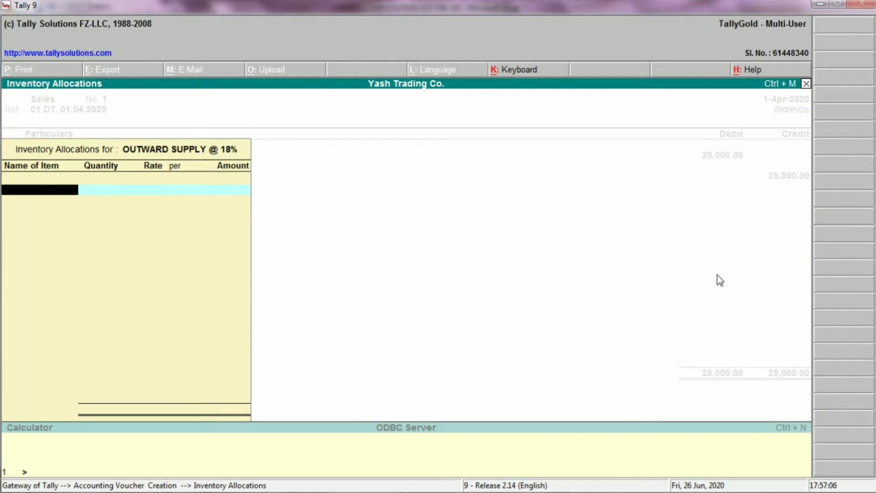
Step: Leave the inventory allocation and alter the OUTWARD SUPPLY @ 18% ledger so that inventory values are affected is No
{"action": "key", "text": "Escape"}
{"action": "key", "text": "BackSpace"}
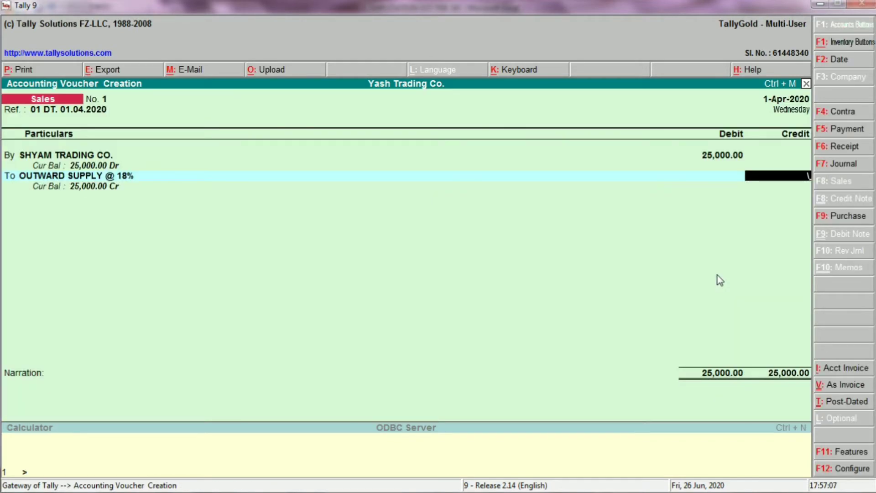
{"action": "key", "text": "BackSpace"}
{"action": "key", "text": "ctrl+Return"}
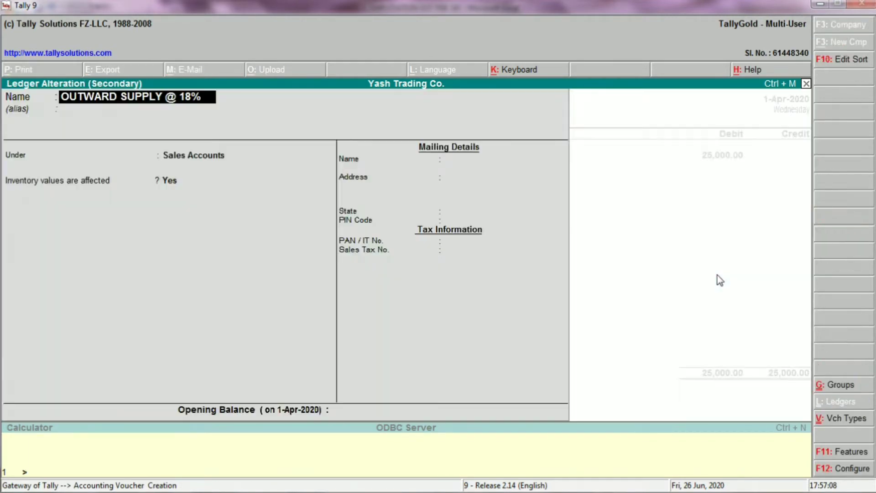
{"action": "key", "text": "Return"}
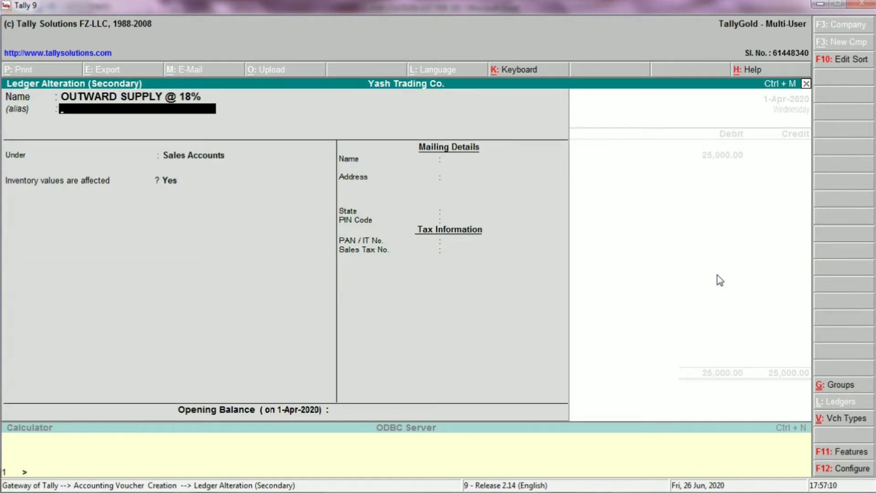
{"action": "key", "text": "Return"}
{"action": "key", "text": "Return"}
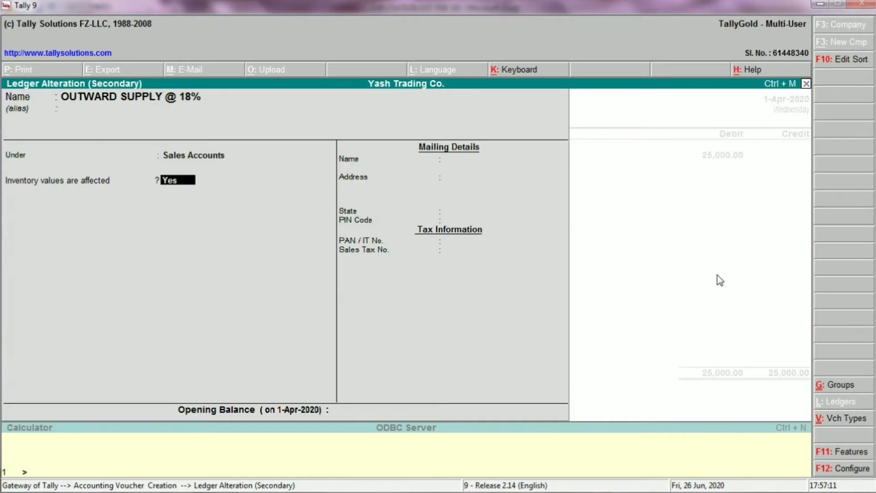
{"action": "key", "text": "n"}
{"action": "key", "text": "Return"}
{"action": "key", "text": "Return"}
{"action": "key", "text": "Return"}
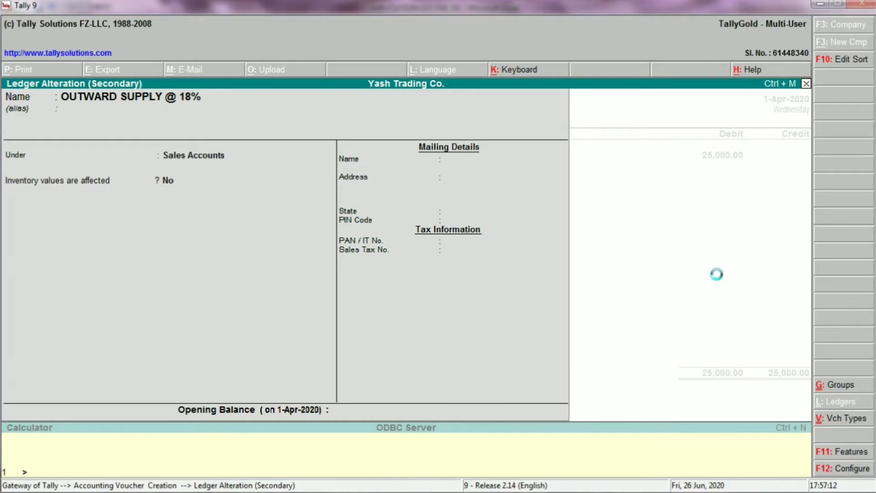
Step: Check the outward supply amount in the Excel sale entry and enter 21,186.40 as the OUTWARD SUPPLY @ 18% credit in Tally
{"action": "key", "text": "alt+Tab"}
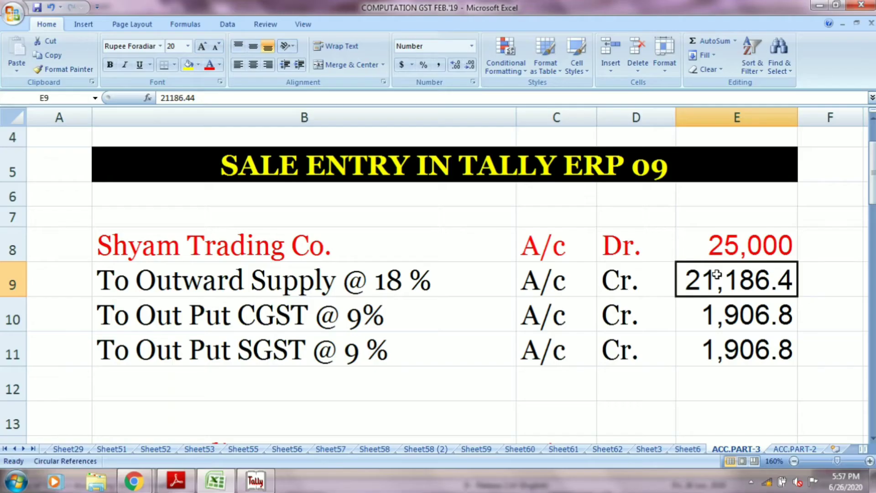
{"action": "key", "text": "alt+Tab"}
{"action": "type", "text": "2"}
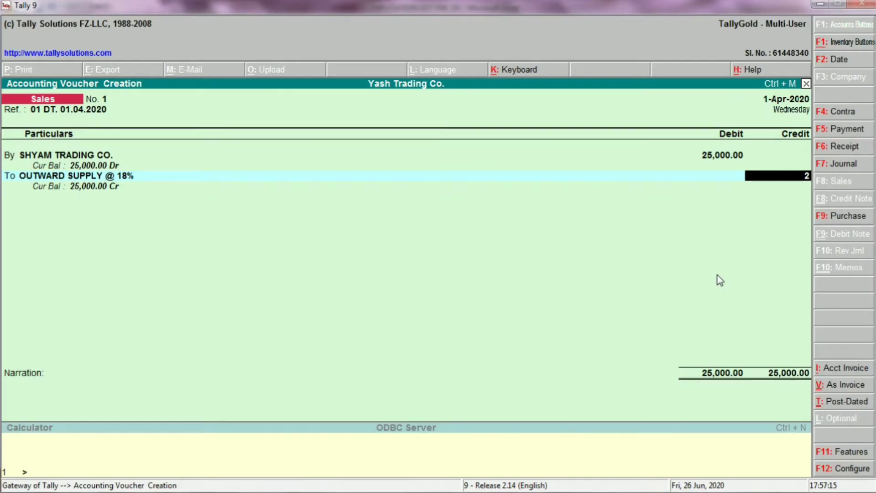
{"action": "type", "text": "1"}
{"action": "key", "text": "alt+Tab"}
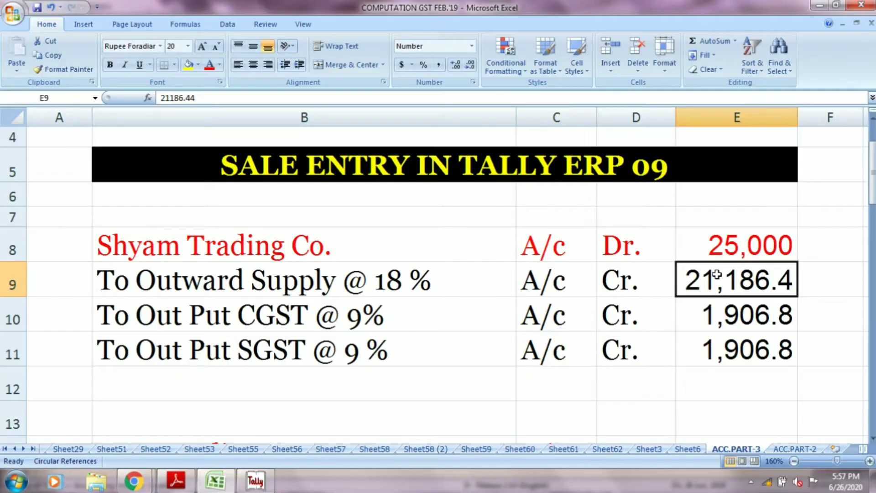
{"action": "key", "text": "alt+Tab"}
{"action": "type", "text": "187"}
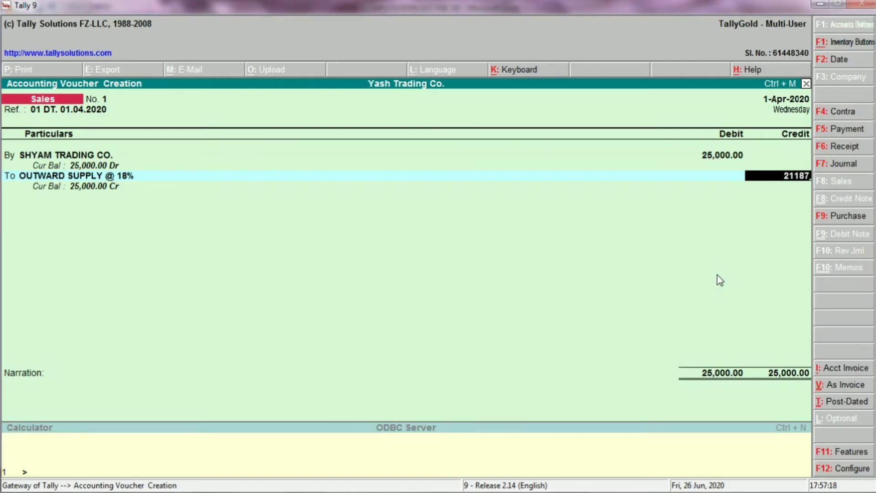
{"action": "key", "text": "BackSpace"}
{"action": "type", "text": "6"}
{"action": "key", "text": "alt+Tab"}
{"action": "key", "text": "alt+Tab"}
{"action": "type", "text": ".4"}
{"action": "key", "text": "Return"}
{"action": "key", "text": "Return"}
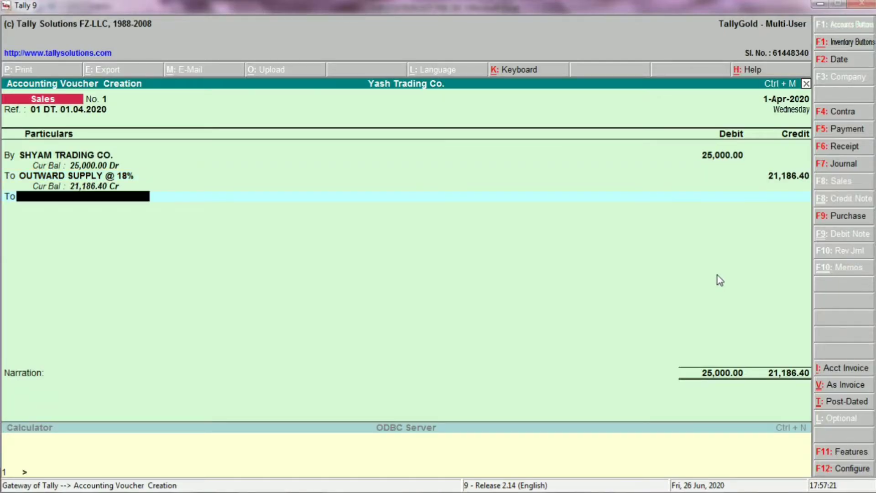
Step: Check the CGST line in the Excel sale entry and choose OUTPUT CGST @ 9 % as the voucher's next credit ledger in Tally
{"action": "type", "text": "OUT"}
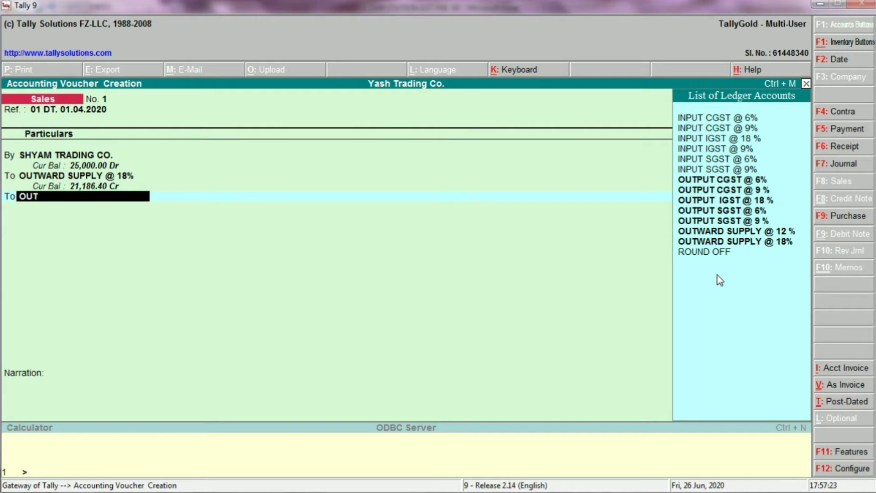
{"action": "key", "text": "alt+Tab"}
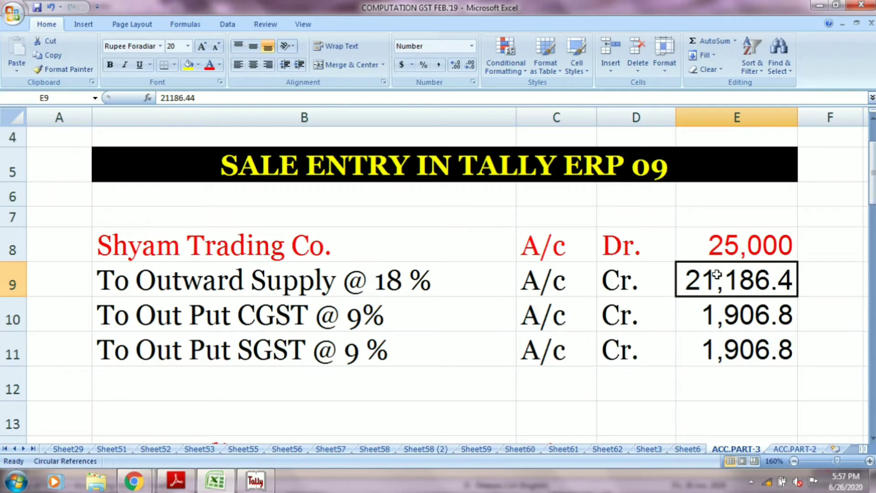
{"action": "left_click", "coordinate": [381, 315]}
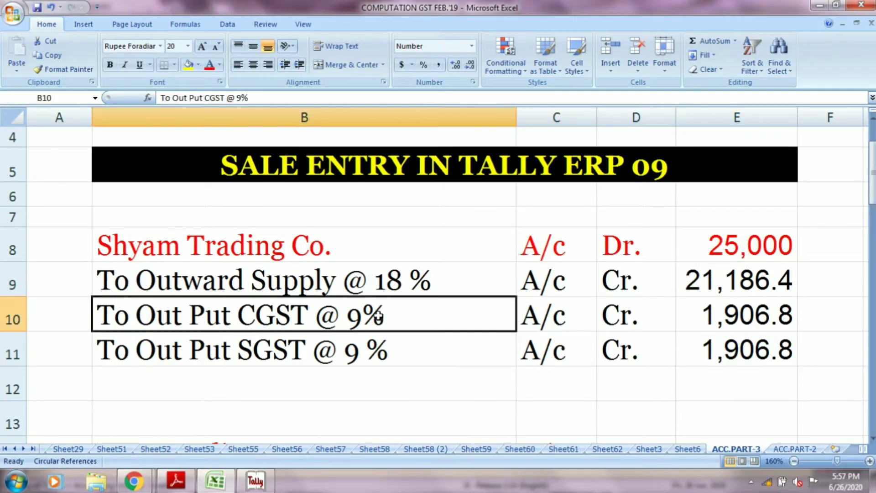
{"action": "left_click", "coordinate": [543, 309]}
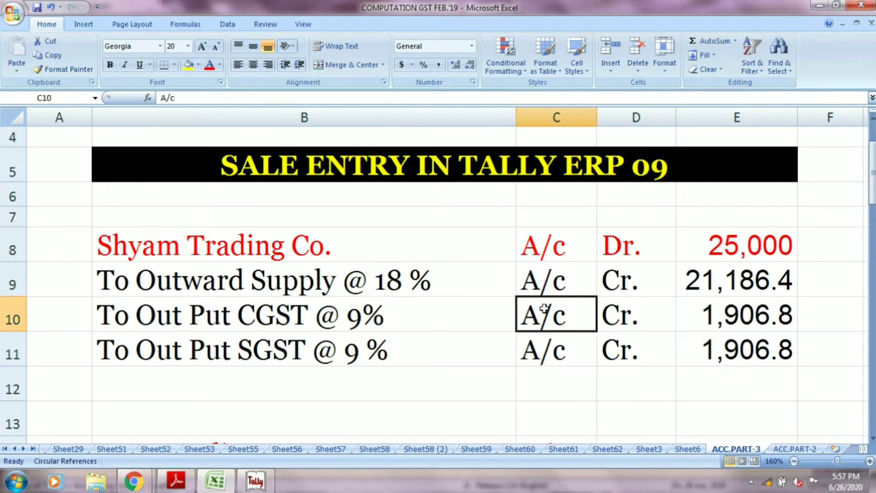
{"action": "left_click", "coordinate": [613, 312]}
{"action": "left_click", "coordinate": [761, 324]}
{"action": "key", "text": "alt+Tab"}
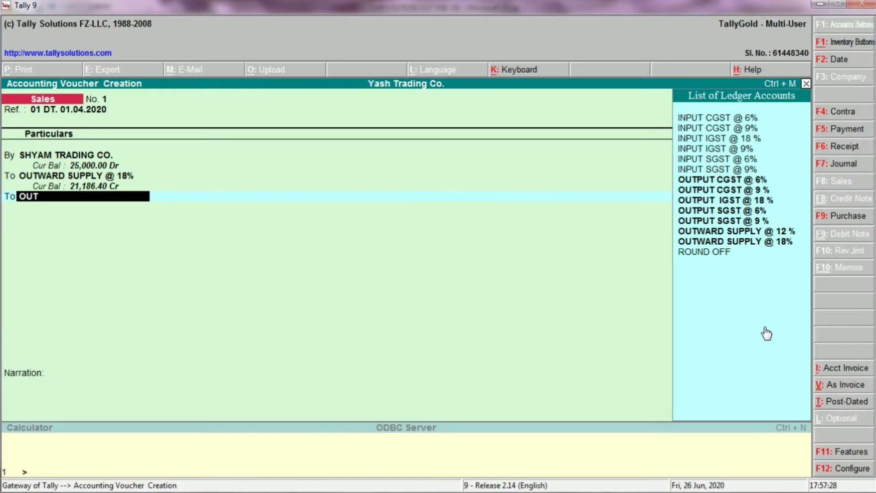
{"action": "type", "text": "P"}
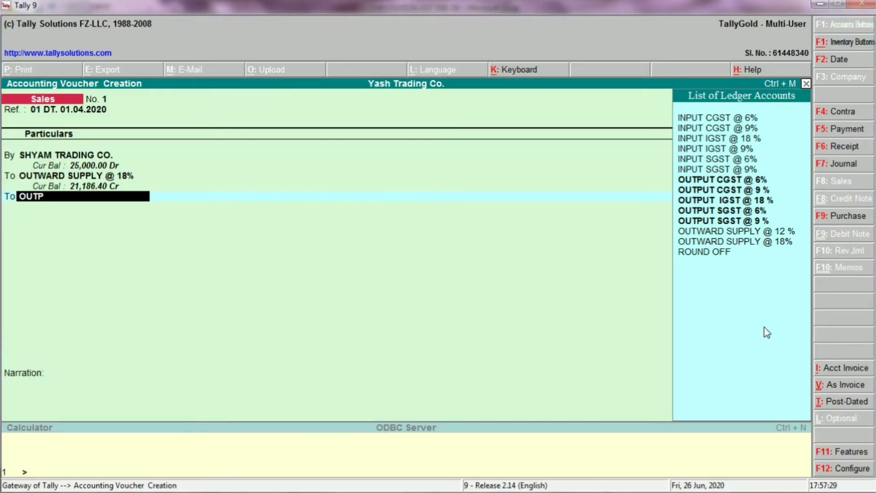
{"action": "key", "text": "Up"}
{"action": "key", "text": "Up"}
{"action": "key", "text": "Up"}
{"action": "key", "text": "Up"}
{"action": "key", "text": "Up"}
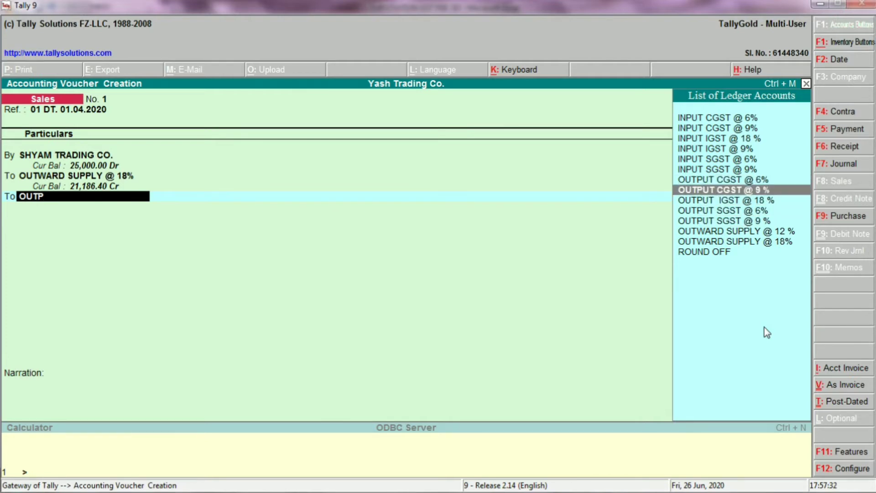
{"action": "type", "text": "."}
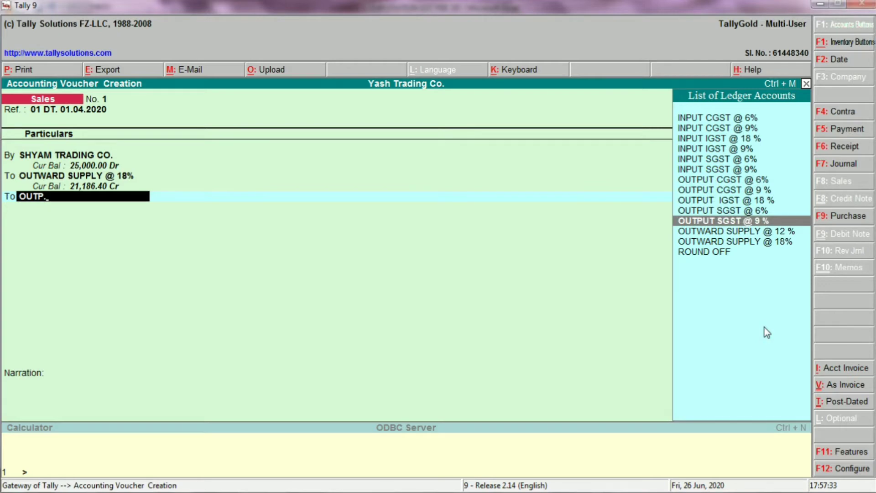
{"action": "key", "text": "Up"}
{"action": "key", "text": "Up"}
{"action": "key", "text": "Up"}
{"action": "key", "text": "Return"}
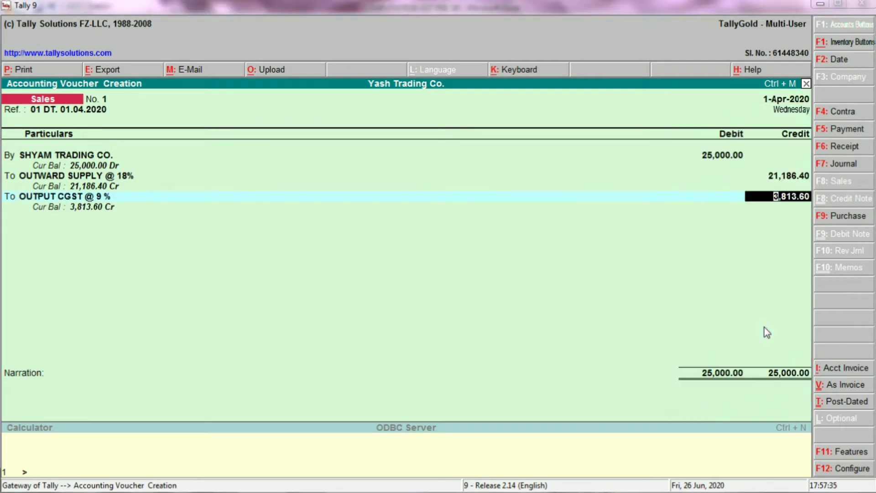
Step: Check the CGST amount in the Excel sale entry and enter 1,906.80 as the OUTPUT CGST @ 9 % credit in Tally
{"action": "key", "text": "alt+Tab"}
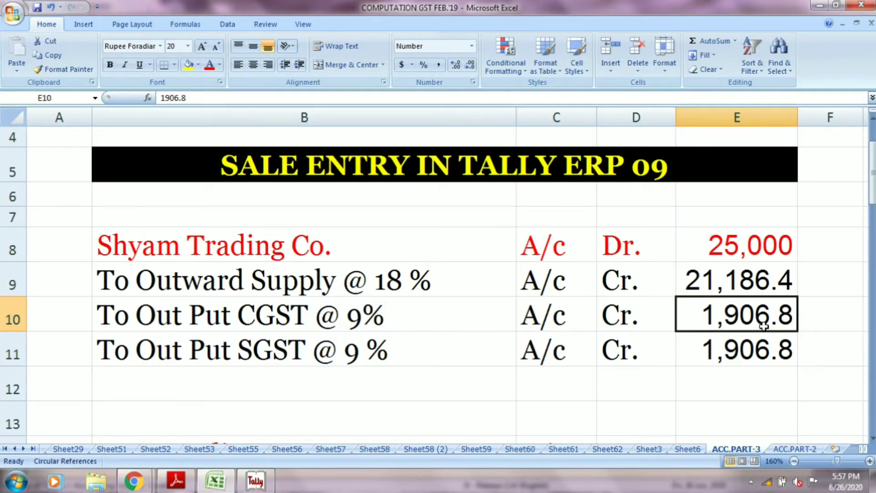
{"action": "key", "text": "alt+Tab"}
{"action": "type", "text": "1906"}
{"action": "key", "text": "alt+Tab"}
{"action": "key", "text": "alt+Tab"}
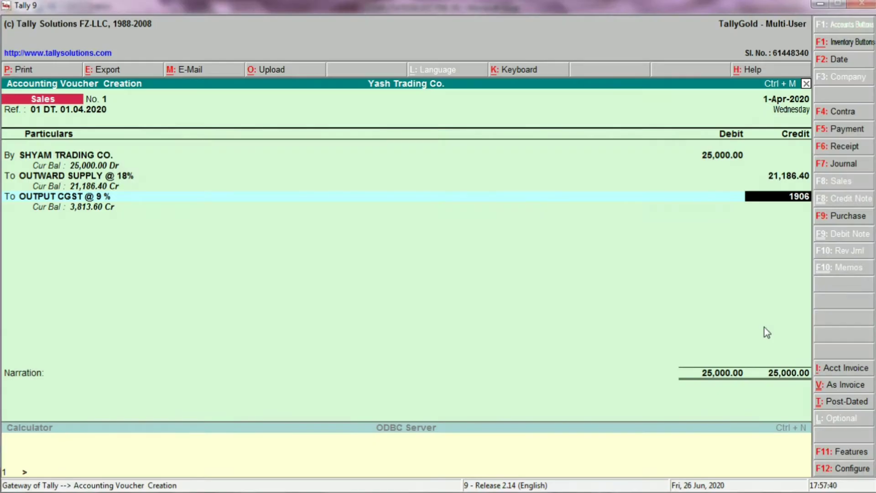
{"action": "type", "text": ".80"}
{"action": "key", "text": "Return"}
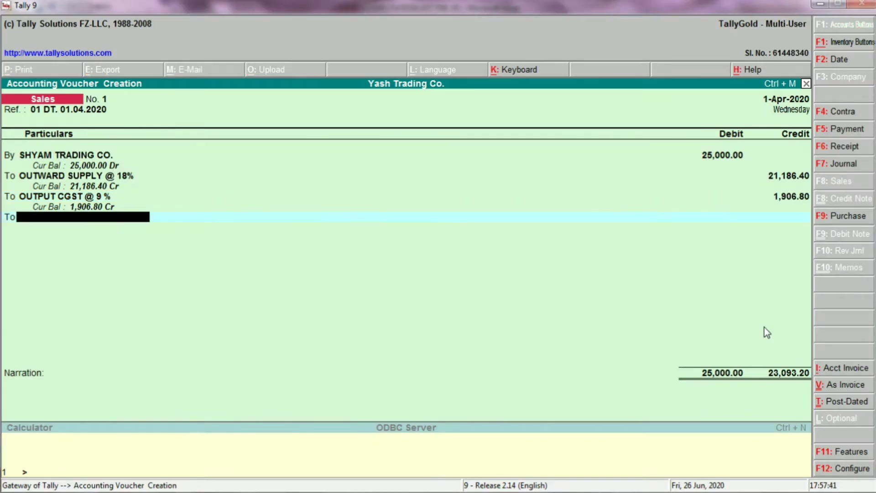
Step: Add OUTPUT SGST @ 9 % as the voucher's third credit ledger with an amount of 1,906.80
{"action": "type", "text": "OUT"}
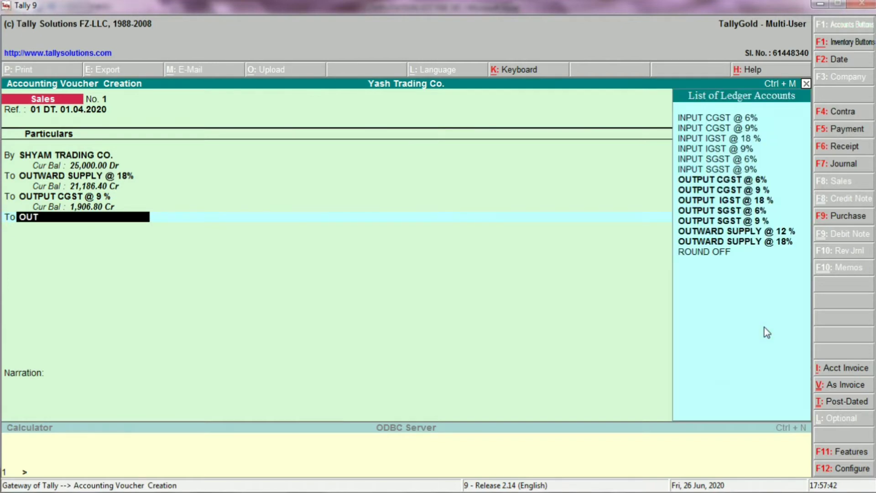
{"action": "key", "text": "Up"}
{"action": "key", "text": "Up"}
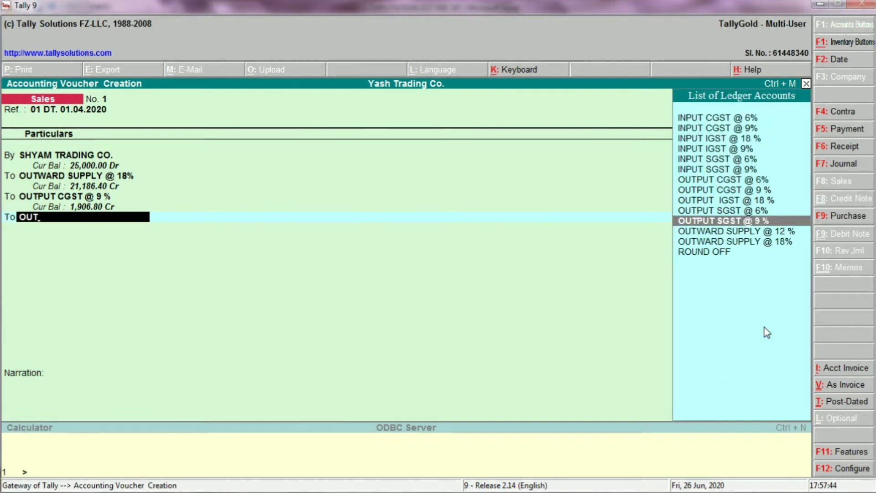
{"action": "key", "text": "Return"}
{"action": "key", "text": "BackSpace"}
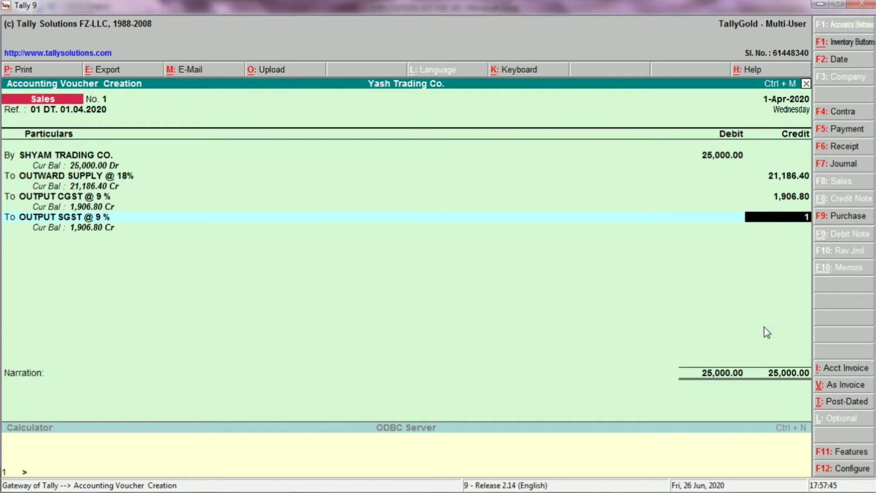
{"action": "type", "text": "1906.8"}
{"action": "key", "text": "Return"}
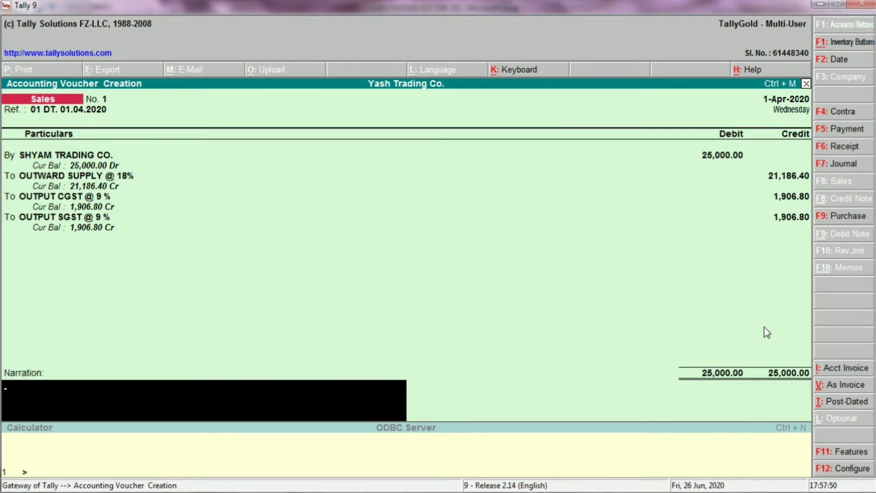
{"action": "type", "text": "INVOICE NO. 01 DATE"}
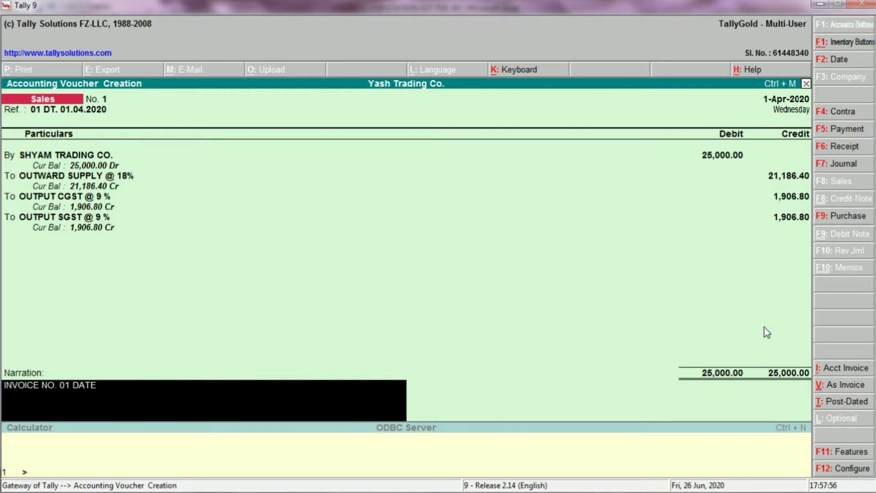
{"action": "key", "text": "BackSpace"}
{"action": "key", "text": "BackSpace"}
{"action": "key", "text": "BackSpace"}
{"action": "key", "text": "BackSpace"}
{"action": "key", "text": "BackSpace"}
{"action": "key", "text": "BackSpace"}
{"action": "key", "text": "BackSpace"}
{"action": "key", "text": "BackSpace"}
{"action": "key", "text": "BackSpace"}
{"action": "key", "text": "BackSpace"}
{"action": "key", "text": "BackSpace"}
{"action": "key", "text": "BackSpace"}
{"action": "key", "text": "BackSpace"}
{"action": "key", "text": "BackSpace"}
{"action": "key", "text": "BackSpace"}
{"action": "key", "text": "BackSpace"}
{"action": "key", "text": "BackSpace"}
{"action": "key", "text": "BackSpace"}
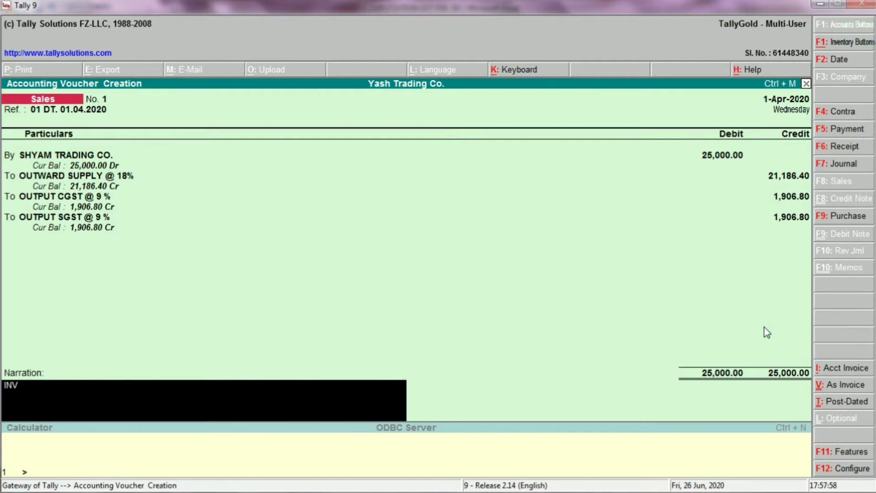
{"action": "key", "text": "BackSpace"}
{"action": "key", "text": "BackSpace"}
{"action": "key", "text": "BackSpace"}
{"action": "key", "text": "BackSpace"}
{"action": "key", "text": "BackSpace"}
{"action": "key", "text": "BackSpace"}
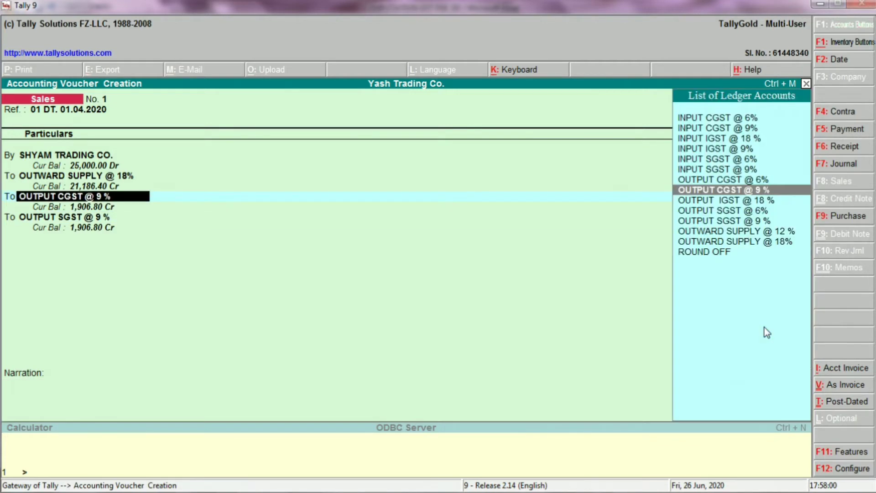
Step: Go back to the voucher's debit line, review the SHYAM TRADING CO. ledger's group and details, and accept it
{"action": "key", "text": "BackSpace"}
{"action": "key", "text": "BackSpace"}
{"action": "key", "text": "BackSpace"}
{"action": "key", "text": "BackSpace"}
{"action": "key", "text": "BackSpace"}
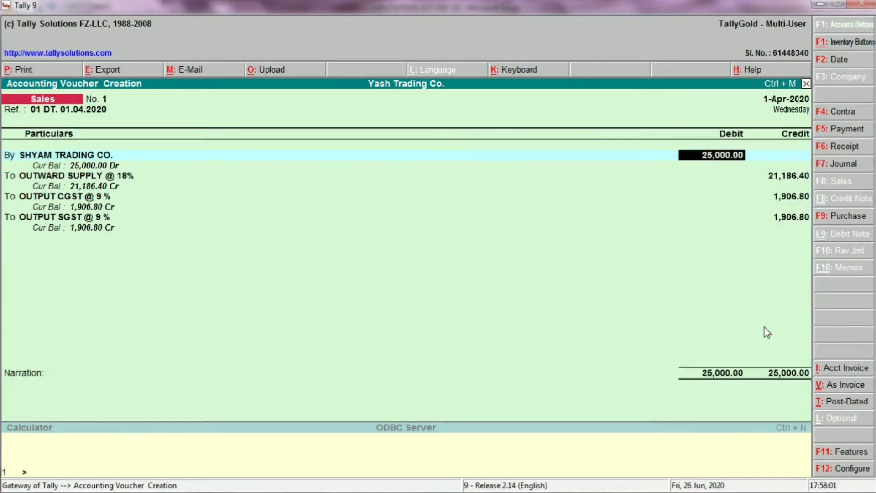
{"action": "key", "text": "ctrl+Return"}
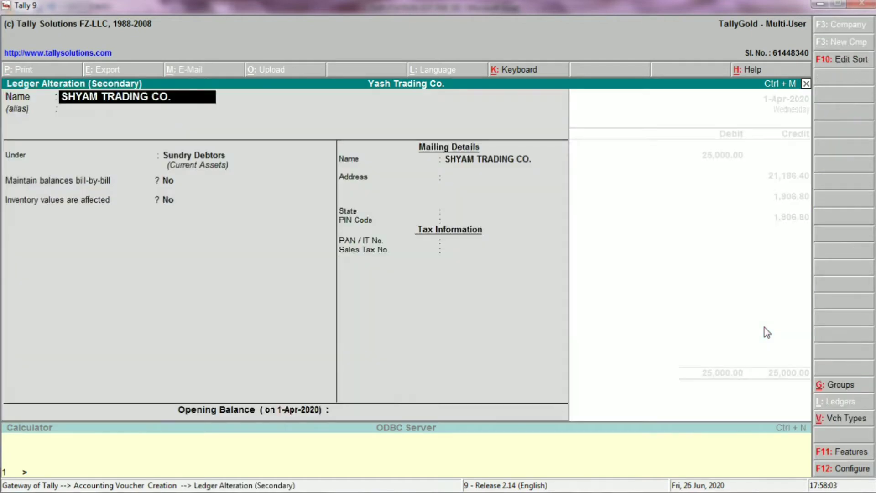
{"action": "key", "text": "Return"}
{"action": "key", "text": "Return"}
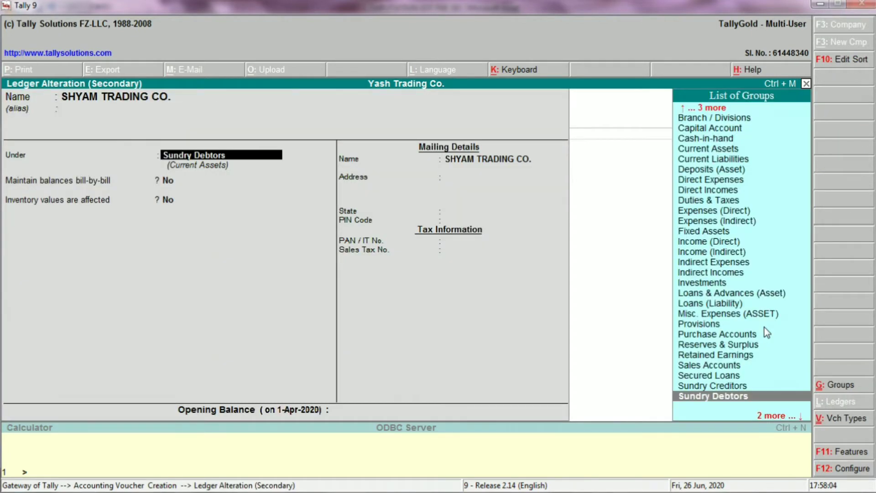
{"action": "key", "text": "Return"}
{"action": "key", "text": "Return"}
{"action": "key", "text": "Return"}
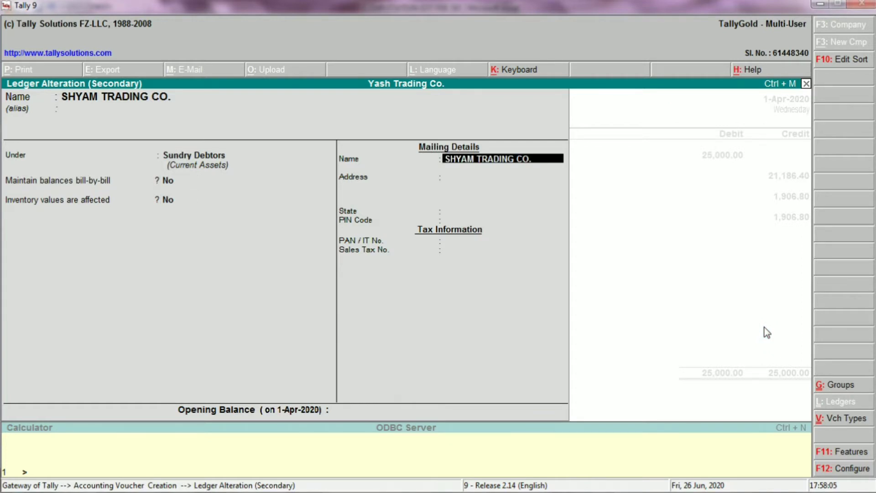
{"action": "key", "text": "Return"}
{"action": "key", "text": "Return"}
{"action": "key", "text": "Return"}
{"action": "key", "text": "Return"}
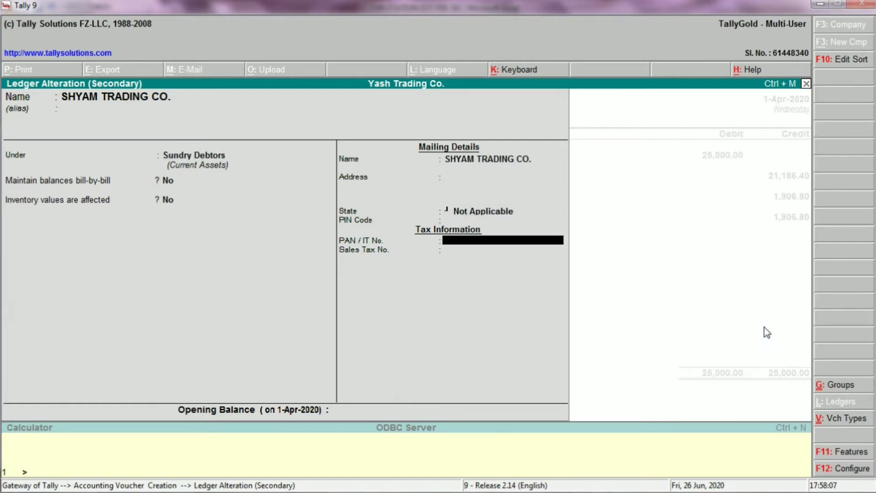
{"action": "key", "text": "Return"}
{"action": "key", "text": "Return"}
{"action": "key", "text": "Return"}
{"action": "key", "text": "Return"}
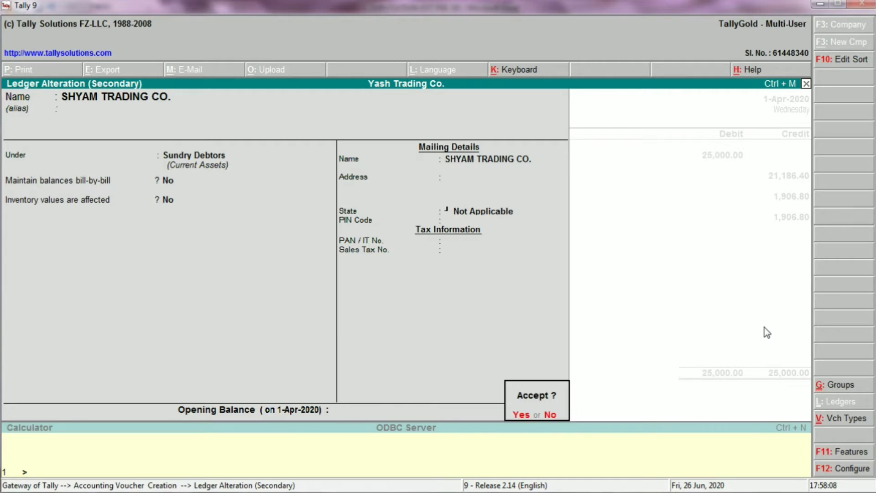
{"action": "key", "text": "Return"}
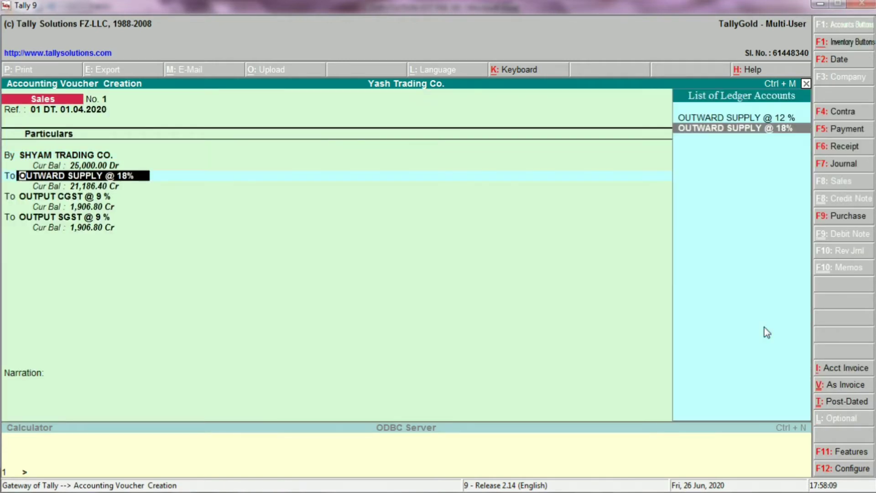
Step: Review the group and settings of the OUTWARD SUPPLY @ 18% ledger from the voucher and accept it
{"action": "key", "text": "ctrl+Return"}
{"action": "key", "text": "Return"}
{"action": "key", "text": "Return"}
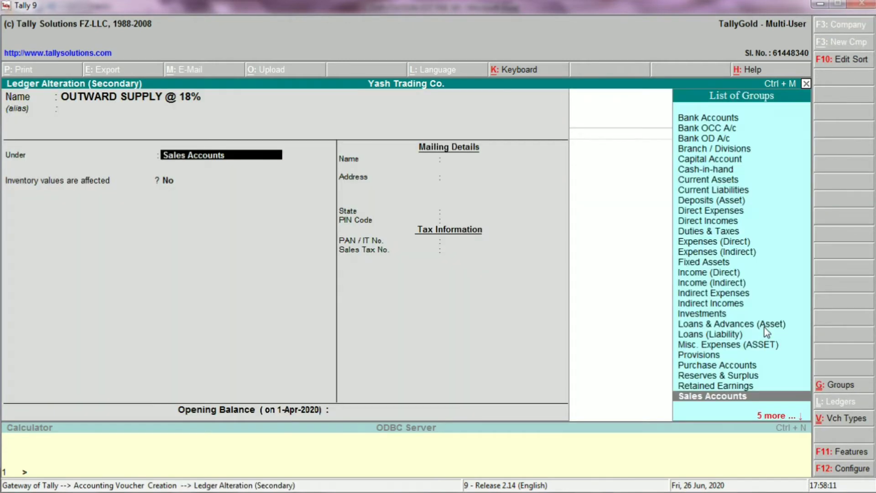
{"action": "key", "text": "Return"}
{"action": "key", "text": "Return"}
{"action": "key", "text": "Return"}
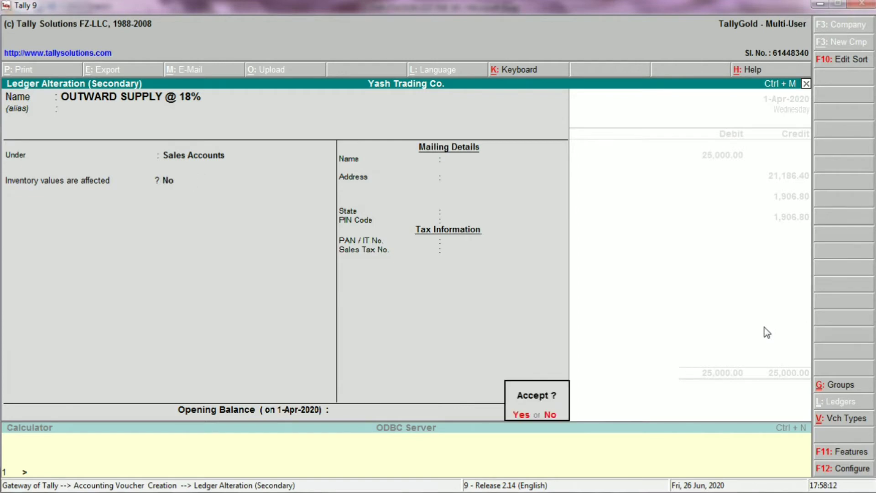
{"action": "key", "text": "Return"}
Step: Review the group and tax settings of the OUTPUT CGST @ 9 % ledger from the voucher and accept it
{"action": "key", "text": "Return"}
{"action": "key", "text": "Return"}
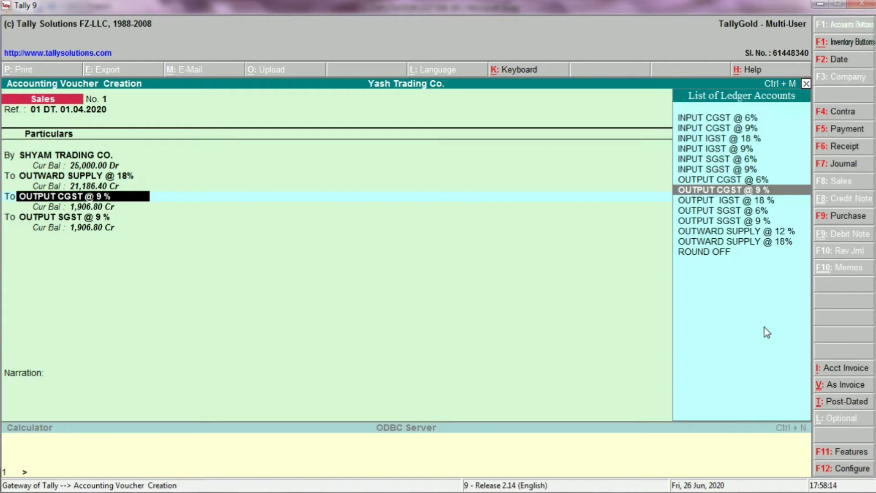
{"action": "key", "text": "ctrl+Return"}
{"action": "key", "text": "Return"}
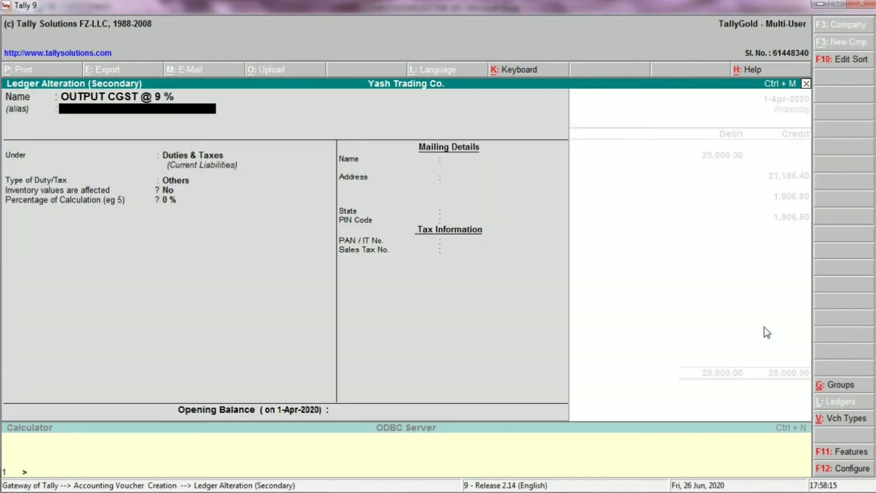
{"action": "key", "text": "Return"}
{"action": "key", "text": "Return"}
{"action": "key", "text": "Return"}
{"action": "key", "text": "Return"}
{"action": "key", "text": "Return"}
{"action": "key", "text": "Return"}
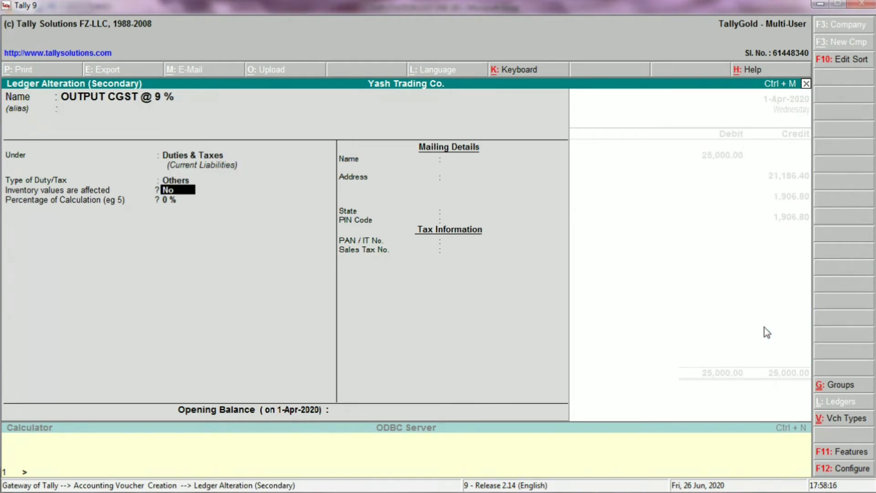
{"action": "key", "text": "Return"}
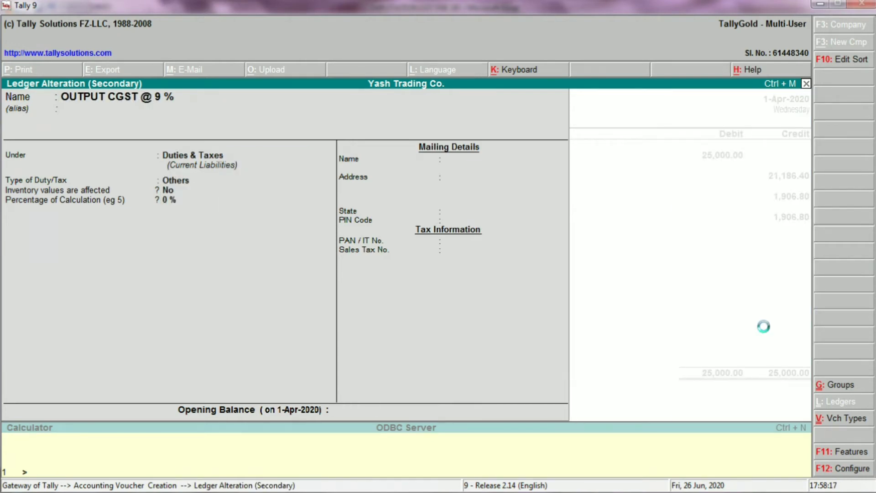
{"action": "key", "text": "Return"}
Step: Review the group and tax settings of the OUTPUT SGST @ 9 % ledger from the voucher and accept it
{"action": "key", "text": "Return"}
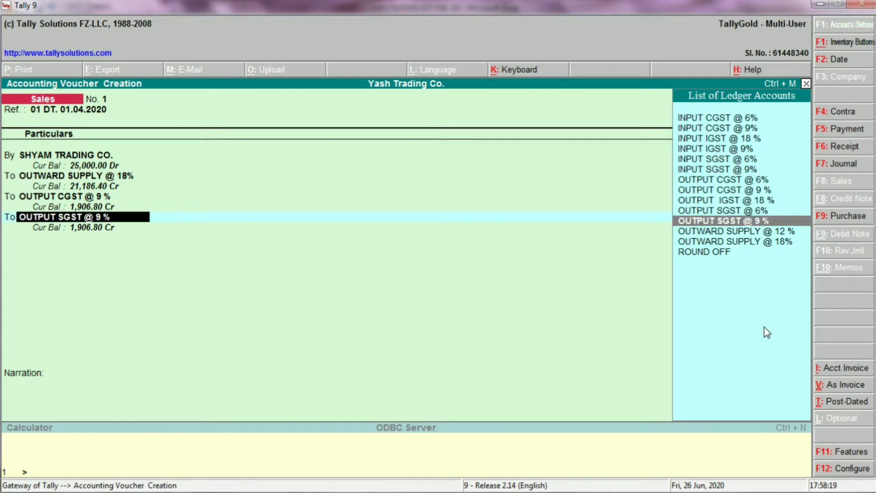
{"action": "key", "text": "ctrl+Return"}
{"action": "key", "text": "Return"}
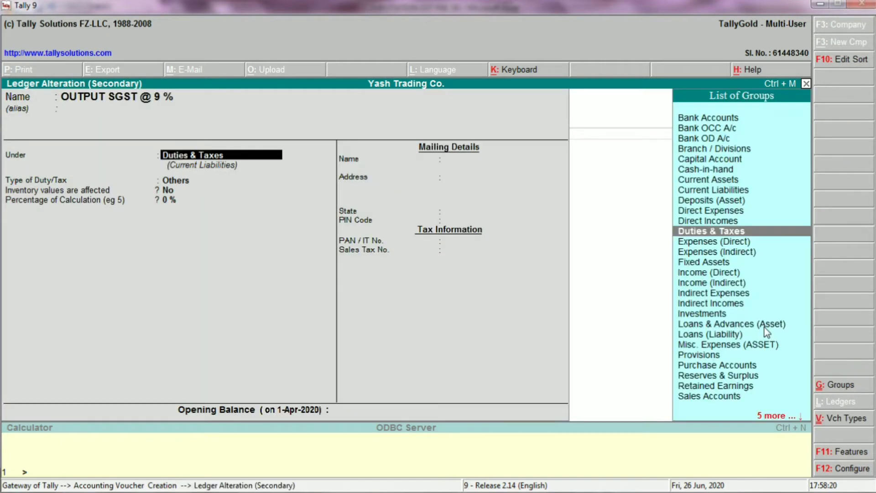
{"action": "key", "text": "Return"}
{"action": "key", "text": "Return"}
{"action": "key", "text": "Return"}
{"action": "key", "text": "Return"}
{"action": "key", "text": "Return"}
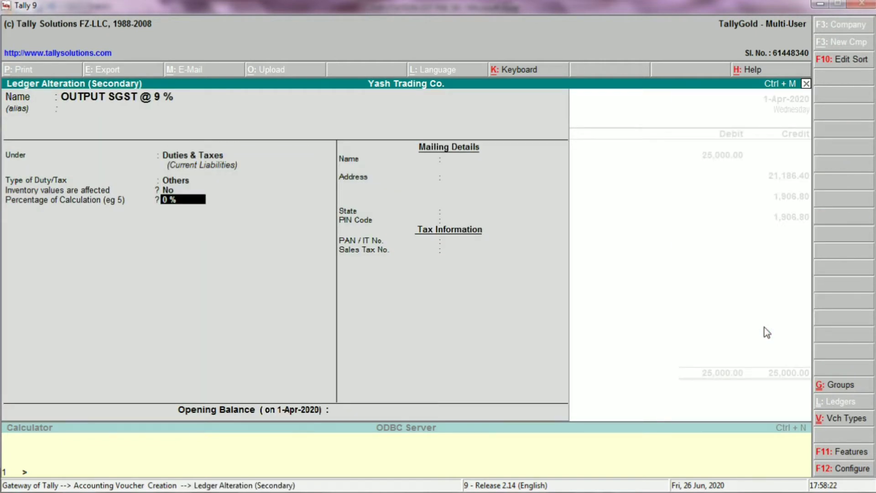
{"action": "key", "text": "Return"}
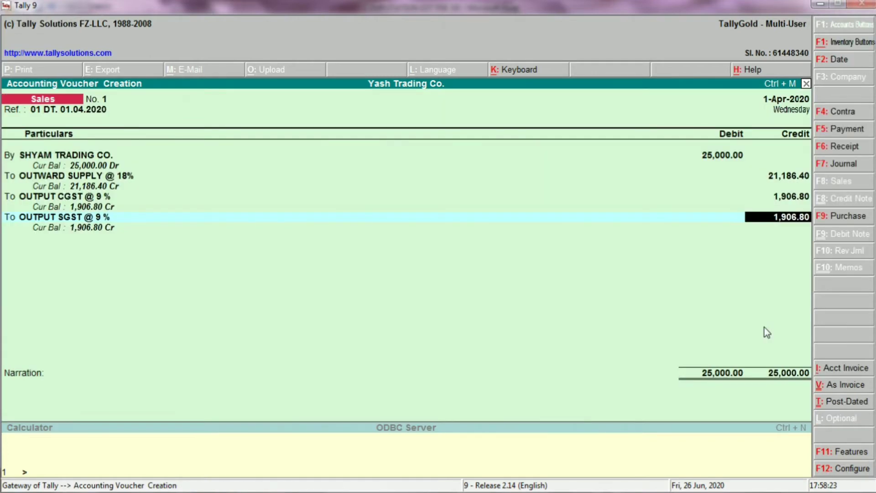
Step: Enter the narration INVOICE NO. 01 DATE 01.04.2020 and save the first sales voucher
{"action": "key", "text": "Return"}
{"action": "type", "text": "I"}
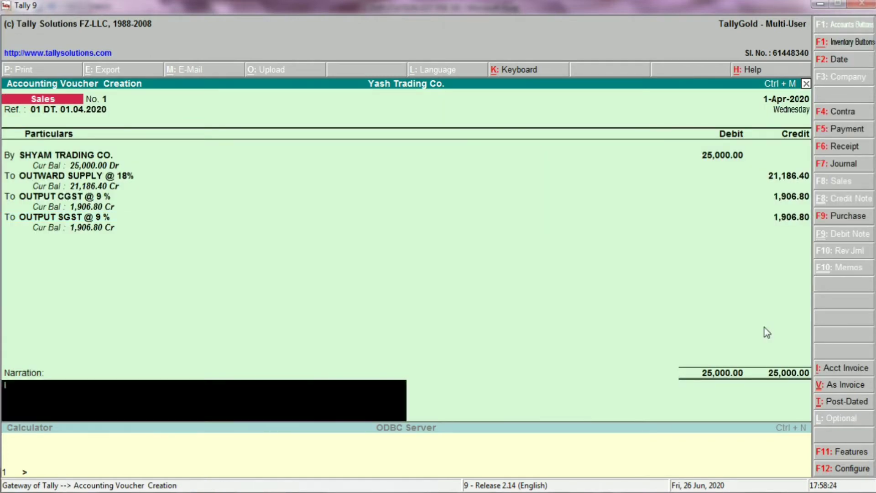
{"action": "type", "text": "NVOICE NO. 01 DATE"}
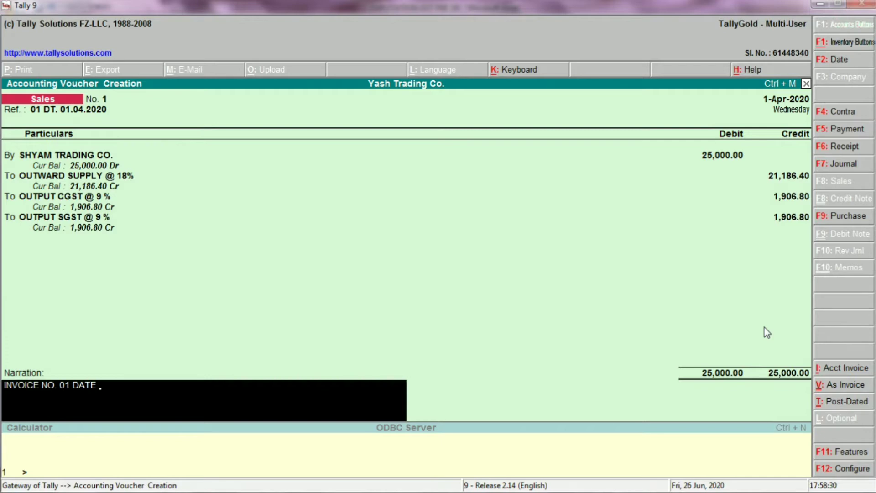
{"action": "type", "text": " 01.04.2020"}
{"action": "key", "text": "Return"}
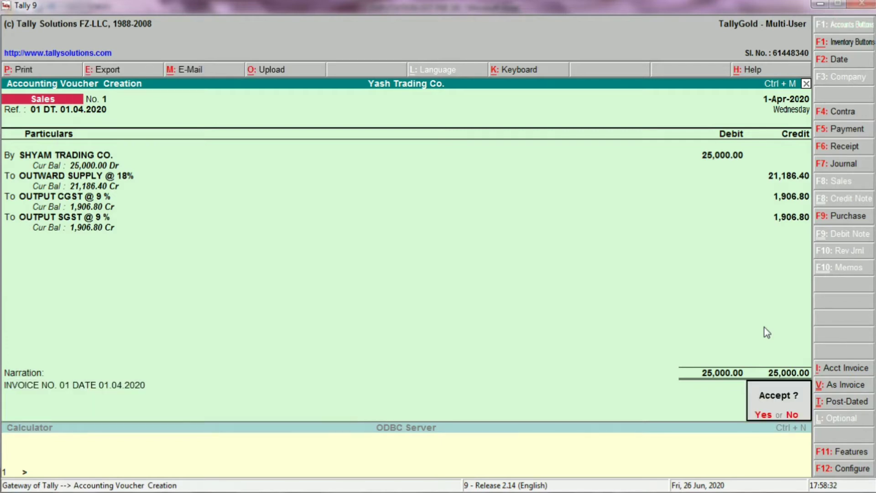
{"action": "key", "text": "Return"}
Step: Switch to Excel and fill the 25,000 Shyam Trading Co. sale entry, cells B8:E11, with yellow
{"action": "key", "text": "alt+Tab"}
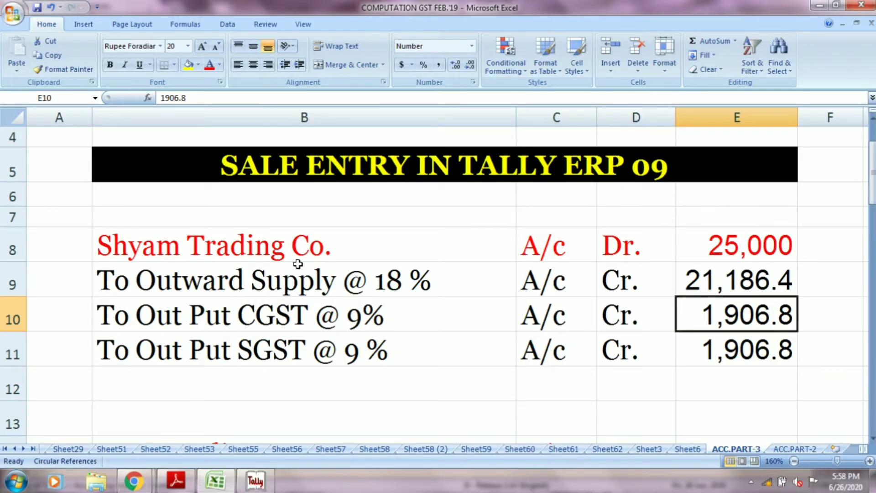
{"action": "left_click_drag", "start_coordinate": [274, 250], "coordinate": [710, 349]}
{"action": "left_click", "coordinate": [188, 64]}
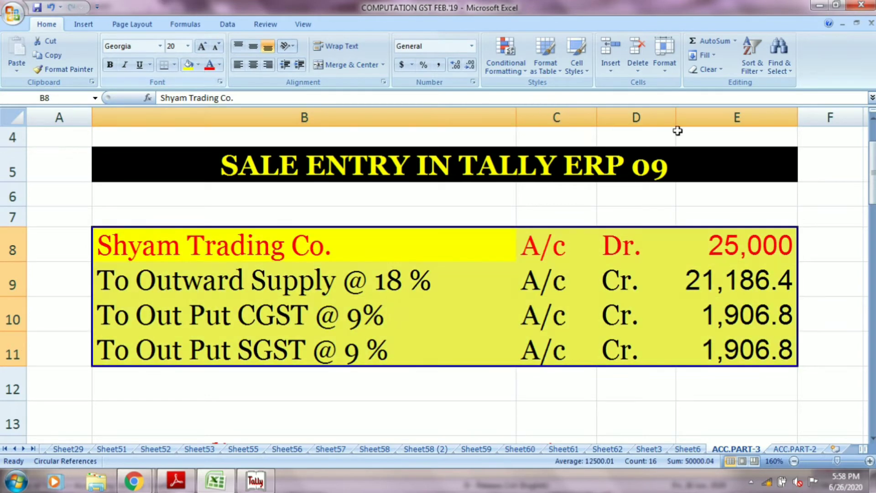
Step: Locate the Ram Trading Co. sale entry in Excel and set the new sales voucher's date in Tally to 2-Apr-2020
{"action": "left_click_drag", "start_coordinate": [872, 189], "coordinate": [872, 199]}
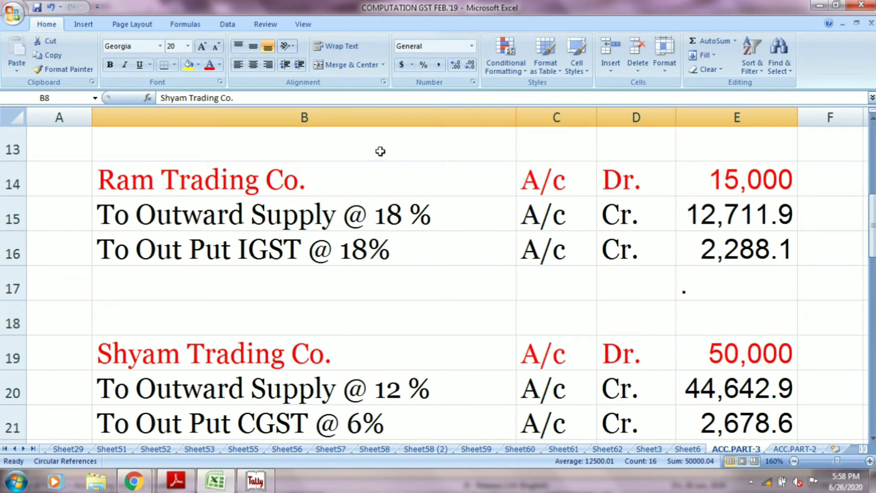
{"action": "left_click", "coordinate": [336, 174]}
{"action": "key", "text": "alt+Tab"}
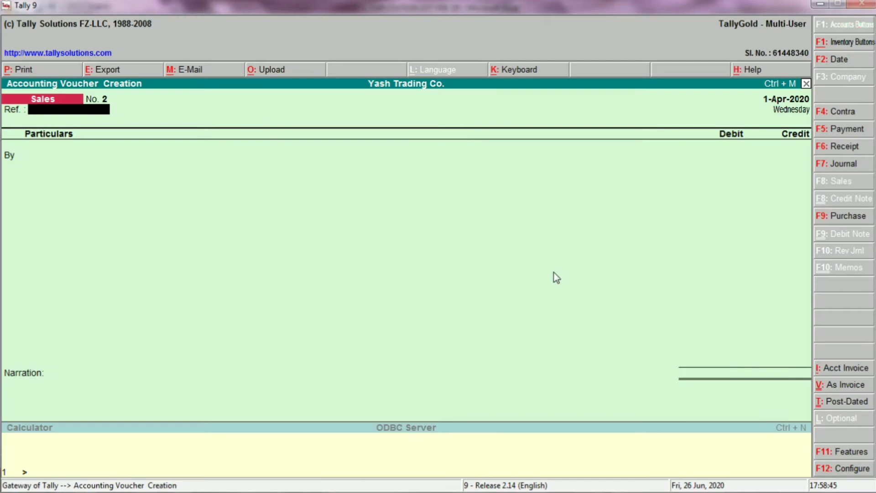
{"action": "key", "text": "alt+Tab"}
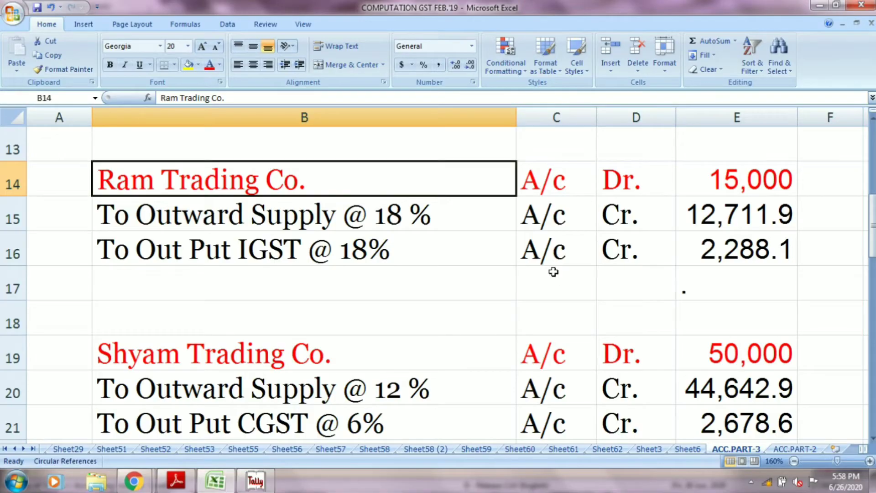
{"action": "key", "text": "alt+Tab"}
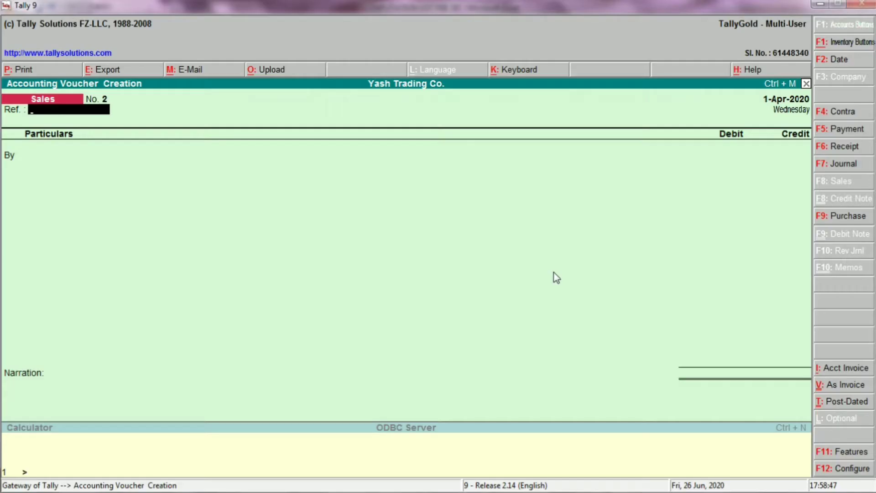
{"action": "key", "text": "F2"}
{"action": "key", "text": "Return"}
Step: Enter 02 DT. 02.04.2020 as the second sales voucher's reference
{"action": "type", "text": "02 DTAE"}
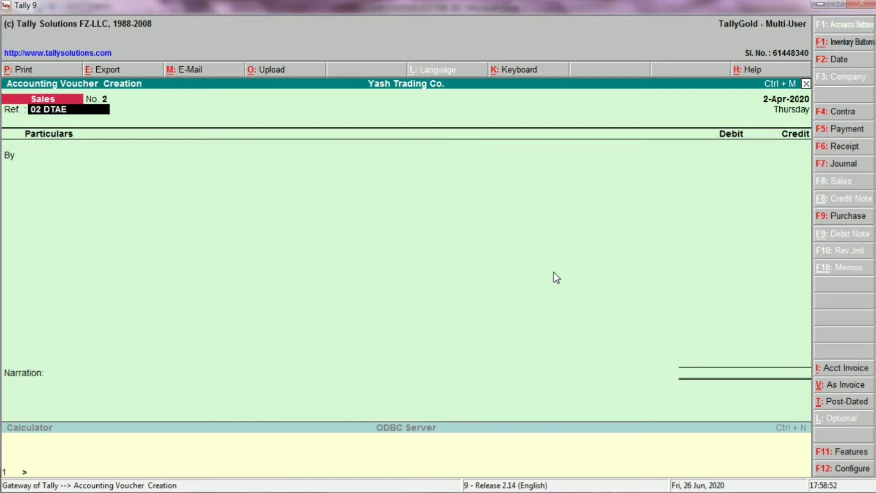
{"action": "key", "text": "BackSpace"}
{"action": "key", "text": "BackSpace"}
{"action": "key", "text": "BackSpace"}
{"action": "type", "text": "A"}
{"action": "key", "text": "BackSpace"}
{"action": "type", "text": "T. 02.04.2020"}
{"action": "key", "text": "Return"}
Step: Check the party name in the Excel sale entry and choose RAM TARDING CO. as the voucher's debit ledger in Tally
{"action": "key", "text": "alt+Tab"}
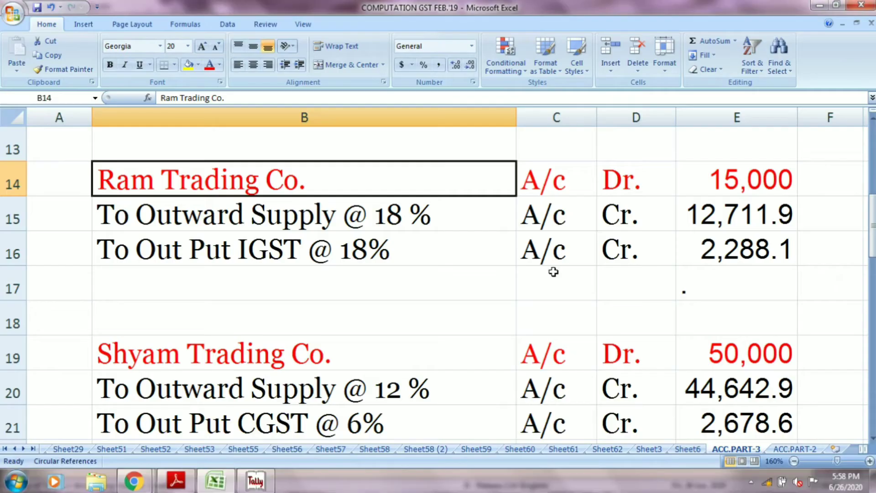
{"action": "key", "text": "alt+Tab"}
{"action": "type", "text": "RAM"}
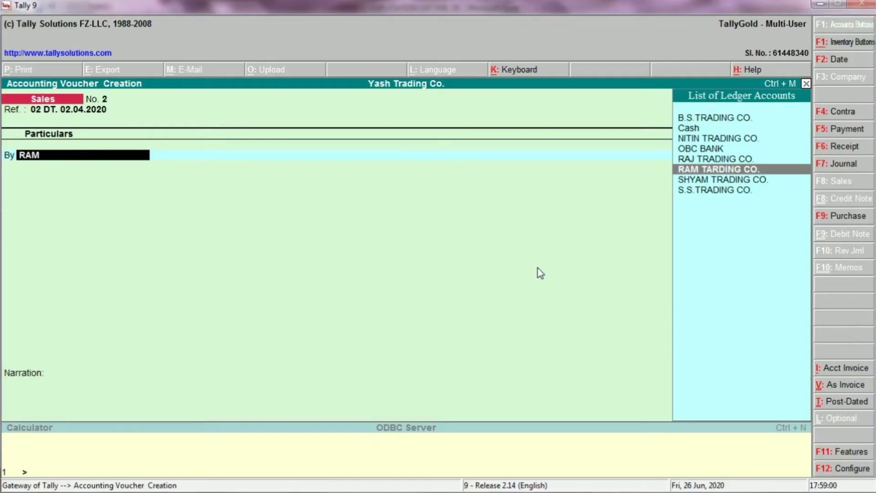
{"action": "key", "text": "Return"}
Step: Check the Ram Trading Co. debit amount in Excel and enter 15,000 as the RAM TARDING CO. debit in Tally
{"action": "key", "text": "alt+Tab"}
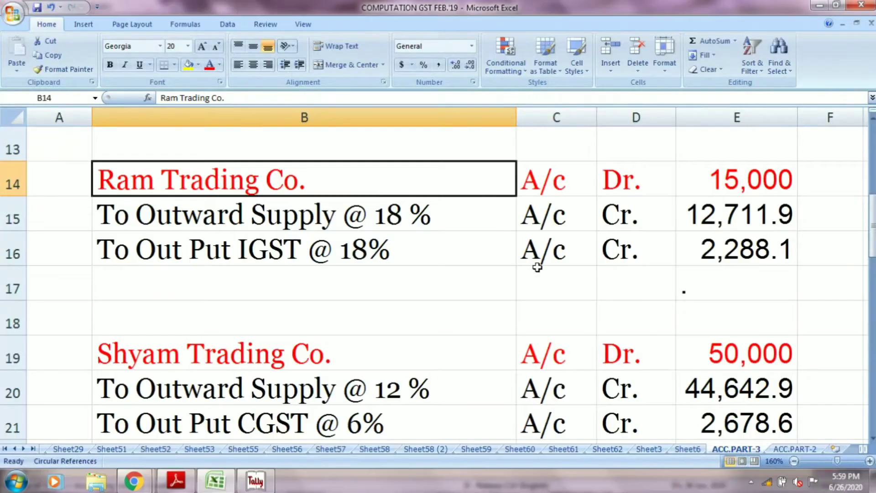
{"action": "left_click", "coordinate": [538, 157]}
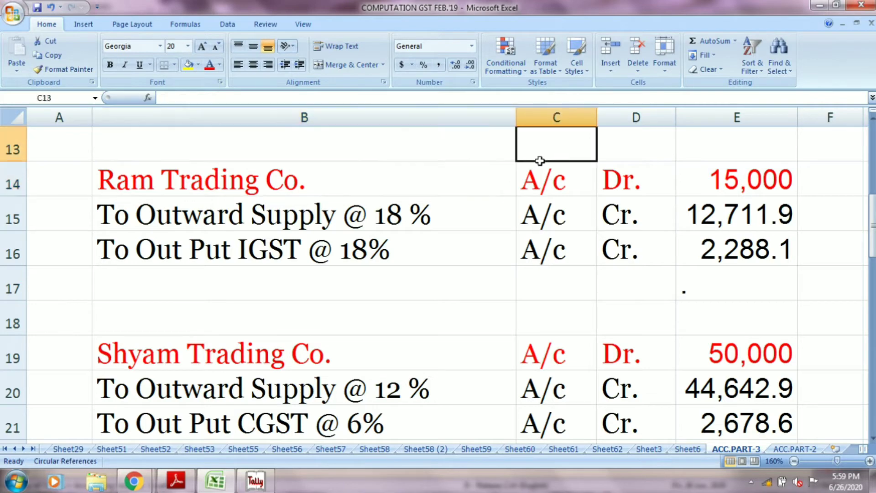
{"action": "left_click", "coordinate": [561, 180]}
{"action": "left_click", "coordinate": [626, 178]}
{"action": "left_click", "coordinate": [725, 178]}
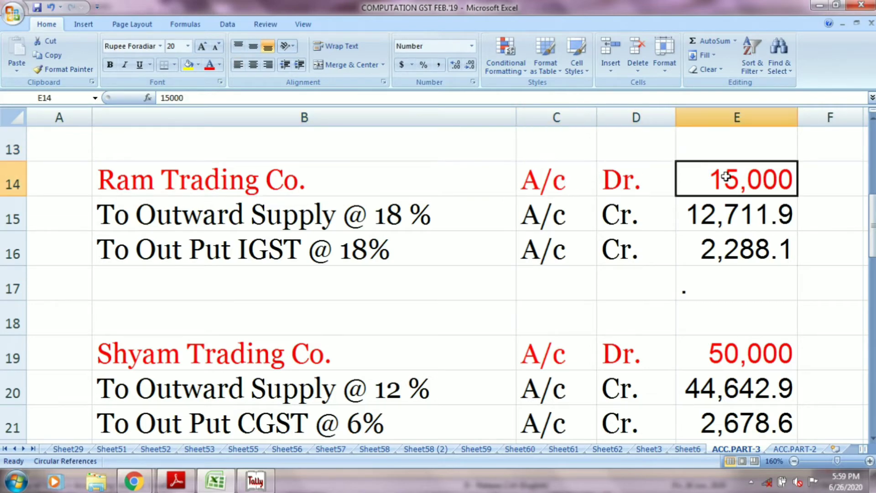
{"action": "key", "text": "alt+Tab"}
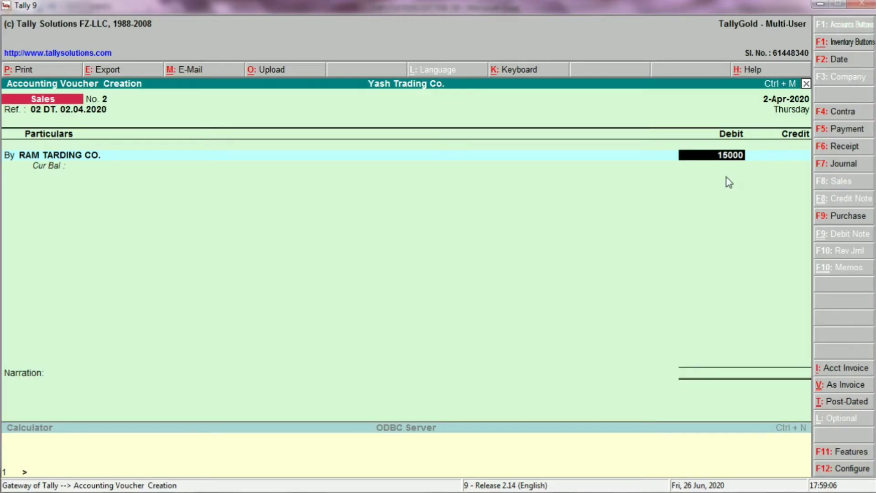
{"action": "key", "text": "Return"}
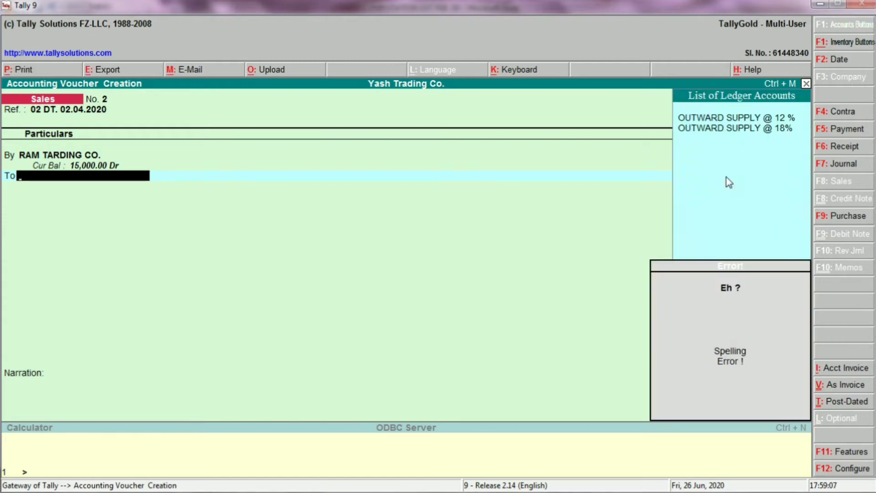
Step: Check the outward supply line of the Ram Trading Co. entry in Excel and choose OUTWARD SUPPLY @ 18% as the voucher's credit ledger in Tally
{"action": "key", "text": "alt+Tab"}
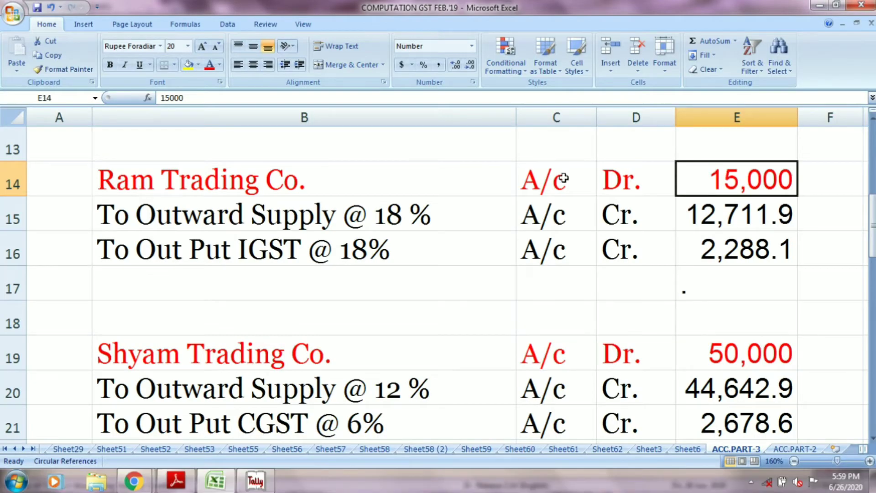
{"action": "left_click", "coordinate": [412, 220]}
{"action": "left_click", "coordinate": [535, 219]}
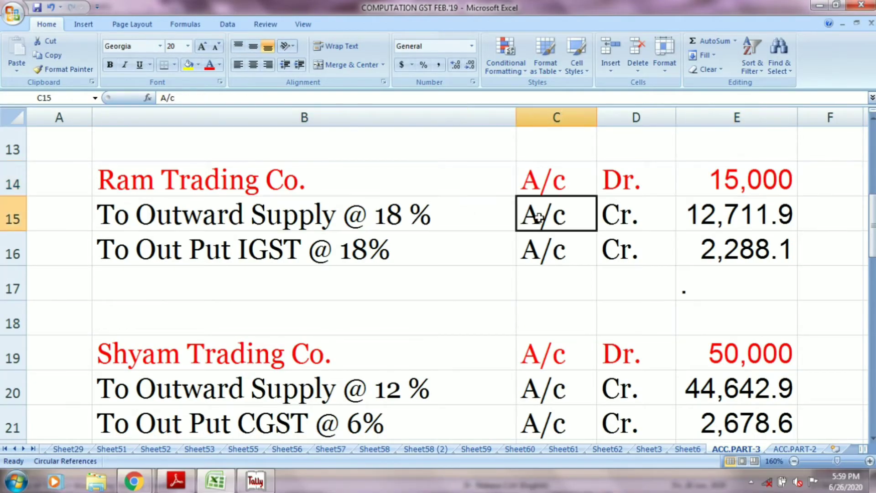
{"action": "left_click", "coordinate": [607, 216]}
{"action": "left_click", "coordinate": [728, 213]}
{"action": "key", "text": "alt+Tab"}
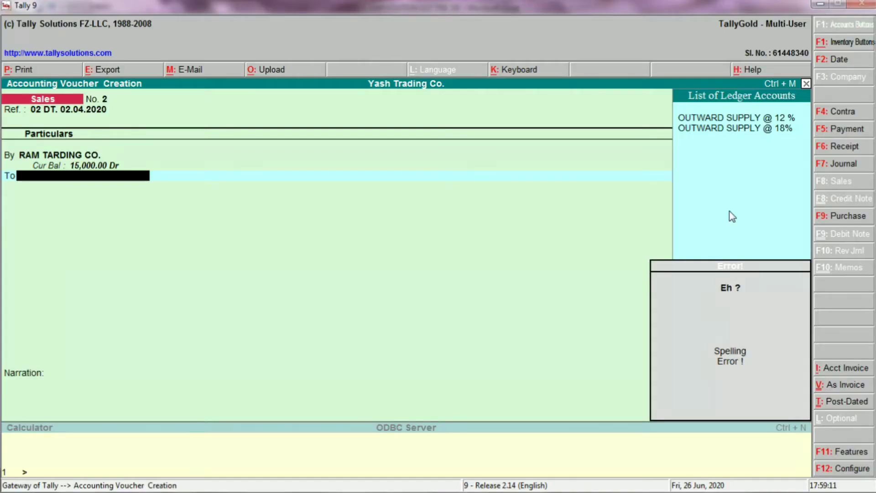
{"action": "key", "text": "Down"}
{"action": "key", "text": "Down"}
{"action": "key", "text": "Return"}
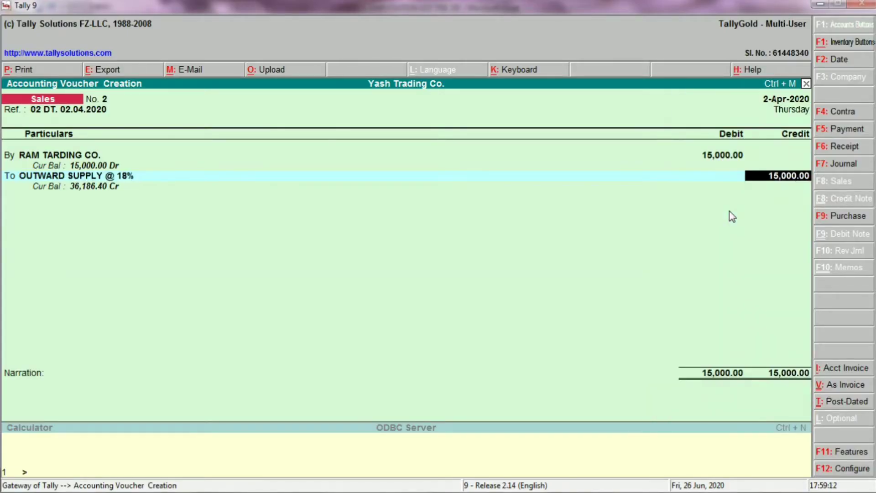
Step: Check the outward supply amount in Excel and enter 12,711.90 as the OUTWARD SUPPLY @ 18% credit in Tally
{"action": "key", "text": "alt+Tab"}
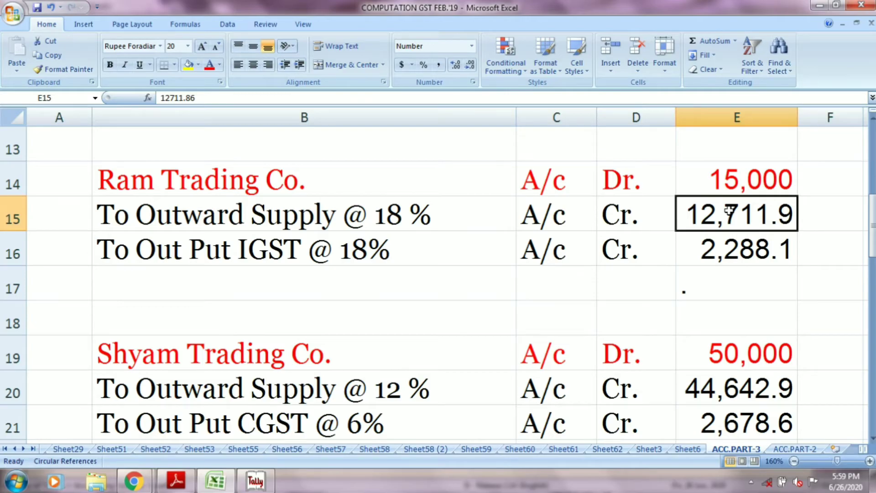
{"action": "key", "text": "alt+Tab"}
{"action": "type", "text": "12711"}
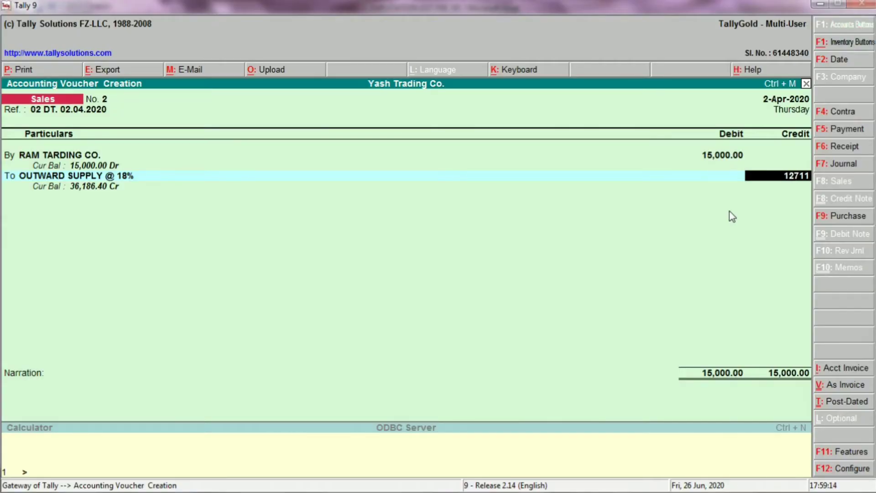
{"action": "key", "text": "alt+Tab"}
{"action": "key", "text": "alt+Tab"}
{"action": "type", "text": "90"}
{"action": "key", "text": "Return"}
{"action": "key", "text": "BackSpace"}
{"action": "type", "text": "1271"}
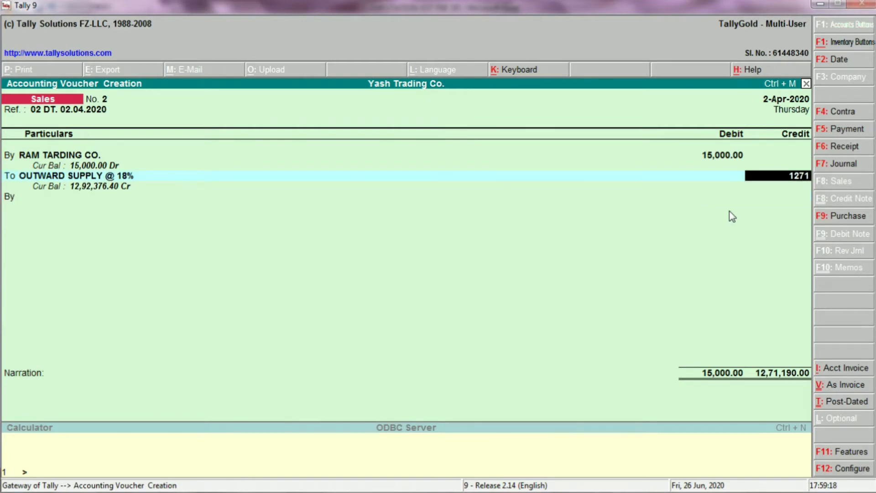
{"action": "key", "text": "alt+Tab"}
{"action": "key", "text": "alt+Tab"}
{"action": "type", "text": "1.90"}
{"action": "key", "text": "Return"}
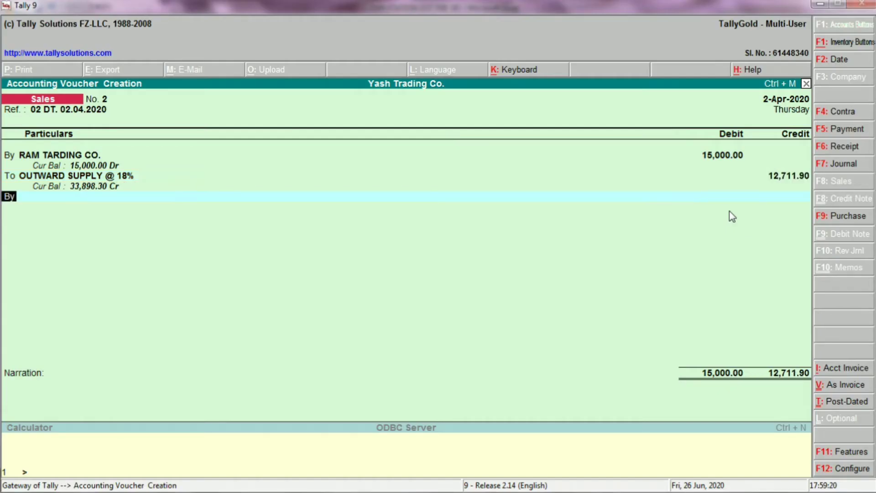
Step: Add OUTPUT IGST @ 18 % as the voucher's third ledger line and set that line to credit (To)
{"action": "key", "text": "Return"}
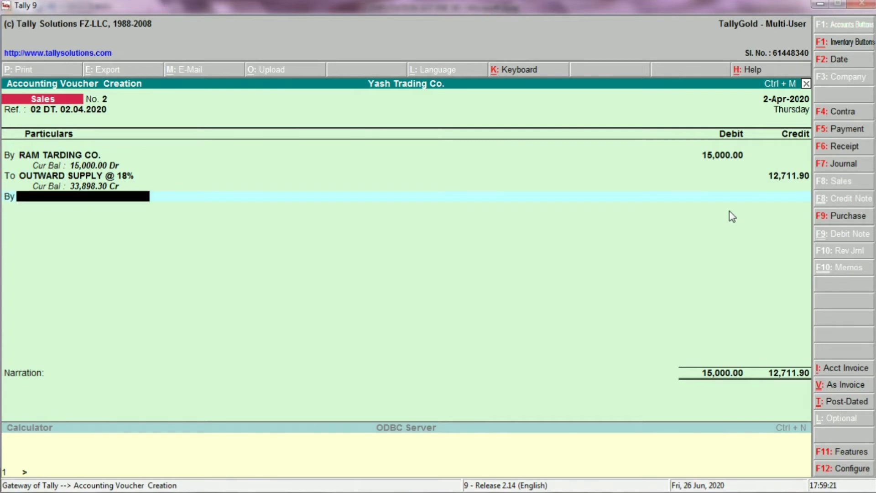
{"action": "type", "text": "OUT"}
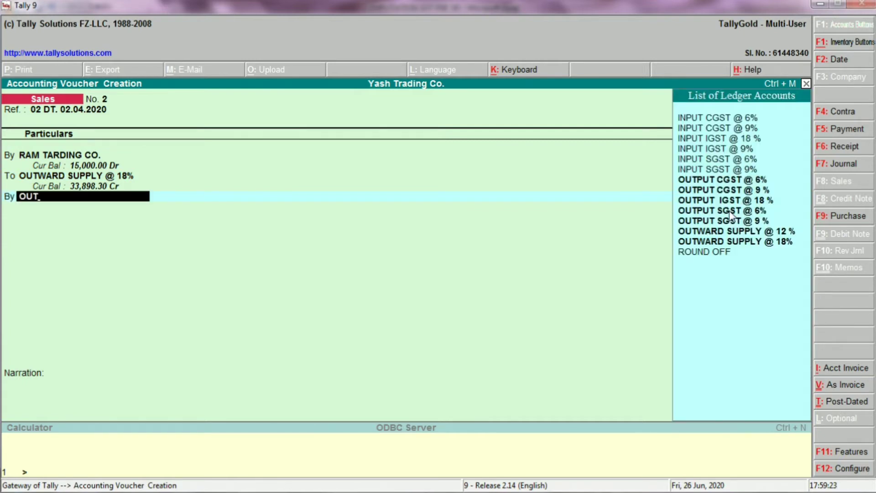
{"action": "key", "text": "Up"}
{"action": "key", "text": "Up"}
{"action": "key", "text": "Up"}
{"action": "key", "text": "Up"}
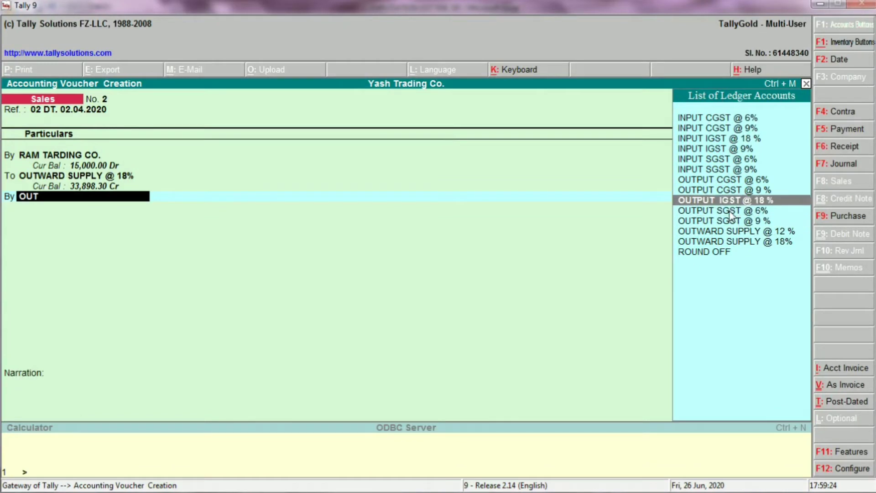
{"action": "key", "text": "Return"}
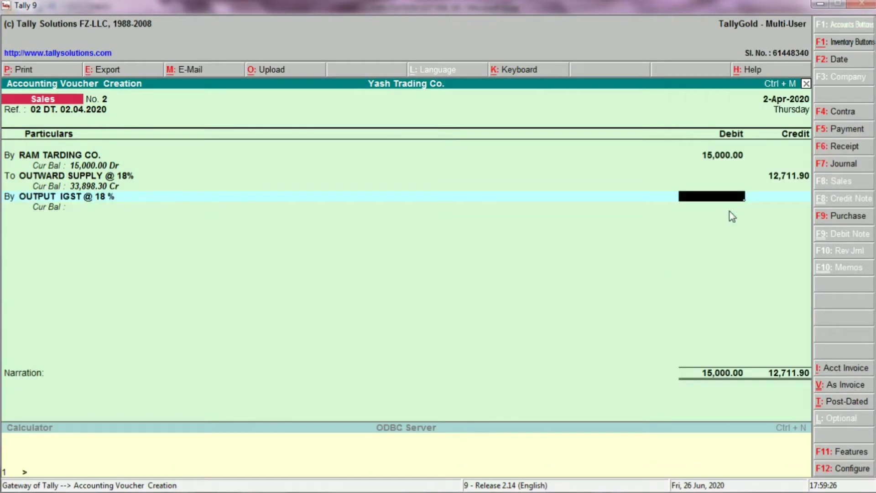
{"action": "key", "text": "BackSpace"}
{"action": "key", "text": "BackSpace"}
{"action": "key", "text": "t"}
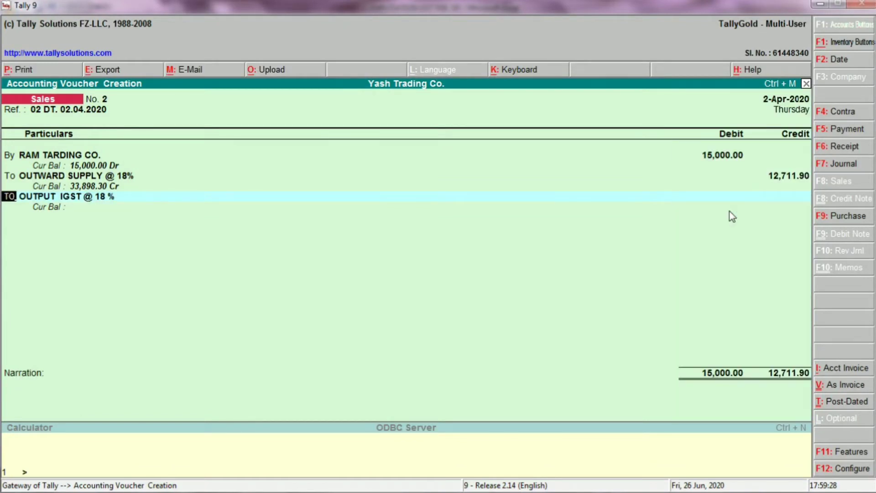
{"action": "key", "text": "Return"}
{"action": "key", "text": "Return"}
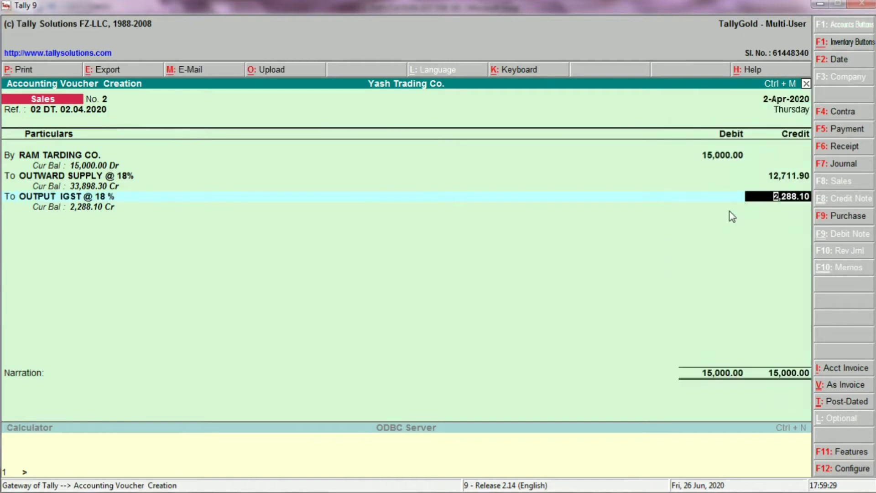
Step: Check the output IGST line in Excel and accept 2,288.10 as the OUTPUT IGST @ 18 % credit in Tally
{"action": "key", "text": "alt+Tab"}
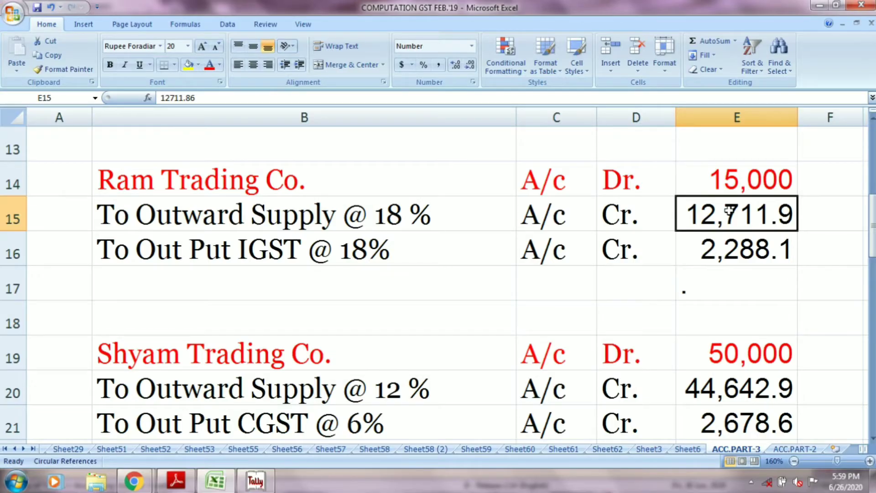
{"action": "left_click", "coordinate": [427, 250]}
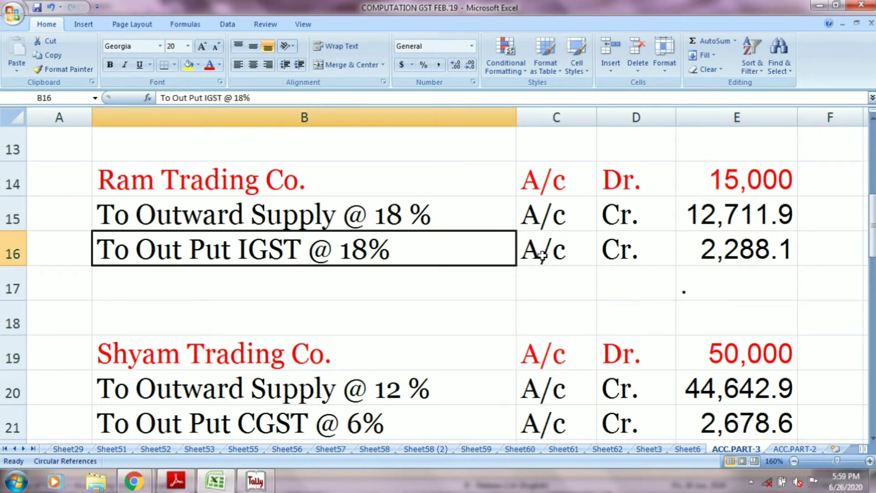
{"action": "left_click", "coordinate": [576, 253]}
{"action": "left_click", "coordinate": [621, 250]}
{"action": "left_click", "coordinate": [748, 264]}
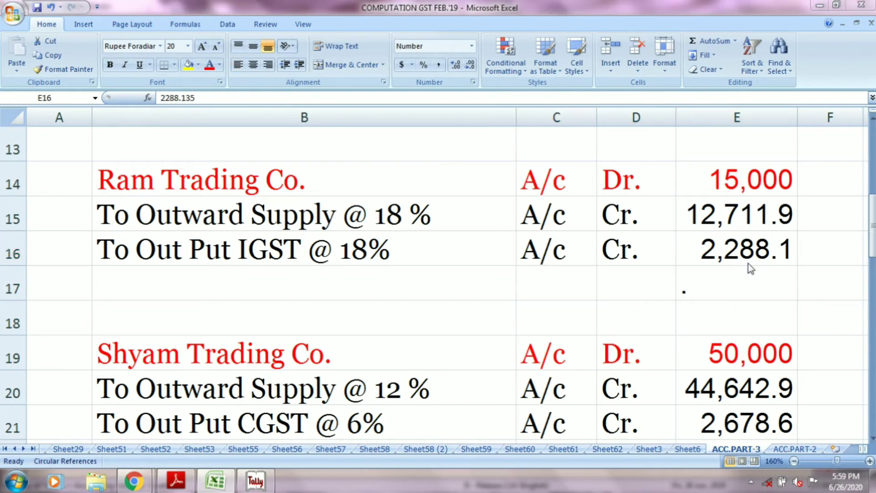
{"action": "key", "text": "alt+Tab"}
{"action": "key", "text": "Return"}
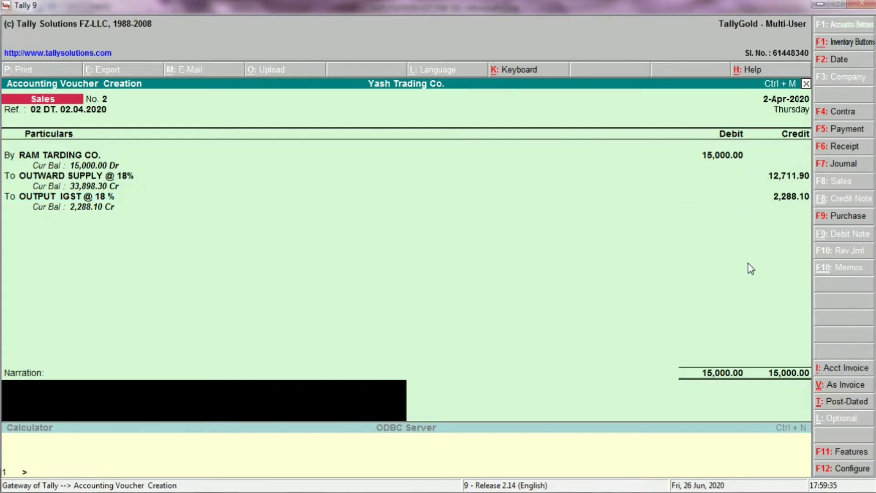
Step: Go back to the voucher's party line and review the RAM TARDING CO. ledger's group, mailing details and opening balance
{"action": "key", "text": "BackSpace"}
{"action": "key", "text": "BackSpace"}
{"action": "key", "text": "BackSpace"}
{"action": "key", "text": "BackSpace"}
{"action": "key", "text": "BackSpace"}
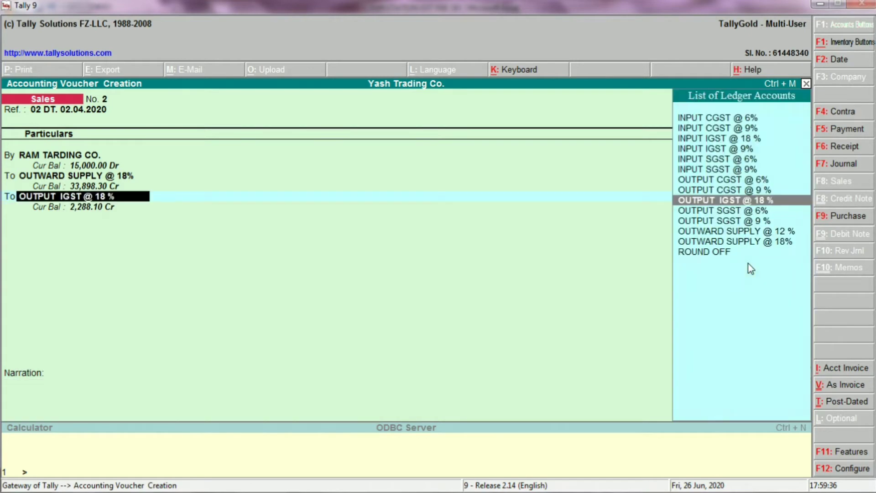
{"action": "key", "text": "BackSpace"}
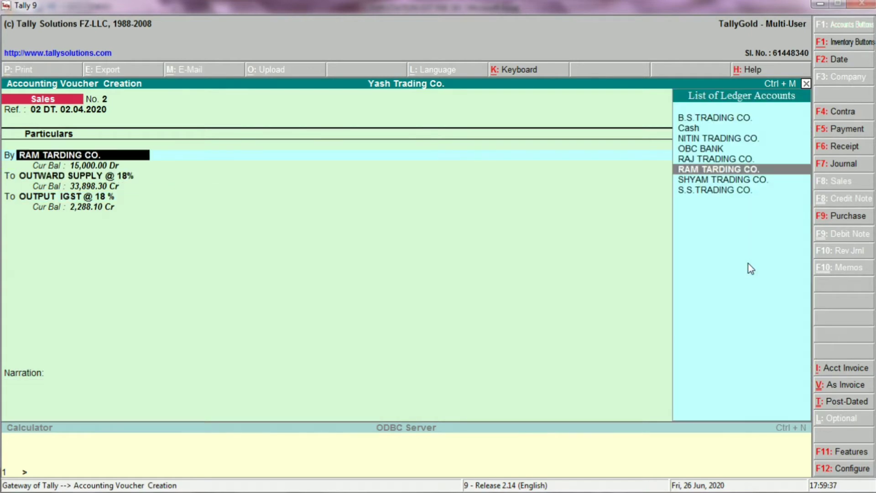
{"action": "key", "text": "ctrl+Return"}
{"action": "key", "text": "Return"}
{"action": "key", "text": "Return"}
{"action": "key", "text": "Return"}
{"action": "key", "text": "Return"}
{"action": "key", "text": "Return"}
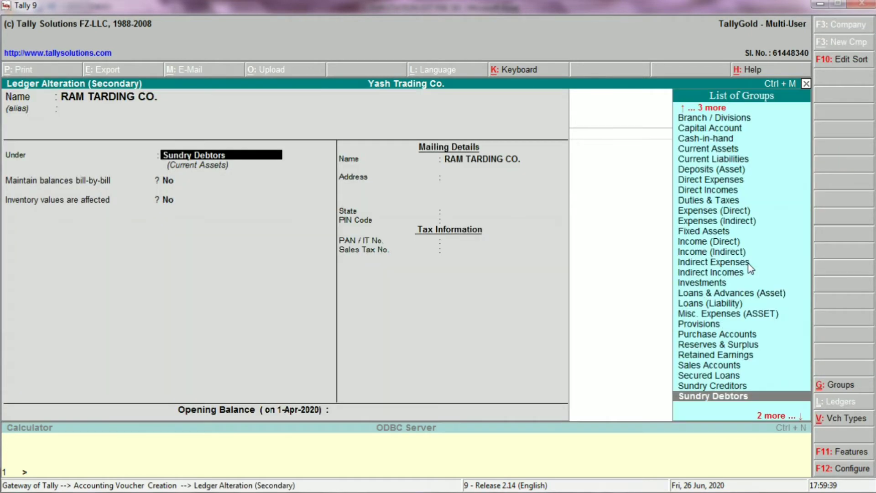
{"action": "key", "text": "Return"}
{"action": "key", "text": "Return"}
{"action": "key", "text": "Return"}
{"action": "key", "text": "Return"}
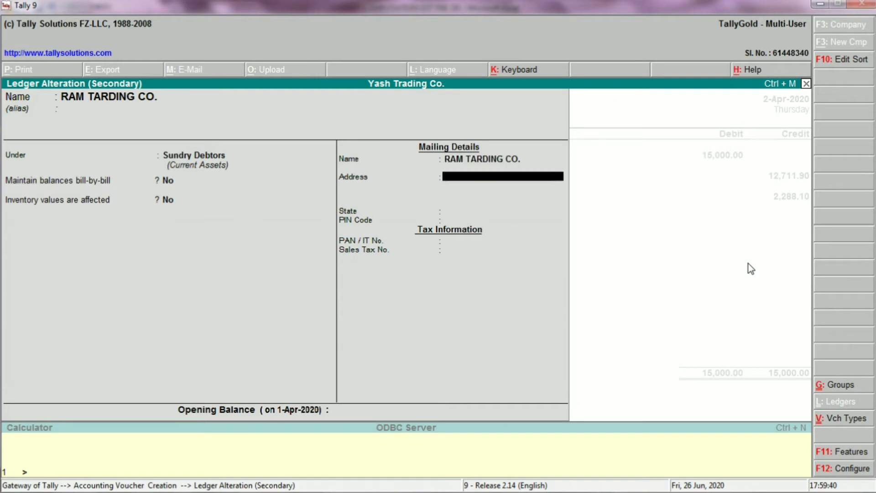
{"action": "key", "text": "Return"}
{"action": "key", "text": "Return"}
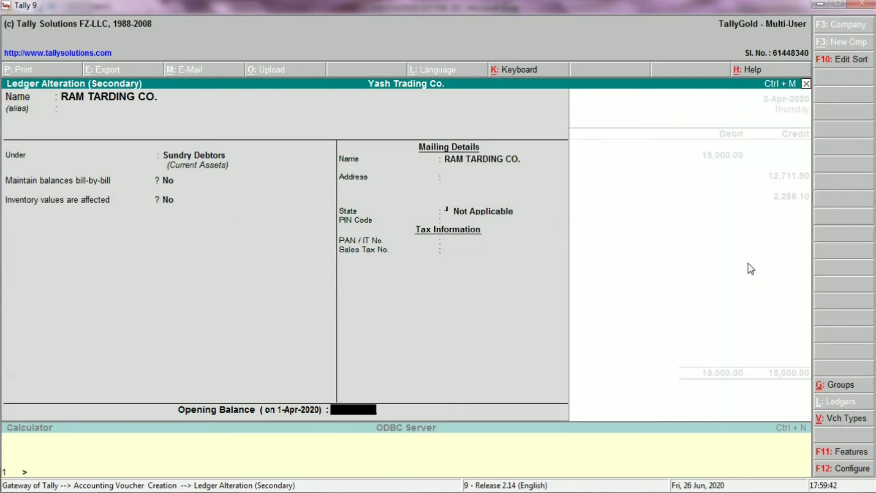
{"action": "key", "text": "Return"}
{"action": "key", "text": "Return"}
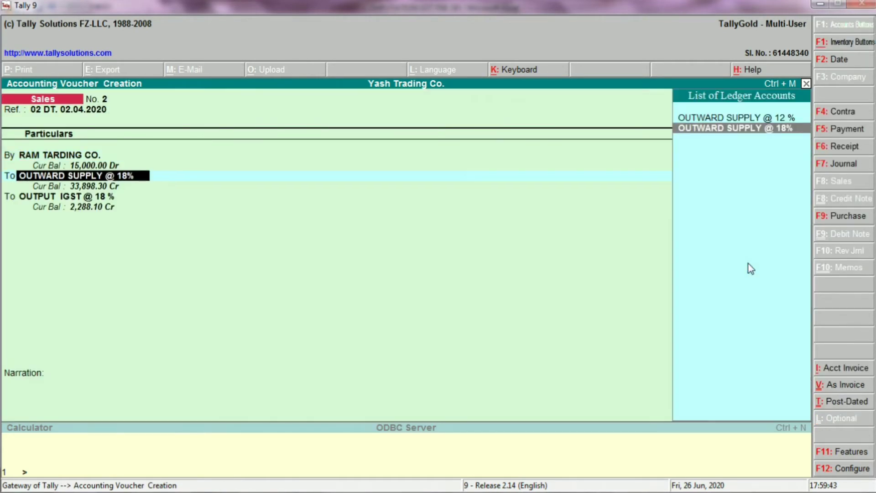
Step: Review the group and settings of the OUTWARD SUPPLY @ 18% ledger from the voucher and accept it
{"action": "key", "text": "ctrl+Return"}
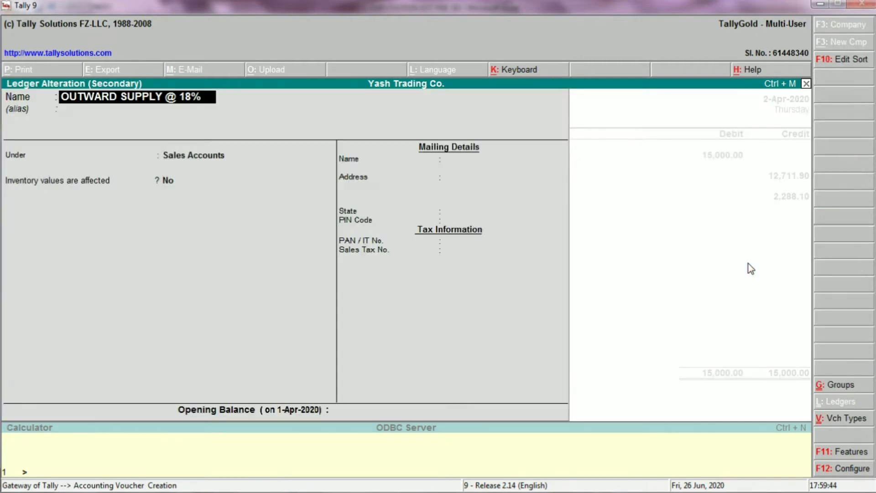
{"action": "key", "text": "Return"}
{"action": "key", "text": "Return"}
{"action": "key", "text": "Return"}
{"action": "key", "text": "Return"}
{"action": "key", "text": "Return"}
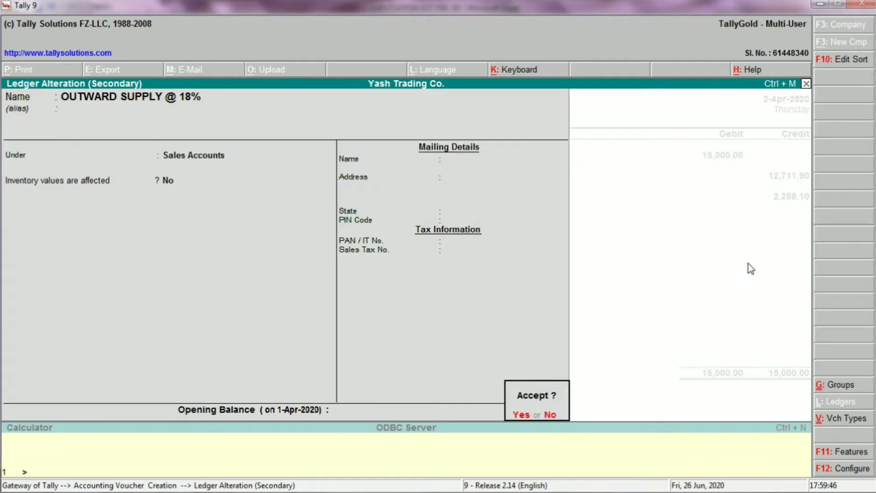
{"action": "key", "text": "Return"}
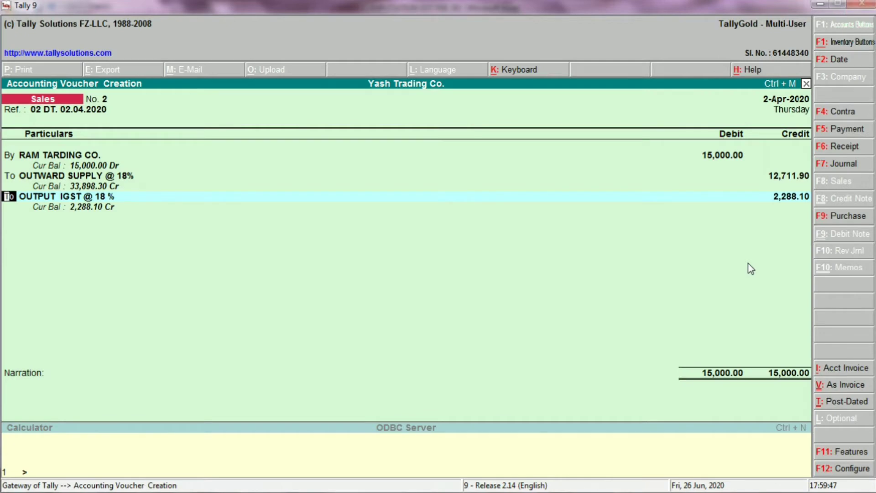
Step: Review the group, duty type and calculation percentage of the OUTPUT IGST @ 18 % ledger and accept it
{"action": "key", "text": "Return"}
{"action": "key", "text": "ctrl+Return"}
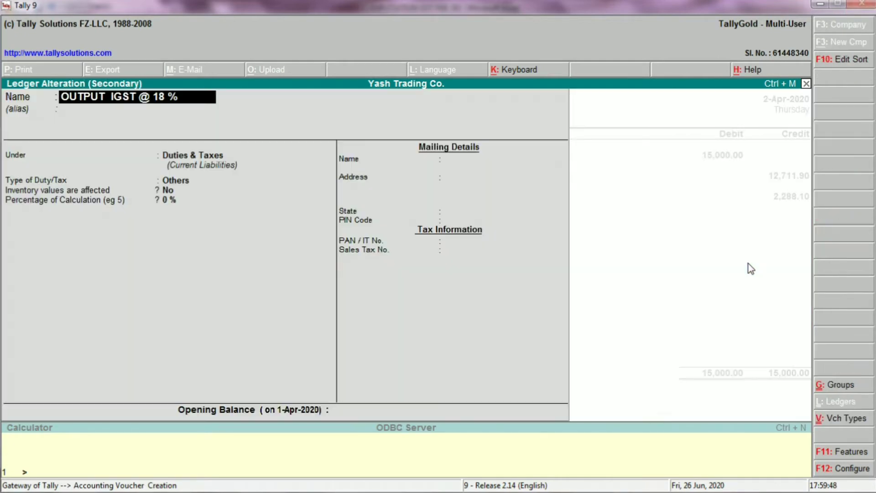
{"action": "key", "text": "Return"}
{"action": "key", "text": "Return"}
{"action": "key", "text": "Return"}
{"action": "key", "text": "Return"}
{"action": "key", "text": "Return"}
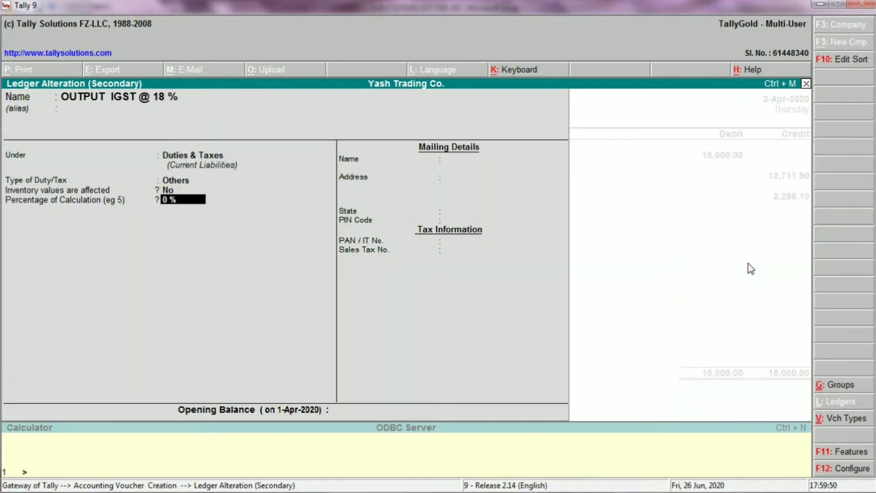
{"action": "key", "text": "Return"}
{"action": "key", "text": "Return"}
{"action": "key", "text": "Return"}
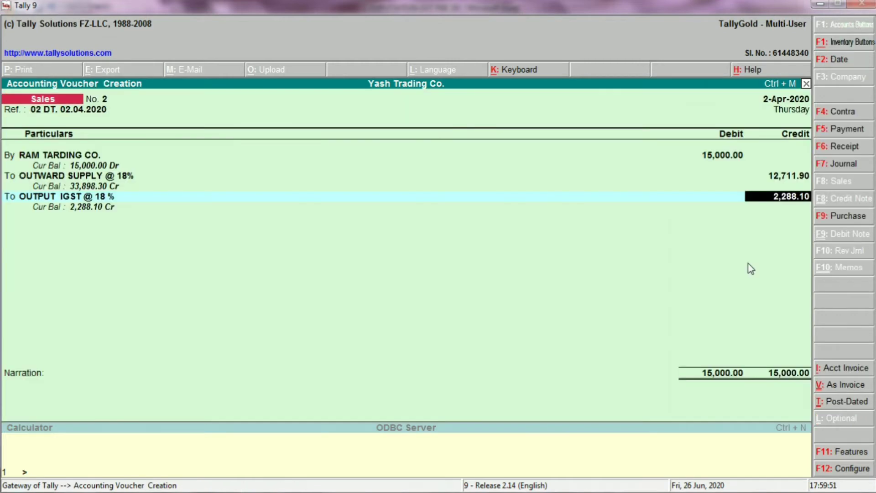
Step: Save the second sales voucher with the narration INVOICE NO. 02 DATE 02.04.2020 and return to the Excel worksheet
{"action": "key", "text": "Return"}
{"action": "type", "text": "IN"}
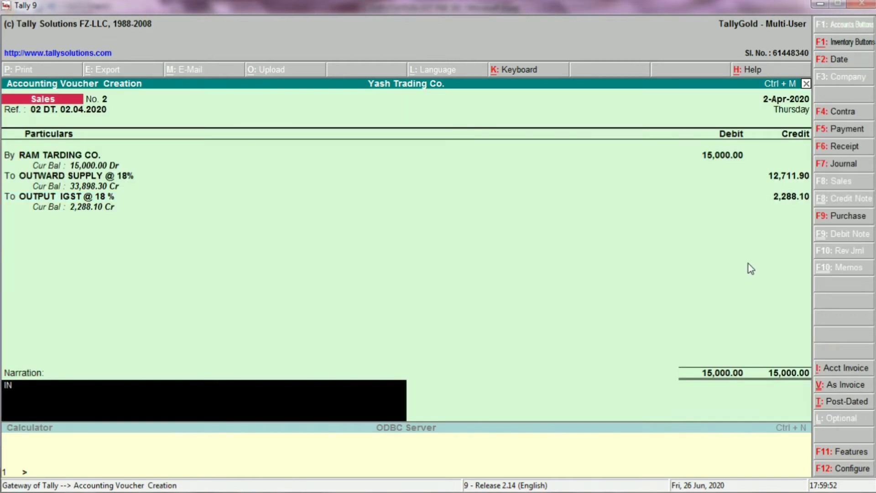
{"action": "type", "text": "VOICE NO. 023"}
{"action": "key", "text": "BackSpace"}
{"action": "type", "text": "DATE"}
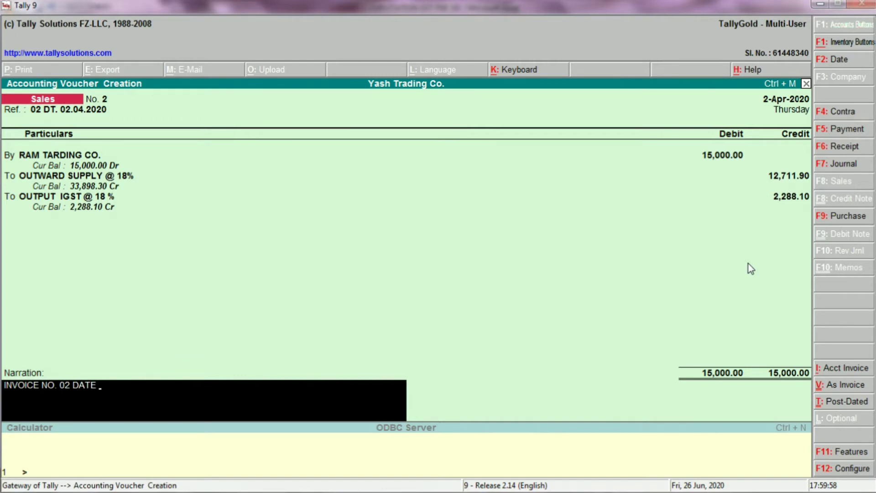
{"action": "type", "text": " 02.04"}
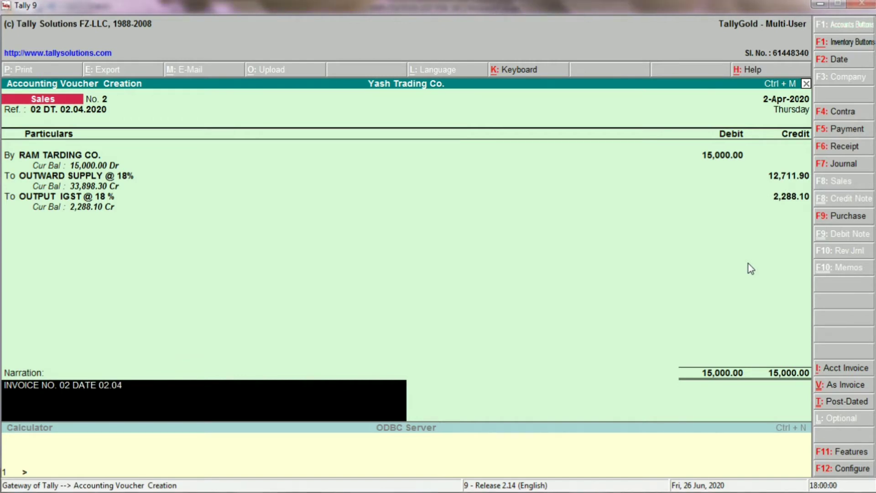
{"action": "type", "text": ".2020"}
{"action": "key", "text": "Return"}
{"action": "key", "text": "Return"}
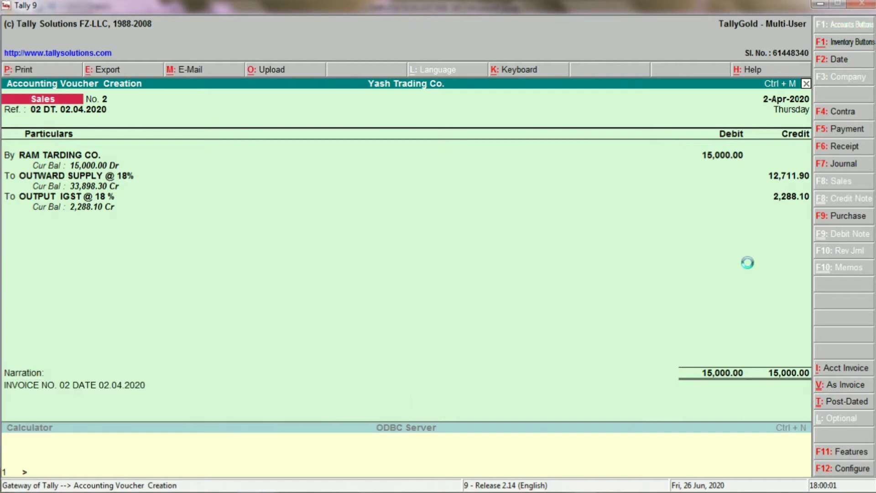
{"action": "key", "text": "alt+Tab"}
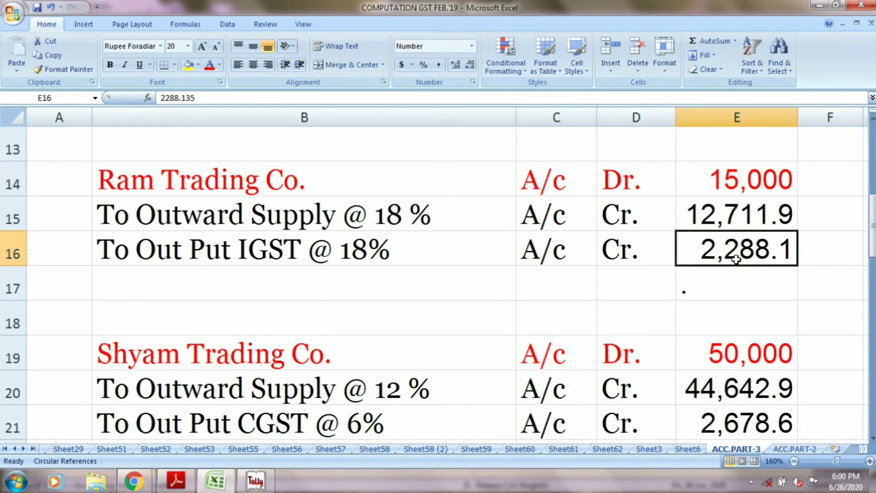
Step: Highlight the Ram Trading Co. entry in B14:E16 with yellow fill and go to the Shyam Trading Co. entry in row 19
{"action": "left_click_drag", "start_coordinate": [266, 172], "coordinate": [712, 236]}
{"action": "left_click", "coordinate": [187, 64]}
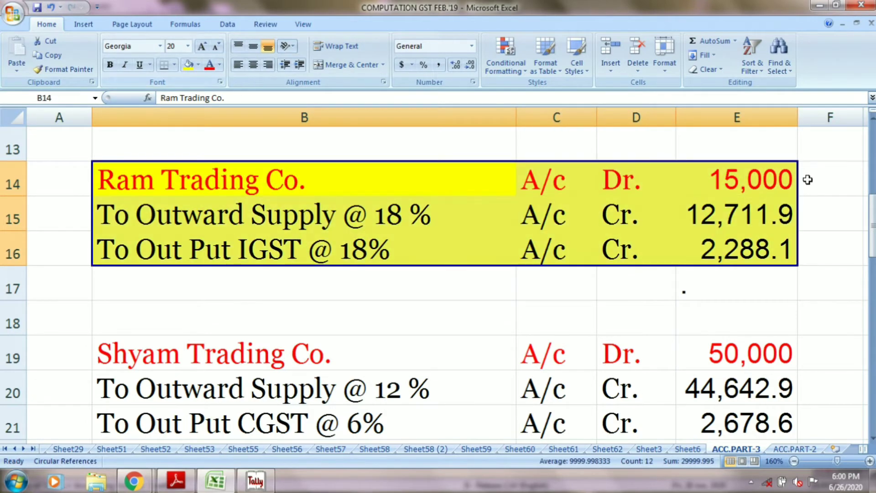
{"action": "left_click_drag", "start_coordinate": [872, 219], "coordinate": [872, 242]}
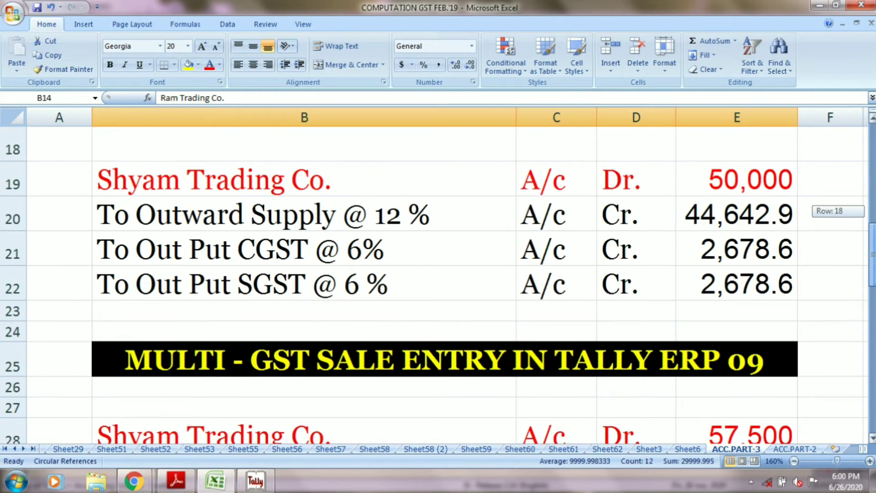
{"action": "left_click", "coordinate": [368, 172]}
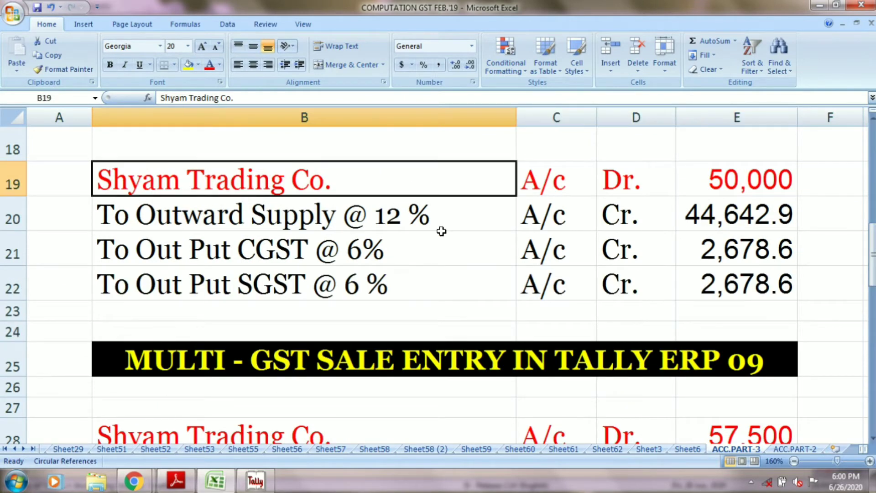
Step: Switch to Tally, date the new sales voucher 3-Apr-2020 and enter the reference 03 DT. 03.04.2020
{"action": "key", "text": "alt+Tab"}
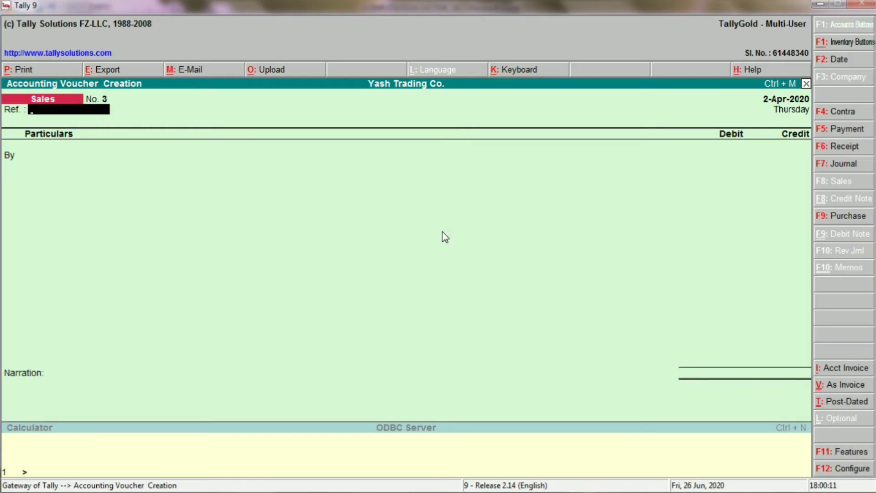
{"action": "key", "text": "F2"}
{"action": "type", "text": "3"}
{"action": "key", "text": "Return"}
{"action": "type", "text": "03 DAT"}
{"action": "key", "text": "BackSpace"}
{"action": "key", "text": "BackSpace"}
{"action": "type", "text": "T. "}
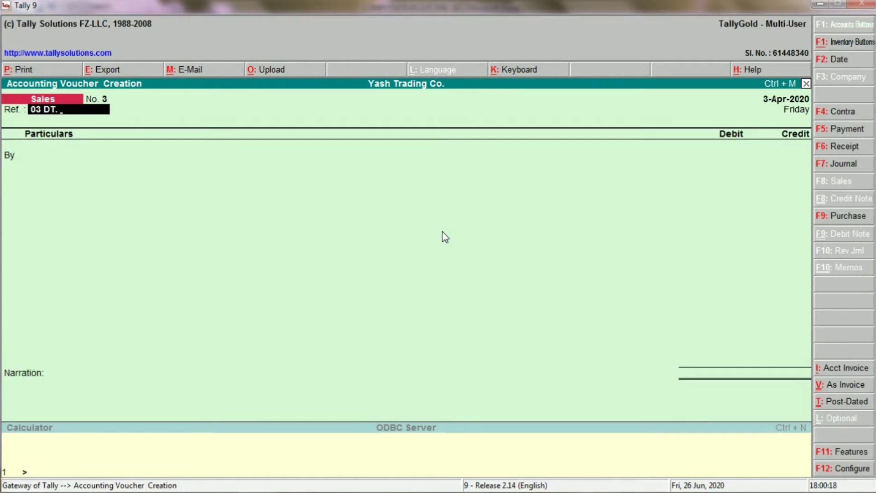
{"action": "type", "text": "03.04.2020"}
{"action": "key", "text": "Return"}
Step: Debit SHYAM TRADING CO. with 50,000 in the sales voucher, checking the party and amount against the Excel worksheet
{"action": "type", "text": "SH"}
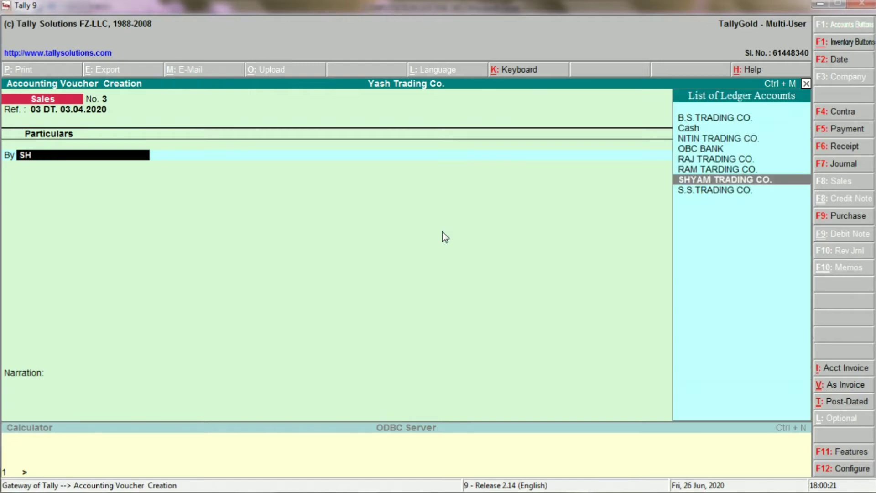
{"action": "key", "text": "alt+Tab"}
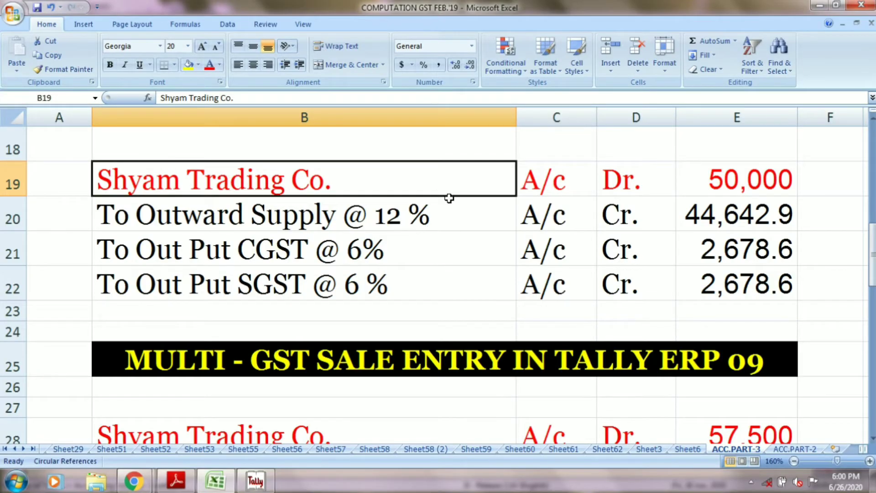
{"action": "left_click", "coordinate": [548, 178]}
{"action": "left_click", "coordinate": [626, 181]}
{"action": "left_click", "coordinate": [759, 188]}
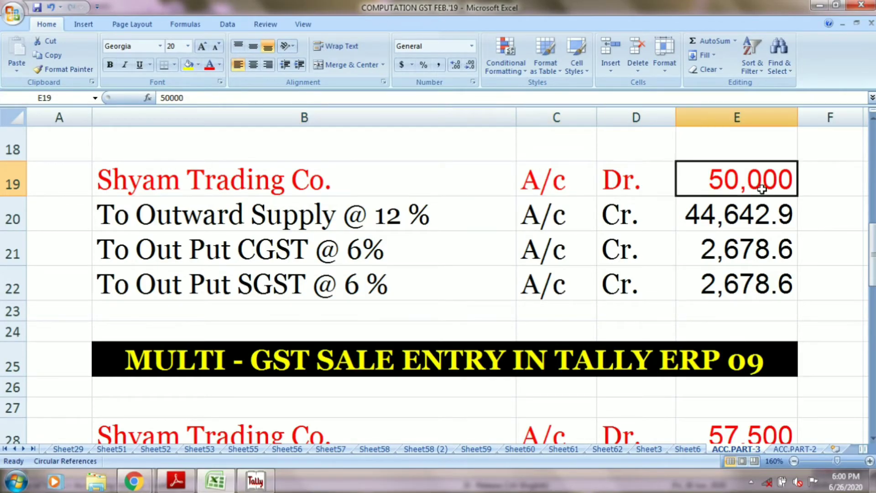
{"action": "key", "text": "alt+Tab"}
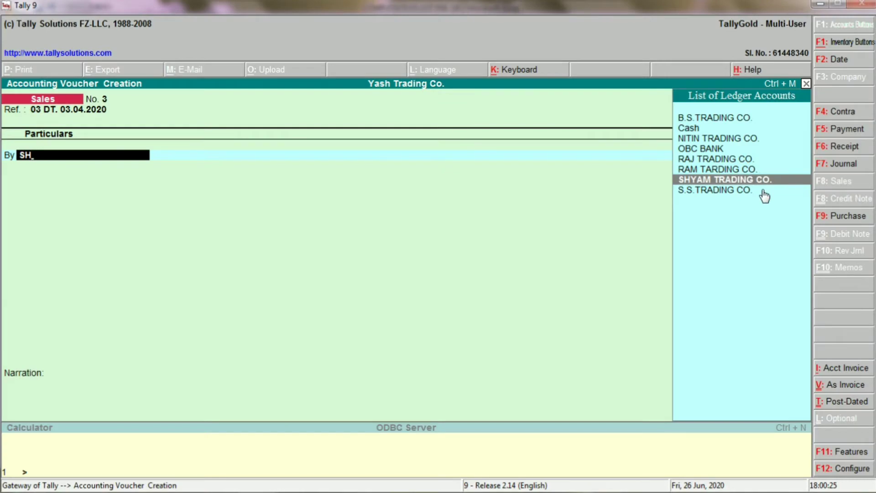
{"action": "key", "text": "Return"}
{"action": "key", "text": "alt+Tab"}
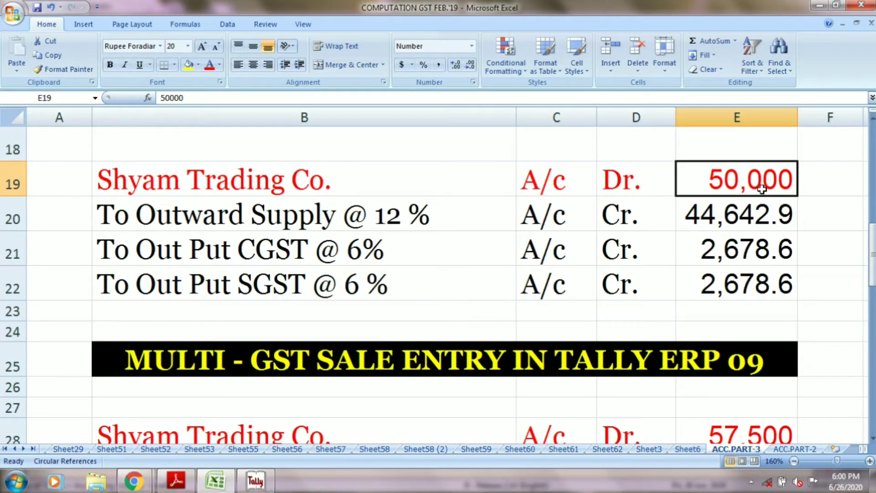
{"action": "key", "text": "alt+Tab"}
{"action": "type", "text": "50,00"}
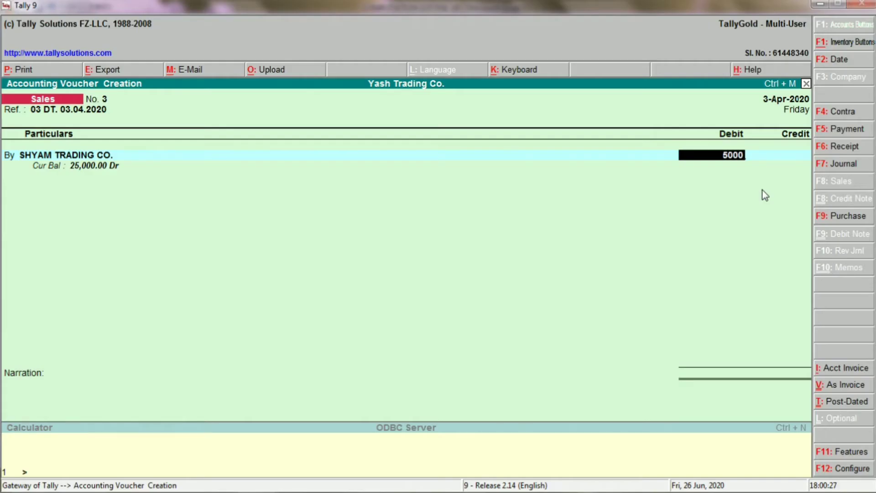
{"action": "type", "text": "0"}
{"action": "key", "text": "Return"}
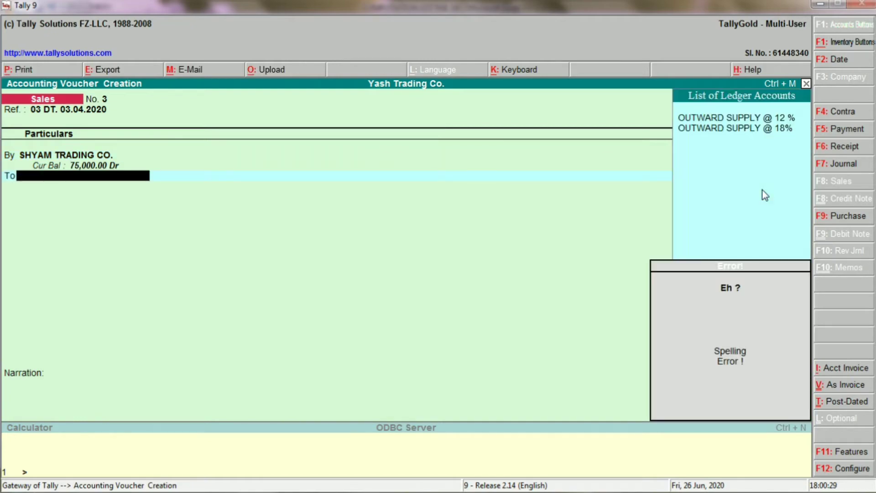
Step: Choose OUTWARD SUPPLY @ 12 % as the voucher's credit ledger and leave its inventory allocations without entering any item
{"action": "key", "text": "alt+Tab"}
{"action": "key", "text": "alt+Tab"}
{"action": "key", "text": "Return"}
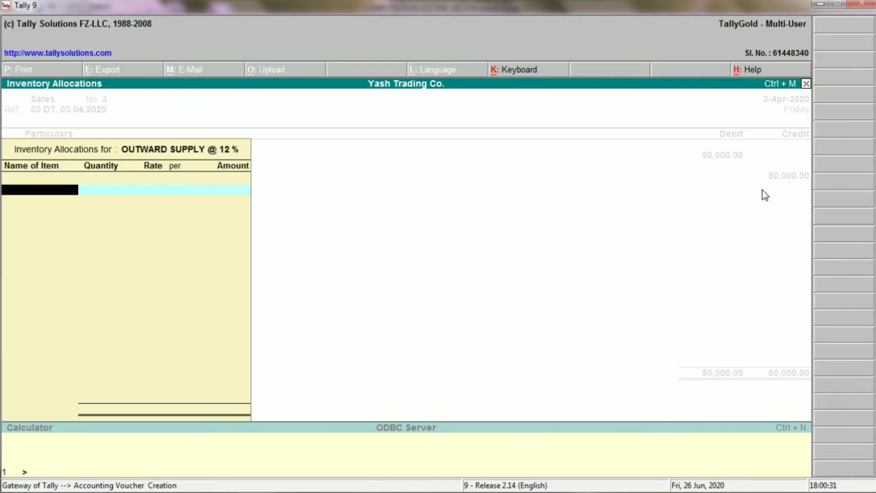
{"action": "key", "text": "Escape"}
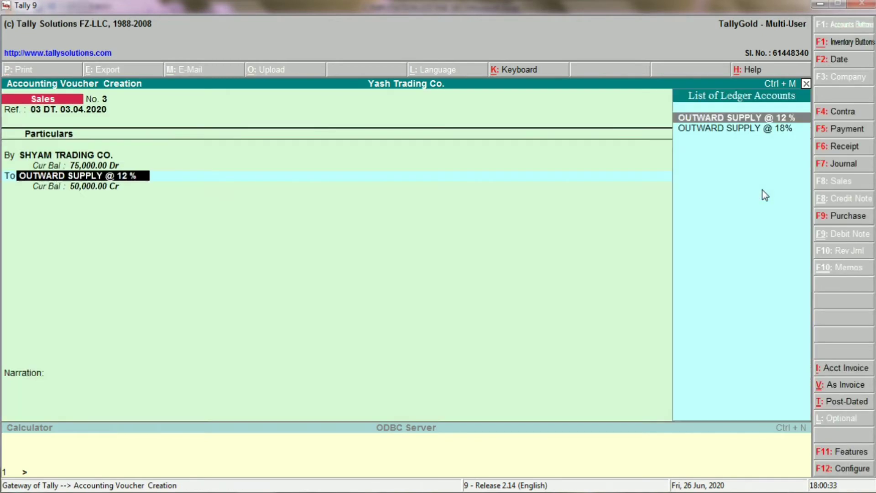
Step: Alter the OUTWARD SUPPLY @ 12 % ledger so inventory values are not affected, keep it under Sales Accounts, and return to its credit amount
{"action": "key", "text": "ctrl+Return"}
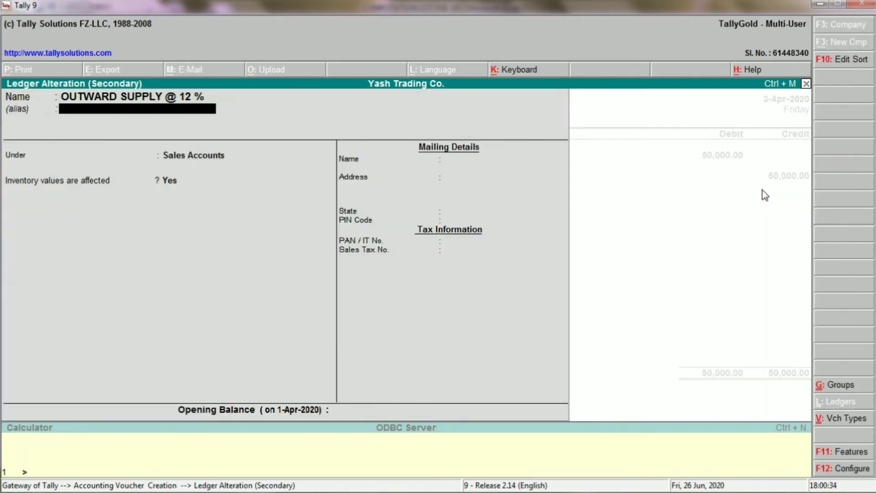
{"action": "key", "text": "Return"}
{"action": "key", "text": "Down"}
{"action": "key", "text": "Return"}
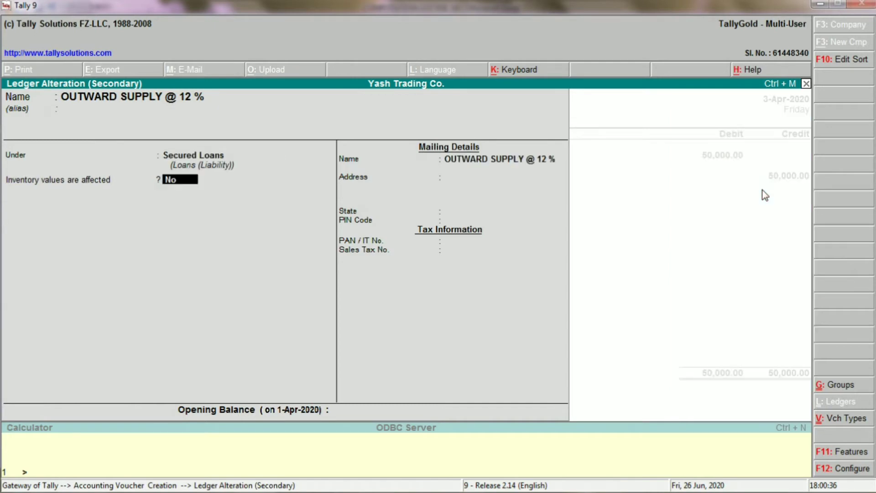
{"action": "type", "text": "n"}
{"action": "key", "text": "BackSpace"}
{"action": "key", "text": "BackSpace"}
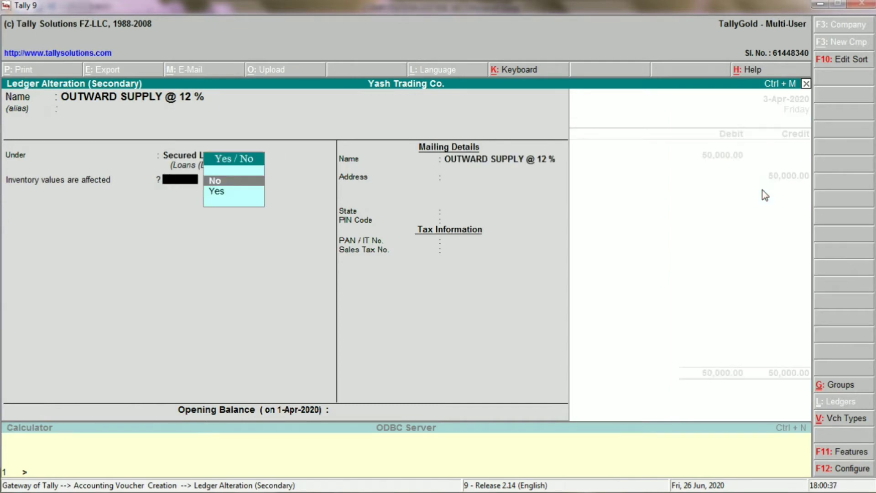
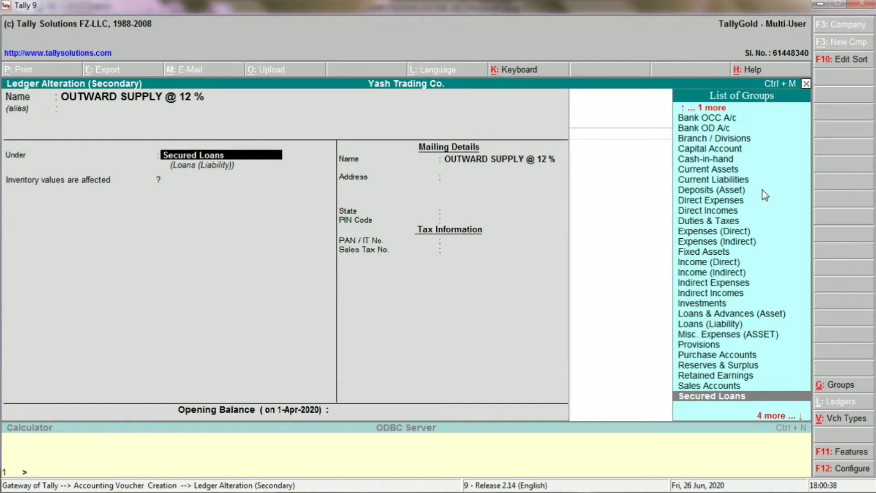
{"action": "key", "text": "Up"}
{"action": "key", "text": "Return"}
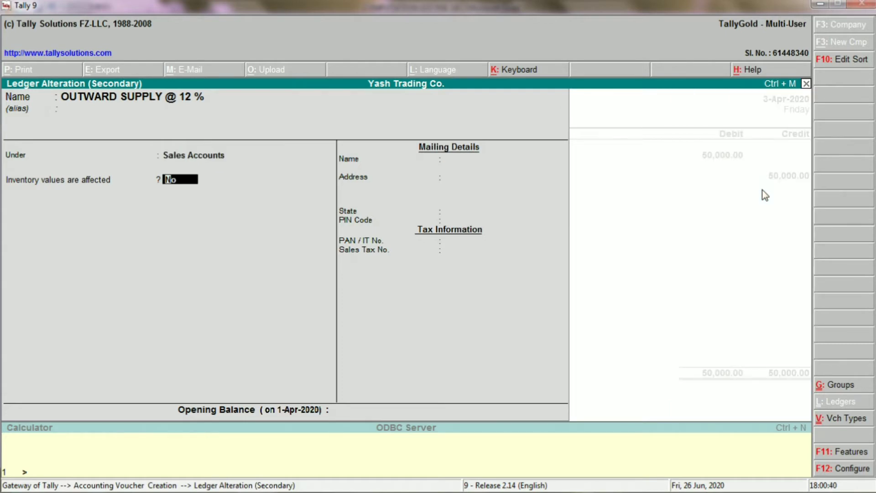
{"action": "key", "text": "Return"}
{"action": "key", "text": "Return"}
{"action": "key", "text": "Return"}
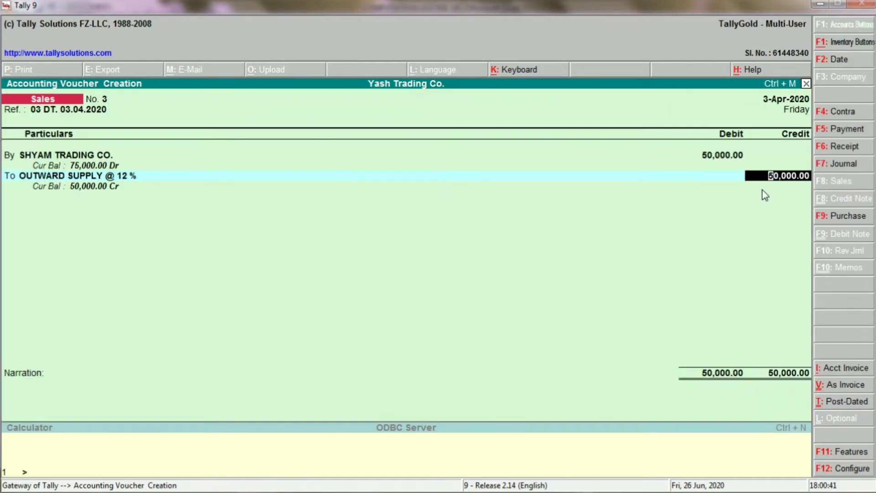
Step: Look up the Outward Supply @ 12 % amount in the Excel worksheet and begin entering it as that ledger's credit in Tally
{"action": "key", "text": "alt+Tab"}
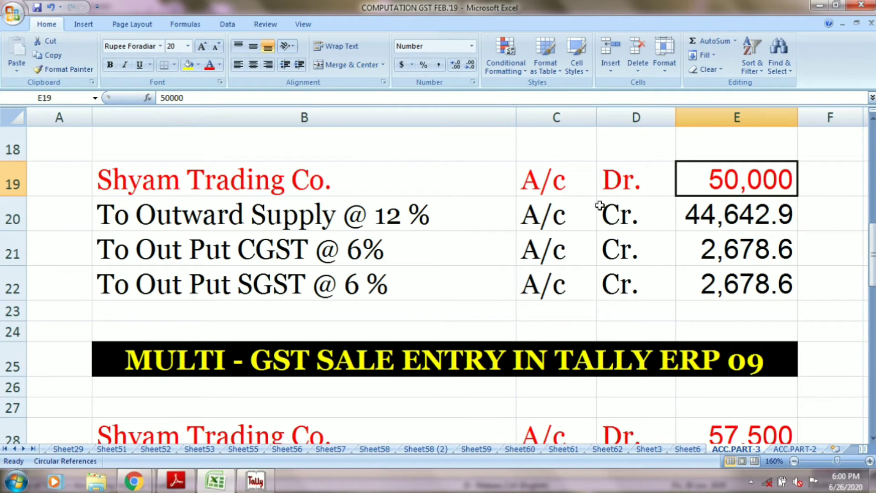
{"action": "left_click", "coordinate": [452, 220]}
{"action": "left_click", "coordinate": [573, 213]}
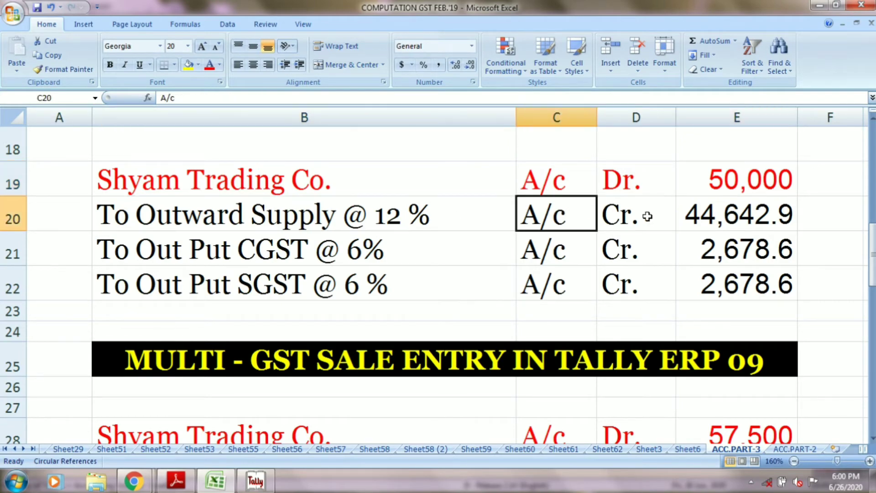
{"action": "left_click", "coordinate": [647, 215]}
{"action": "left_click", "coordinate": [719, 215]}
{"action": "key", "text": "alt+Tab"}
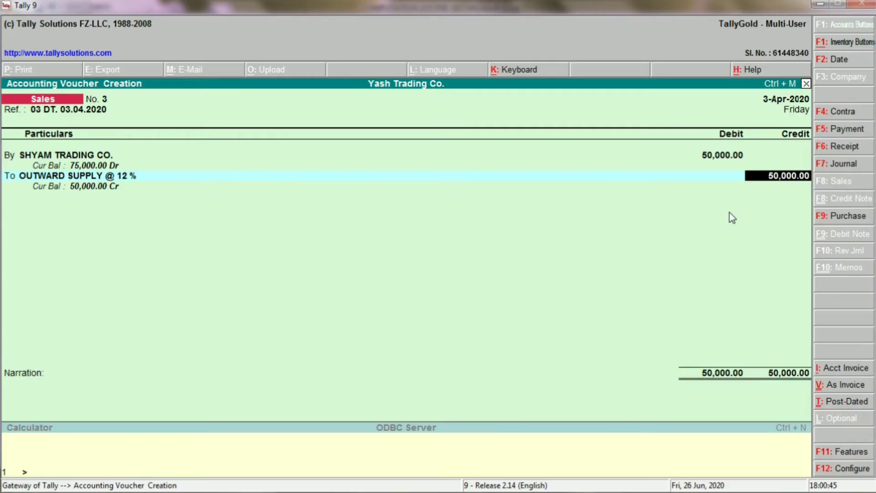
{"action": "type", "text": "44"}
{"action": "key", "text": "alt+Tab"}
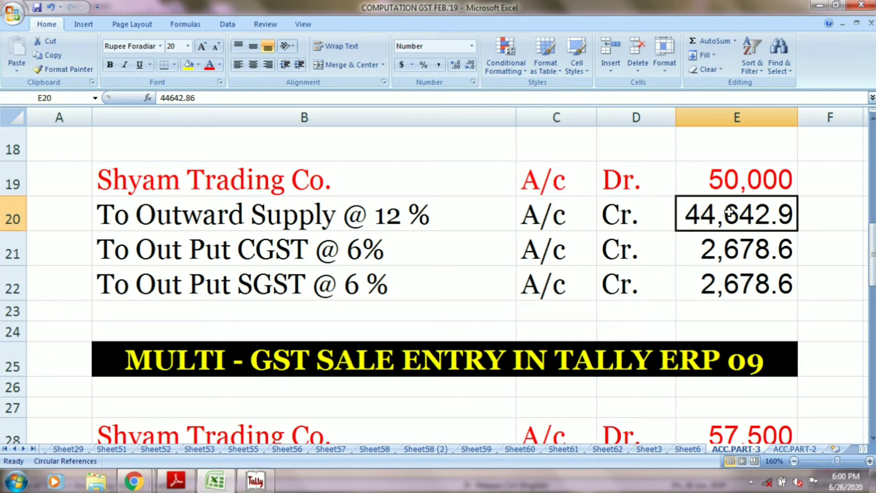
Step: Switch to Tally and enter 44642.90 as the credit amount for Outward Supply @ 12 %, matching the Excel worksheet
{"action": "key", "text": "alt+Tab"}
{"action": "type", "text": "64"}
{"action": "key", "text": "alt+Tab"}
{"action": "key", "text": "alt+Tab"}
{"action": "type", "text": "2.90"}
{"action": "key", "text": "Return"}
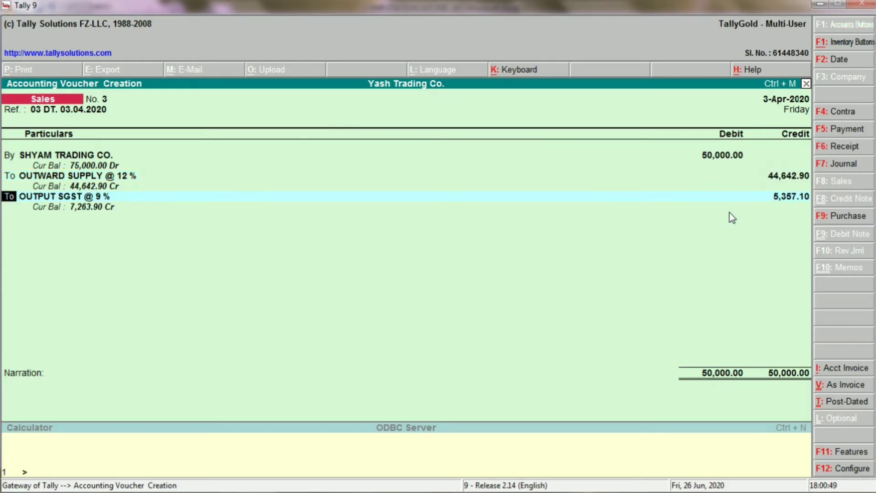
Step: Set the next credit line's ledger to OUTPUT CGST @ 6%
{"action": "key", "text": "Return"}
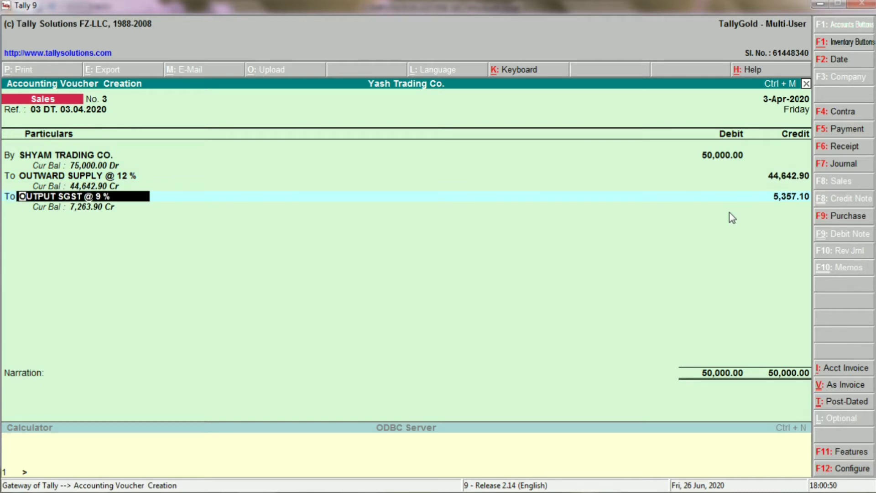
{"action": "type", "text": "OUT"}
{"action": "key", "text": "Up"}
{"action": "key", "text": "Up"}
{"action": "key", "text": "Up"}
{"action": "key", "text": "Up"}
{"action": "key", "text": "Up"}
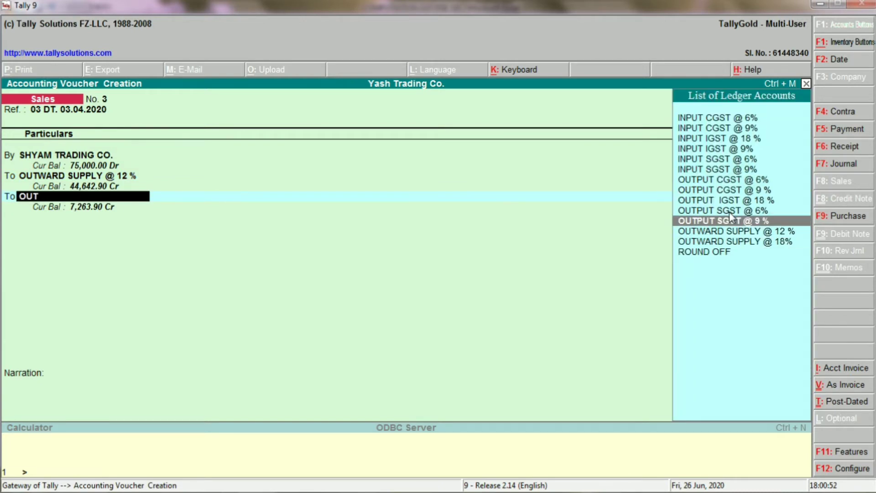
{"action": "key", "text": "Return"}
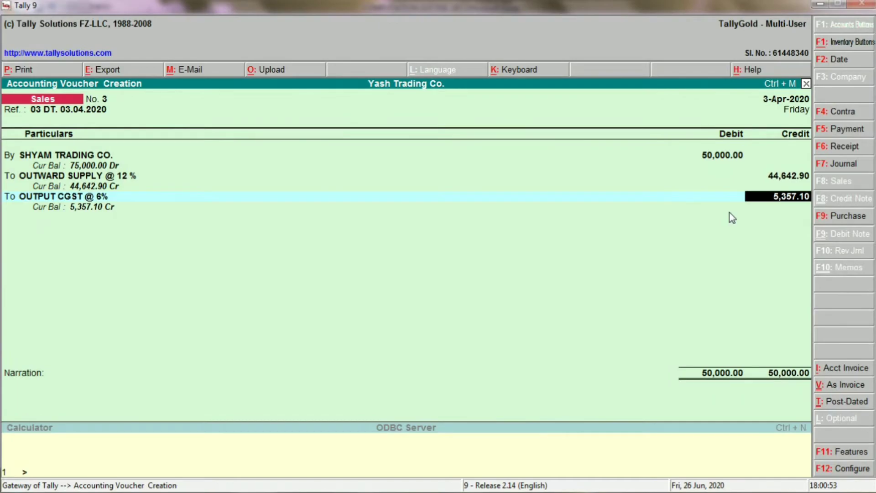
Step: Look up the Output CGST @ 6% amount in the Excel worksheet and enter 2678.6 as its credit in Tally
{"action": "key", "text": "alt+Tab"}
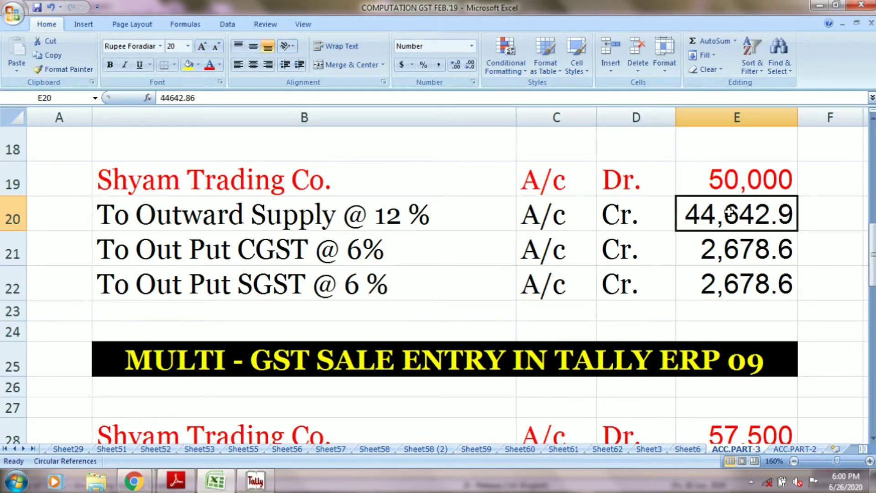
{"action": "left_click", "coordinate": [391, 249]}
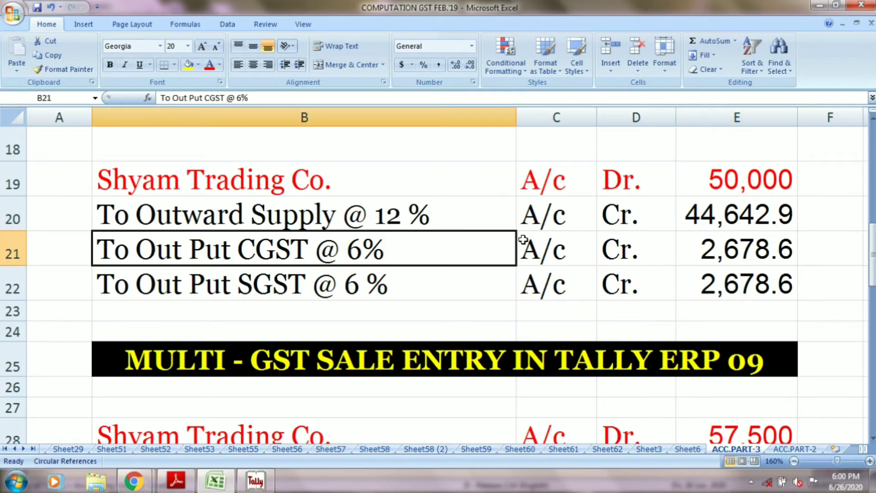
{"action": "left_click", "coordinate": [529, 239]}
{"action": "left_click", "coordinate": [609, 241]}
{"action": "left_click", "coordinate": [713, 242]}
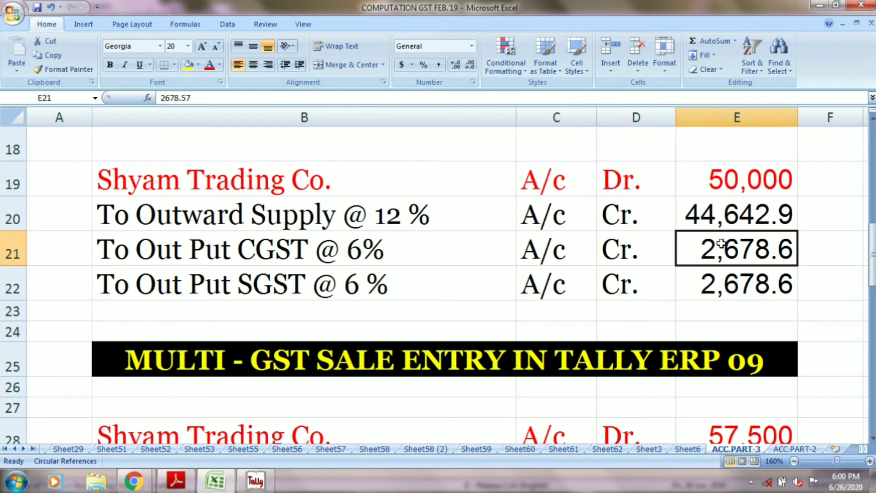
{"action": "key", "text": "alt+Tab"}
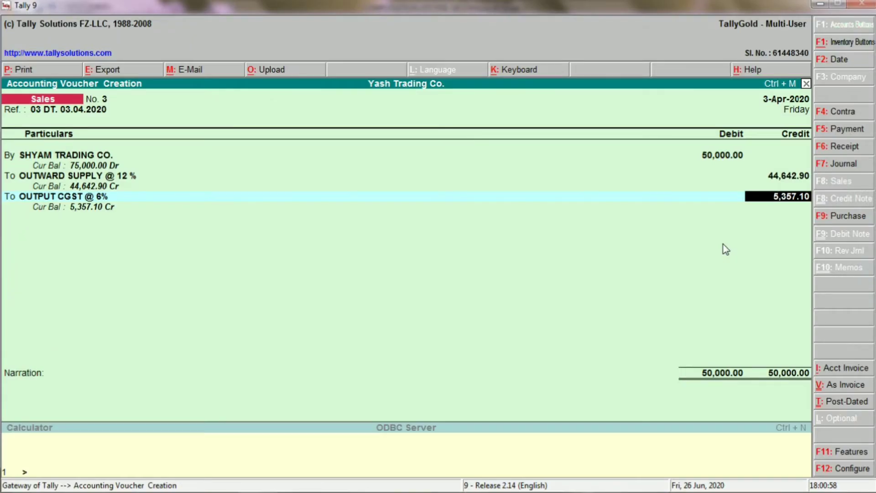
{"action": "key", "text": "alt+Tab"}
{"action": "key", "text": "alt+Tab"}
{"action": "type", "text": "2678"}
{"action": "key", "text": "alt+Tab"}
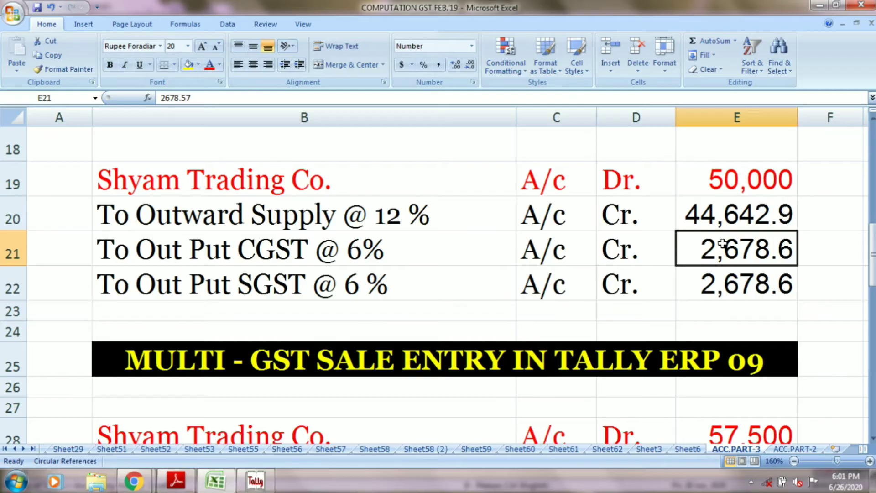
{"action": "key", "text": "alt+Tab"}
{"action": "type", "text": ".6"}
{"action": "key", "text": "Return"}
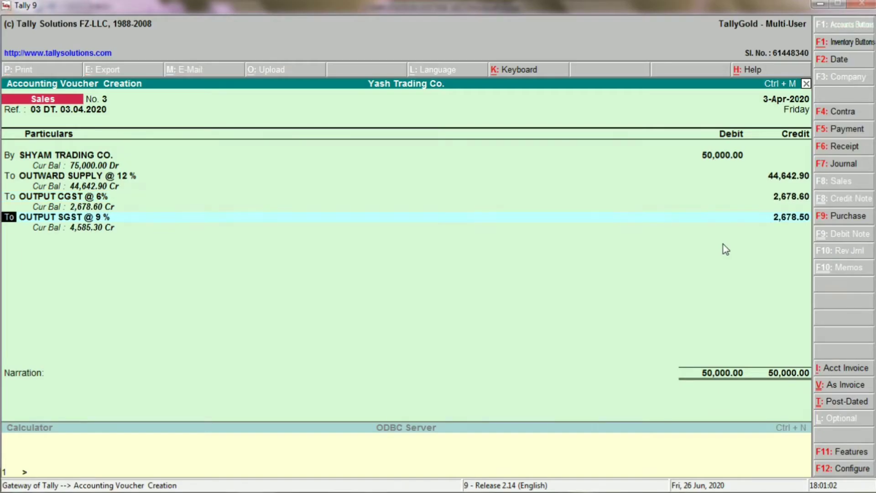
Step: Set the following credit line to OUTPUT SGST @ 6% with an amount of 2,678.6
{"action": "key", "text": "Return"}
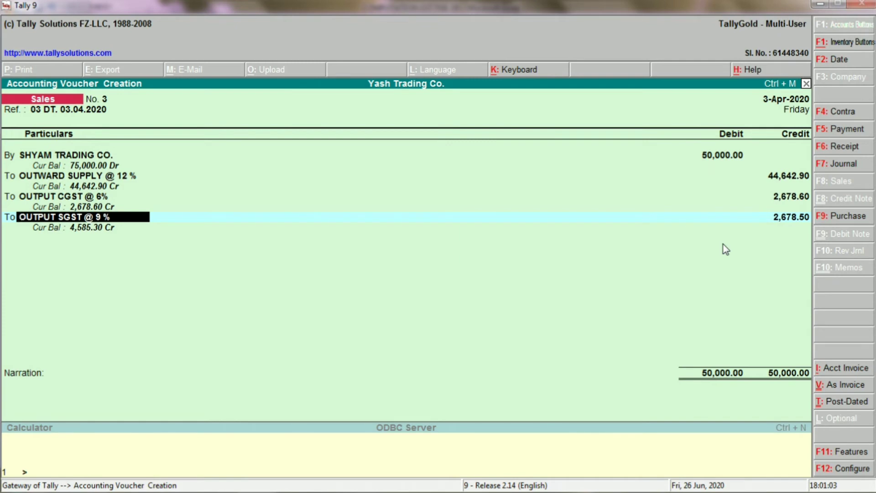
{"action": "type", "text": "OUT"}
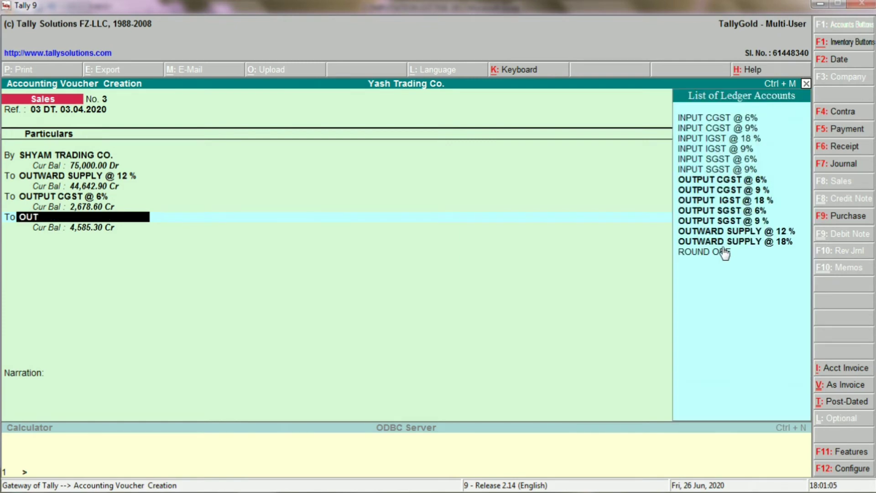
{"action": "key", "text": "Up"}
{"action": "key", "text": "Up"}
{"action": "key", "text": "Up"}
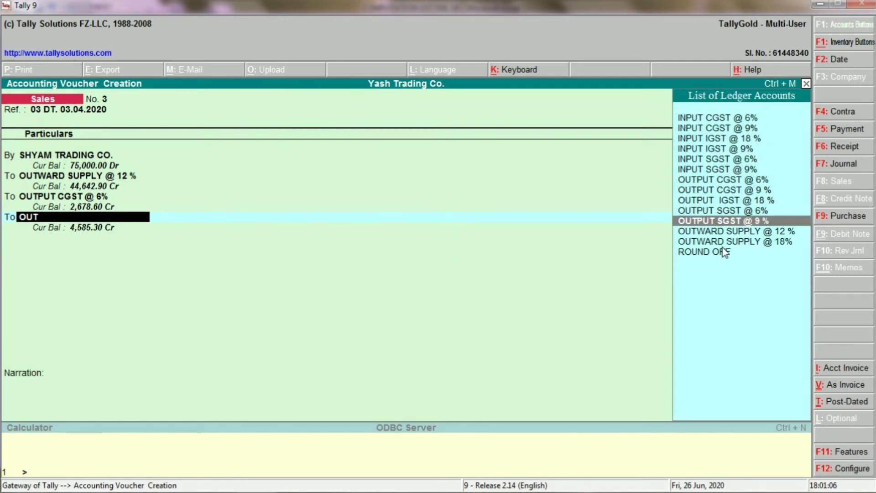
{"action": "key", "text": "Up"}
{"action": "key", "text": "Return"}
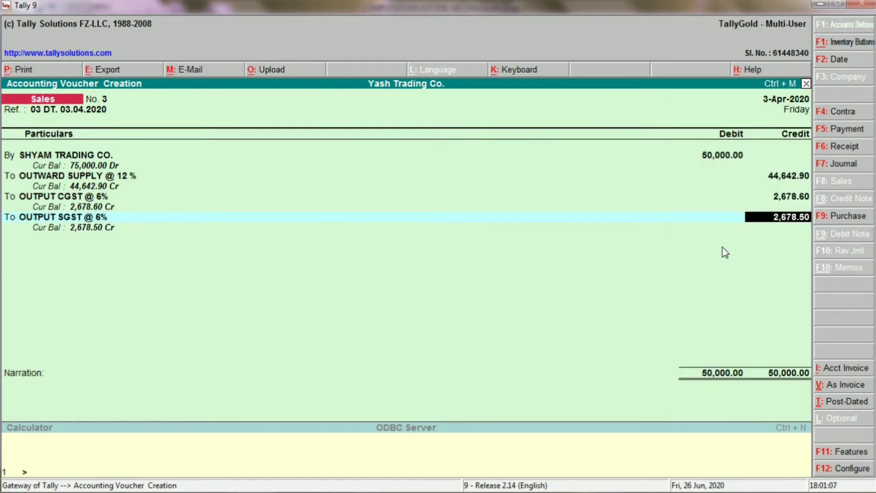
{"action": "type", "text": "2,678.6"}
{"action": "key", "text": "Return"}
{"action": "key", "text": "Return"}
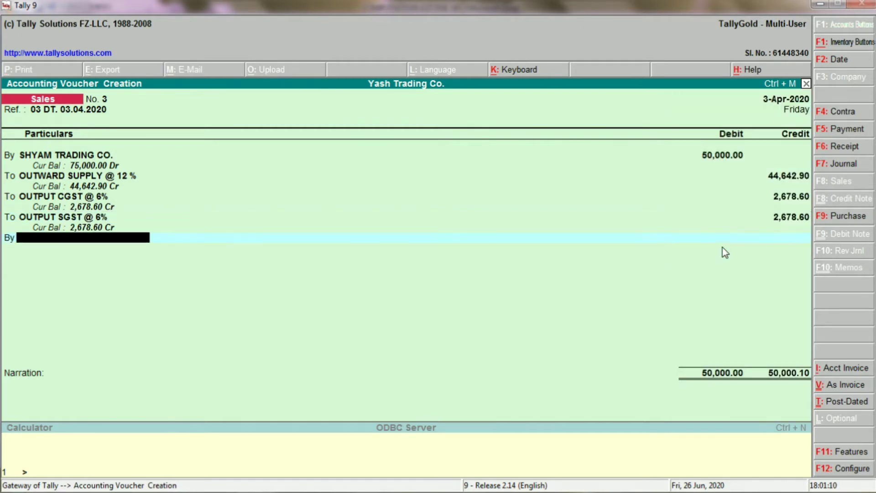
Step: Add a debit line for the ROUND OFF ledger with the balancing amount of 0.10
{"action": "type", "text": "RO"}
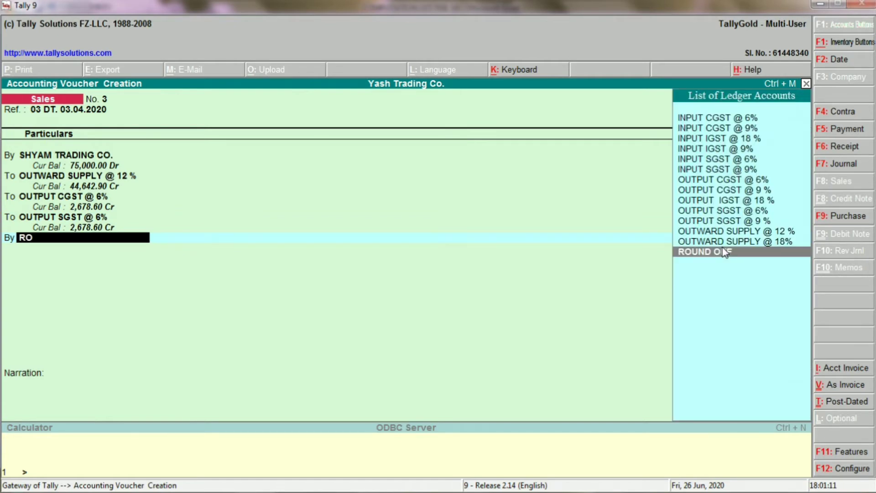
{"action": "type", "text": "UND"}
{"action": "key", "text": "Return"}
{"action": "key", "text": "Return"}
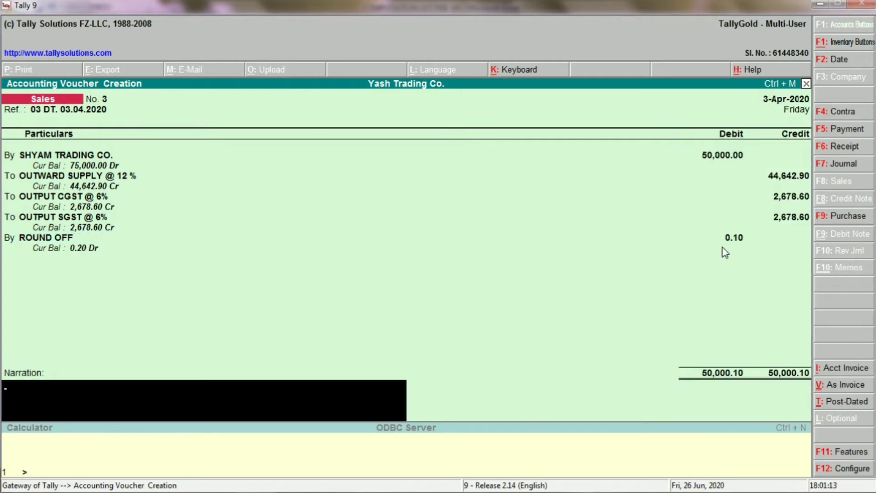
Step: Go back to the voucher's party line and open the Shyam Trading Co. ledger for alteration
{"action": "key", "text": "Up"}
{"action": "key", "text": "Up"}
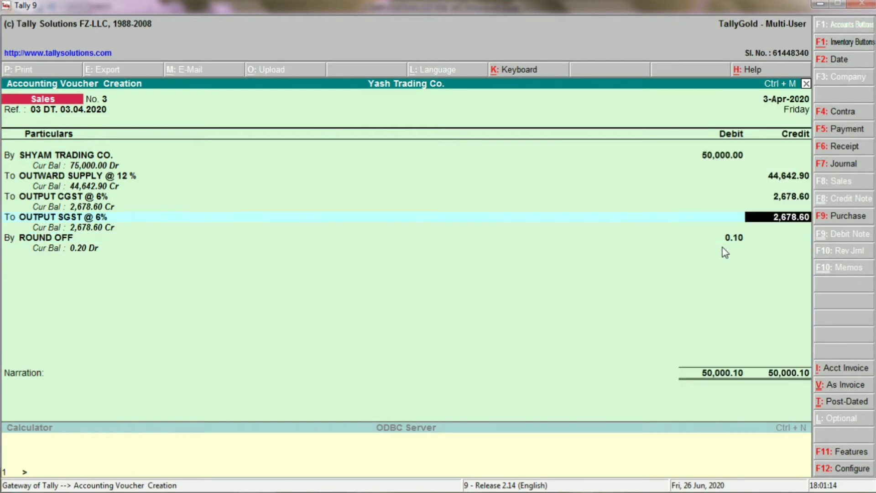
{"action": "key", "text": "Up"}
{"action": "key", "text": "Up"}
{"action": "key", "text": "Up"}
{"action": "key", "text": "Up"}
{"action": "key", "text": "Up"}
{"action": "key", "text": "Up"}
{"action": "key", "text": "Up"}
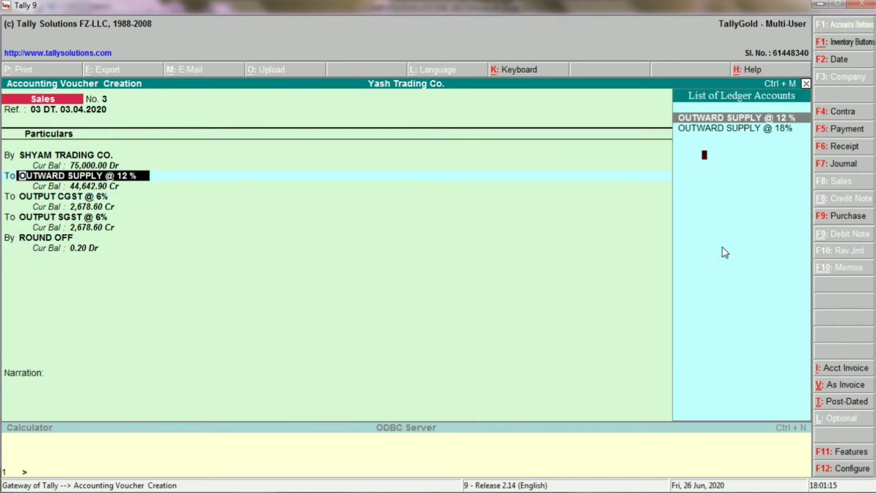
{"action": "key", "text": "Up"}
{"action": "key", "text": "Up"}
{"action": "key", "text": "ctrl+Return"}
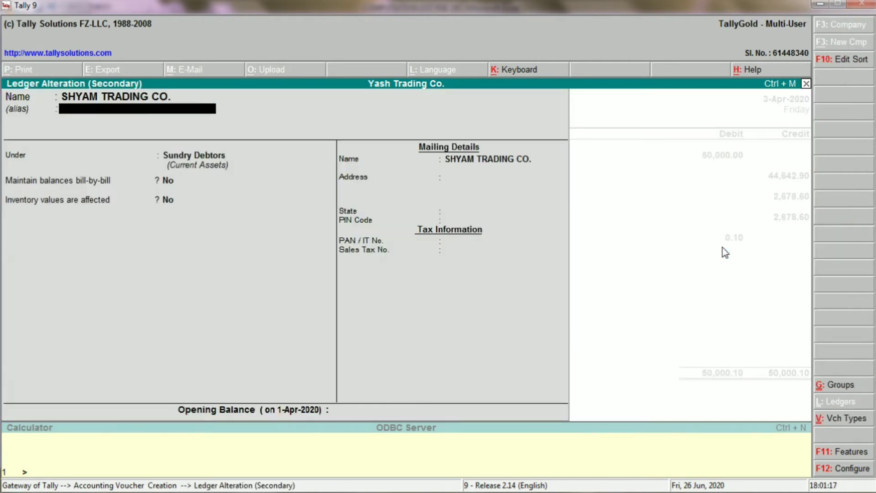
Step: Review the Shyam Trading Co. ledger's group, mailing and tax fields, then accept it and return to the voucher
{"action": "key", "text": "Return"}
{"action": "key", "text": "Return"}
{"action": "key", "text": "Return"}
{"action": "key", "text": "Return"}
{"action": "key", "text": "Return"}
{"action": "key", "text": "Return"}
{"action": "key", "text": "Return"}
{"action": "key", "text": "Return"}
{"action": "key", "text": "Return"}
{"action": "key", "text": "Return"}
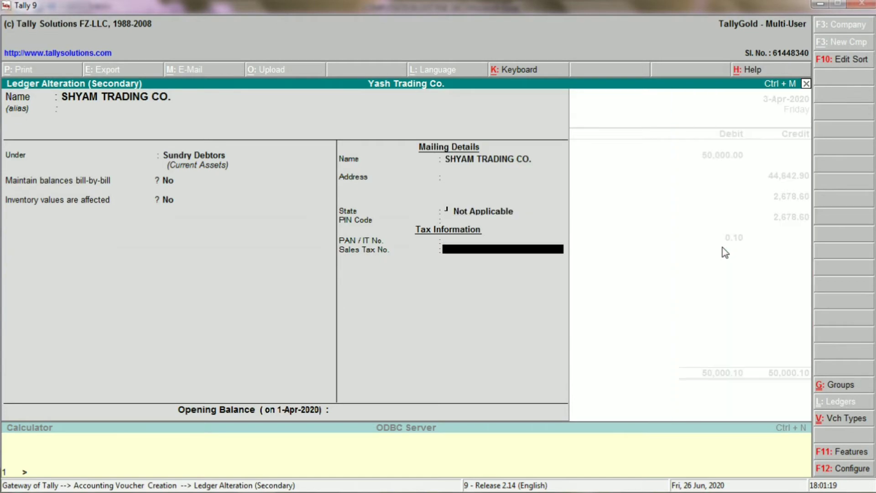
{"action": "key", "text": "Return"}
{"action": "key", "text": "Return"}
{"action": "key", "text": "Return"}
{"action": "key", "text": "Return"}
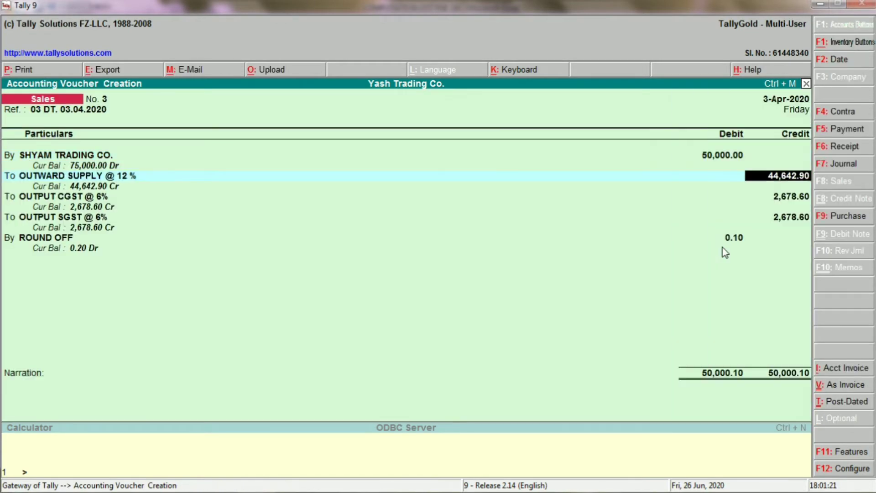
Step: Open the OUTWARD SUPPLY @ 12 % ledger from its voucher line, review its group and settings, and accept it
{"action": "key", "text": "BackSpace"}
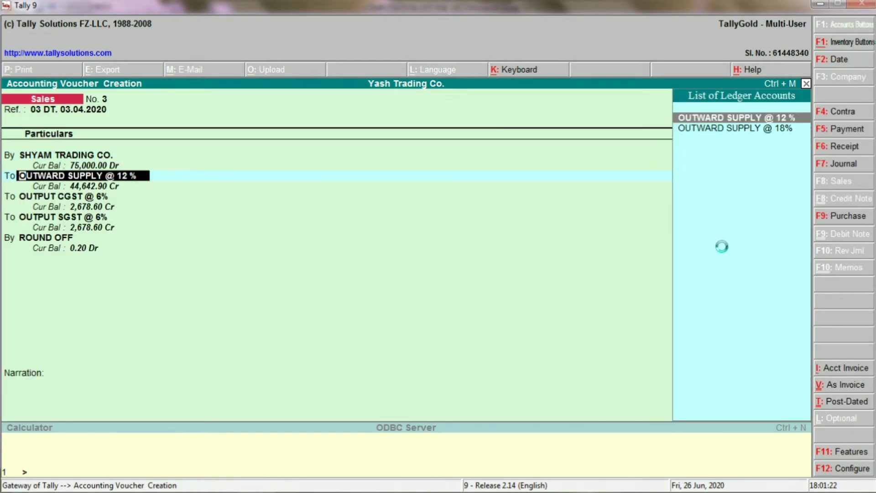
{"action": "key", "text": "ctrl+Return"}
{"action": "key", "text": "Return"}
{"action": "key", "text": "Return"}
{"action": "key", "text": "Return"}
{"action": "key", "text": "Return"}
{"action": "key", "text": "Return"}
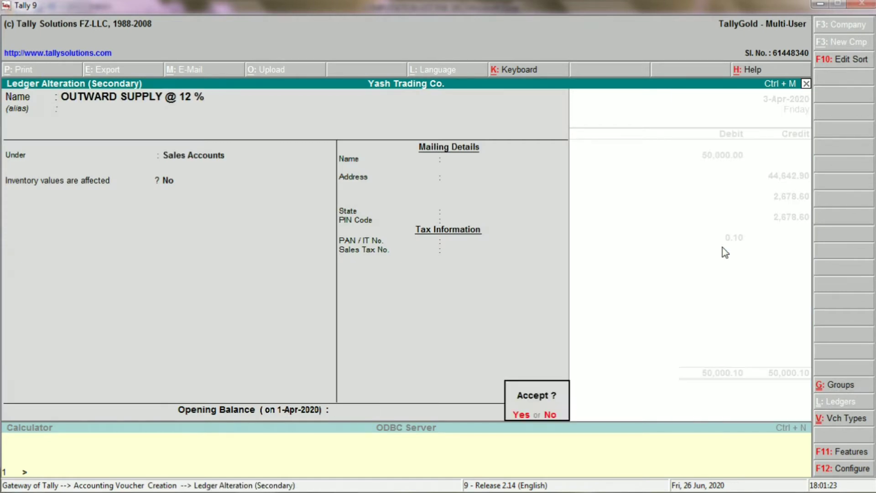
{"action": "key", "text": "Return"}
{"action": "key", "text": "Return"}
{"action": "key", "text": "Return"}
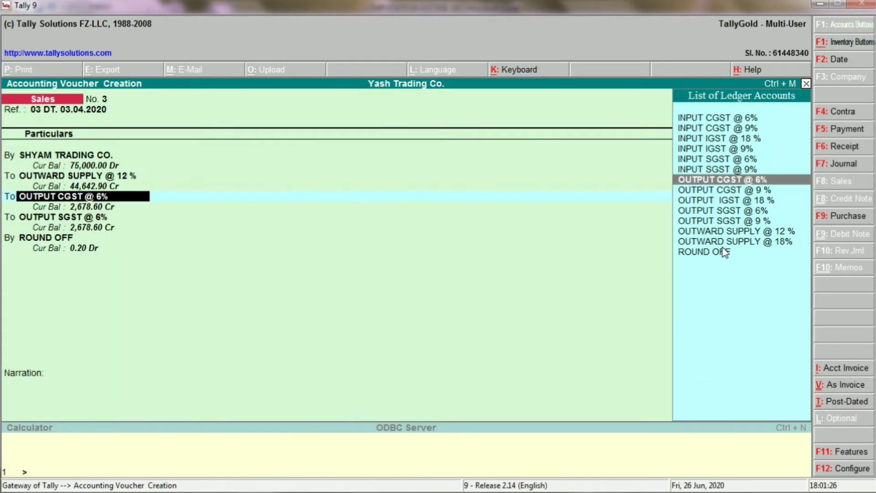
Step: Open the OUTPUT CGST @ 6% ledger from its voucher line, review its group and duty type, and accept it
{"action": "key", "text": "ctrl+Return"}
{"action": "key", "text": "Return"}
{"action": "key", "text": "Return"}
{"action": "key", "text": "Return"}
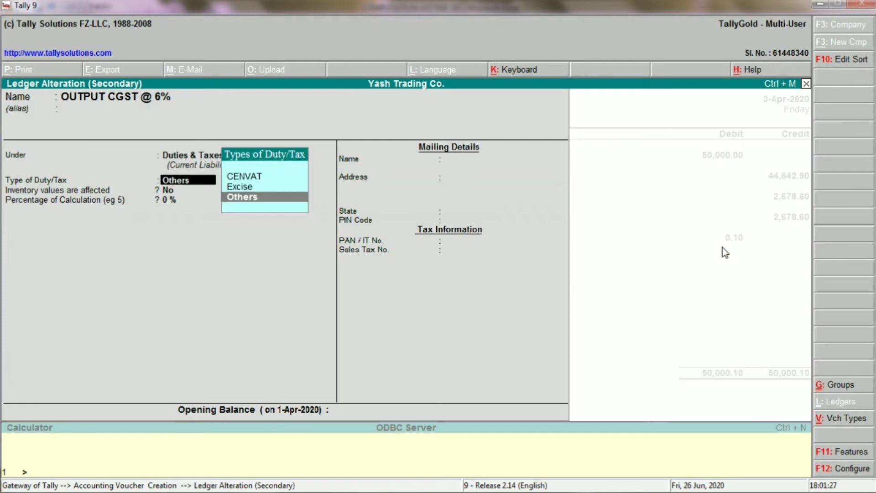
{"action": "key", "text": "Return"}
{"action": "key", "text": "Return"}
{"action": "key", "text": "Return"}
{"action": "key", "text": "Return"}
{"action": "key", "text": "Return"}
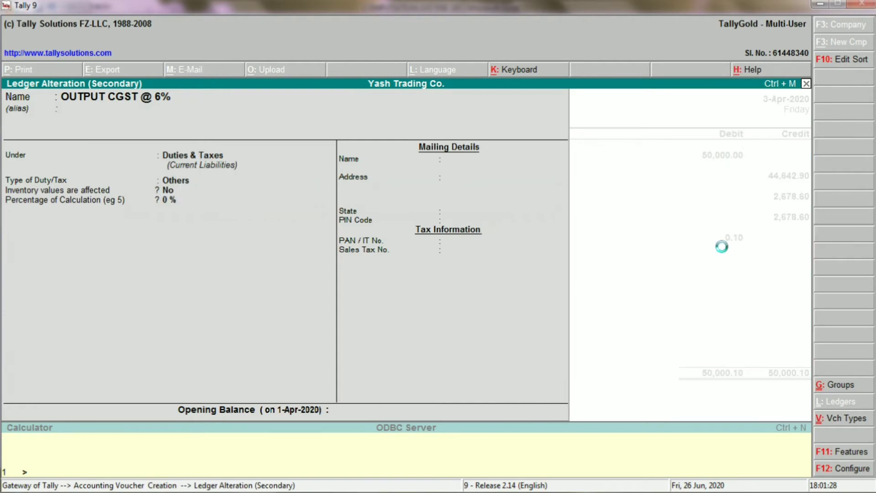
{"action": "key", "text": "Return"}
{"action": "key", "text": "Return"}
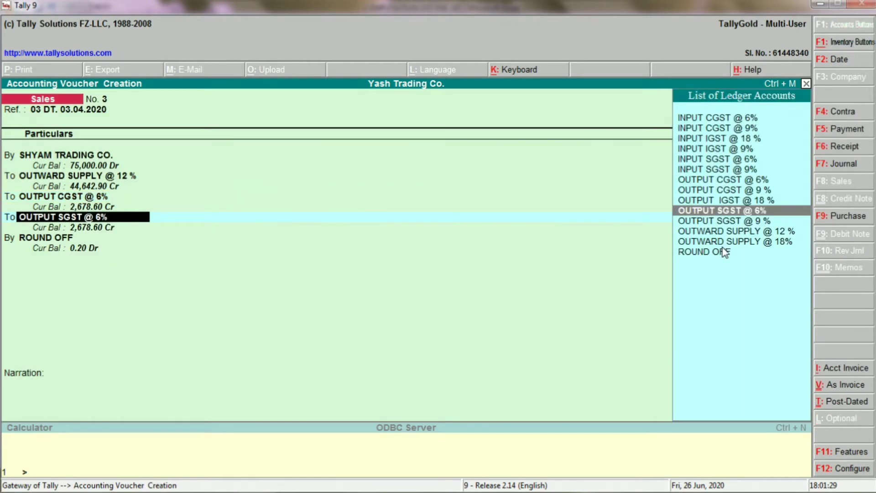
Step: Open the OUTPUT SGST @ 6% ledger from its voucher line, review its group and duty type, and accept it
{"action": "key", "text": "ctrl+Return"}
{"action": "key", "text": "Return"}
{"action": "key", "text": "Return"}
{"action": "key", "text": "Return"}
{"action": "key", "text": "Return"}
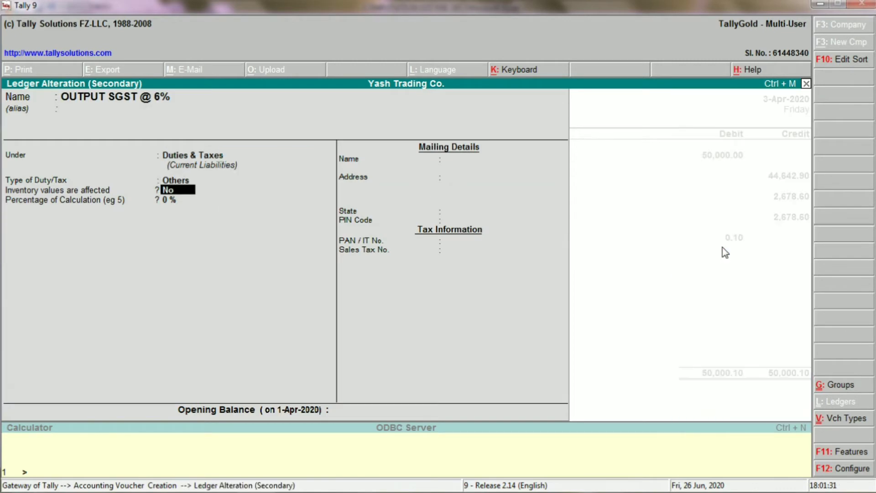
{"action": "key", "text": "Return"}
{"action": "key", "text": "Return"}
{"action": "key", "text": "Return"}
{"action": "key", "text": "Return"}
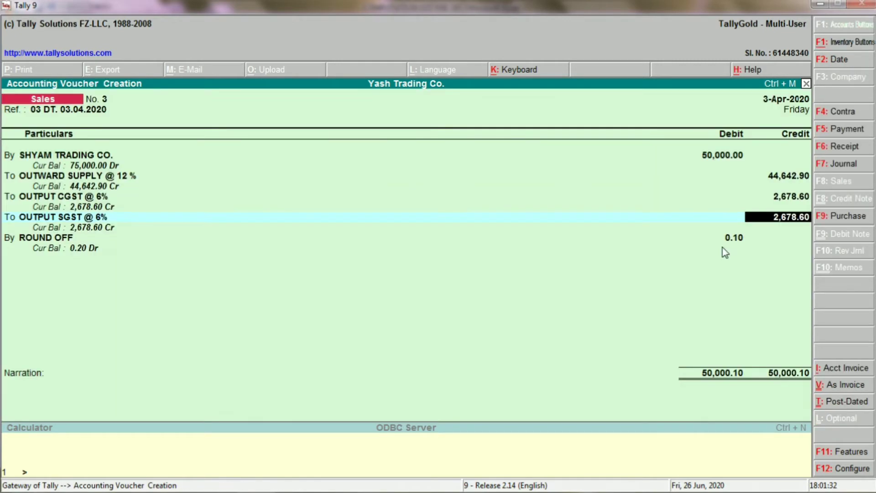
Step: Open the ROUND OFF ledger from its voucher line, review its group, accept it and proceed to the narration
{"action": "key", "text": "Return"}
{"action": "key", "text": "Return"}
{"action": "key", "text": "ctrl+Return"}
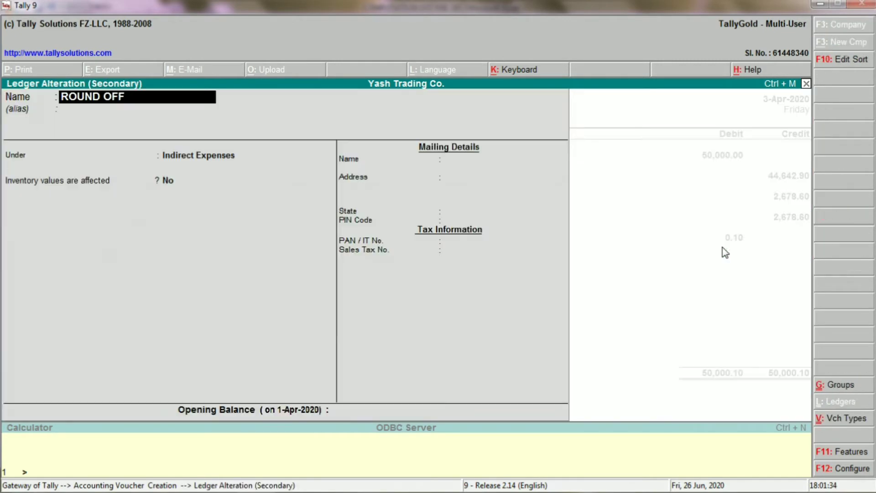
{"action": "key", "text": "Return"}
{"action": "key", "text": "Return"}
{"action": "key", "text": "Return"}
{"action": "key", "text": "Return"}
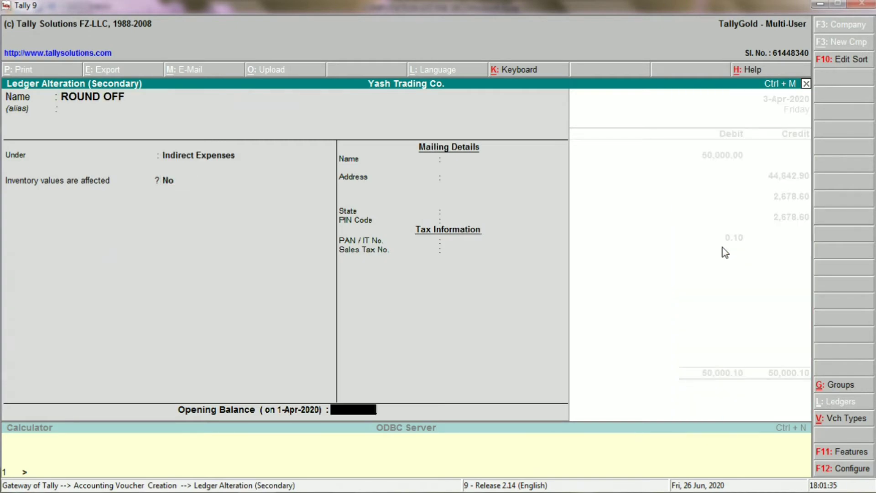
{"action": "key", "text": "Return"}
{"action": "key", "text": "Return"}
{"action": "key", "text": "Return"}
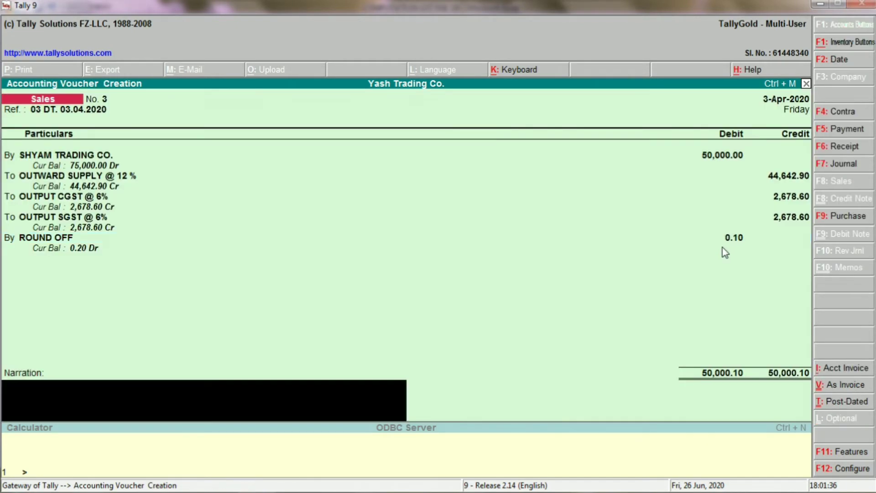
Step: Enter the voucher narration "INVOICE NO. 03 DATE 03.04.2020"
{"action": "type", "text": "INVOICE NO. 03"}
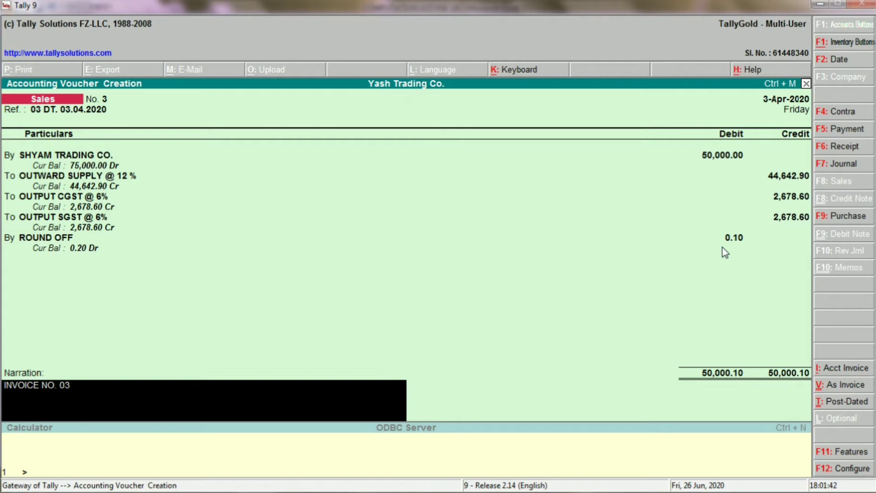
{"action": "type", "text": " F"}
{"action": "key", "text": "BackSpace"}
{"action": "type", "text": "DATER"}
{"action": "key", "text": "BackSpace"}
{"action": "type", "text": "063"}
{"action": "key", "text": "BackSpace"}
{"action": "key", "text": "BackSpace"}
{"action": "type", "text": "3.04.2020"}
{"action": "key", "text": "Return"}
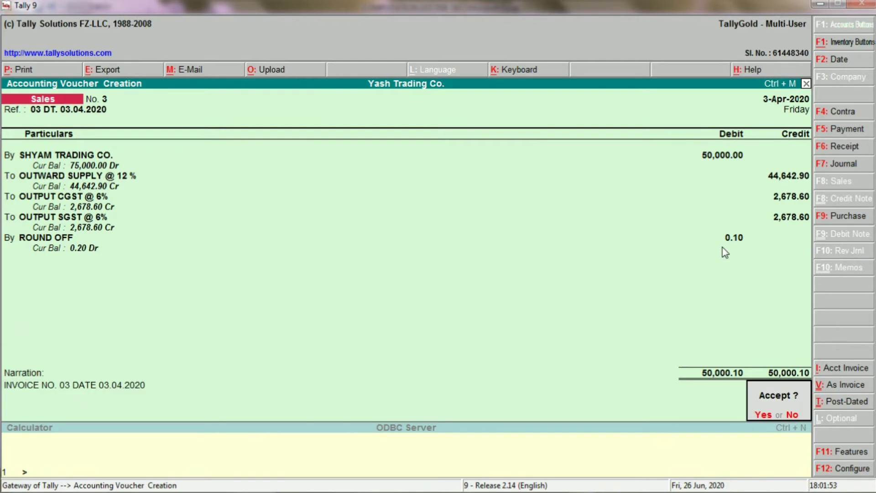
Step: Accept the completed sales voucher and, in the Excel worksheet, fill its Shyam Trading Co. entry in B19:E22 with yellow
{"action": "key", "text": "Return"}
{"action": "key", "text": "alt+Tab"}
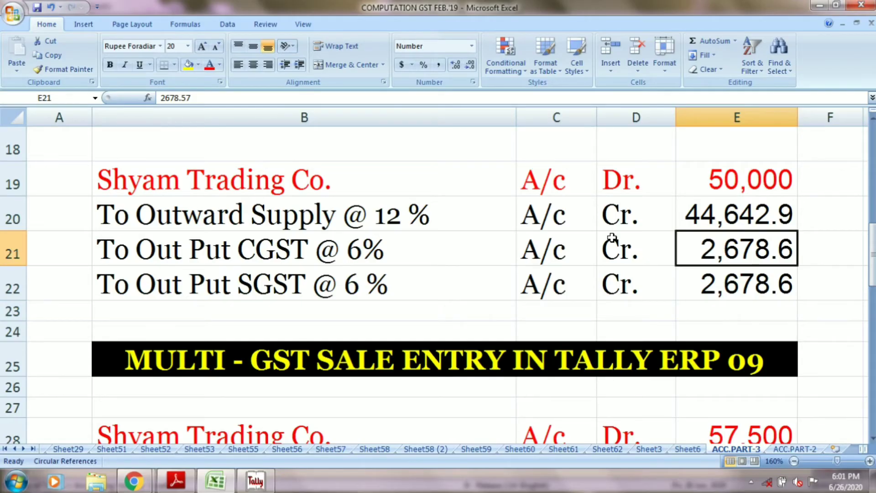
{"action": "left_click_drag", "start_coordinate": [170, 183], "coordinate": [726, 288]}
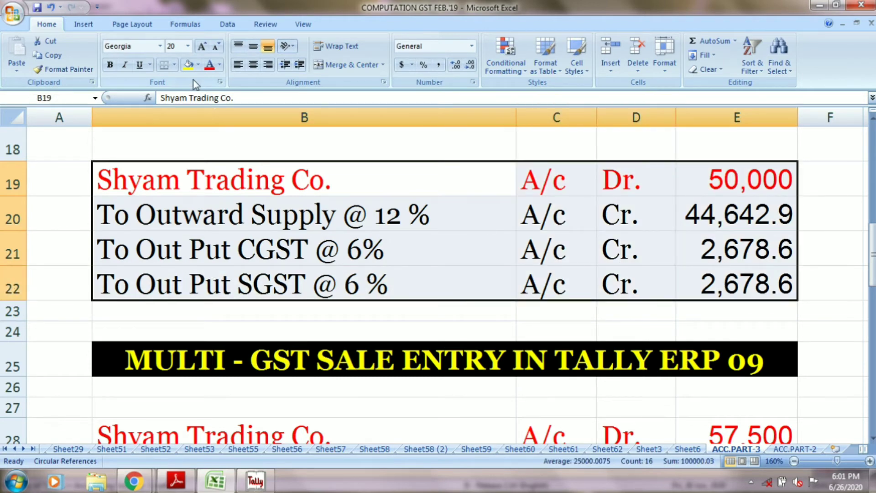
{"action": "left_click", "coordinate": [188, 64]}
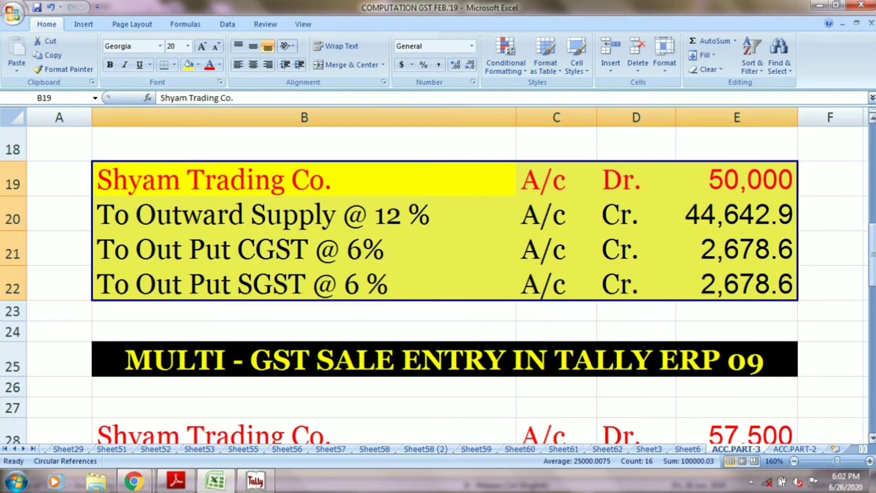
Step: Delete the empty row 27 between the multi-GST sale heading and its Shyam Trading Co. entry
{"action": "mouse_move", "coordinate": [872, 266]}
{"action": "left_mouse_down"}
{"action": "mouse_move", "coordinate": [872, 282]}
{"action": "mouse_move", "coordinate": [872, 274]}
{"action": "left_mouse_up"}
{"action": "left_click", "coordinate": [628, 174]}
{"action": "left_click", "coordinate": [9, 192]}
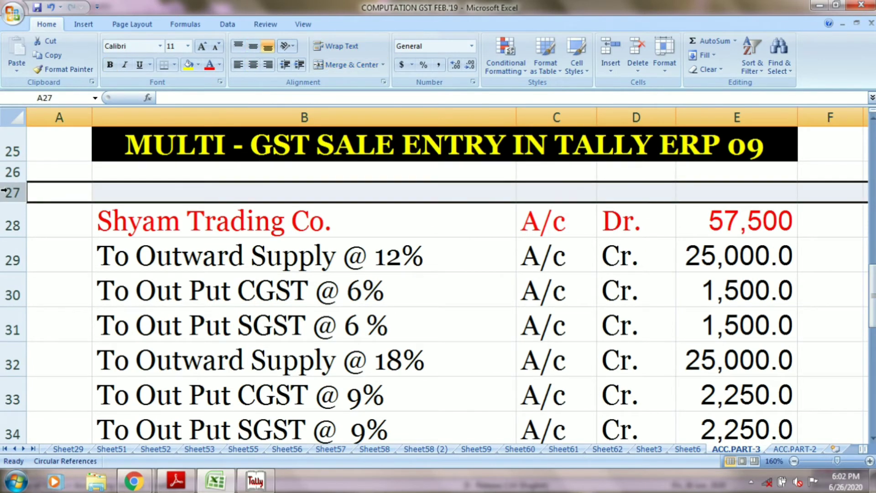
{"action": "key", "text": "ctrl+minus"}
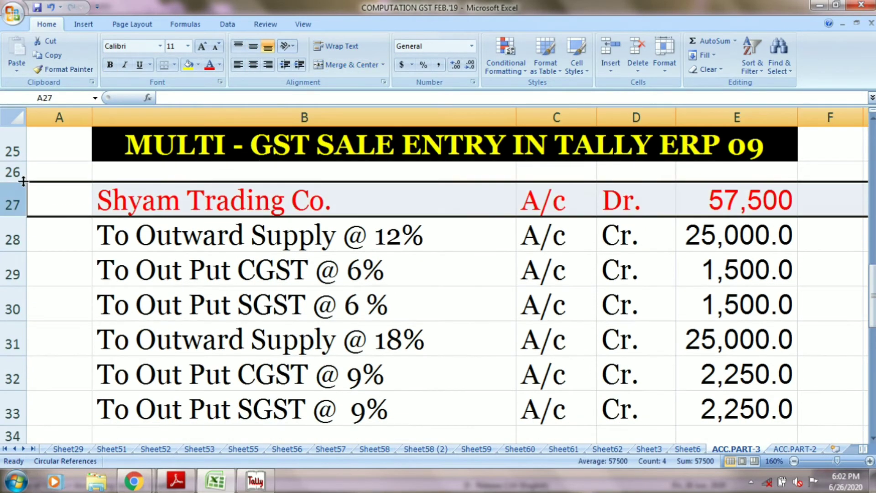
Step: Check the worksheet's 57,500 debit line, switch to Tally and give the new sales voucher the date 4-4-2020 and reference "04 DT. 04.04.2020"
{"action": "left_click", "coordinate": [214, 205]}
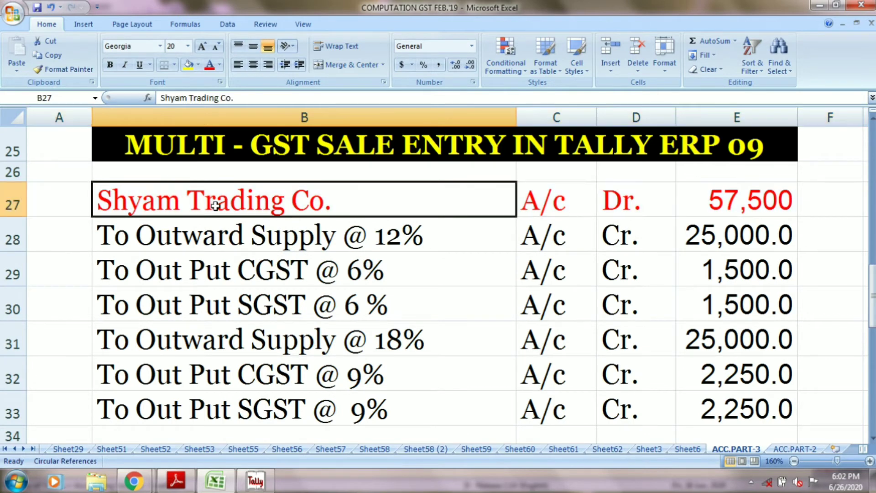
{"action": "left_click", "coordinate": [588, 207]}
{"action": "left_click", "coordinate": [621, 200]}
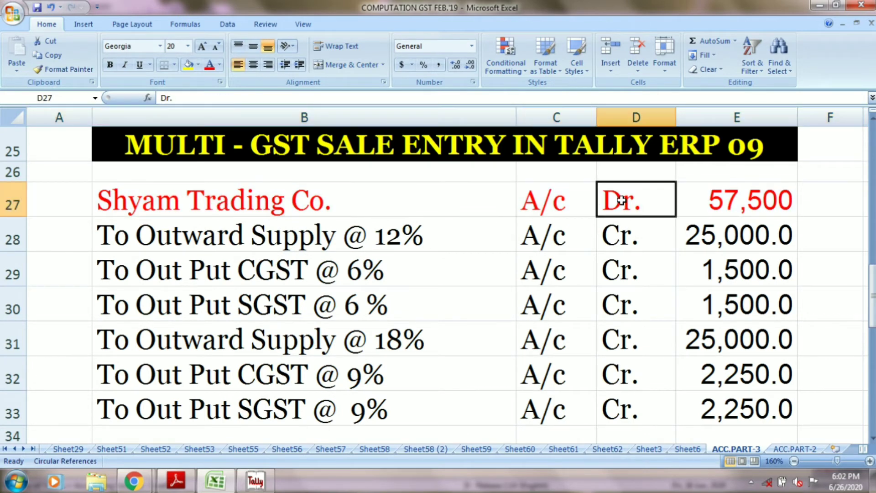
{"action": "left_click", "coordinate": [722, 213]}
{"action": "key", "text": "alt+Tab"}
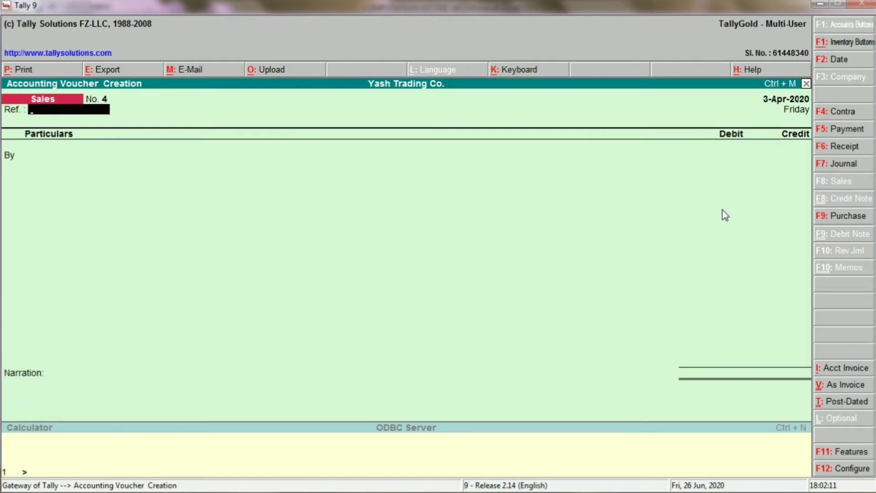
{"action": "key", "text": "F2"}
{"action": "type", "text": "4-4-2020"}
{"action": "key", "text": "Return"}
{"action": "type", "text": "04 DT"}
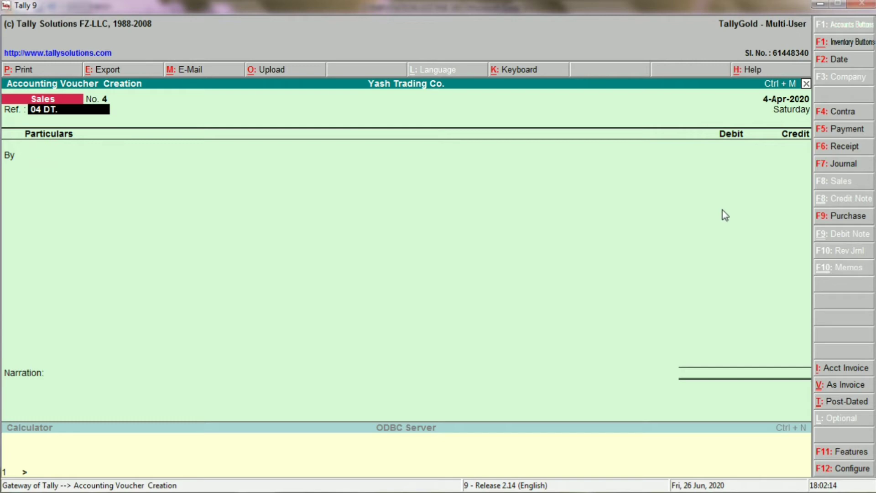
{"action": "type", "text": ". 04.04.2020"}
{"action": "key", "text": "Return"}
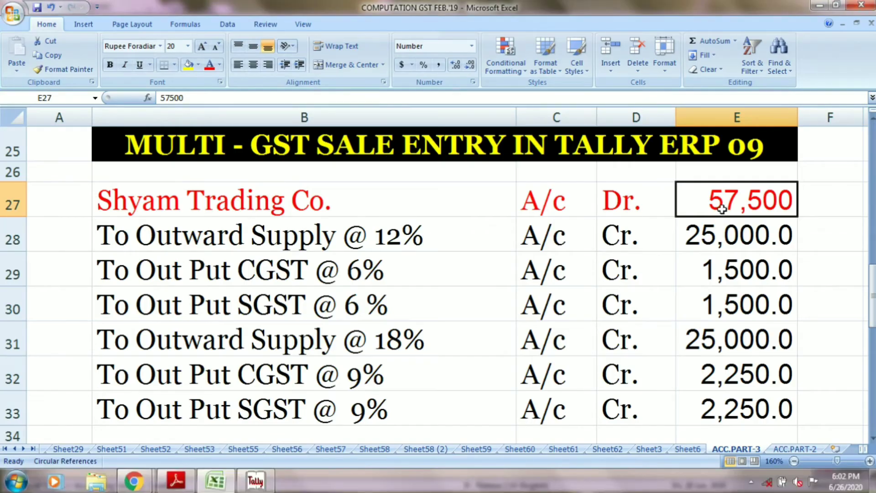
Step: Debit SHYAM TRADING CO. with 57,500 on the first line of the sales voucher
{"action": "type", "text": "SH"}
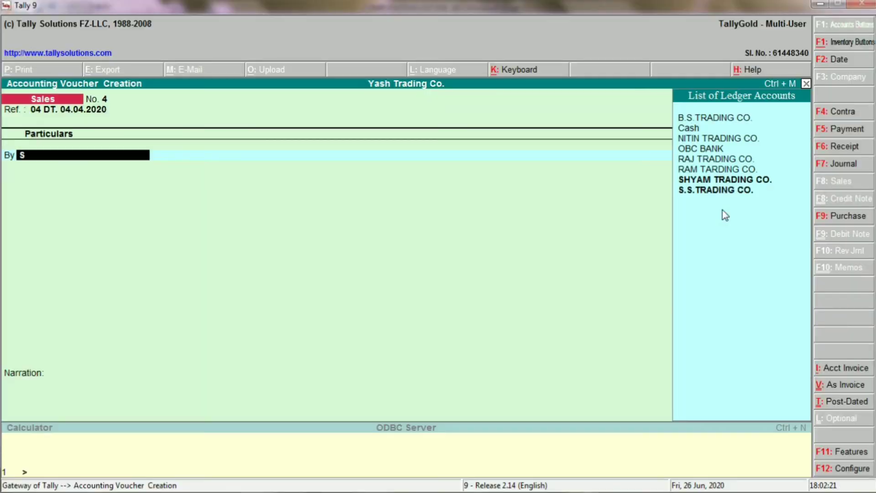
{"action": "key", "text": "Return"}
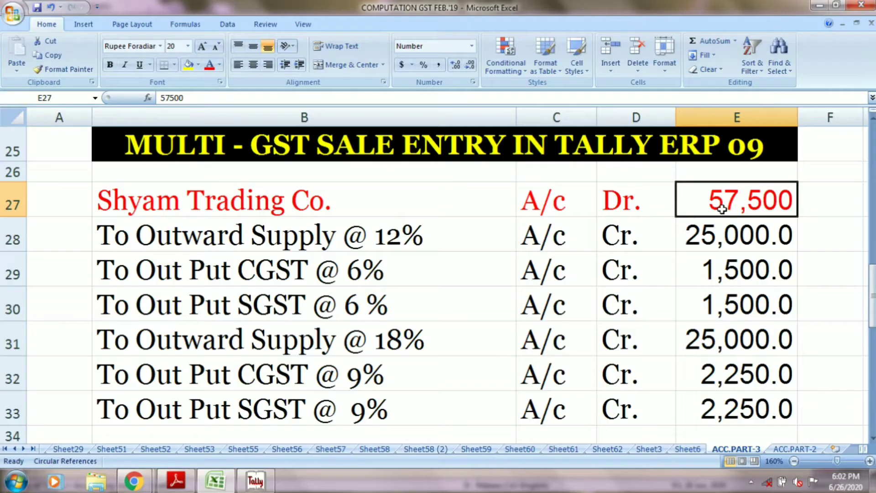
{"action": "type", "text": "57,50"}
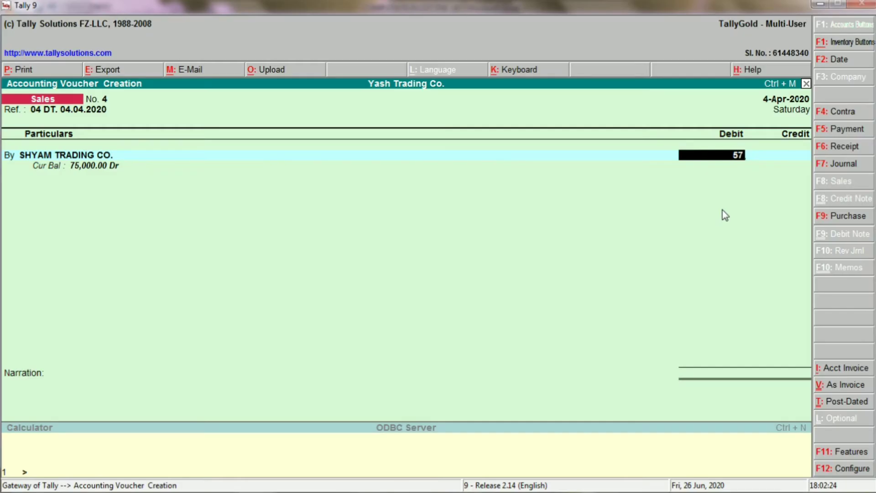
{"action": "type", "text": "0"}
{"action": "key", "text": "Return"}
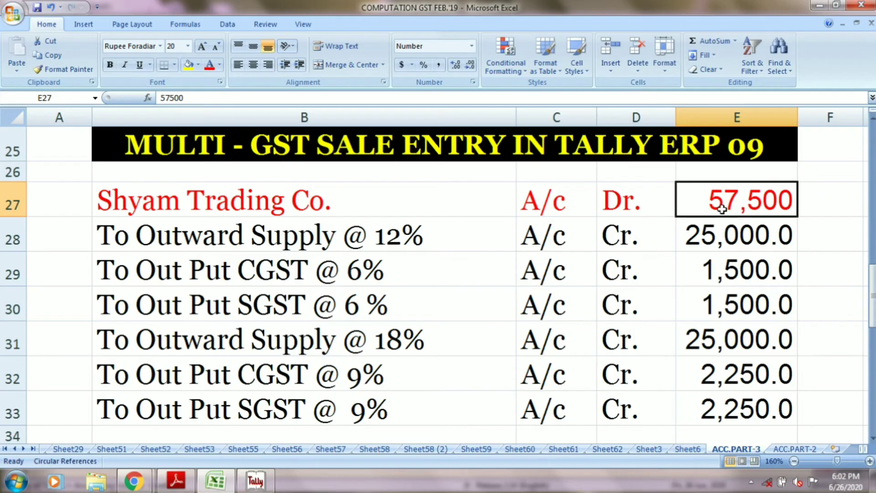
Step: Credit OUTWARD SUPPLY @ 12 % with 25,000 on the voucher's second line, checking the ledger and amount in the Excel worksheet
{"action": "left_click", "coordinate": [407, 236]}
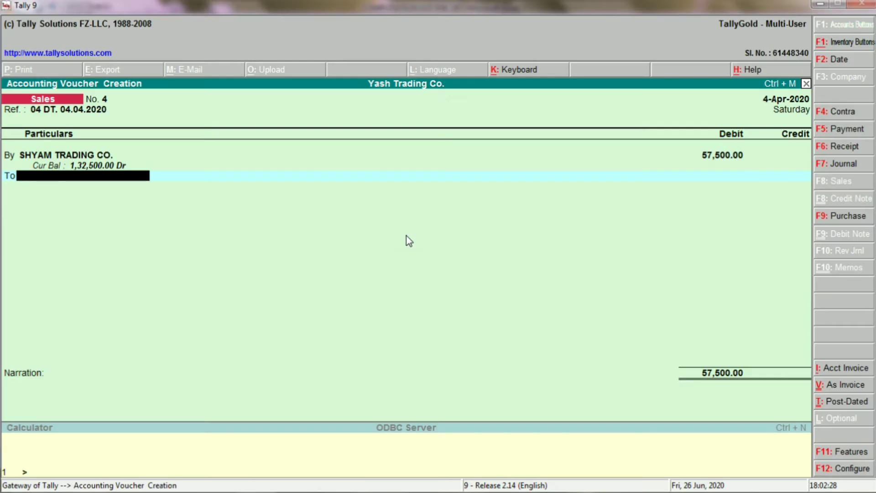
{"action": "type", "text": "OUT"}
{"action": "key", "text": "Down"}
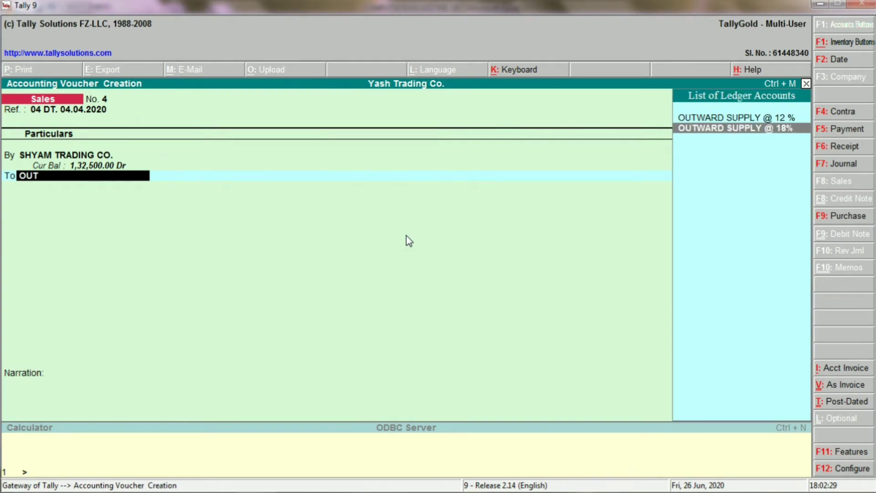
{"action": "key", "text": "Up"}
{"action": "key", "text": "Return"}
{"action": "key", "text": "alt+Tab"}
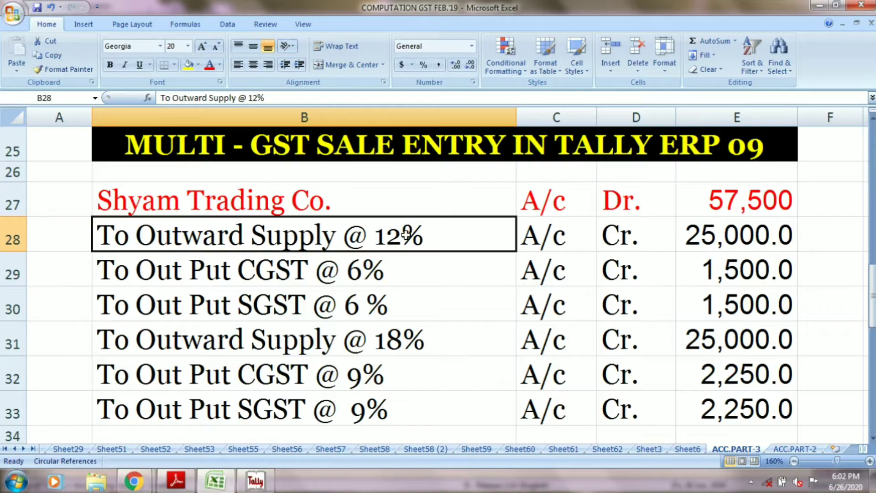
{"action": "key", "text": "Right"}
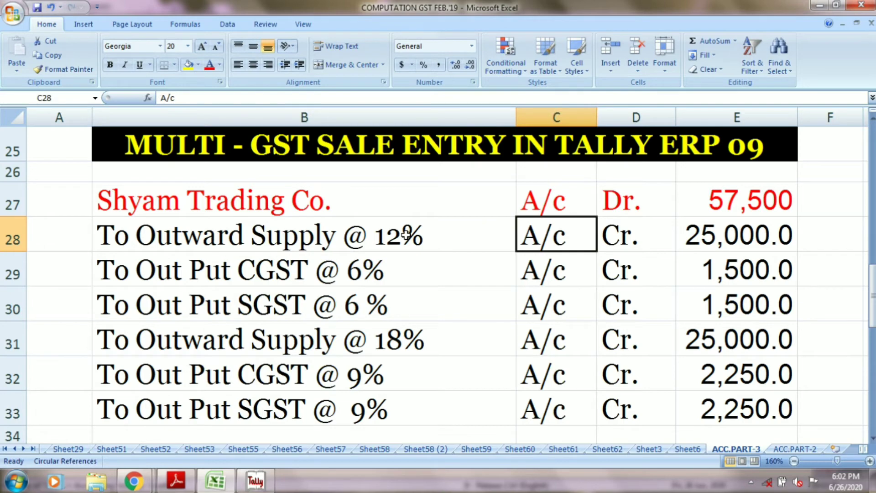
{"action": "key", "text": "Right"}
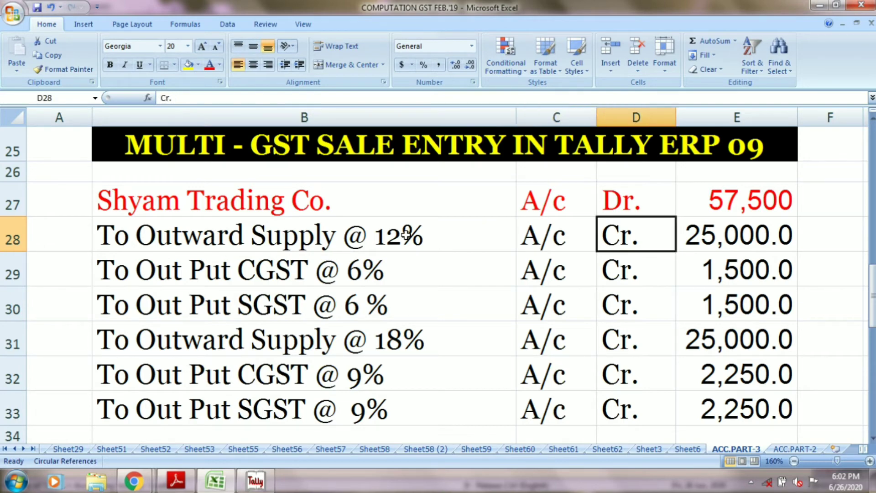
{"action": "key", "text": "Right"}
{"action": "key", "text": "alt+Tab"}
{"action": "type", "text": "2"}
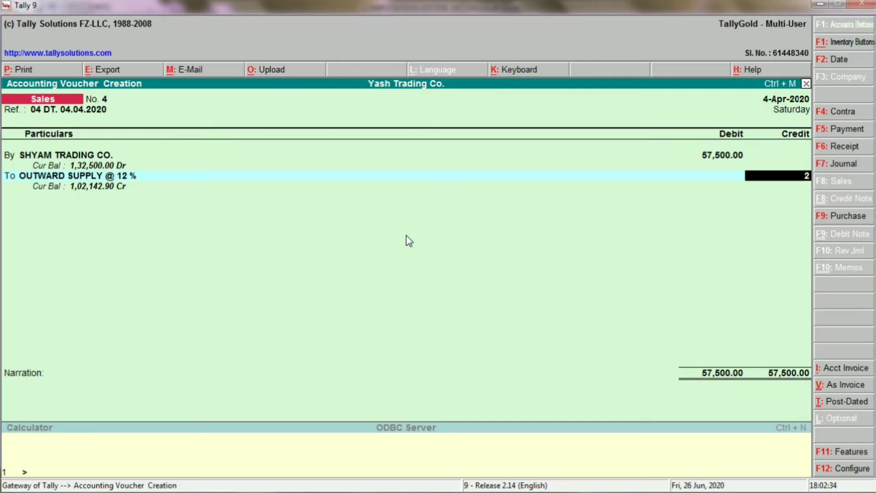
{"action": "type", "text": "5,00000"}
{"action": "key", "text": "Return"}
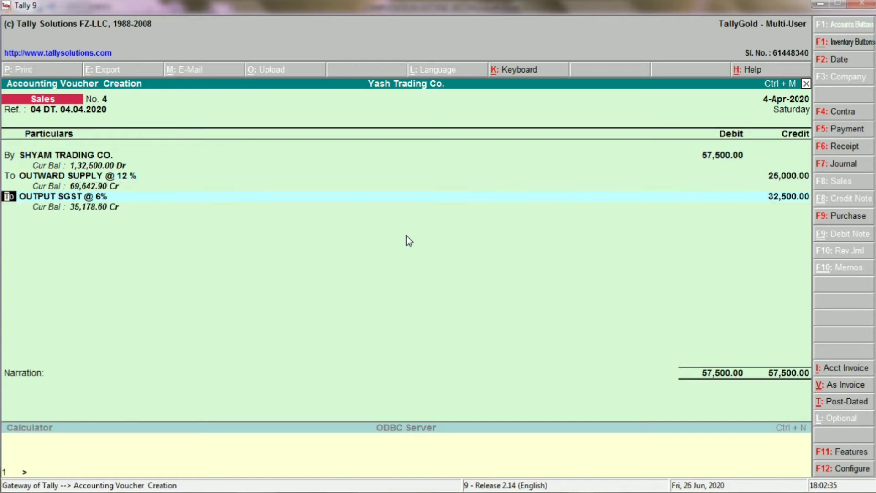
Step: Choose OUTPUT CGST @ 6% as the credit ledger on the voucher's third line
{"action": "key", "text": "Return"}
{"action": "type", "text": "OUT"}
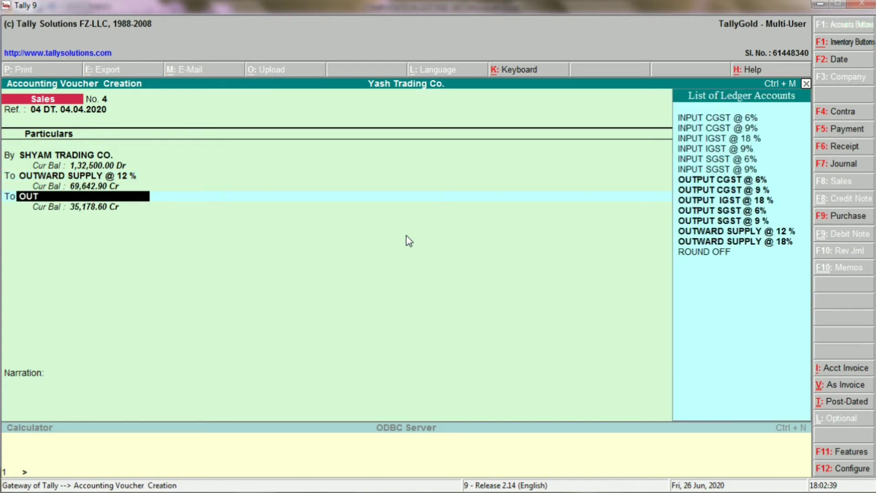
{"action": "key", "text": "Up"}
{"action": "key", "text": "Up"}
{"action": "key", "text": "Up"}
{"action": "key", "text": "Up"}
{"action": "key", "text": "Up"}
{"action": "key", "text": "Up"}
{"action": "key", "text": "Up"}
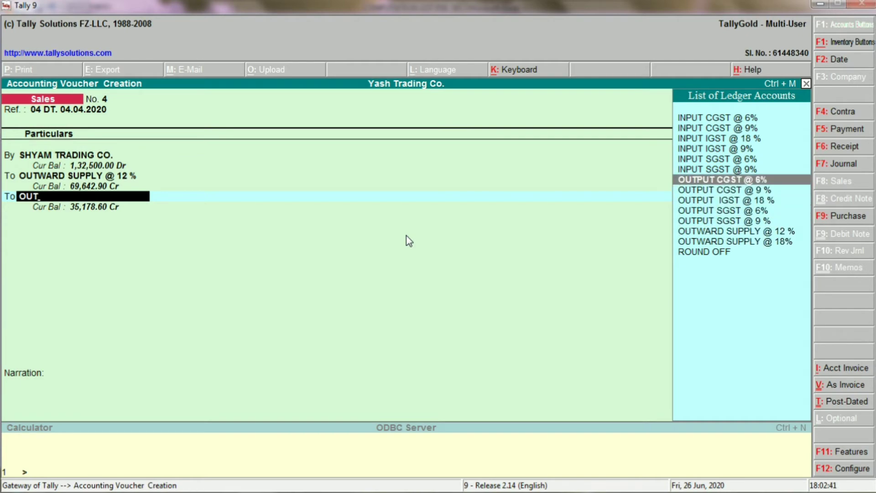
{"action": "key", "text": "Return"}
Step: Check the 6% CGST line in the Excel worksheet and set the voucher's CGST credit amount to 1,500
{"action": "key", "text": "alt+Tab"}
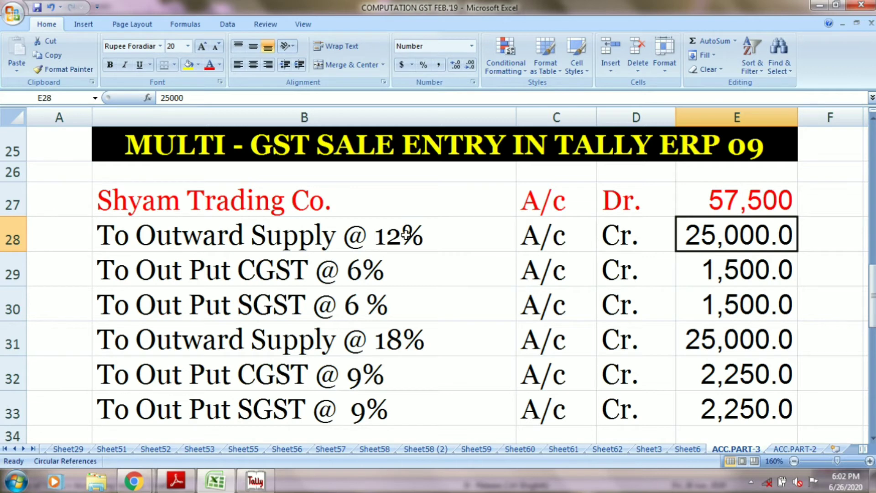
{"action": "left_click", "coordinate": [292, 270]}
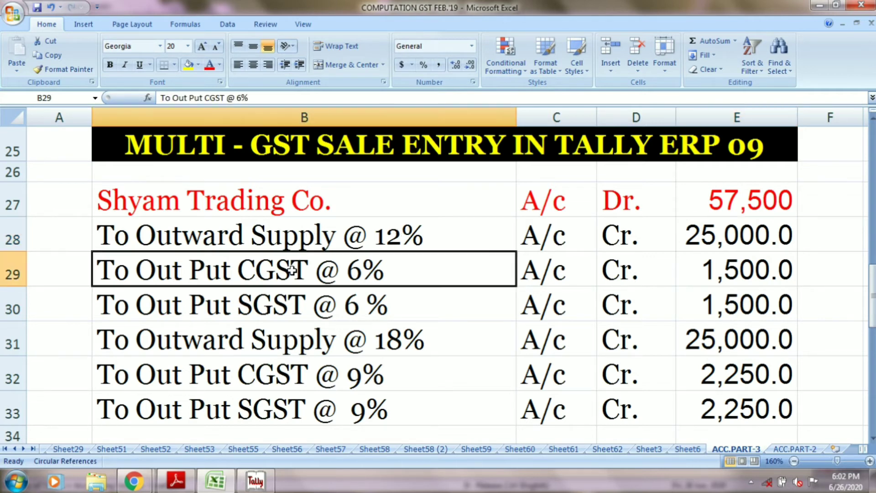
{"action": "key", "text": "alt+Tab"}
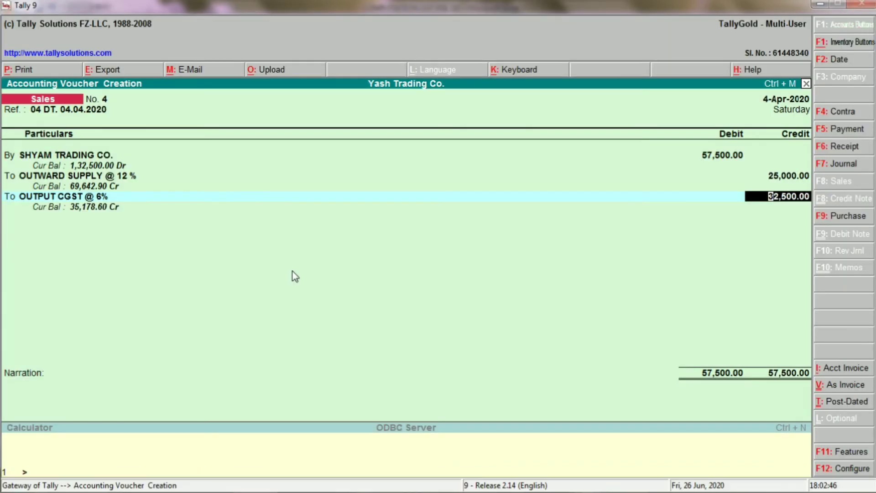
{"action": "key", "text": "alt+Tab"}
{"action": "key", "text": "Right"}
{"action": "key", "text": "Right"}
{"action": "key", "text": "Right"}
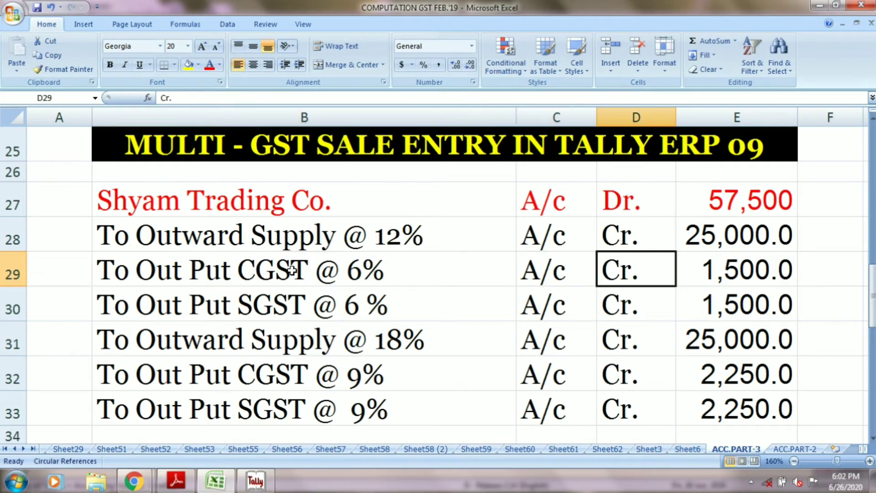
{"action": "key", "text": "alt+Tab"}
{"action": "type", "text": "1,500"}
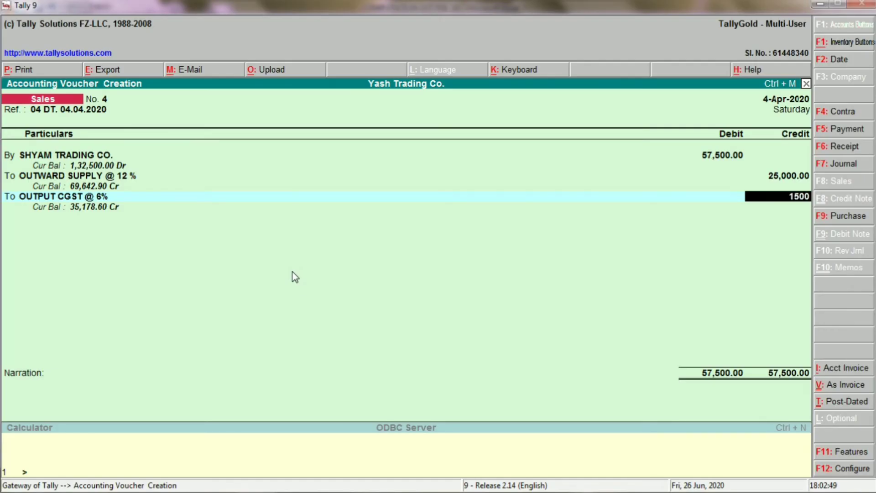
{"action": "key", "text": "Return"}
Step: Credit OUTPUT SGST @ 6% with 1,500 on the voucher's fourth line
{"action": "key", "text": "Return"}
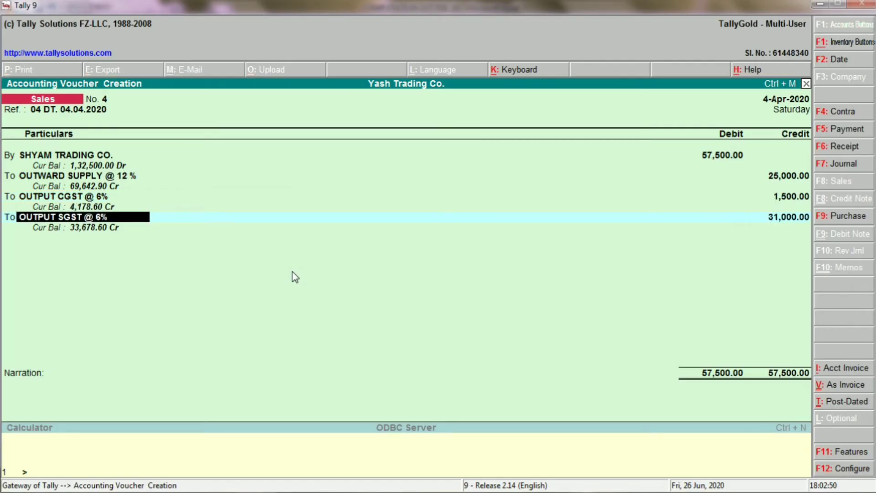
{"action": "type", "text": "OUT"}
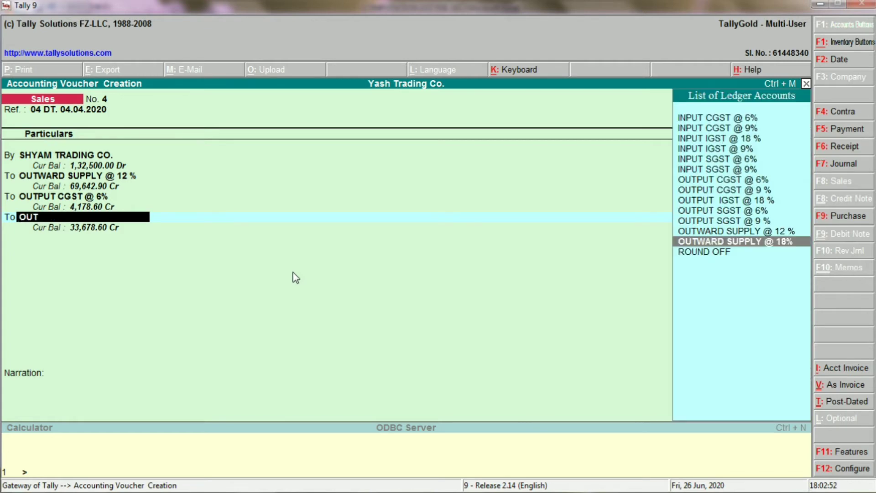
{"action": "key", "text": "Up"}
{"action": "key", "text": "Up"}
{"action": "key", "text": "Up"}
{"action": "key", "text": "Return"}
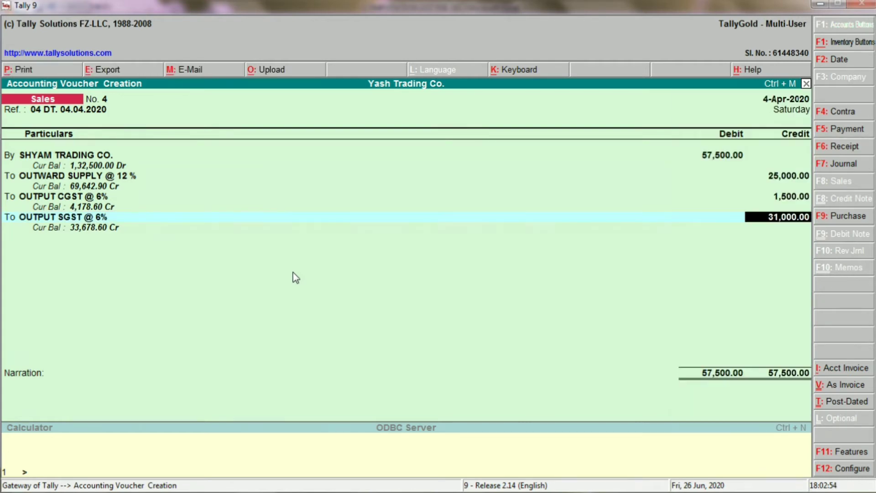
{"action": "type", "text": "15"}
{"action": "key", "text": "Return"}
Step: Check the 6% SGST and 18% outward supply lines in the Excel worksheet, and return to the Tally voucher
{"action": "key", "text": "alt+Tab"}
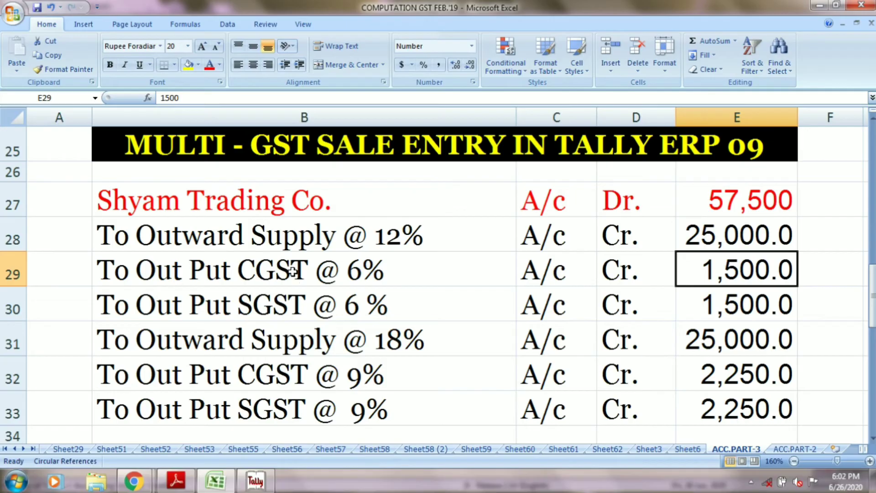
{"action": "left_click", "coordinate": [233, 309]}
{"action": "left_click", "coordinate": [558, 299]}
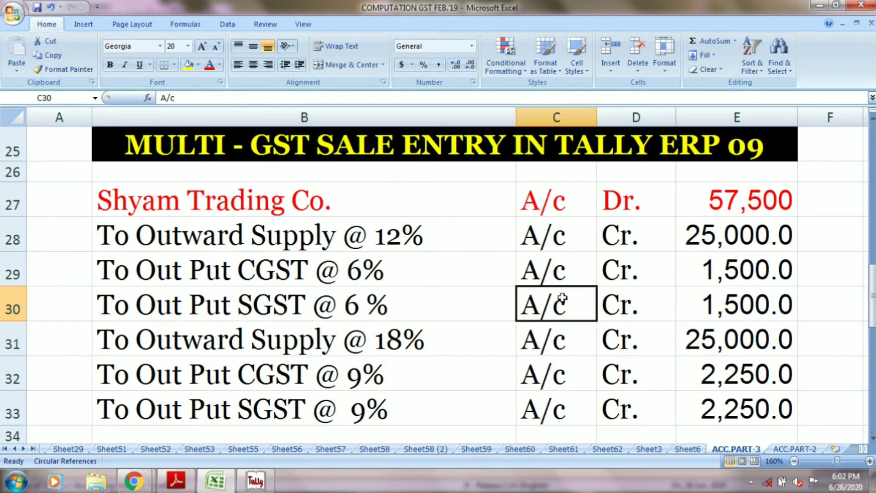
{"action": "left_click", "coordinate": [611, 298]}
{"action": "left_click", "coordinate": [749, 303]}
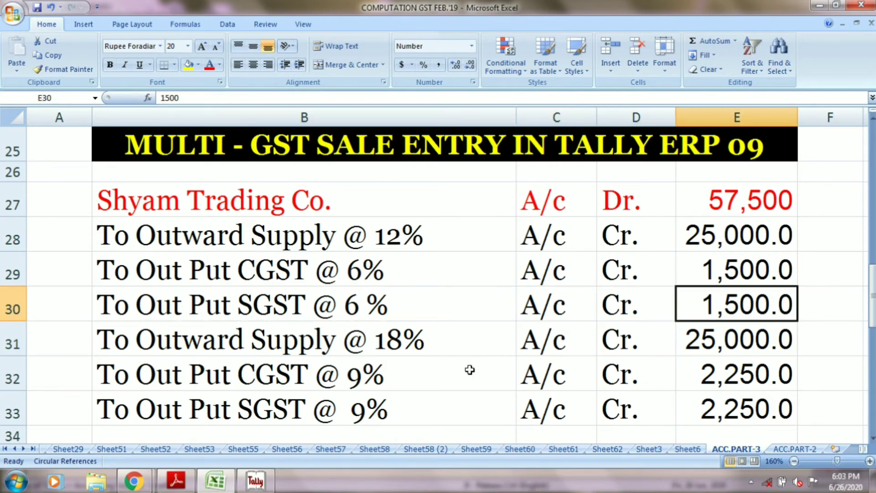
{"action": "left_click", "coordinate": [362, 351]}
{"action": "key", "text": "alt+Tab"}
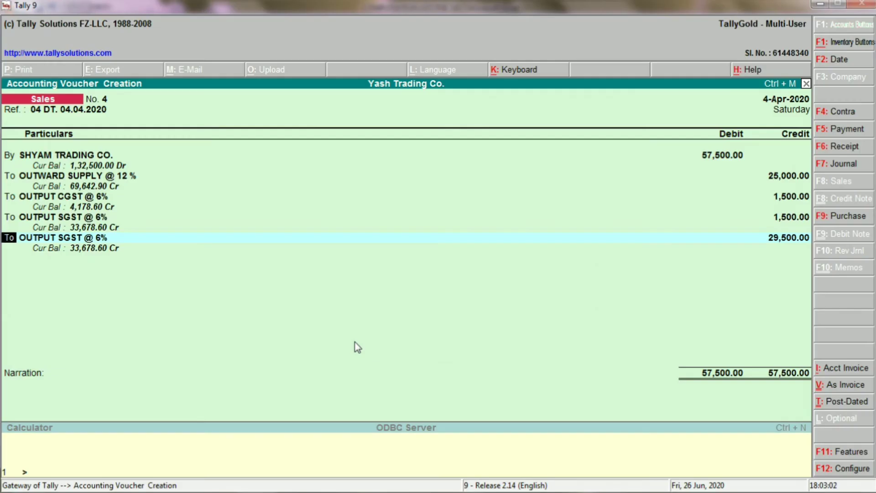
Step: Choose OUTWARD SUPPLY @ 18% as the credit ledger on the voucher's fifth line
{"action": "key", "text": "Return"}
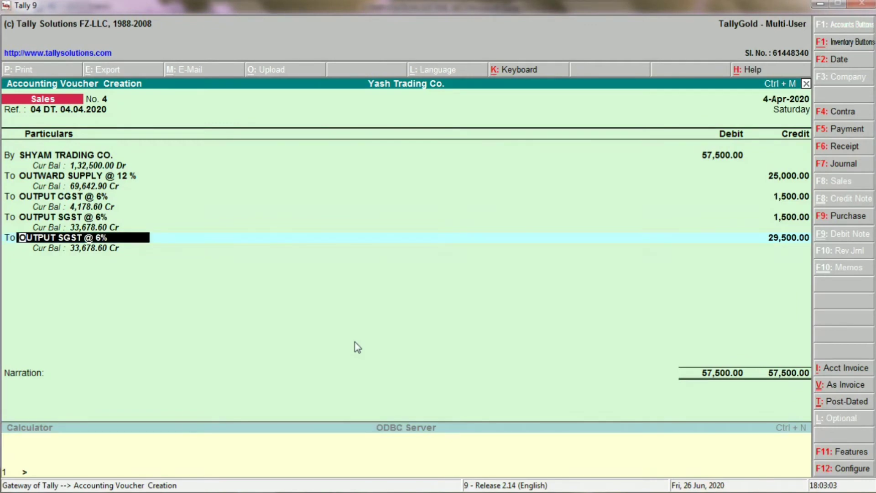
{"action": "type", "text": "OUT"}
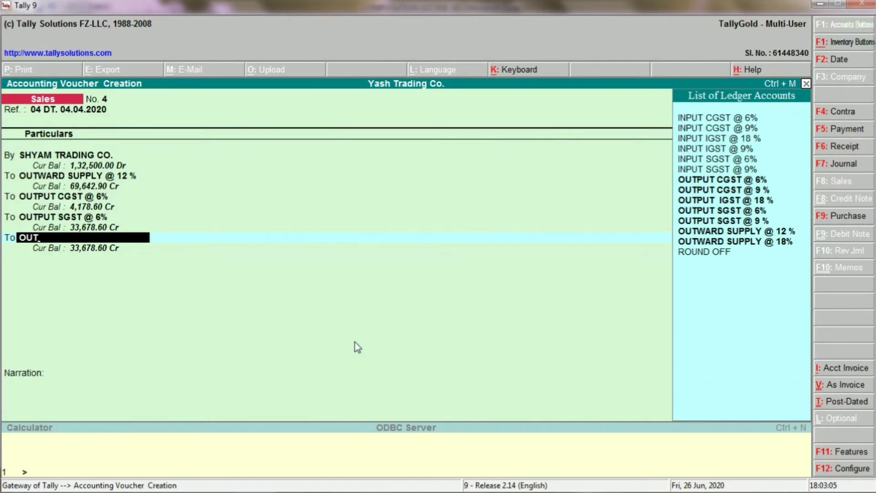
{"action": "key", "text": "Down"}
{"action": "key", "text": "Down"}
{"action": "key", "text": "Down"}
{"action": "key", "text": "Return"}
Step: Check the 18% outward supply amount in the Excel worksheet and set that ledger's credit in the Tally voucher to 25,000
{"action": "key", "text": "alt+Tab"}
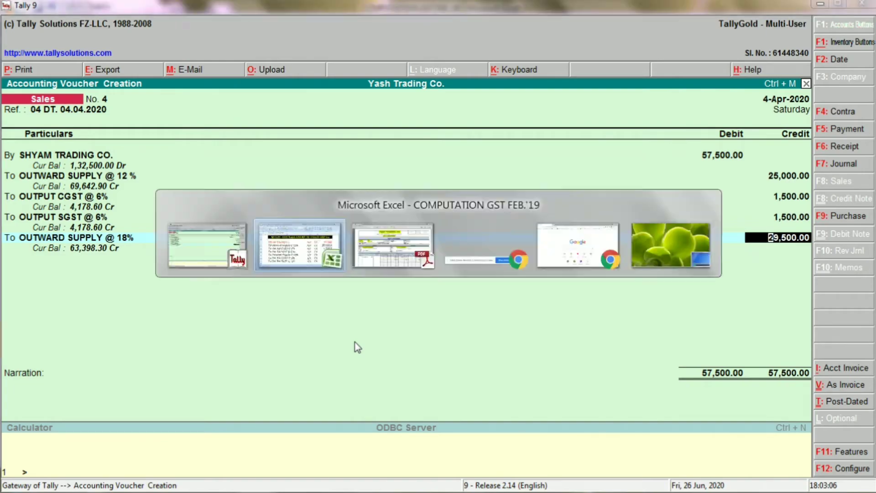
{"action": "key", "text": "Right"}
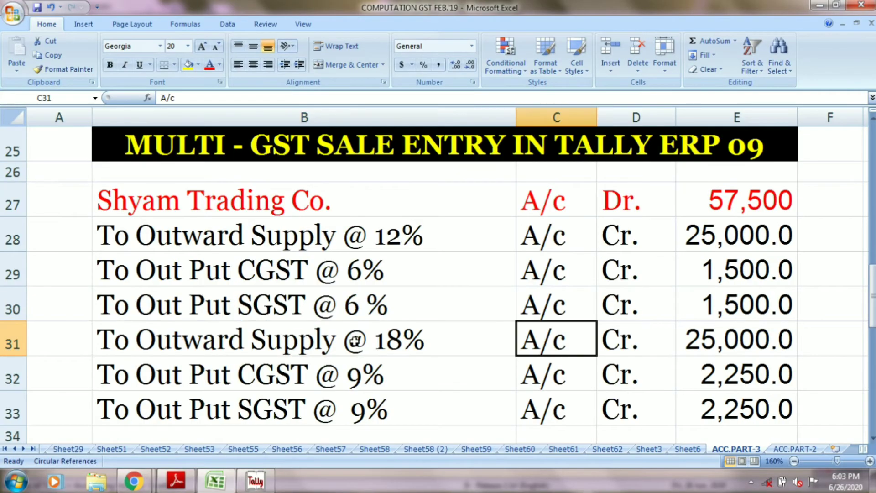
{"action": "key", "text": "Right"}
{"action": "key", "text": "Right"}
{"action": "key", "text": "alt+Tab"}
{"action": "type", "text": "25,00"}
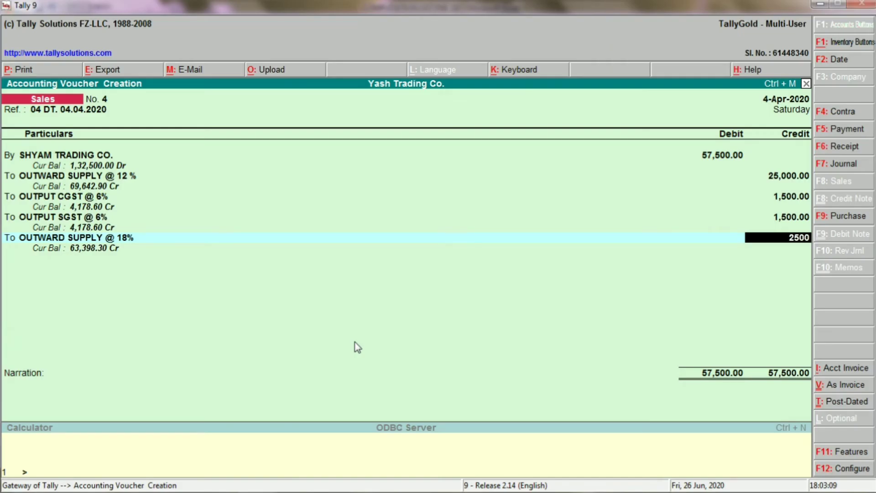
{"action": "type", "text": "0"}
{"action": "key", "text": "Return"}
Step: Choose OUTPUT CGST @ 9 % as the credit ledger on the voucher's sixth line
{"action": "key", "text": "Return"}
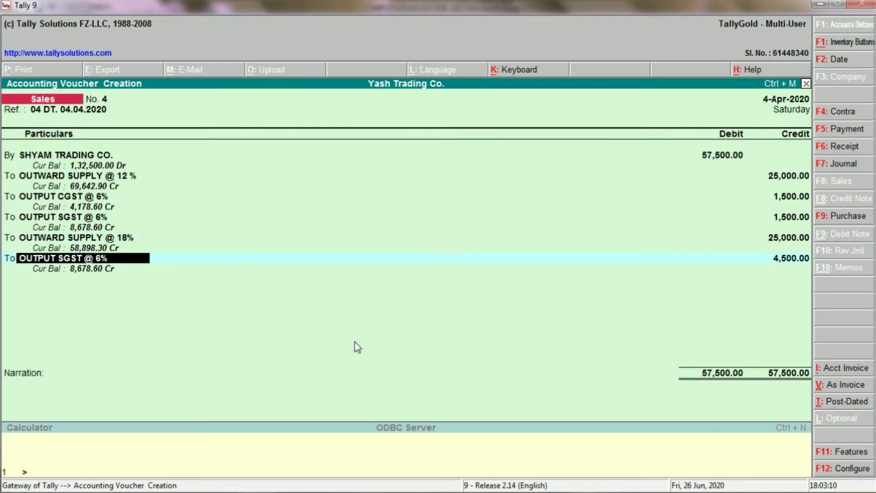
{"action": "type", "text": "OUT"}
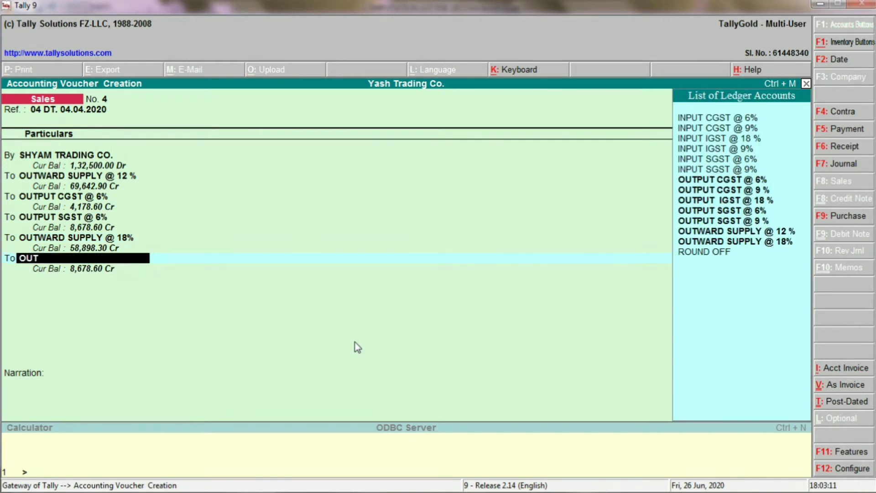
{"action": "key", "text": "Down"}
{"action": "key", "text": "Up"}
{"action": "key", "text": "Up"}
{"action": "key", "text": "Up"}
{"action": "key", "text": "Up"}
{"action": "key", "text": "Return"}
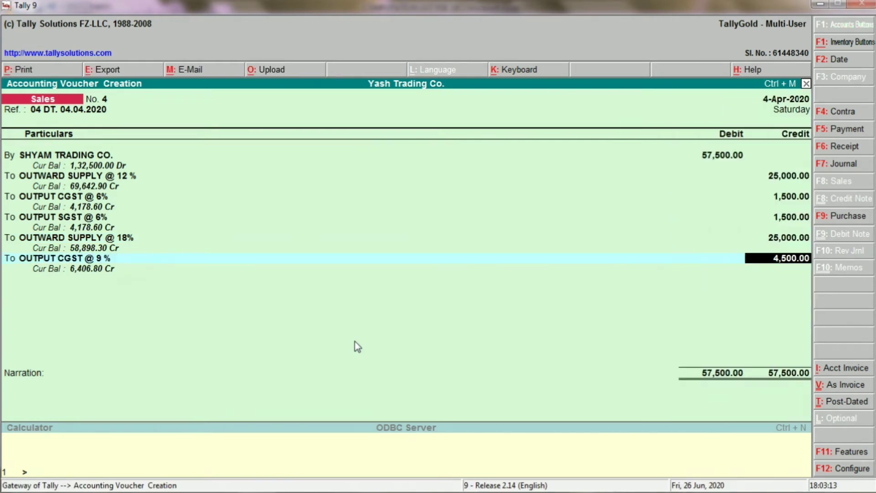
Step: Check the 9% CGST line in the Excel worksheet and set the CGST credit in the Tally voucher to 2,250
{"action": "key", "text": "alt+Tab"}
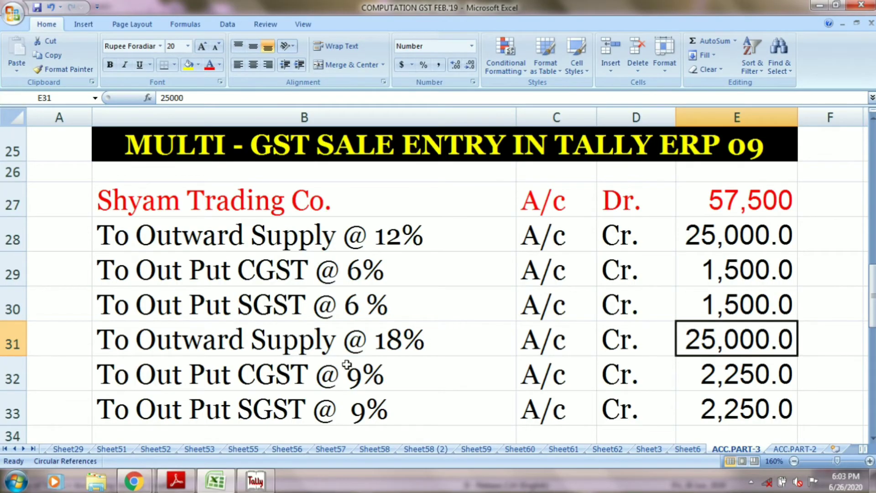
{"action": "left_click", "coordinate": [258, 376]}
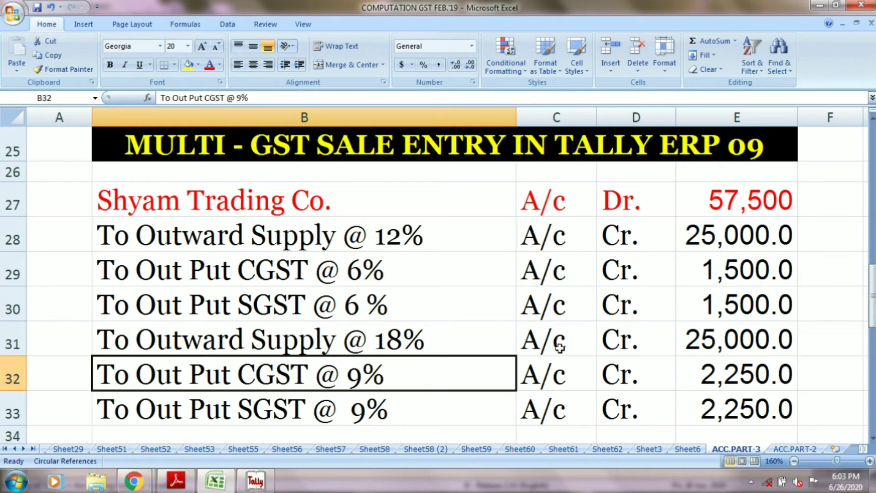
{"action": "left_click", "coordinate": [562, 367]}
{"action": "left_click", "coordinate": [631, 368]}
{"action": "left_click", "coordinate": [743, 370]}
{"action": "key", "text": "alt+Tab"}
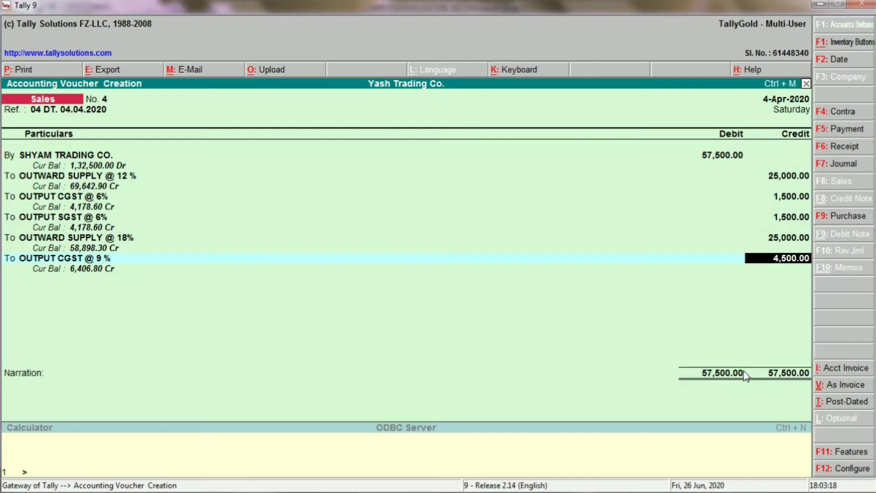
{"action": "type", "text": "2,25"}
{"action": "type", "text": "0"}
{"action": "key", "text": "Return"}
Step: Credit OUTPUT SGST @ 9 % with 2,250 on the voucher's seventh line and proceed to the narration
{"action": "key", "text": "Return"}
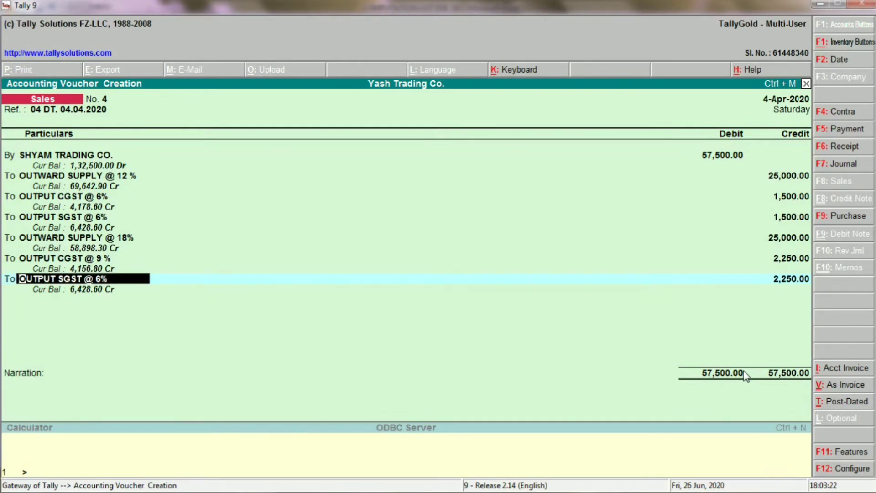
{"action": "type", "text": "OUT"}
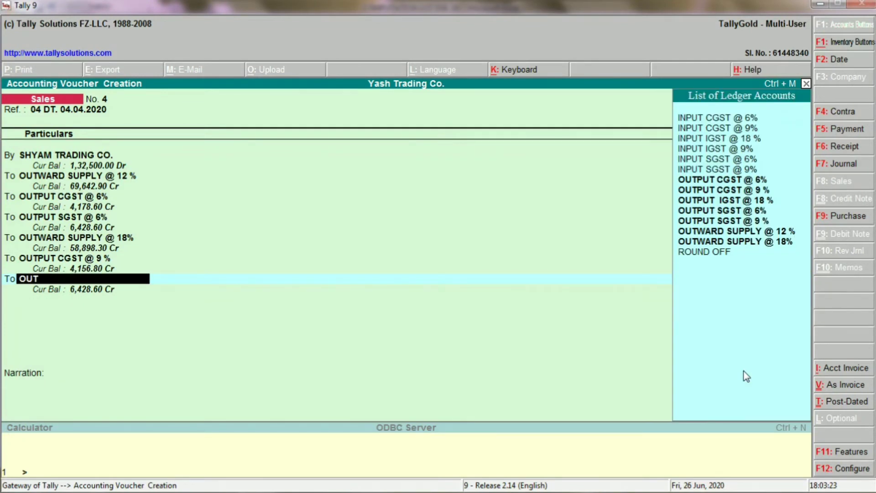
{"action": "key", "text": "Up"}
{"action": "key", "text": "Up"}
{"action": "key", "text": "Up"}
{"action": "key", "text": "Return"}
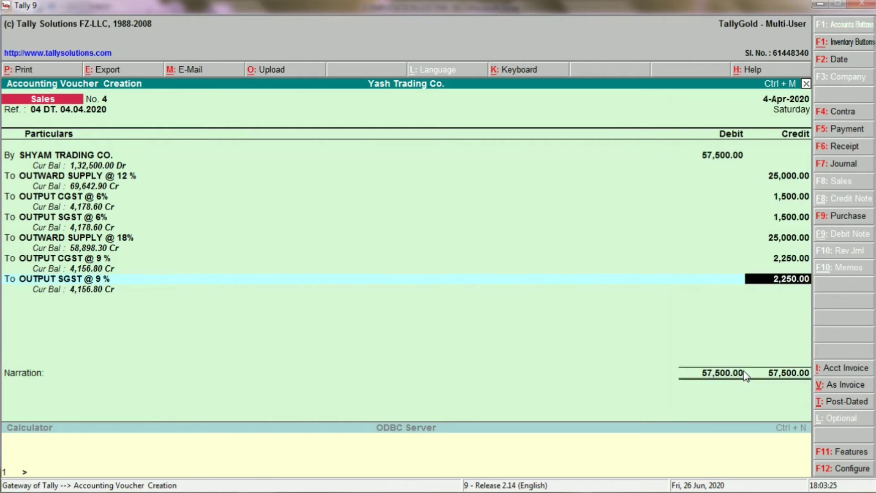
{"action": "key", "text": "Return"}
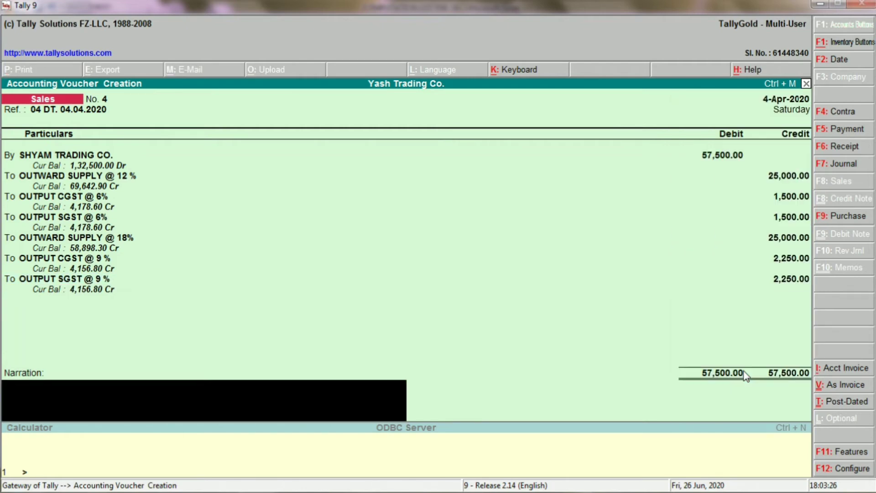
Step: Return to the voucher's party line and review the SHYAM TRADING CO. ledger's group, mailing and tax details through to the opening balance
{"action": "key", "text": "BackSpace"}
{"action": "key", "text": "BackSpace"}
{"action": "key", "text": "BackSpace"}
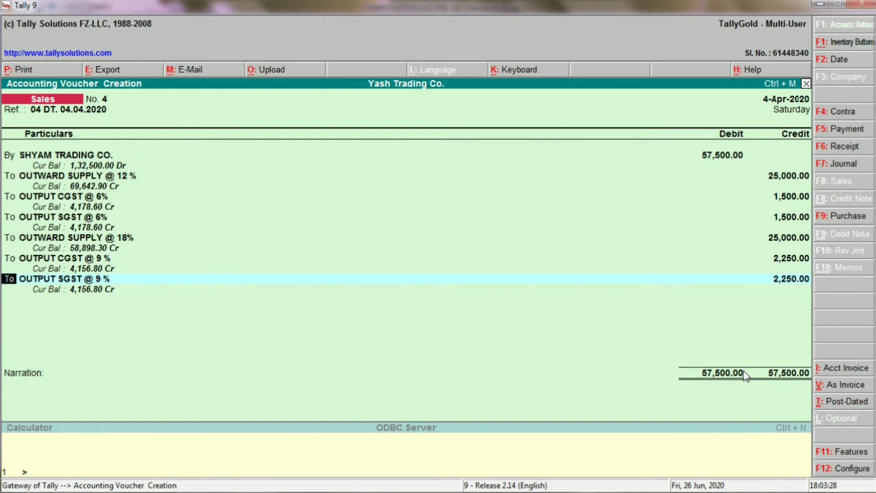
{"action": "key", "text": "BackSpace"}
{"action": "key", "text": "BackSpace"}
{"action": "key", "text": "BackSpace"}
{"action": "key", "text": "BackSpace"}
{"action": "key", "text": "BackSpace"}
{"action": "key", "text": "BackSpace"}
{"action": "key", "text": "BackSpace"}
{"action": "key", "text": "BackSpace"}
{"action": "key", "text": "BackSpace"}
{"action": "key", "text": "BackSpace"}
{"action": "key", "text": "BackSpace"}
{"action": "key", "text": "BackSpace"}
{"action": "key", "text": "BackSpace"}
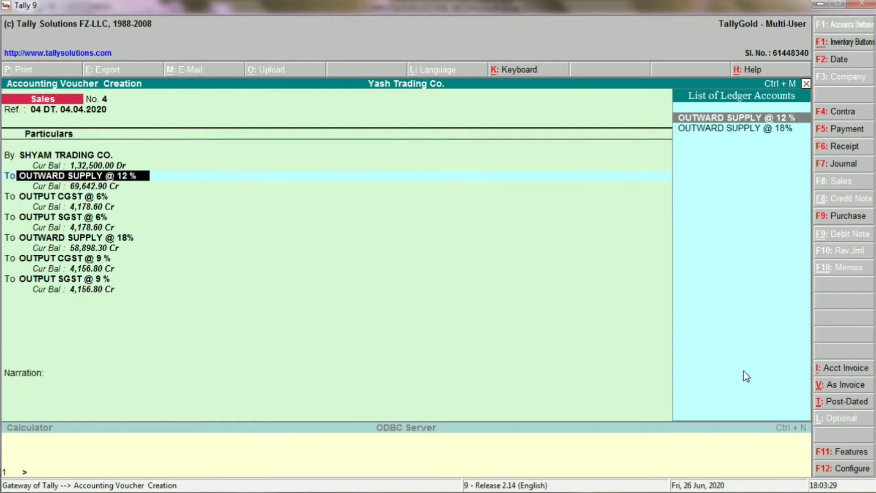
{"action": "key", "text": "BackSpace"}
{"action": "key", "text": "BackSpace"}
{"action": "key", "text": "ctrl+Return"}
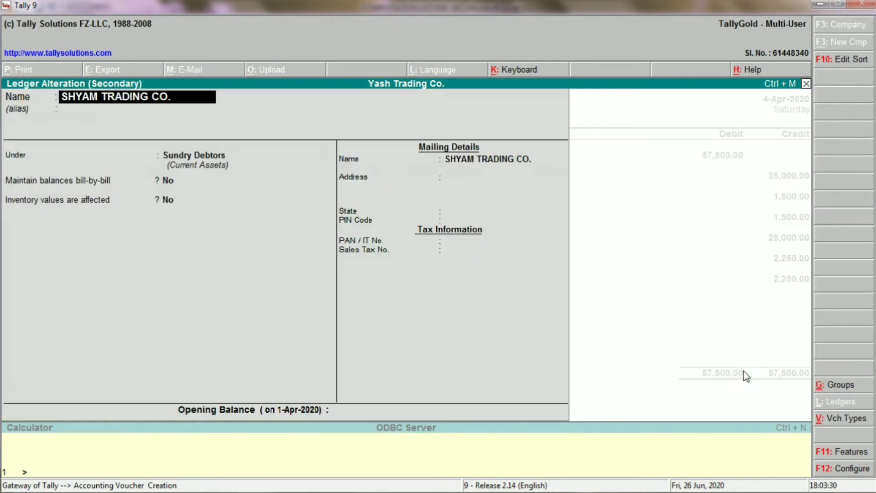
{"action": "key", "text": "Return"}
{"action": "key", "text": "Return"}
{"action": "key", "text": "Return"}
{"action": "key", "text": "Return"}
{"action": "key", "text": "Return"}
{"action": "key", "text": "Return"}
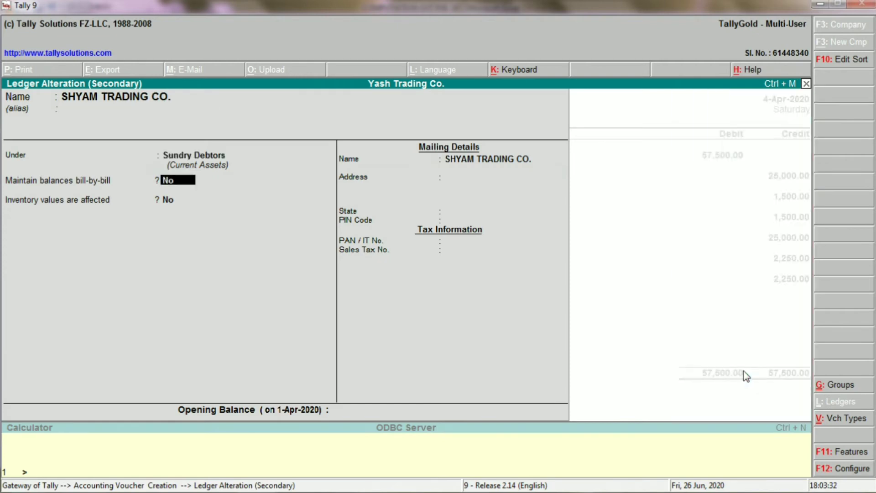
{"action": "key", "text": "Return"}
{"action": "key", "text": "Return"}
{"action": "key", "text": "Return"}
{"action": "key", "text": "Return"}
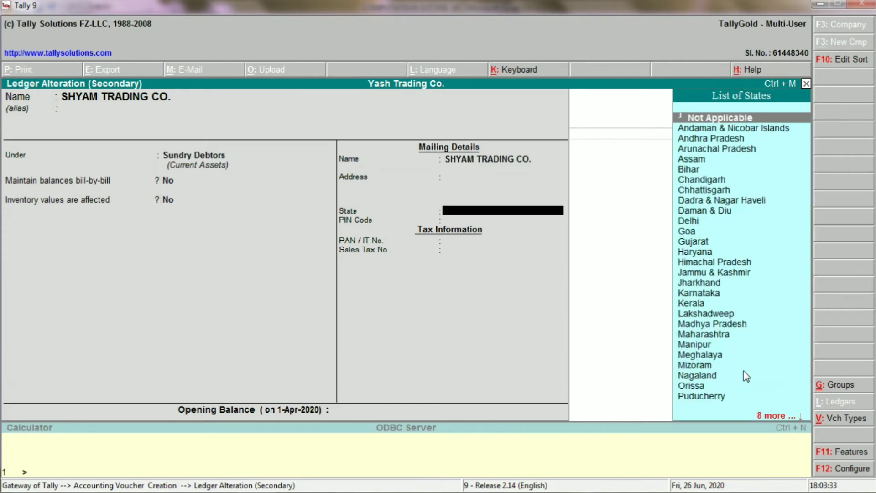
{"action": "key", "text": "Return"}
{"action": "key", "text": "Return"}
{"action": "key", "text": "Return"}
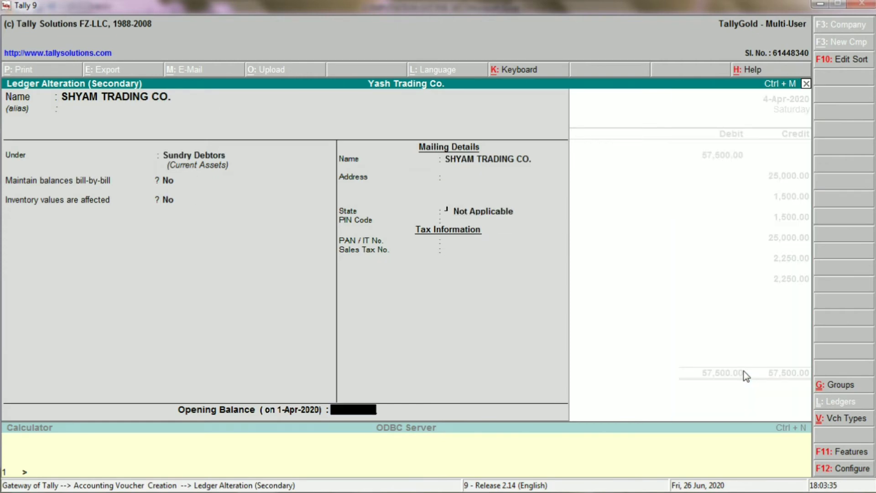
{"action": "key", "text": "Return"}
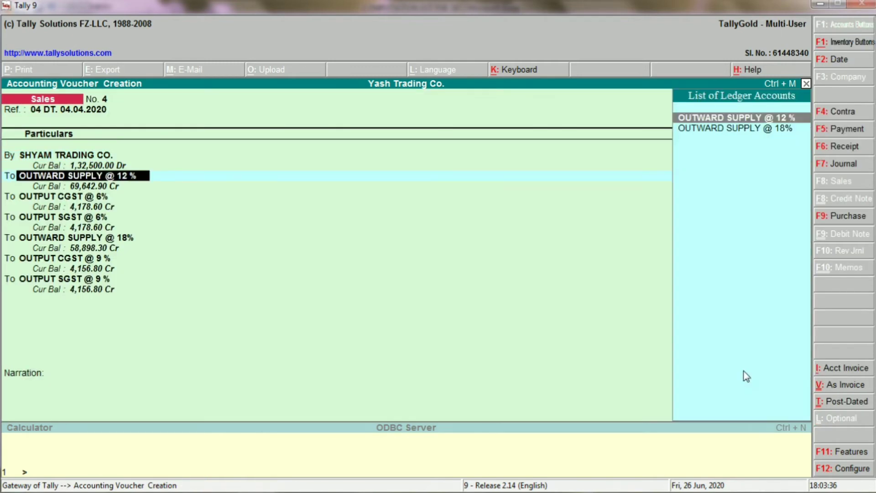
Step: Examine the OUTWARD SUPPLY @ 12 % ledger's group and inventory setting, and quit without saving
{"action": "key", "text": "ctrl+Return"}
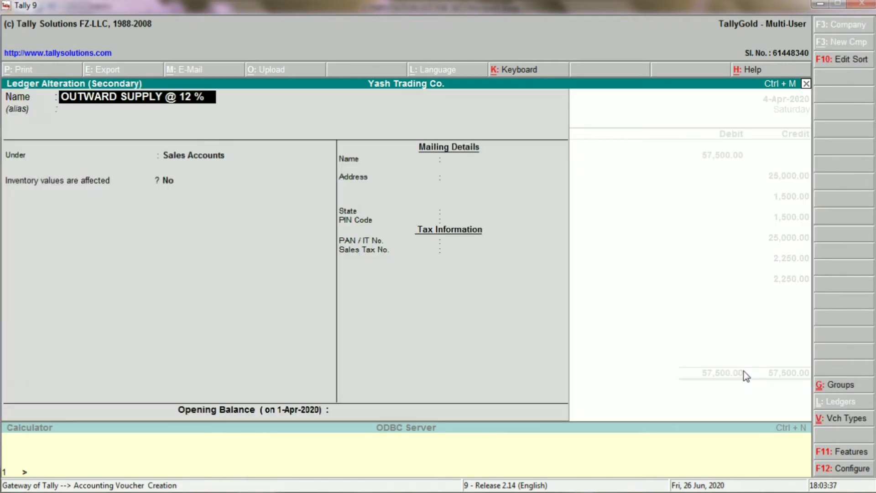
{"action": "key", "text": "Return"}
{"action": "key", "text": "Escape"}
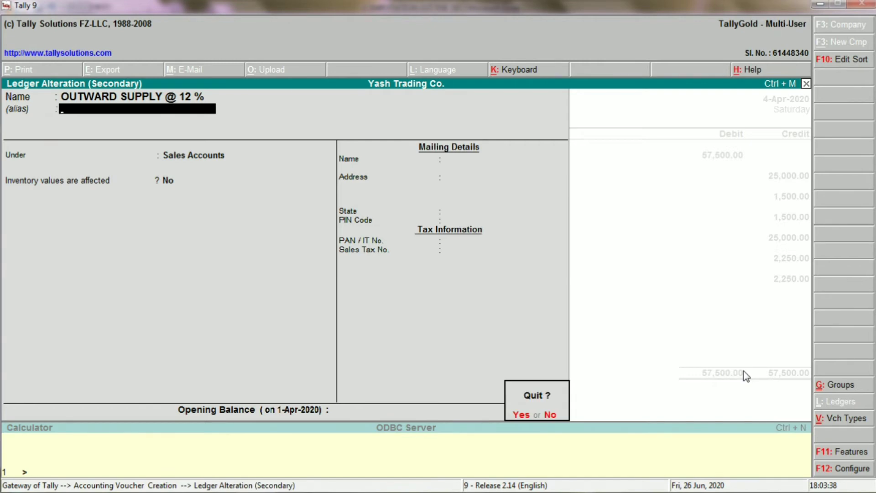
{"action": "key", "text": "y"}
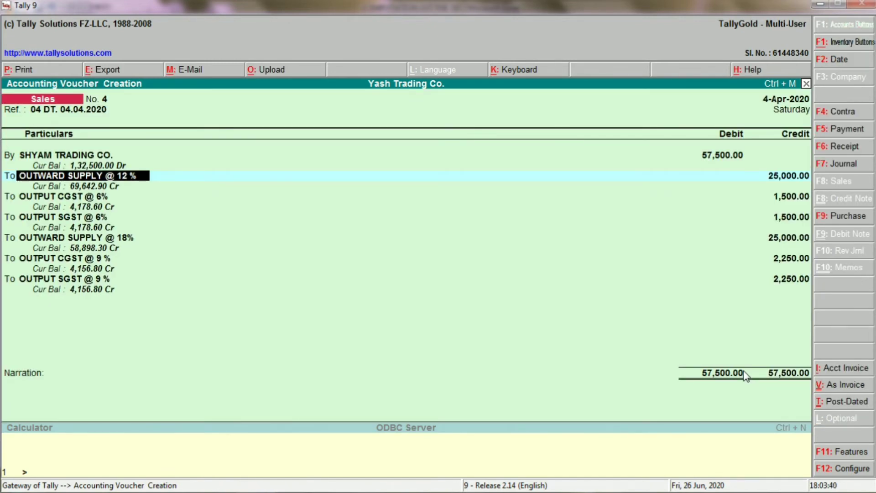
{"action": "key", "text": "ctrl+Return"}
{"action": "key", "text": "Return"}
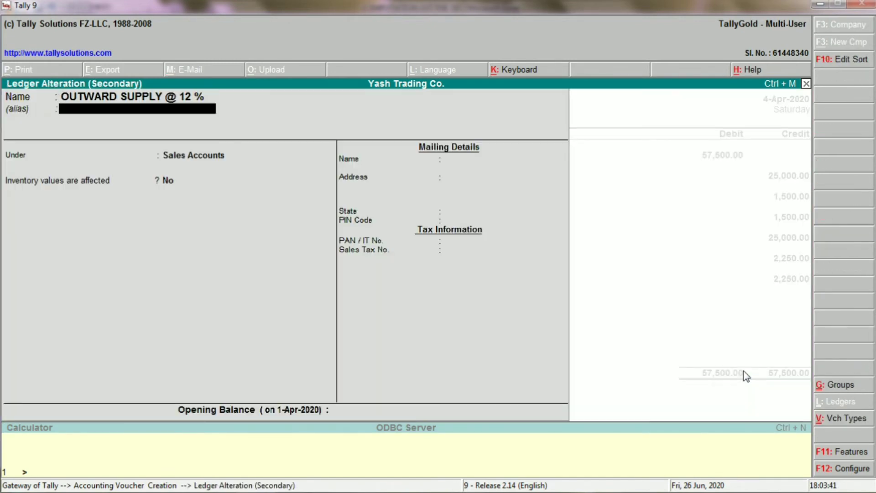
{"action": "key", "text": "Return"}
{"action": "key", "text": "Return"}
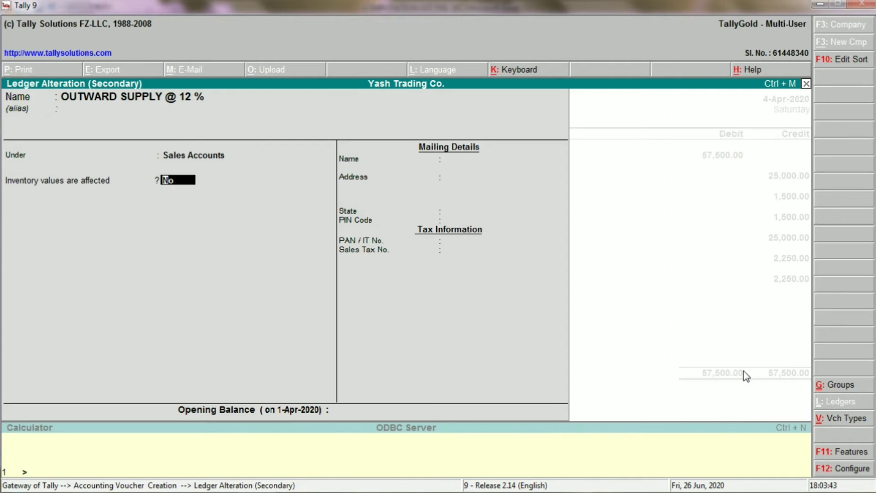
{"action": "key", "text": "Escape"}
{"action": "key", "text": "y"}
Step: Reopen the SHYAM TRADING CO. ledger from the party line, go through its details with state Not Applicable, and accept it
{"action": "key", "text": "Up"}
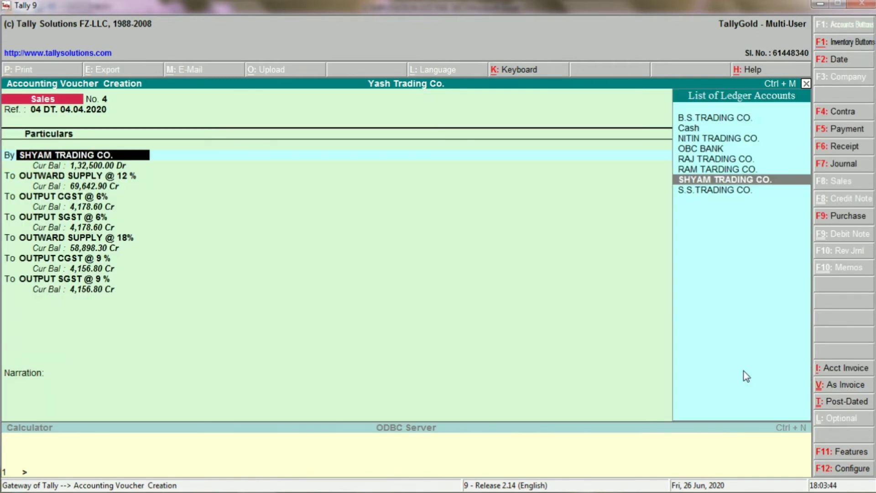
{"action": "key", "text": "ctrl+Return"}
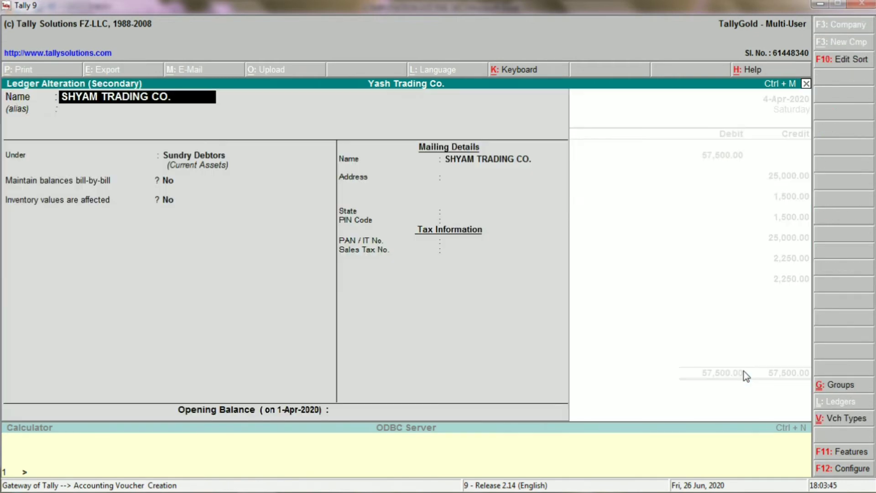
{"action": "key", "text": "Return"}
{"action": "key", "text": "Return"}
{"action": "key", "text": "Return"}
{"action": "key", "text": "Return"}
{"action": "key", "text": "Return"}
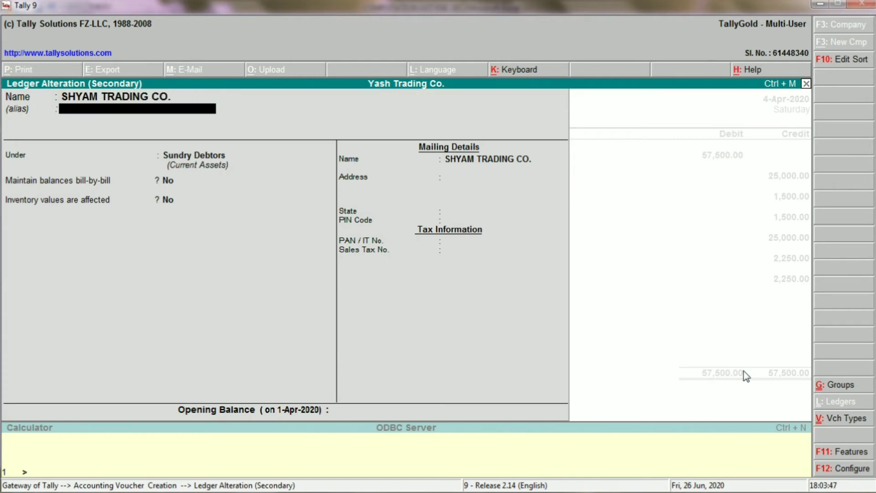
{"action": "key", "text": "Return"}
{"action": "key", "text": "Return"}
{"action": "key", "text": "Return"}
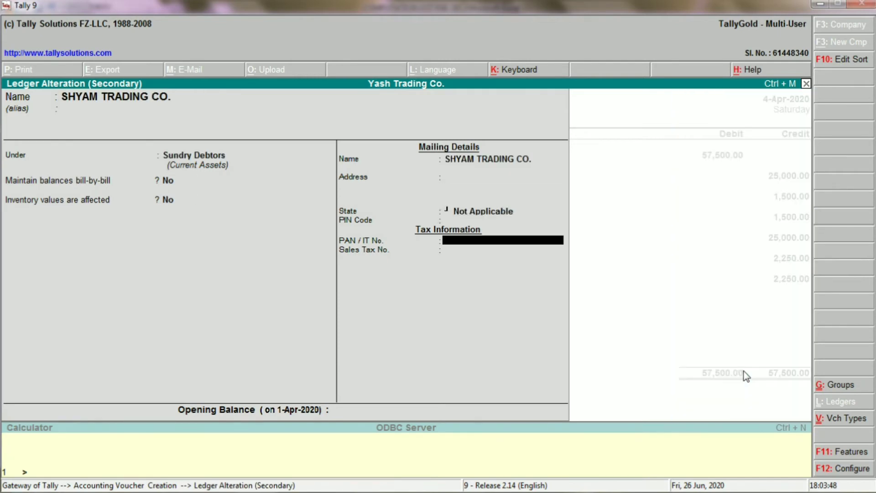
{"action": "key", "text": "ctrl+a"}
{"action": "key", "text": "Return"}
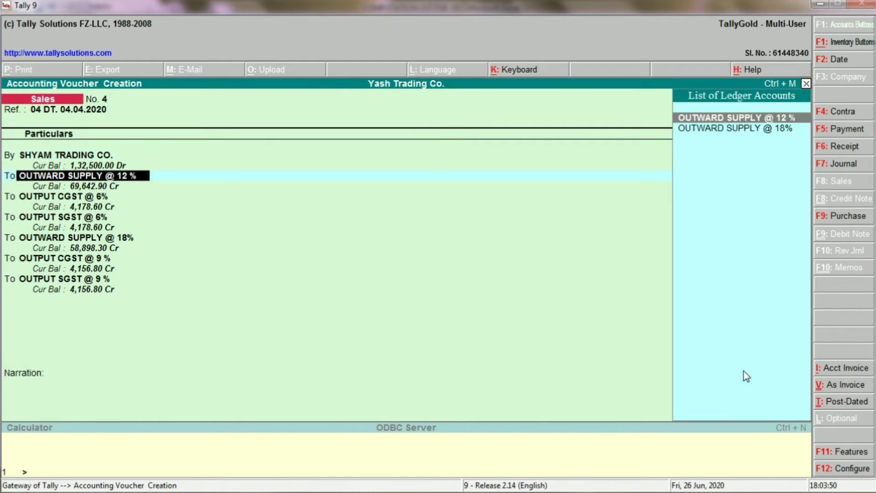
Step: Go through the OUTWARD SUPPLY @ 12 % ledger's master details and return to its credit amount in the voucher
{"action": "key", "text": "ctrl+Return"}
{"action": "key", "text": "Return"}
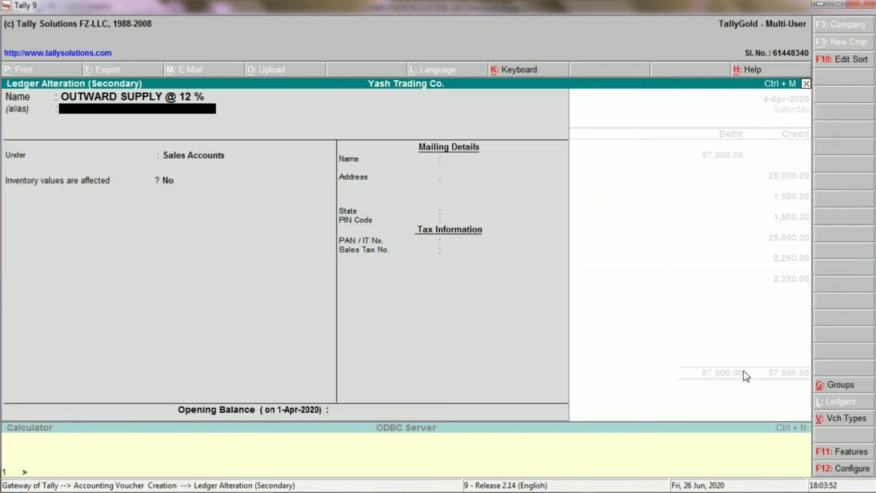
{"action": "key", "text": "Return"}
{"action": "key", "text": "Return"}
{"action": "key", "text": "Return"}
{"action": "key", "text": "Return"}
{"action": "key", "text": "Return"}
{"action": "key", "text": "Return"}
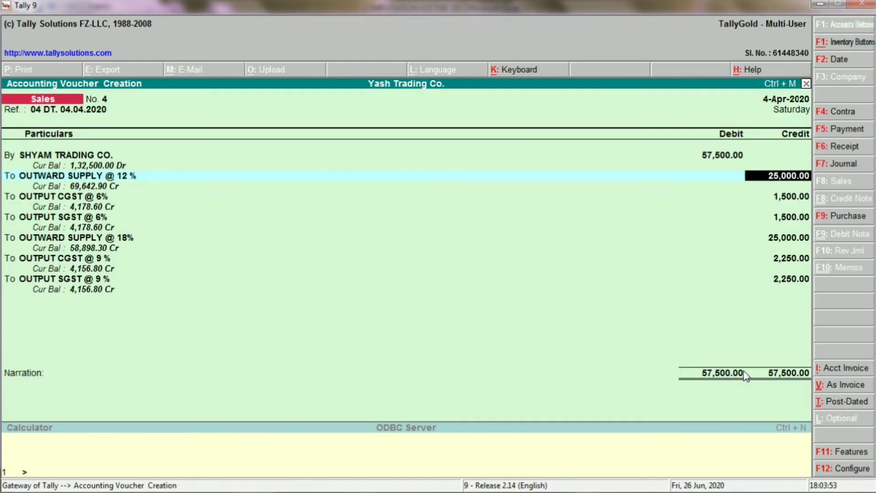
Step: Open the OUTPUT CGST @ 6% ledger from its voucher line, go through its group and duty details, and return to its credit amount
{"action": "key", "text": "Return"}
{"action": "key", "text": "Return"}
{"action": "key", "text": "ctrl+Return"}
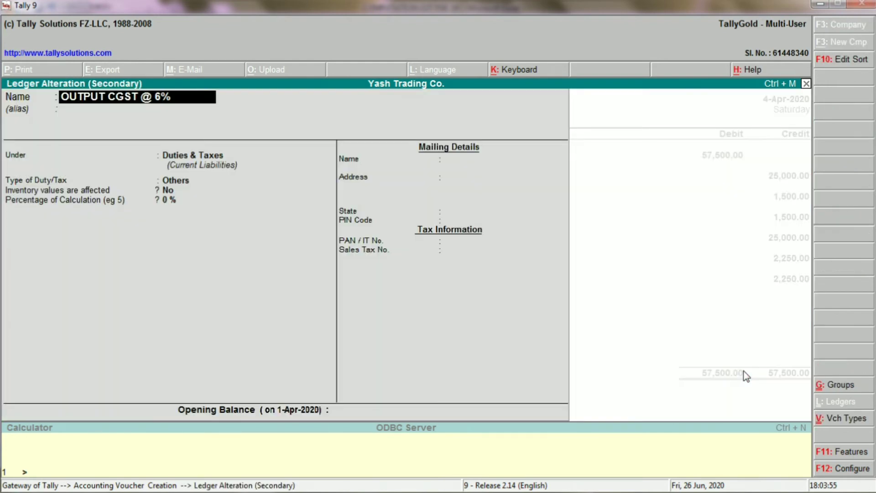
{"action": "key", "text": "Return"}
{"action": "key", "text": "Return"}
{"action": "key", "text": "Return"}
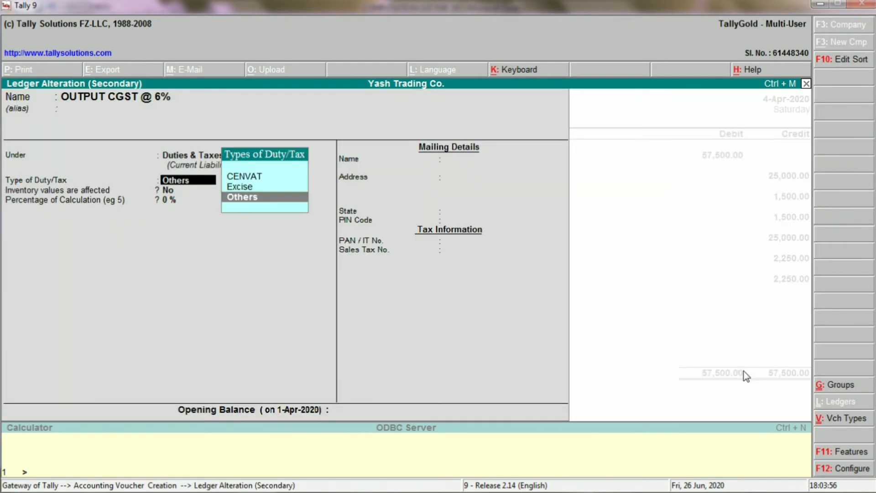
{"action": "key", "text": "Return"}
{"action": "key", "text": "Return"}
{"action": "key", "text": "Return"}
{"action": "key", "text": "Return"}
{"action": "key", "text": "Return"}
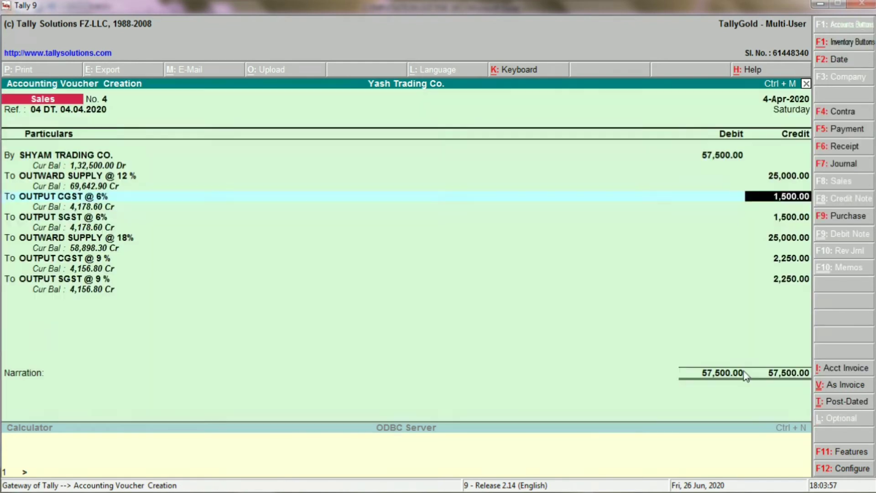
Step: Open the OUTPUT SGST @ 6% ledger from its voucher line, go through its duty and percentage settings, and return to its credit amount
{"action": "key", "text": "Return"}
{"action": "key", "text": "Return"}
{"action": "key", "text": "ctrl+Return"}
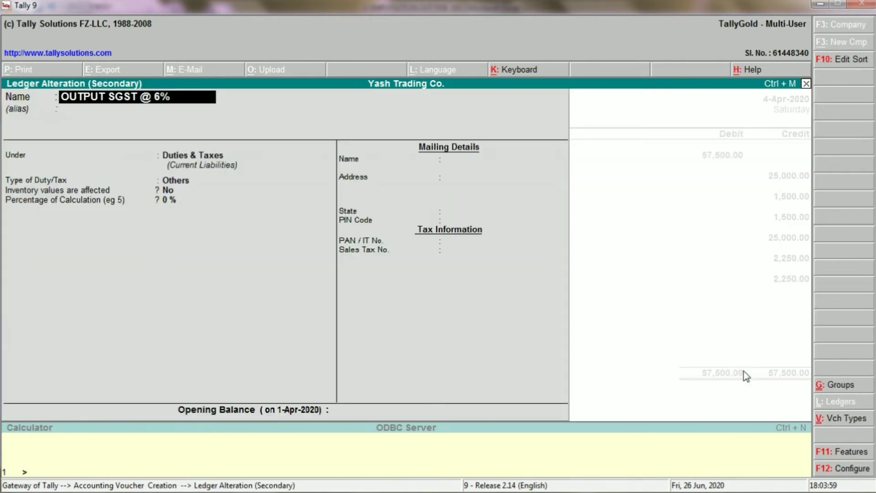
{"action": "key", "text": "Return"}
{"action": "key", "text": "Return"}
{"action": "key", "text": "Return"}
{"action": "key", "text": "Return"}
{"action": "key", "text": "Return"}
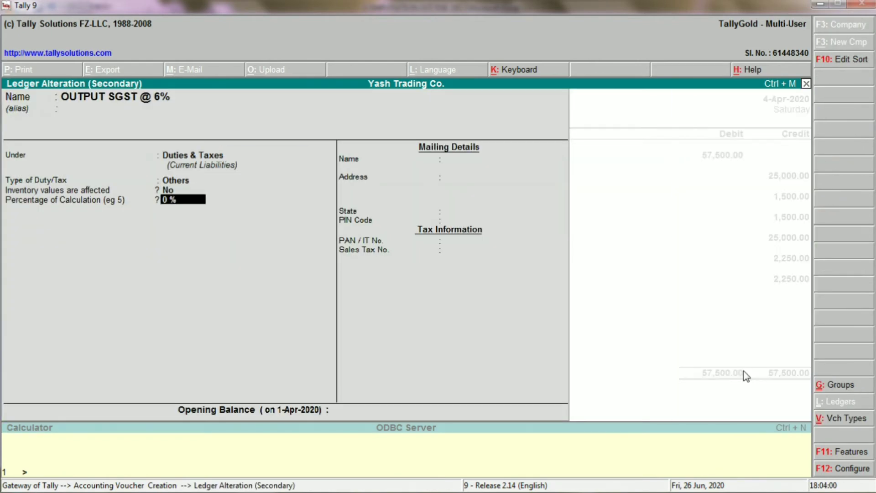
{"action": "key", "text": "Return"}
{"action": "key", "text": "Return"}
{"action": "key", "text": "Return"}
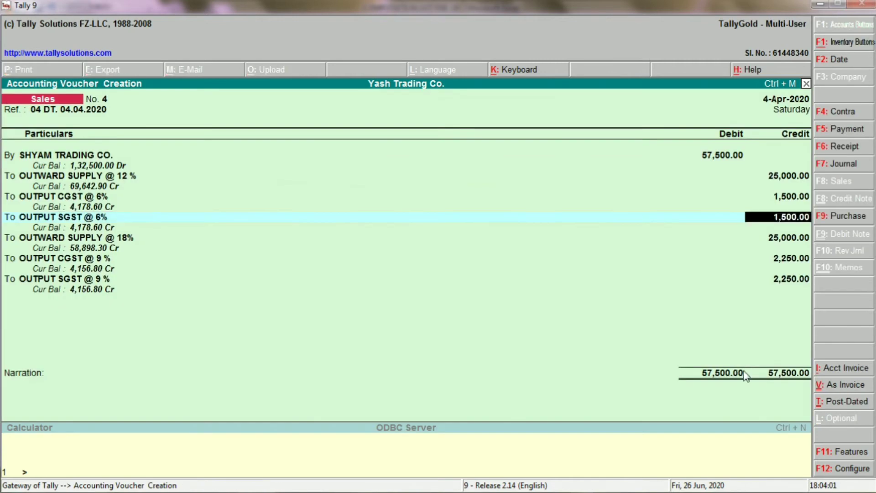
Step: Review the OUTWARD SUPPLY @ 18% ledger's group, inventory setting and opening balance, and return to its credit amount in the voucher
{"action": "key", "text": "Return"}
{"action": "key", "text": "Return"}
{"action": "key", "text": "ctrl+Return"}
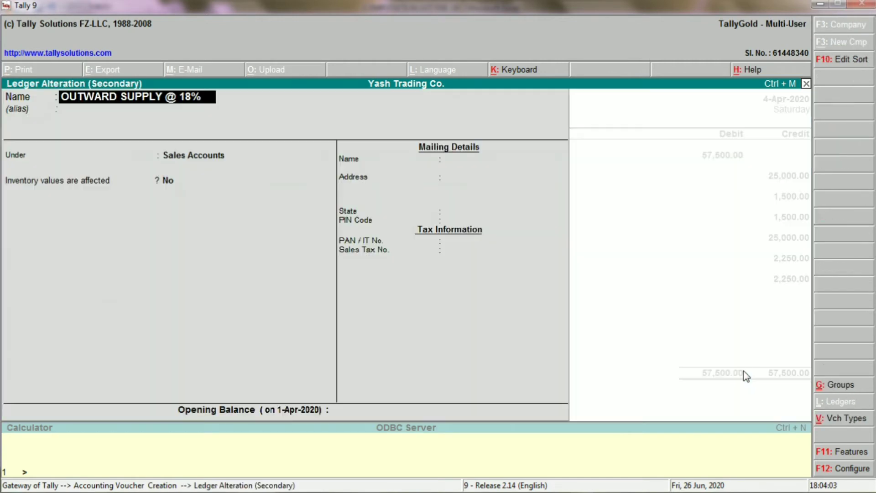
{"action": "key", "text": "Return"}
{"action": "key", "text": "Return"}
{"action": "key", "text": "Return"}
{"action": "key", "text": "Return"}
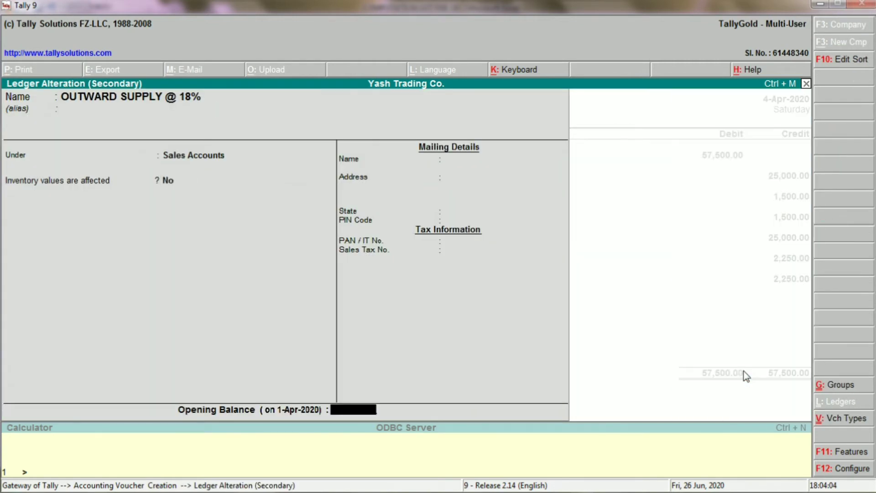
{"action": "key", "text": "Return"}
{"action": "key", "text": "Return"}
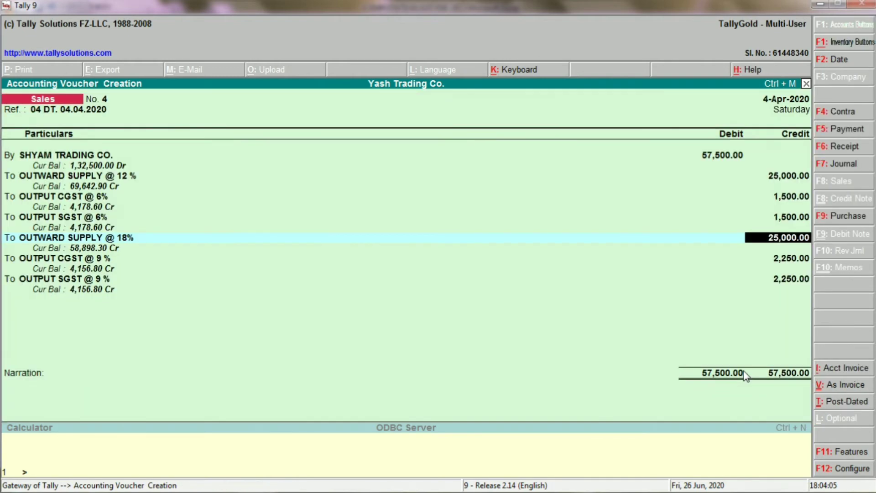
Step: Review the OUTPUT CGST @ 9 % ledger's master details through to the opening balance, and move on to the voucher's last line
{"action": "key", "text": "Return"}
{"action": "key", "text": "Return"}
{"action": "key", "text": "ctrl+Return"}
{"action": "key", "text": "Return"}
{"action": "key", "text": "Return"}
{"action": "key", "text": "Return"}
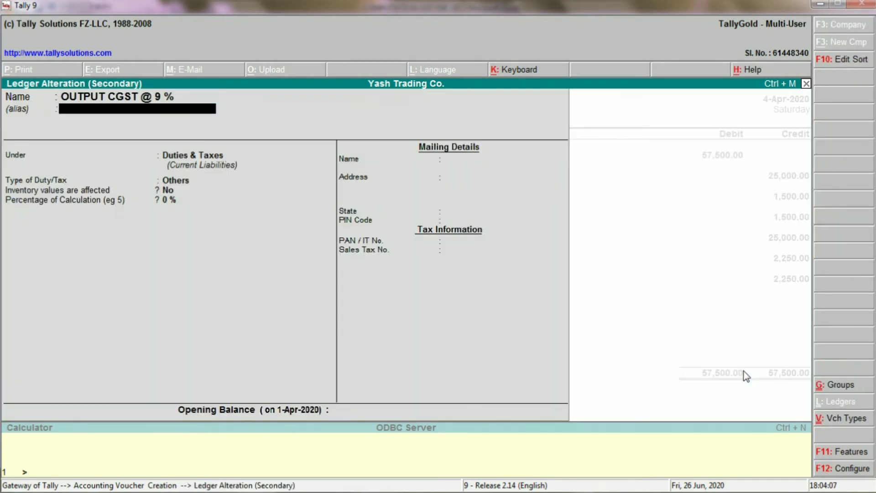
{"action": "key", "text": "Return"}
{"action": "key", "text": "Return"}
{"action": "key", "text": "Return"}
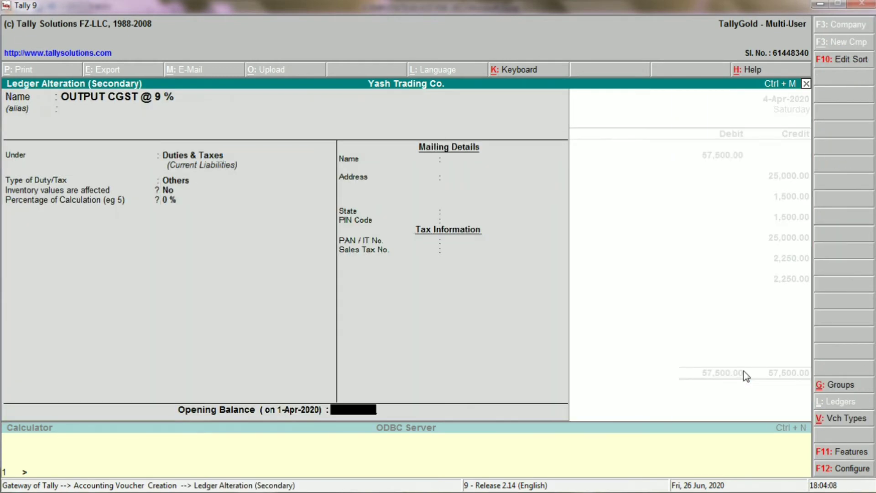
{"action": "key", "text": "Return"}
{"action": "key", "text": "Return"}
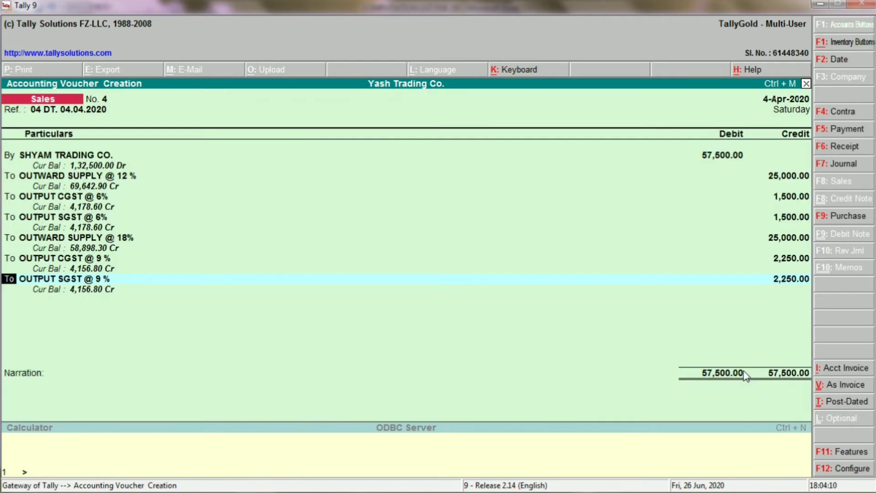
Step: Review the OUTPUT SGST @ 9 % ledger's group, duty type and calculation settings, and return to its credit amount in the voucher
{"action": "key", "text": "Return"}
{"action": "key", "text": "ctrl+Return"}
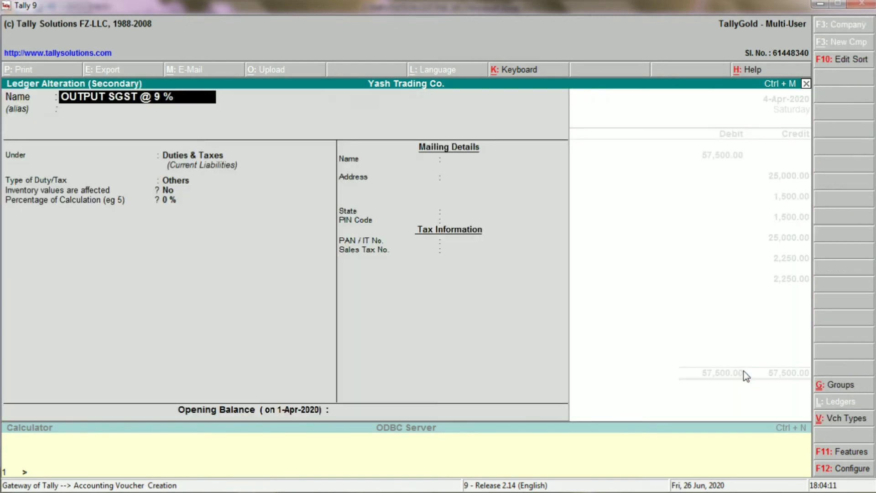
{"action": "key", "text": "Return"}
{"action": "key", "text": "Return"}
{"action": "key", "text": "Return"}
{"action": "key", "text": "Return"}
{"action": "key", "text": "Return"}
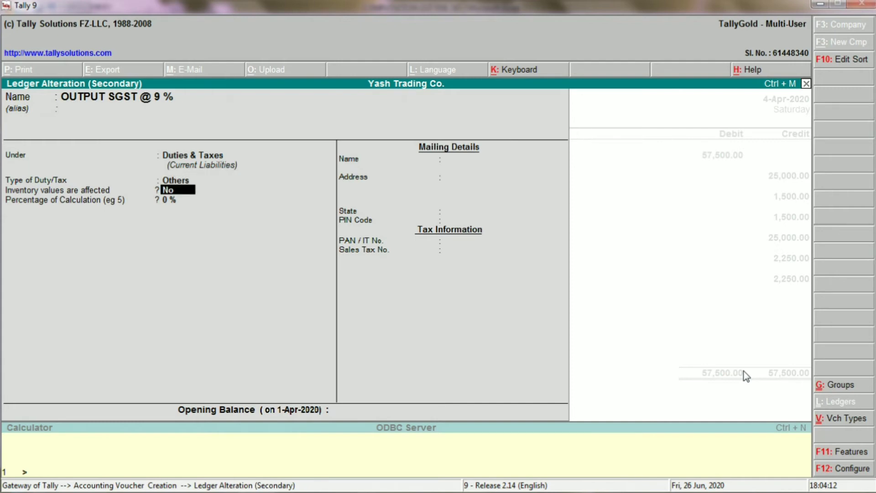
{"action": "key", "text": "Return"}
{"action": "key", "text": "Return"}
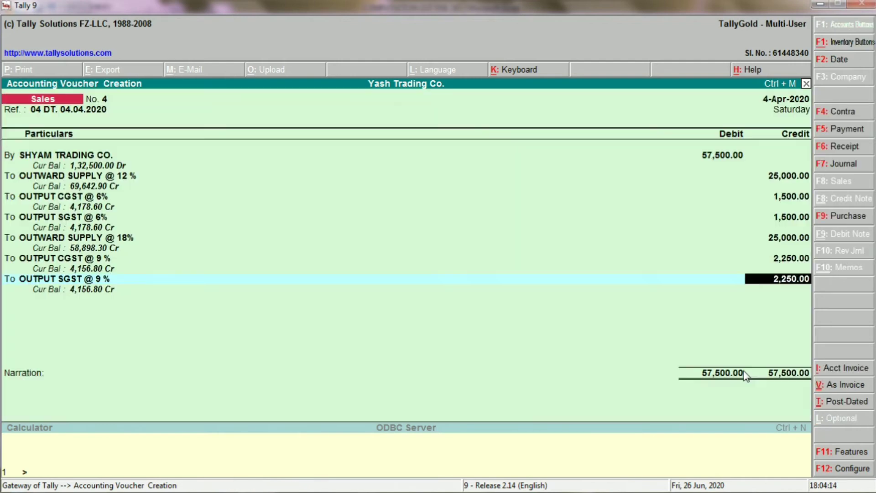
Step: Enter the narration INVOICE NO. 04 DATE 04.04.2020 and accept the sales voucher
{"action": "key", "text": "Return"}
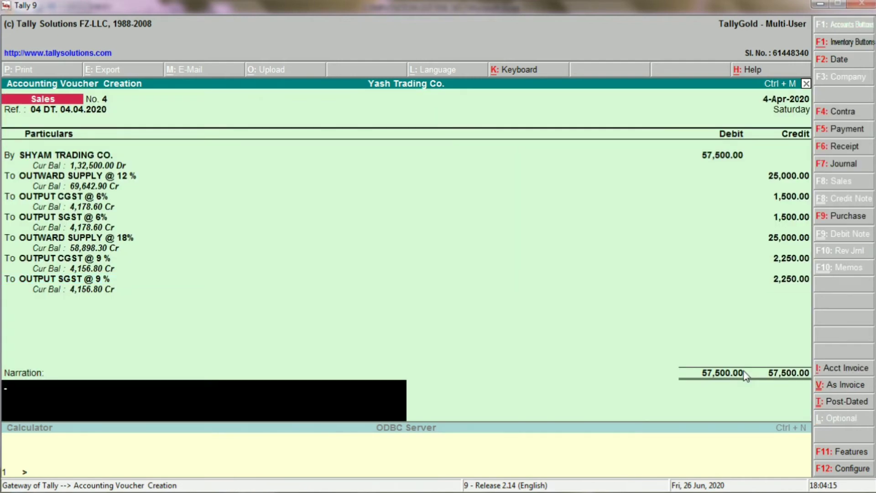
{"action": "type", "text": "INVOICE NO. 04"}
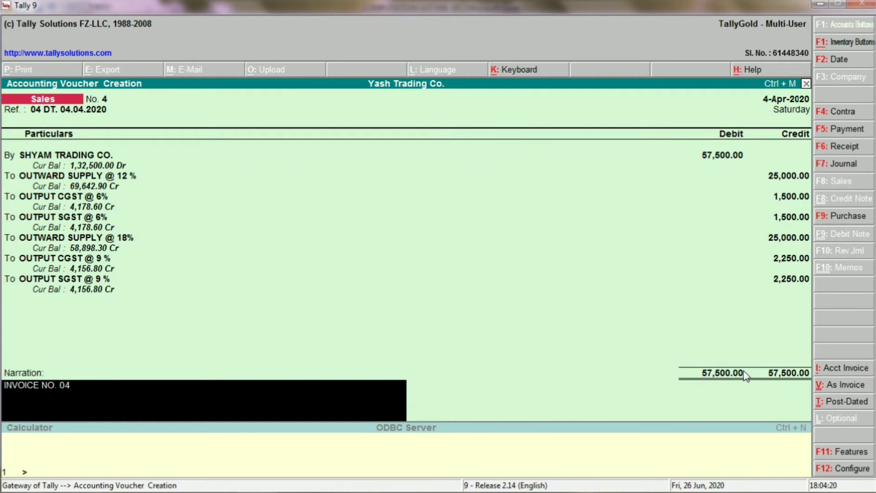
{"action": "type", "text": " DATE 04.04.2020"}
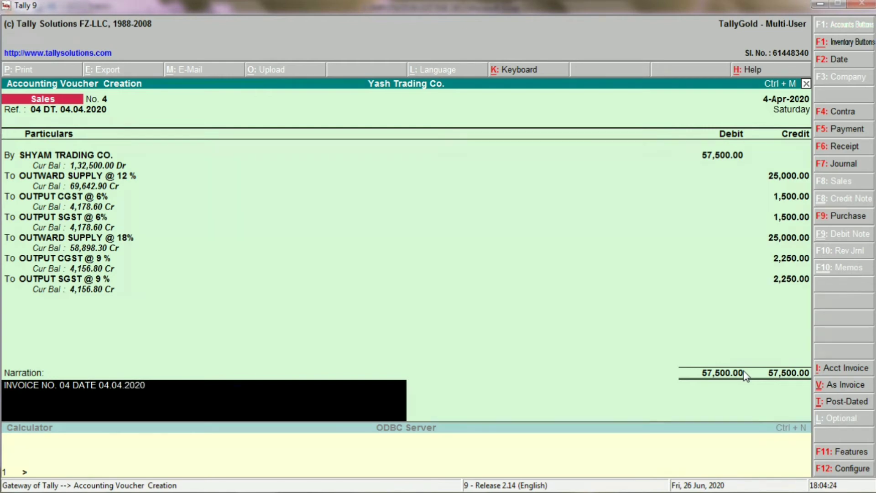
{"action": "key", "text": "Return"}
{"action": "key", "text": "Return"}
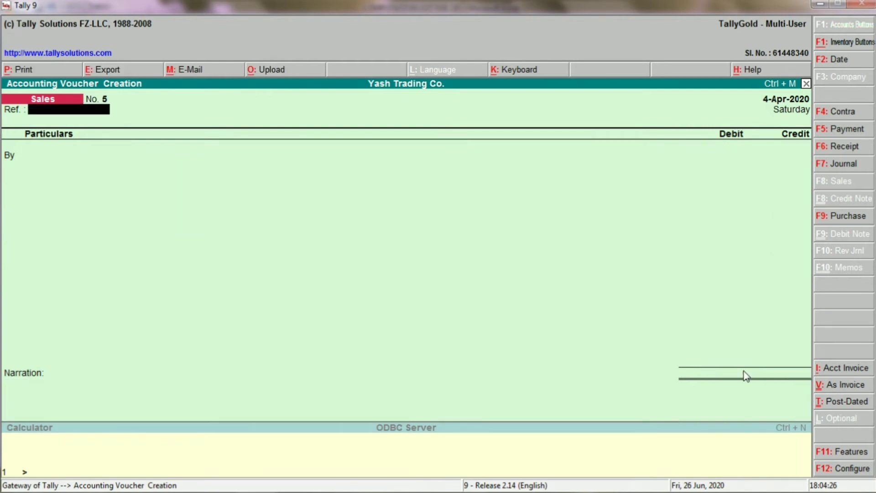
Step: Check the multi-GST sale entry in the Excel worksheet, switch back to Tally, and quit voucher creation to the Gateway of Tally
{"action": "key", "text": "alt+Tab"}
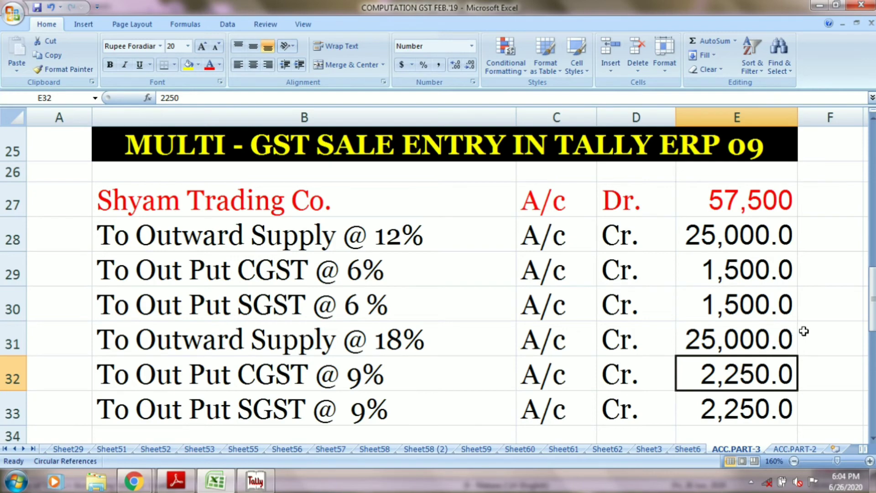
{"action": "left_click_drag", "start_coordinate": [872, 299], "coordinate": [871, 361]}
{"action": "key", "text": "alt+Tab"}
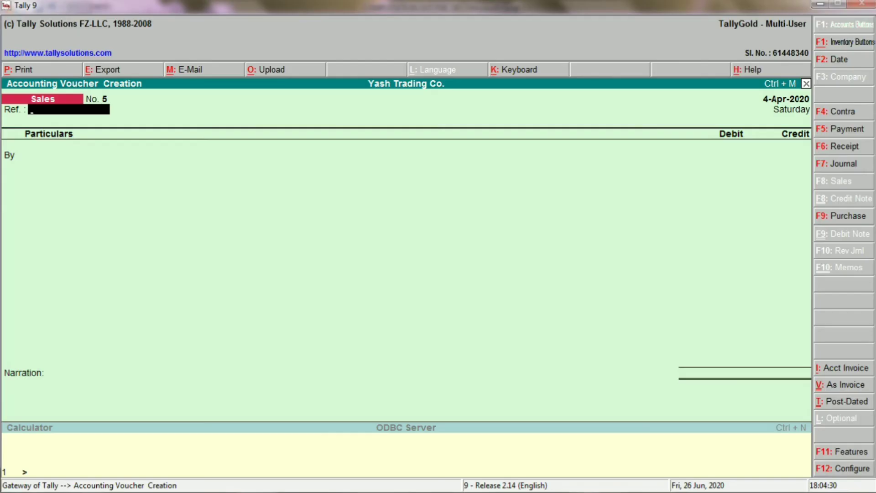
{"action": "key", "text": "Escape"}
{"action": "key", "text": "y"}
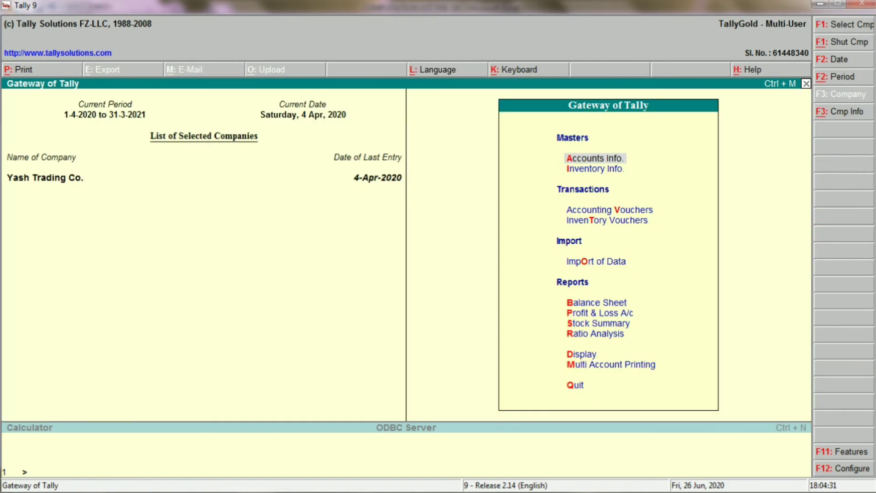
Step: Open the Profit & Loss A/c in detailed view and move to the Sales Accounts side
{"action": "key", "text": "p"}
{"action": "key", "text": "alt+F1"}
{"action": "key", "text": "Right"}
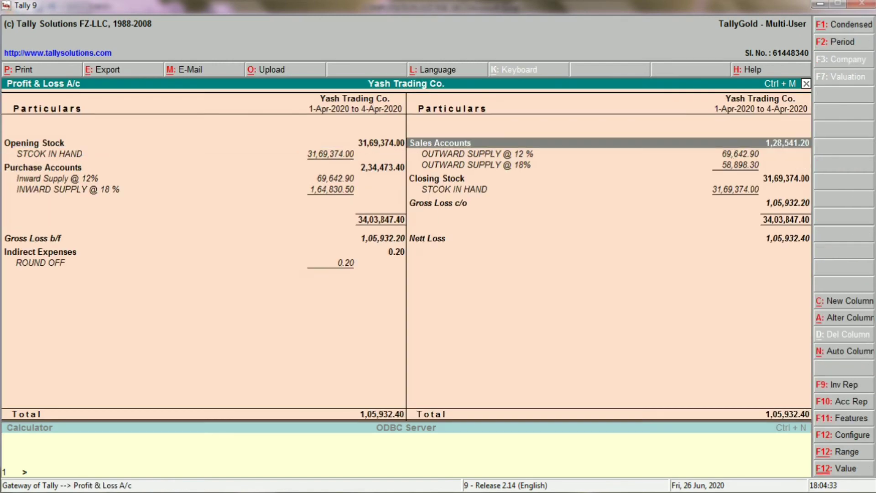
Step: Drill into OUTWARD SUPPLY @ 12 %, examine its April sales vouchers 3 and 4, and return to the Profit & Loss A/c
{"action": "key", "text": "Down"}
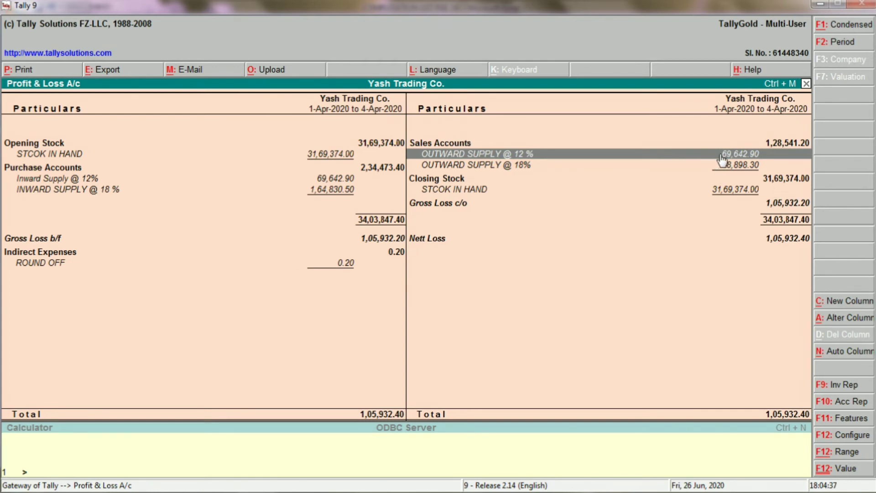
{"action": "key", "text": "Return"}
{"action": "key", "text": "Return"}
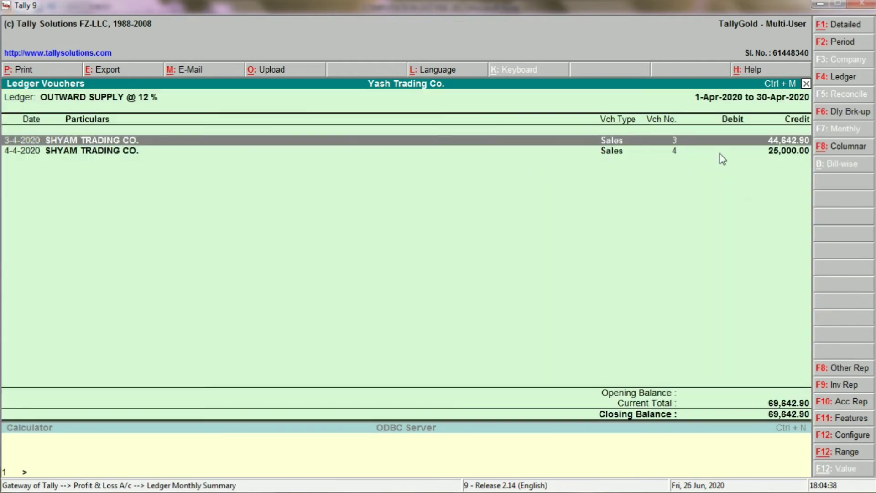
{"action": "key", "text": "Return"}
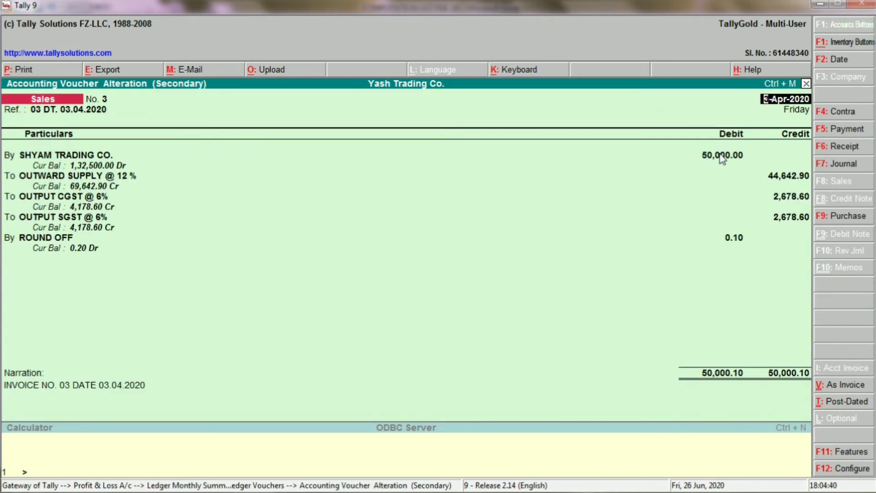
{"action": "key", "text": "Escape"}
{"action": "key", "text": "Down"}
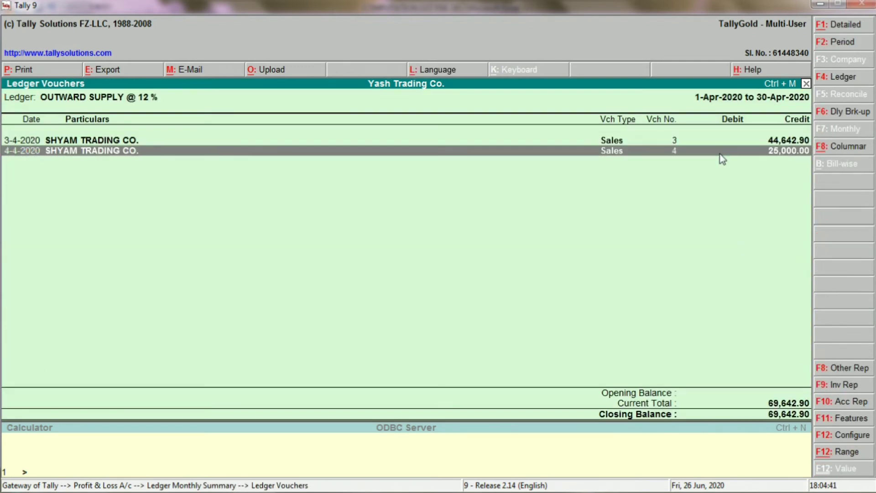
{"action": "key", "text": "Return"}
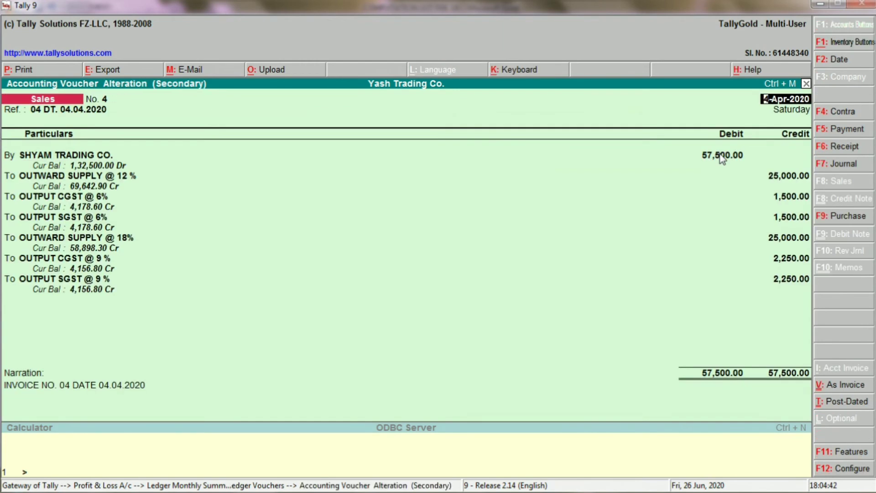
{"action": "key", "text": "Escape"}
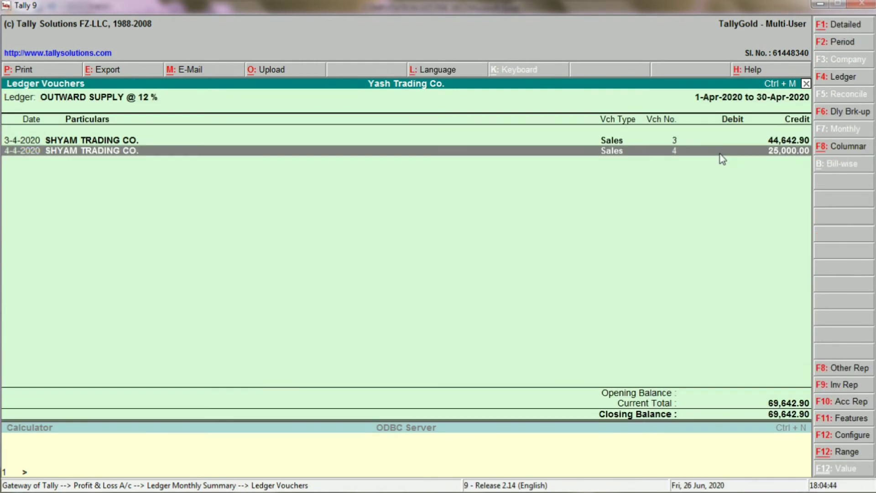
{"action": "key", "text": "Escape"}
{"action": "key", "text": "Escape"}
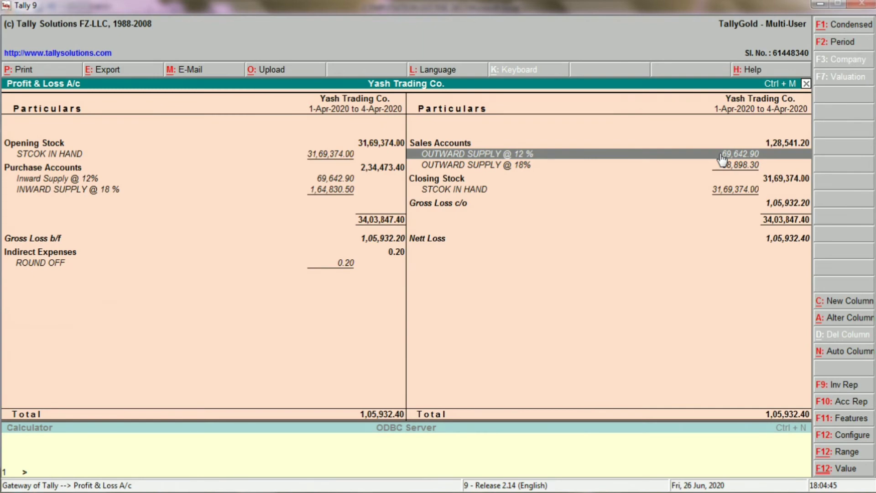
Step: Drill into the April vouchers of OUTWARD SUPPLY @ 18%, examine sales voucher 1, and return to the ledger vouchers list
{"action": "key", "text": "Down"}
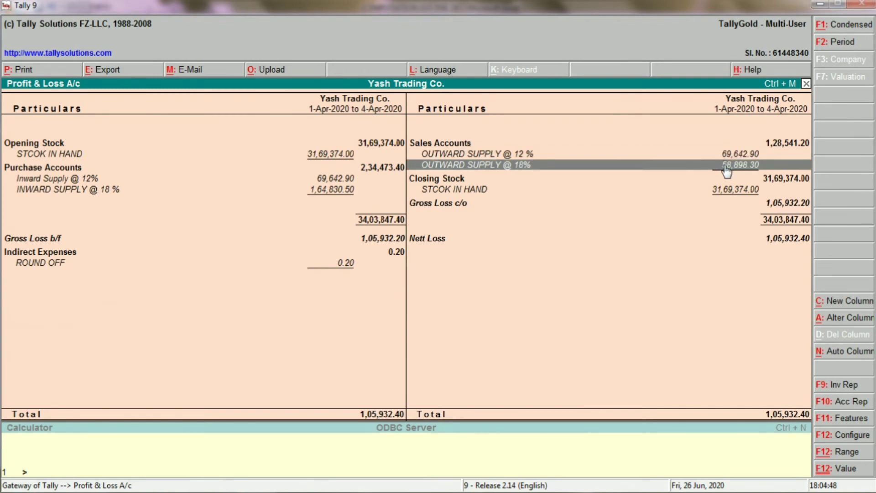
{"action": "key", "text": "Return"}
{"action": "key", "text": "Return"}
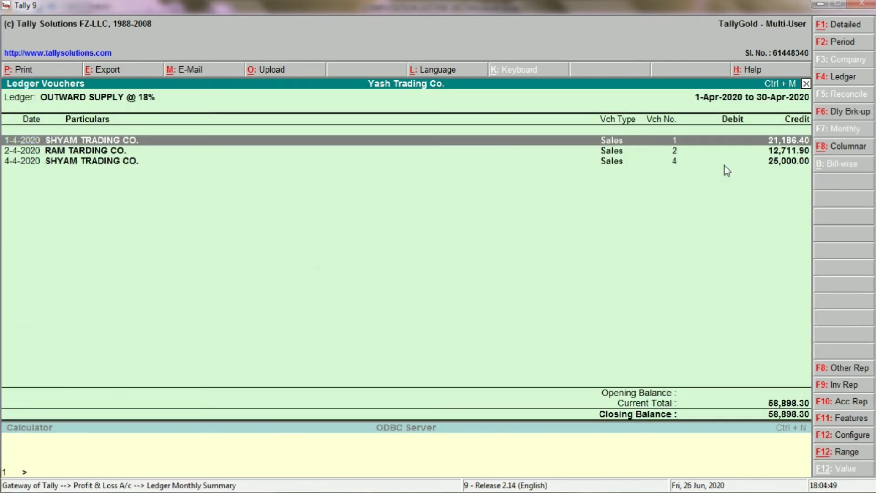
{"action": "key", "text": "Return"}
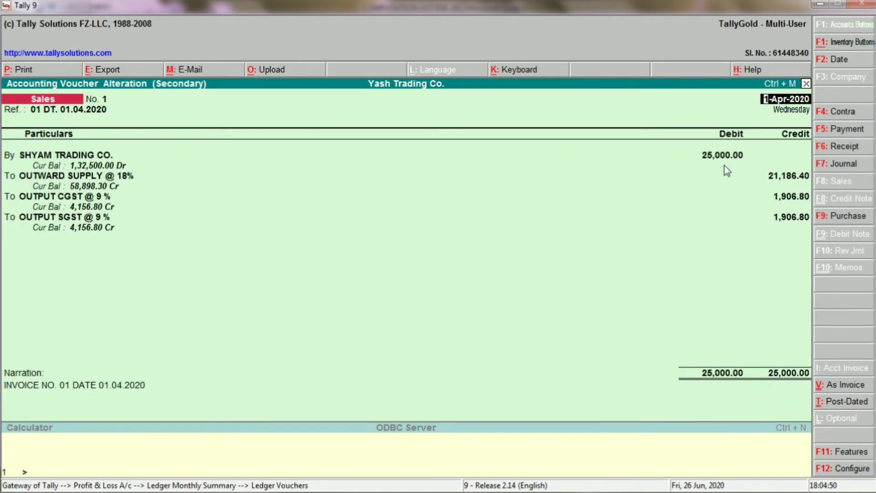
{"action": "key", "text": "Escape"}
{"action": "key", "text": "Return"}
Step: Examine sales vouchers 2 and 4 in the OUTWARD SUPPLY @ 18% ledger, then return to the Profit & Loss A/c
{"action": "key", "text": "Down"}
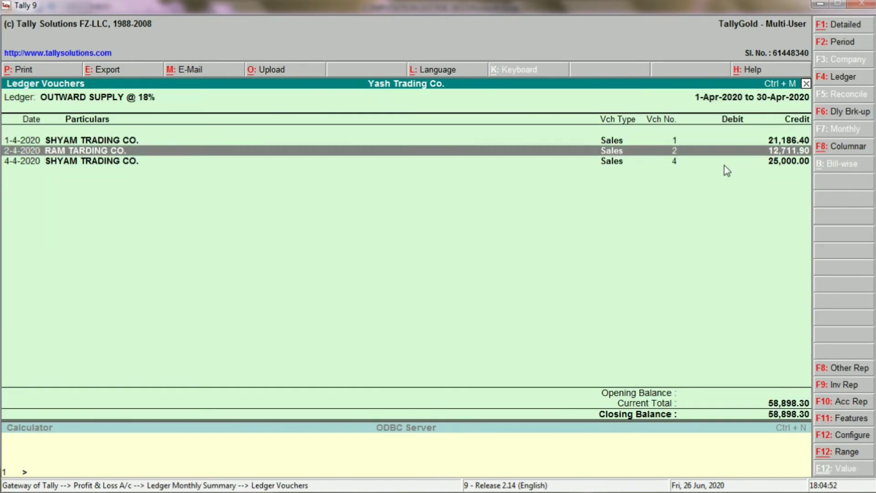
{"action": "key", "text": "Return"}
{"action": "key", "text": "Escape"}
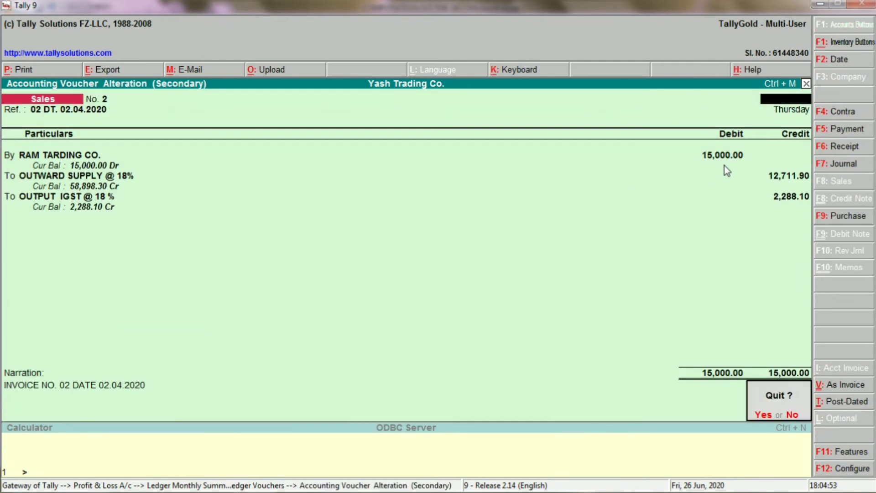
{"action": "key", "text": "Return"}
{"action": "key", "text": "Down"}
{"action": "key", "text": "Return"}
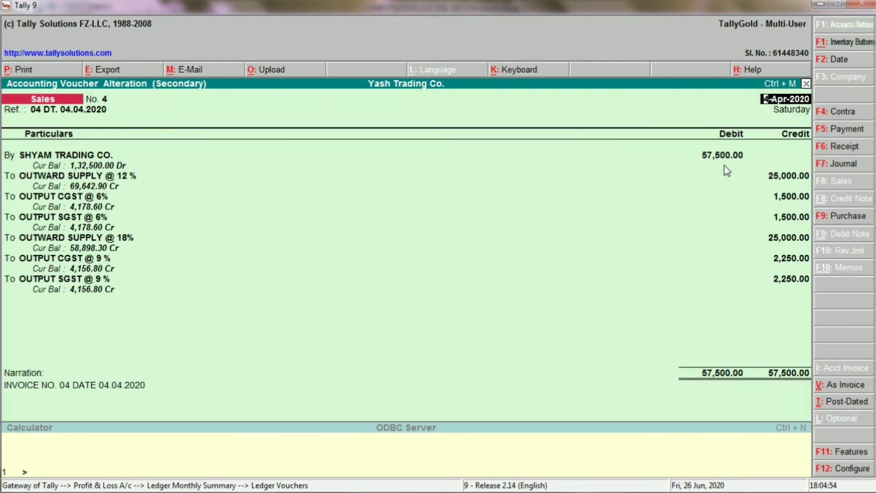
{"action": "key", "text": "Escape"}
{"action": "key", "text": "Return"}
{"action": "key", "text": "Escape"}
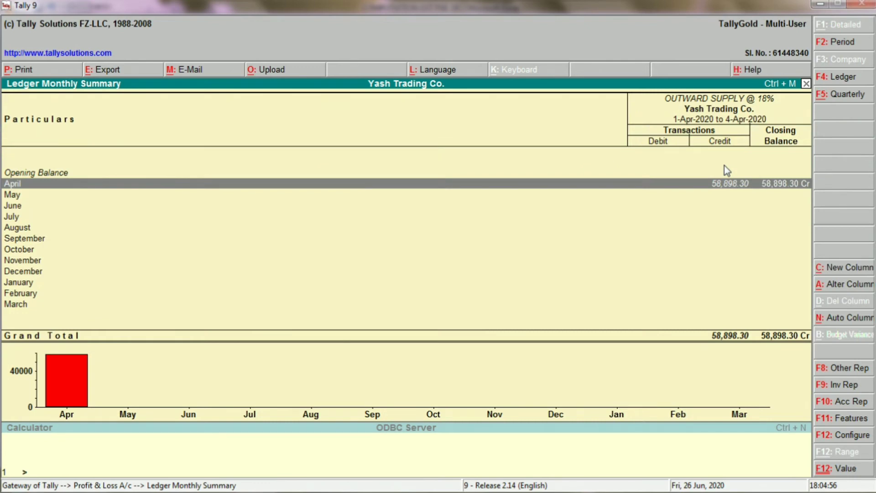
{"action": "key", "text": "Escape"}
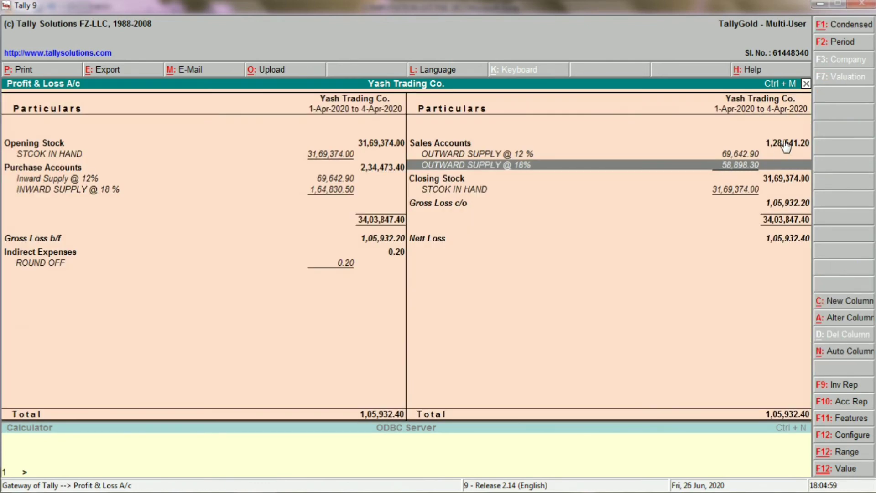
Step: Leave the Profit & Loss A/c and open the Balance Sheet in detailed view
{"action": "key", "text": "Escape"}
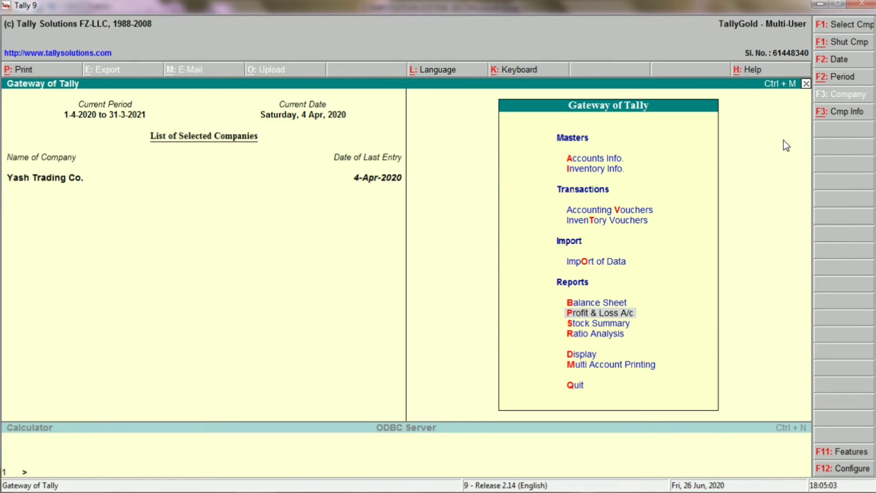
{"action": "key", "text": "Up"}
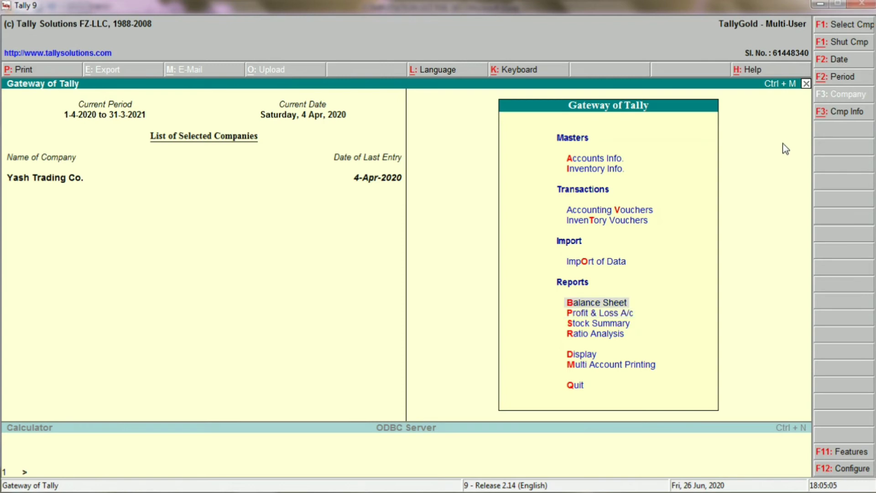
{"action": "left_click", "coordinate": [616, 305]}
{"action": "key", "text": "alt+F1"}
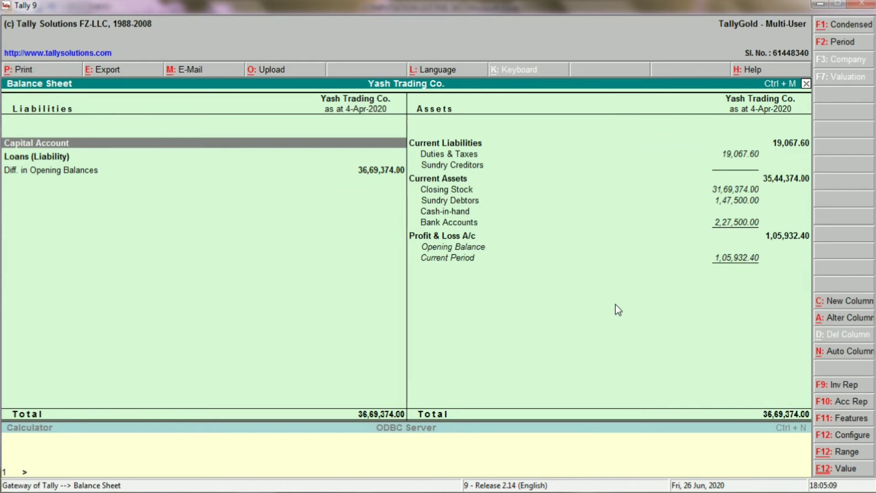
Step: Open the Sundry Debtors group under Current Assets on the Assets side of the Balance Sheet
{"action": "key", "text": "Right"}
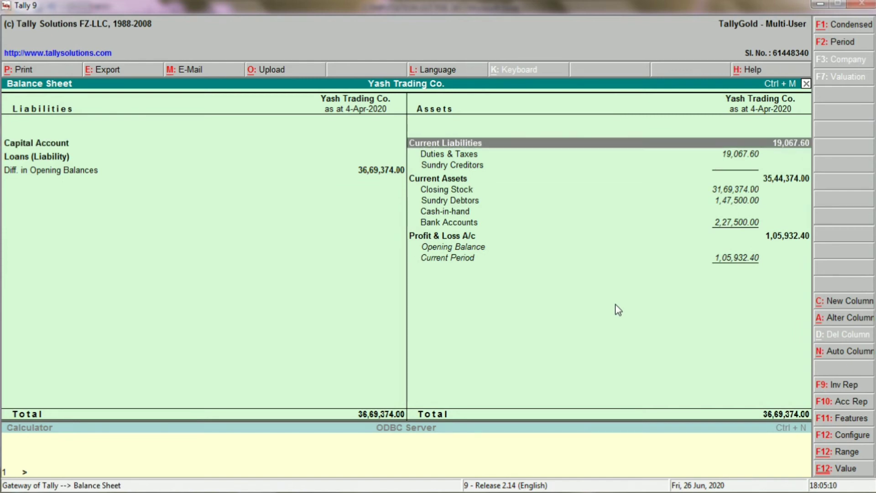
{"action": "key", "text": "Down"}
{"action": "key", "text": "Down"}
{"action": "key", "text": "Down"}
{"action": "key", "text": "Down"}
{"action": "key", "text": "Down"}
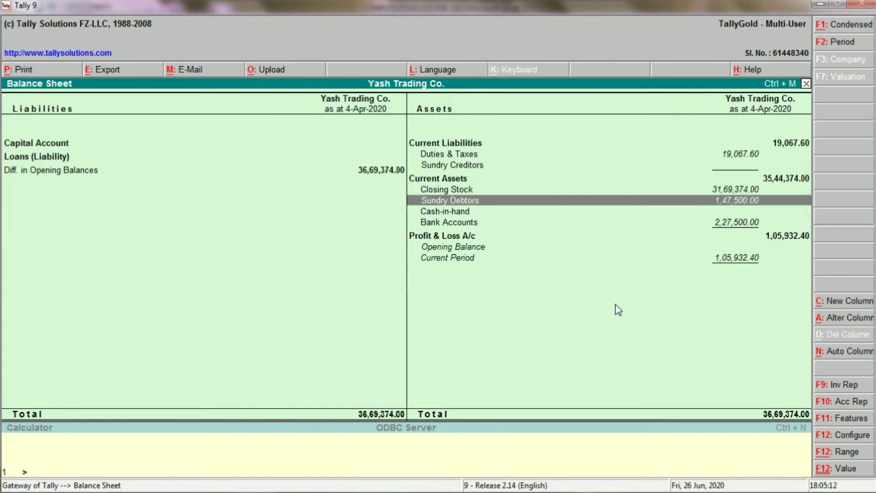
{"action": "key", "text": "Return"}
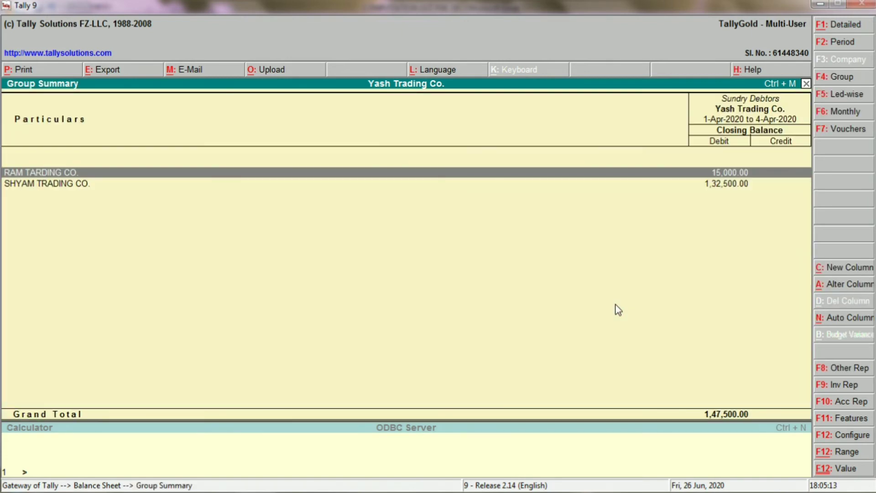
Step: Review RAM TARDING CO.'s monthly summary and SHYAM TRADING CO.'s April vouchers, returning to the Sundry Debtors summary
{"action": "key", "text": "Return"}
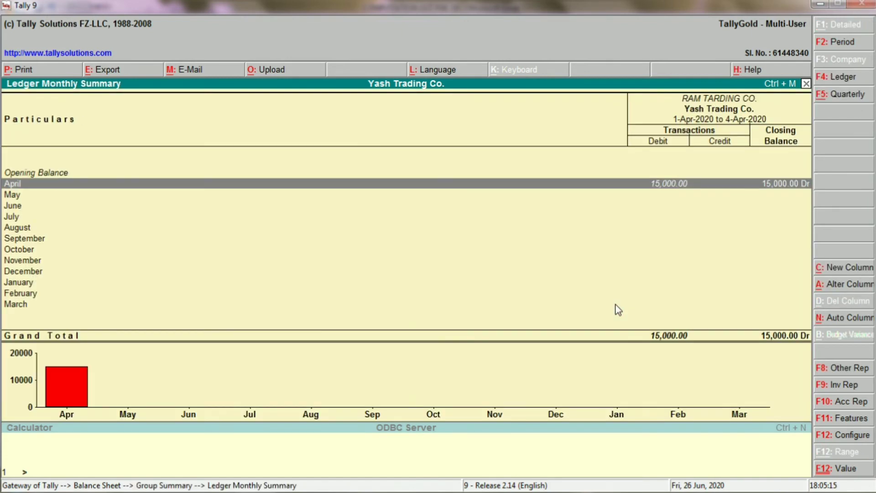
{"action": "key", "text": "Escape"}
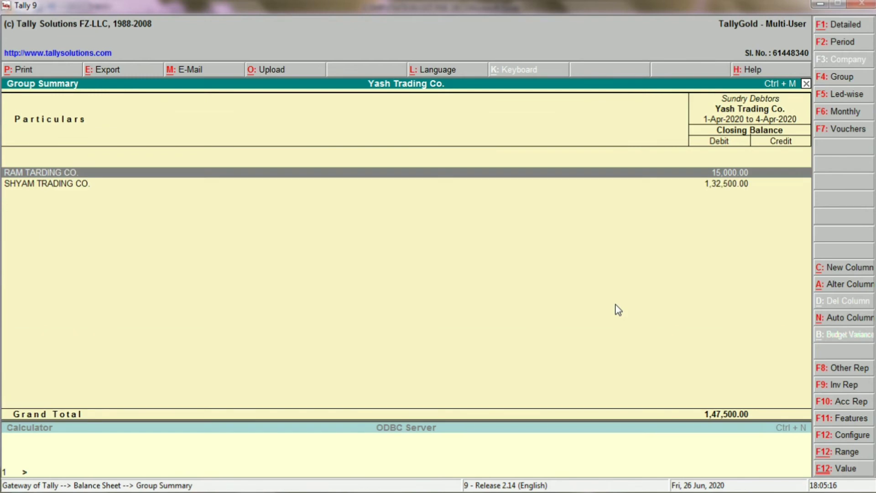
{"action": "key", "text": "Down"}
{"action": "key", "text": "Return"}
{"action": "key", "text": "Return"}
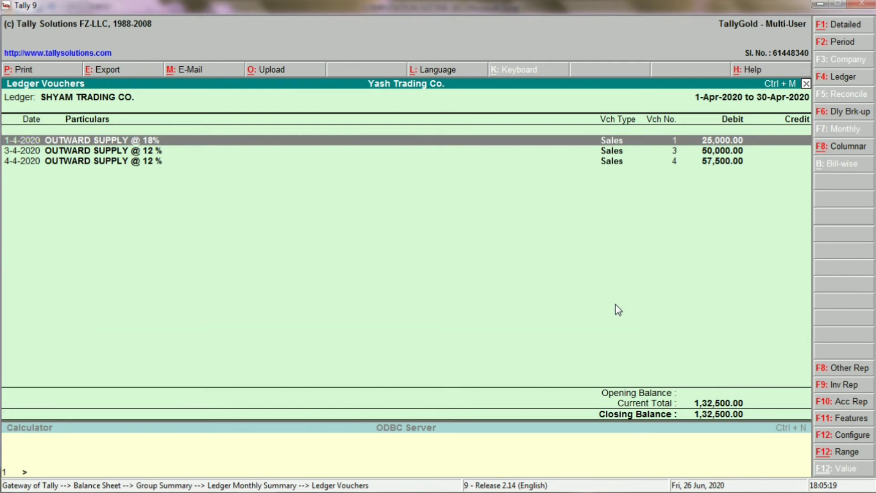
{"action": "key", "text": "Escape"}
{"action": "key", "text": "Escape"}
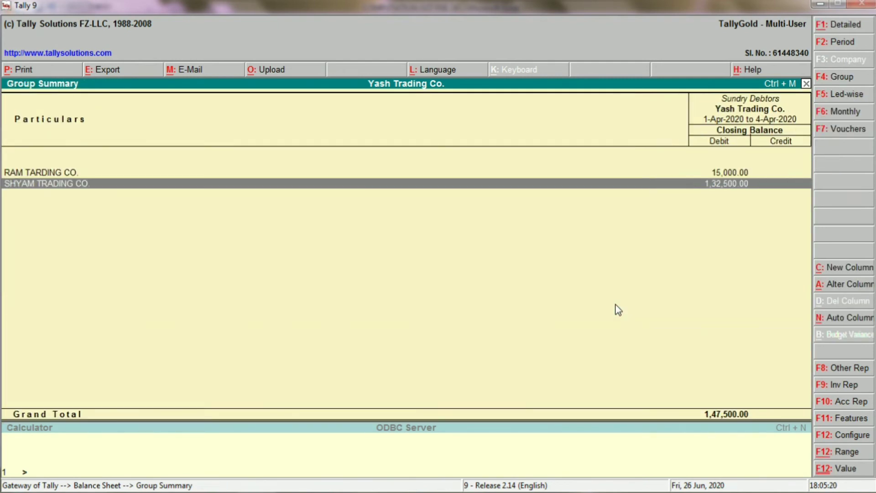
Step: Examine RAM TARDING CO.'s April ledger vouchers and return to the Sundry Debtors summary
{"action": "key", "text": "Up"}
{"action": "key", "text": "Return"}
{"action": "key", "text": "Return"}
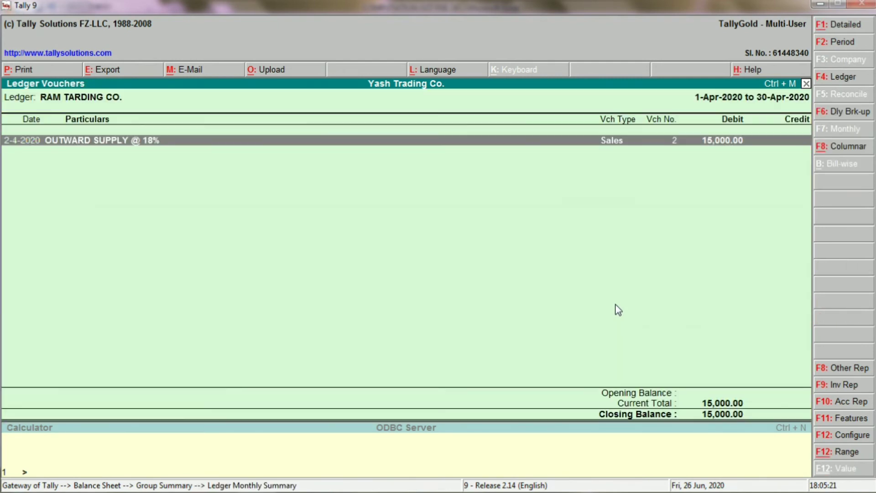
{"action": "key", "text": "Escape"}
{"action": "key", "text": "Escape"}
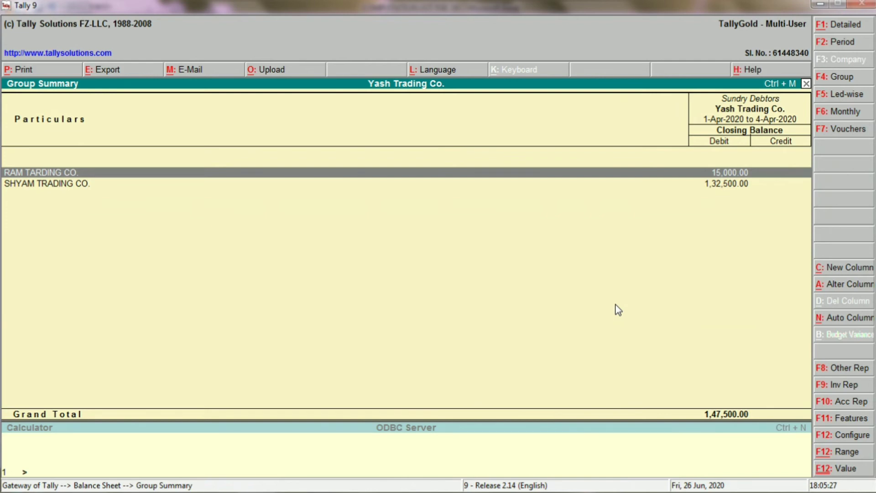
Step: Open RAM TARDING CO.'s sales voucher 2 to check its entries, then quit back to the Sundry Debtors summary
{"action": "key", "text": "Return"}
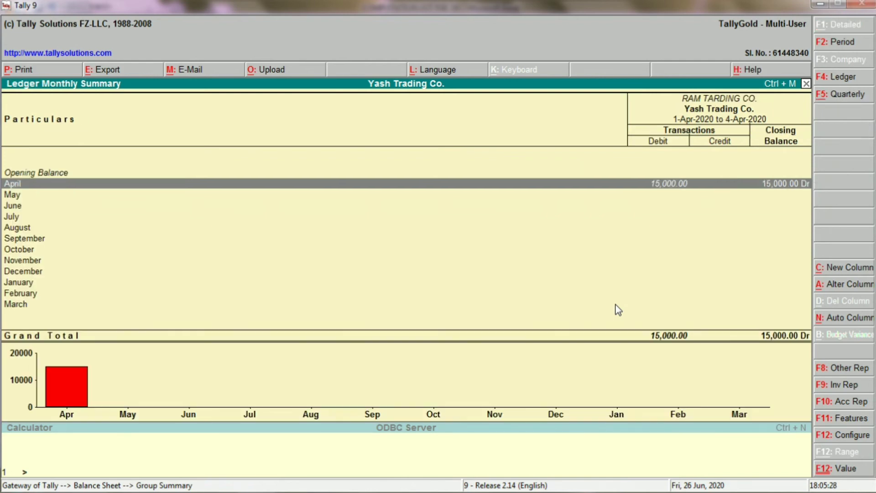
{"action": "key", "text": "Return"}
{"action": "key", "text": "Return"}
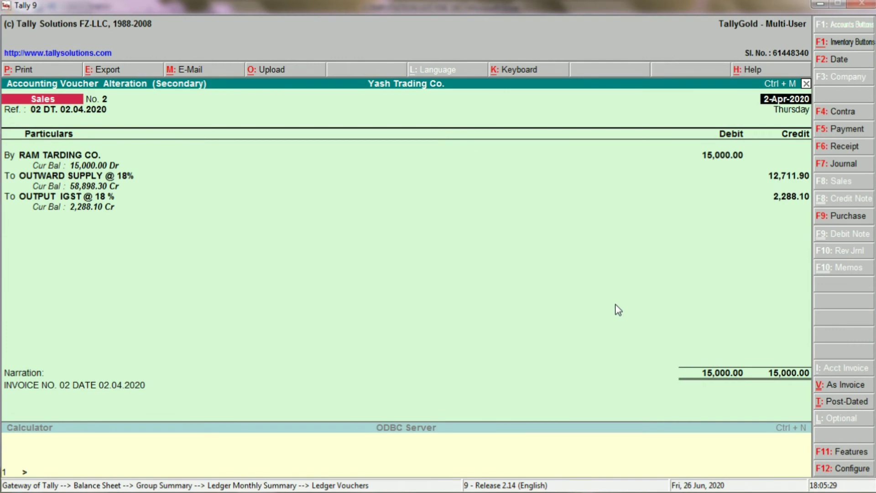
{"action": "key", "text": "Escape"}
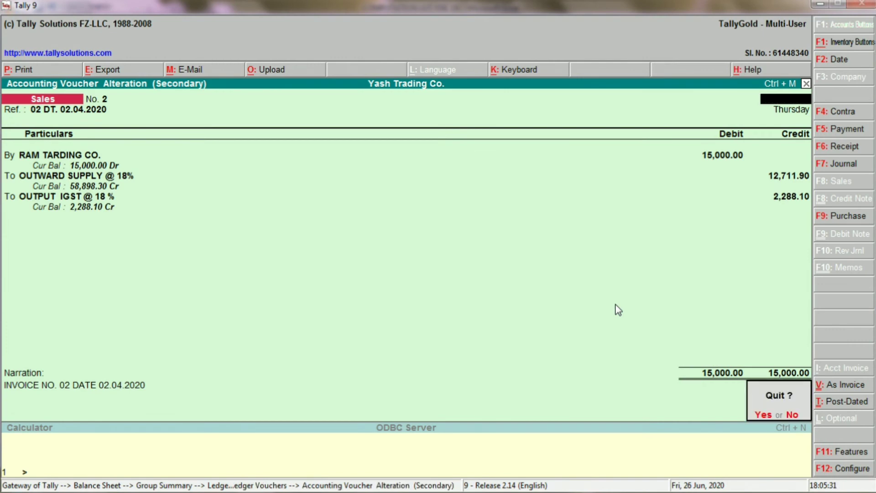
{"action": "key", "text": "Return"}
{"action": "key", "text": "Escape"}
{"action": "key", "text": "Escape"}
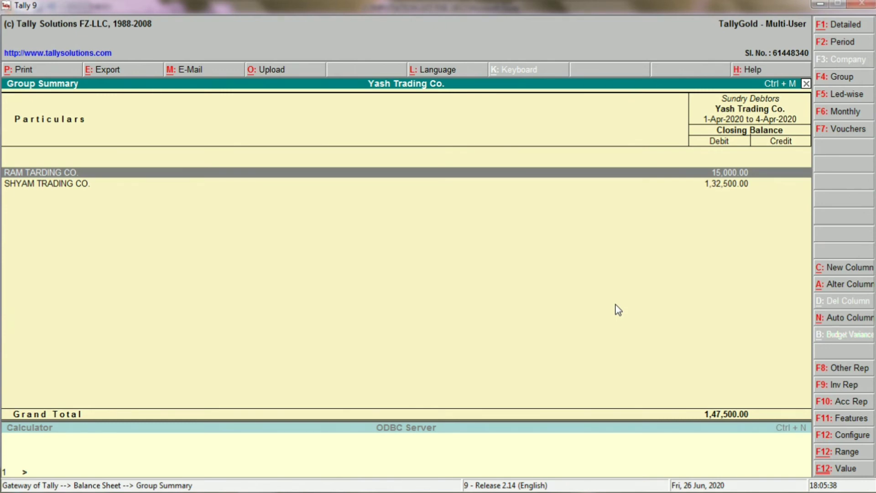
Step: Return to the Gateway of Tally and start a new Receipt voucher in Accounting Vouchers
{"action": "key", "text": "Escape"}
{"action": "key", "text": "Escape"}
{"action": "key", "text": "Up"}
{"action": "key", "text": "Up"}
{"action": "key", "text": "Up"}
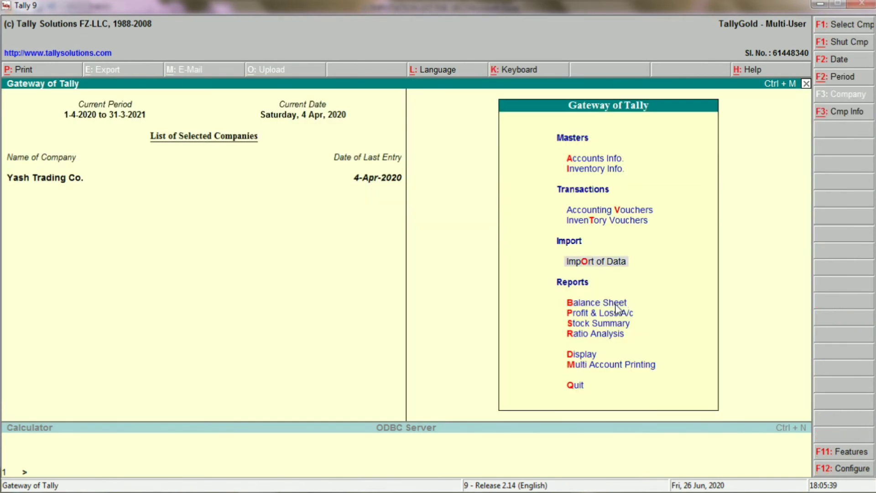
{"action": "key", "text": "Return"}
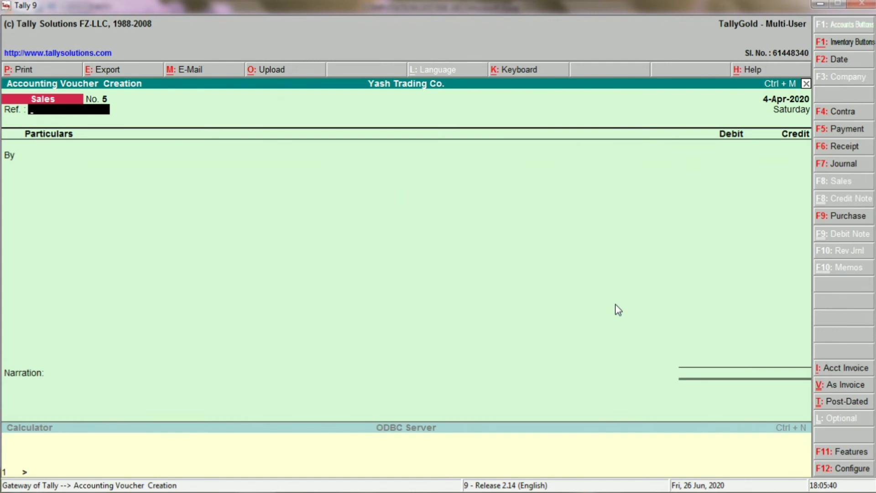
{"action": "left_click", "coordinate": [847, 147]}
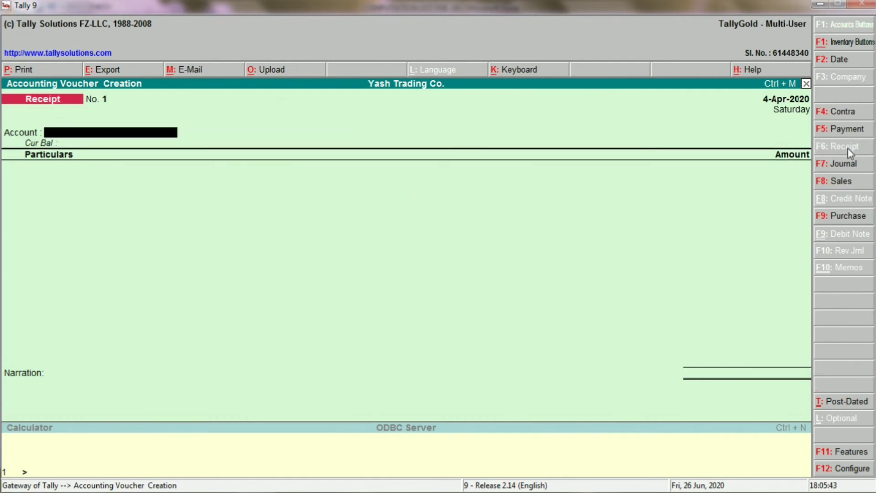
Step: Set the receipt account to OBC BANK and, after checking the party in the Excel worksheet, select the SHYAM TRADING CO. ledger
{"action": "type", "text": "OBC"}
{"action": "key", "text": "Return"}
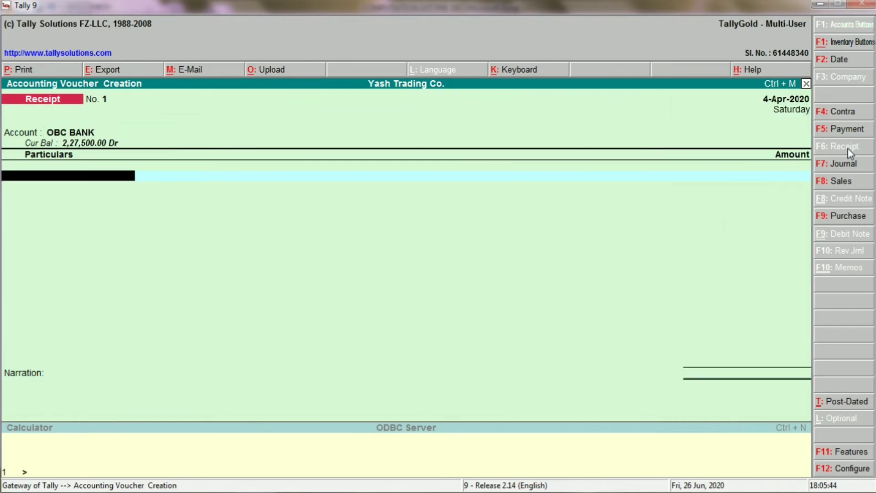
{"action": "key", "text": "alt+Tab"}
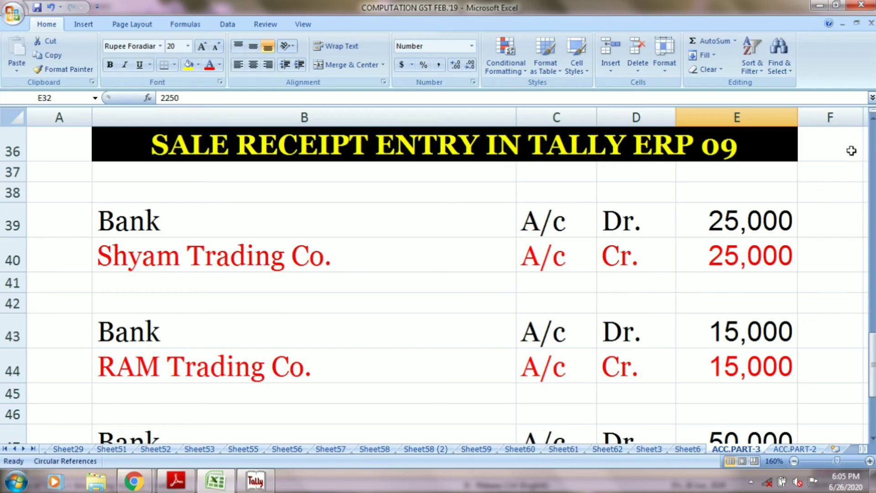
{"action": "left_click", "coordinate": [287, 255]}
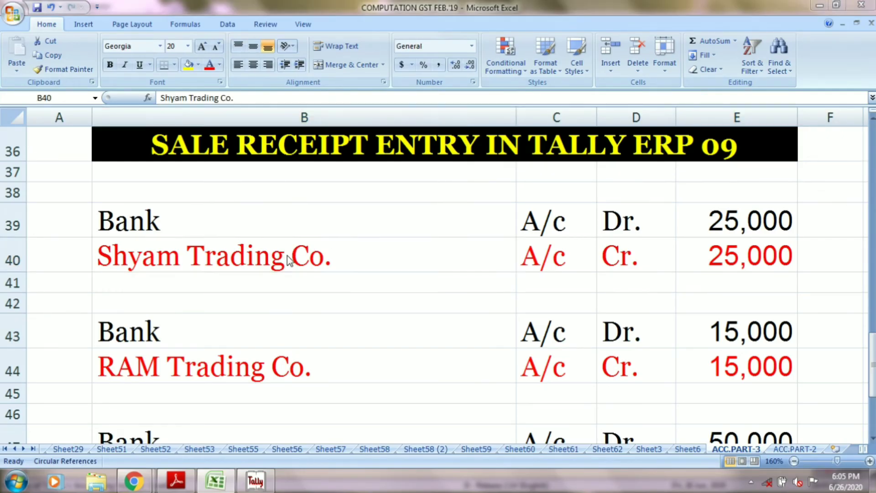
{"action": "key", "text": "alt+Tab"}
{"action": "type", "text": "SHYA"}
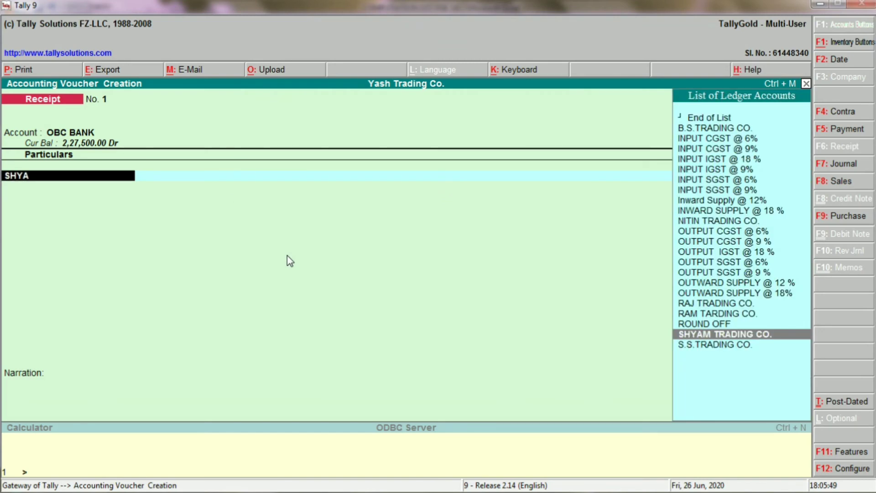
{"action": "key", "text": "Return"}
Step: Check the Shyam Trading Co. amount in Excel, switch back to Tally, enter 25000, and accept the receipt voucher without a narration
{"action": "key", "text": "alt+Tab"}
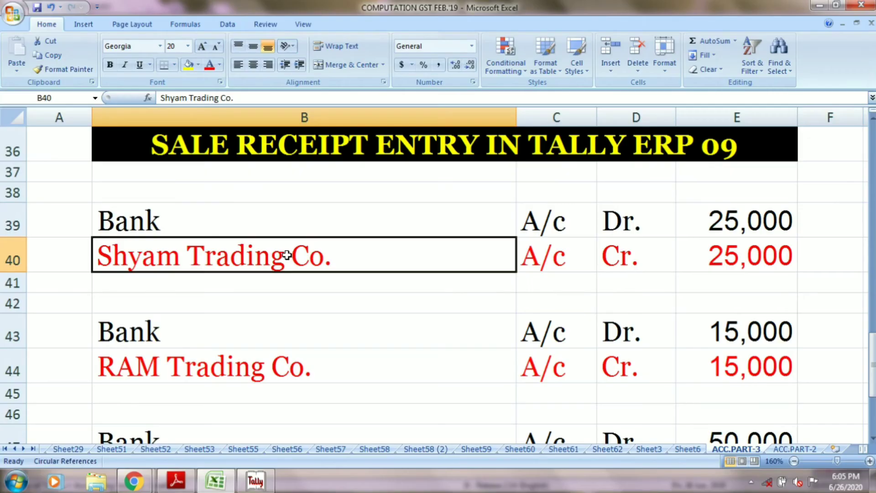
{"action": "key", "text": "Right"}
{"action": "key", "text": "Right"}
{"action": "key", "text": "Right"}
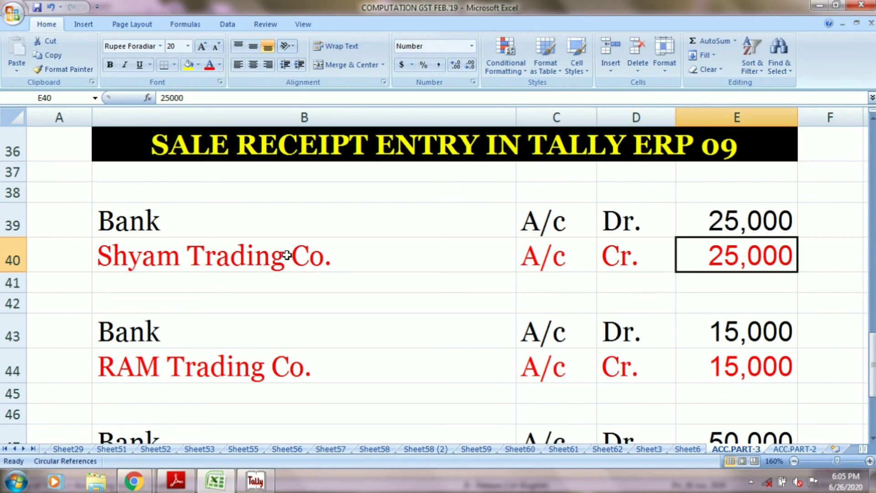
{"action": "key", "text": "alt+Tab"}
{"action": "type", "text": "25000"}
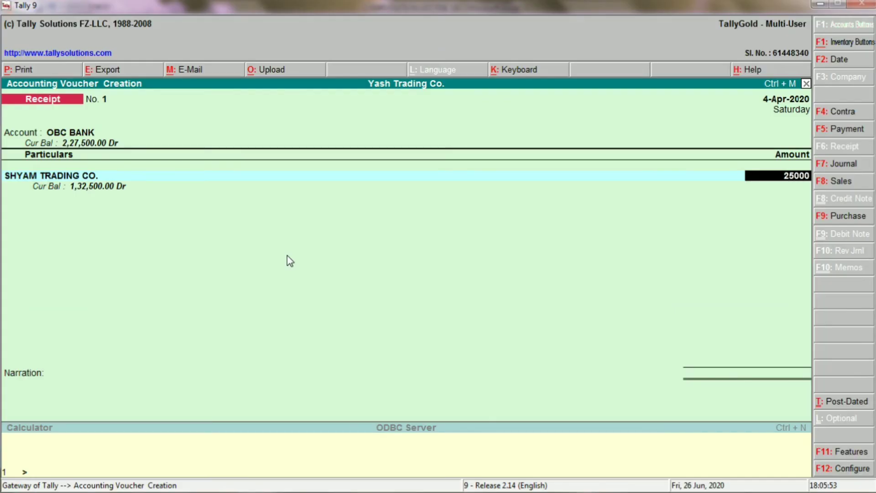
{"action": "key", "text": "Return"}
{"action": "key", "text": "Return"}
{"action": "key", "text": "y"}
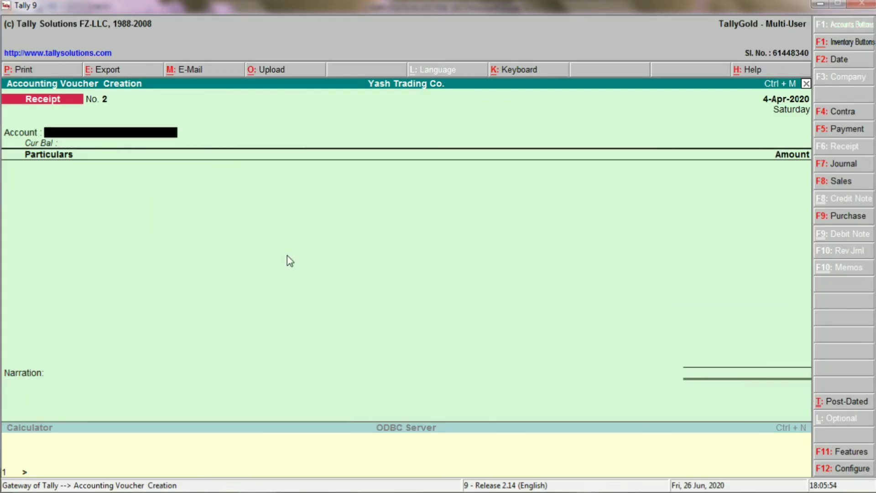
Step: Switch to the Excel worksheet and fill the 25,000 Shyam Trading Co. receipt entry in B39:E40 with yellow
{"action": "key", "text": "alt+Tab"}
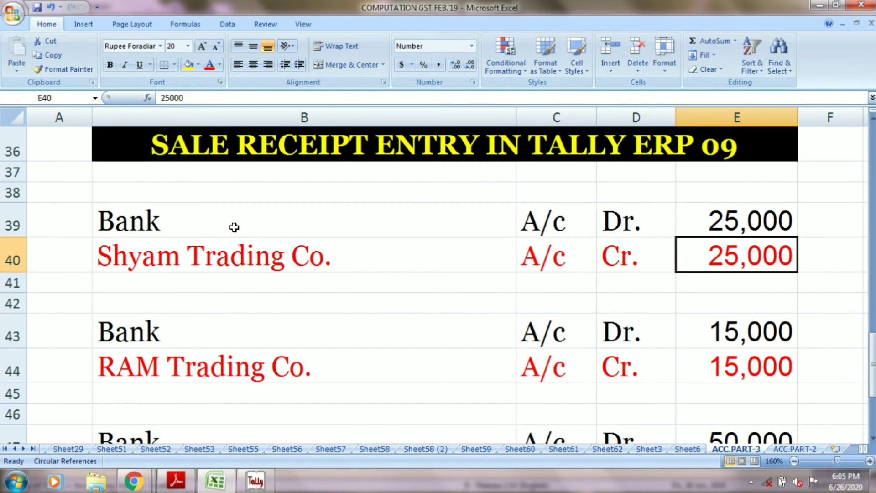
{"action": "left_click_drag", "start_coordinate": [235, 228], "coordinate": [723, 252]}
{"action": "left_click", "coordinate": [188, 64]}
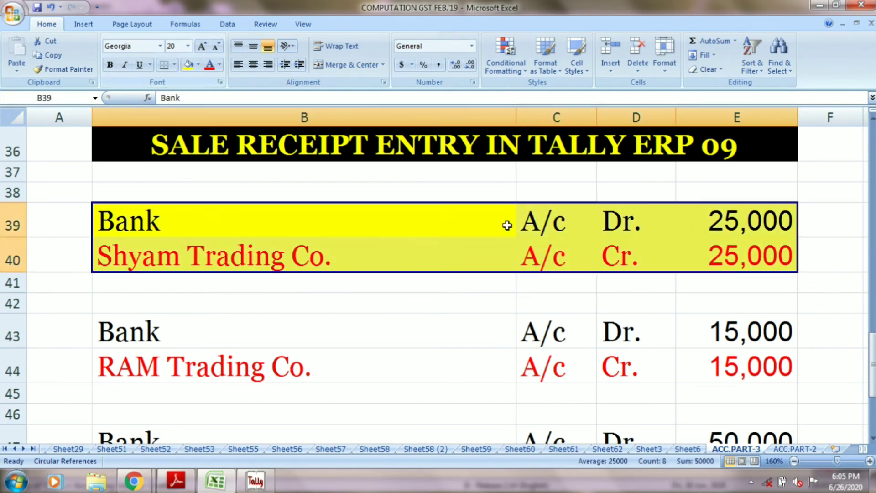
Step: Find the RAM Trading Co. entry in Excel, then in Tally set the receipt account to OBC BANK and the party to RAM TARDING CO
{"action": "scroll", "coordinate": [530, 273], "scroll_direction": "down", "scroll_amount": 2}
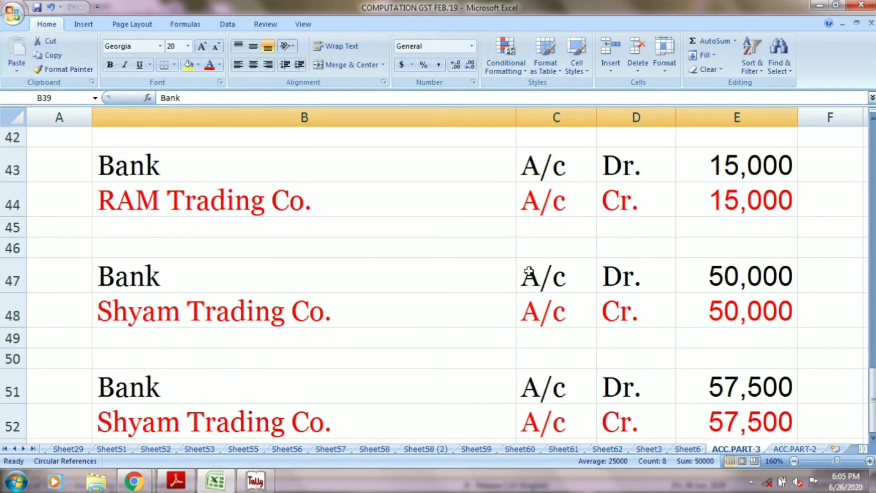
{"action": "left_click", "coordinate": [280, 189]}
{"action": "key", "text": "alt+Tab"}
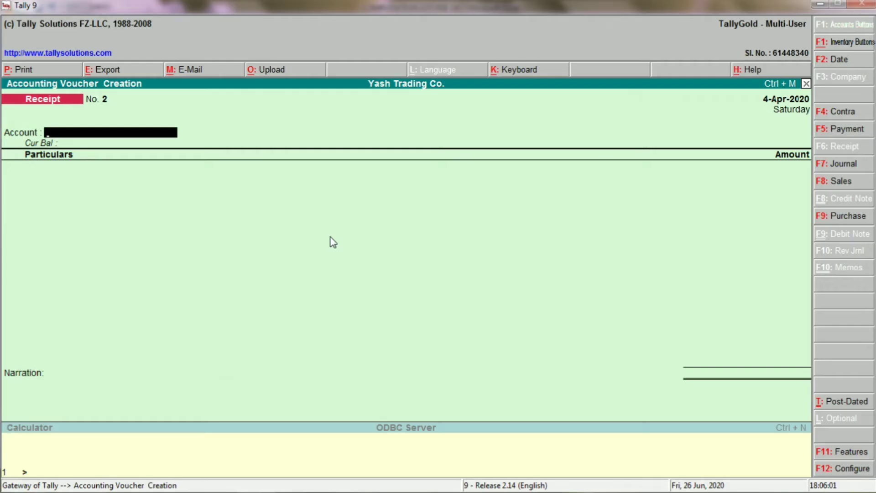
{"action": "type", "text": "OBC"}
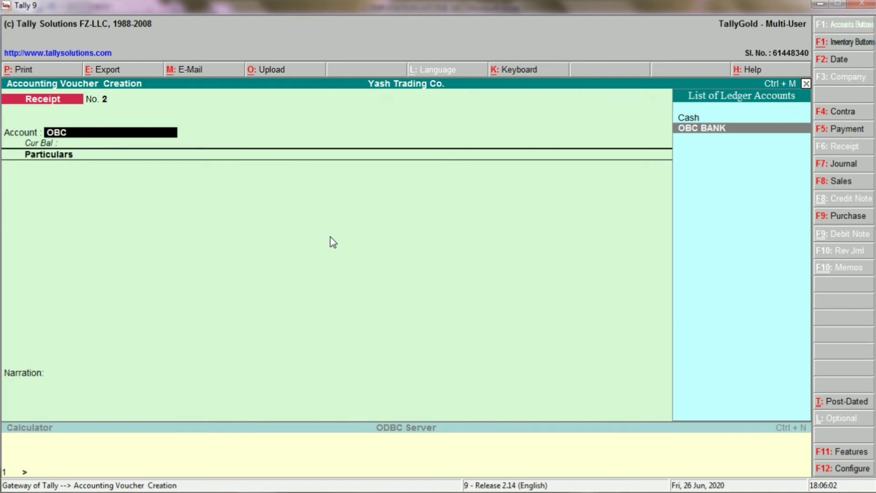
{"action": "key", "text": "Return"}
{"action": "type", "text": "RAM"}
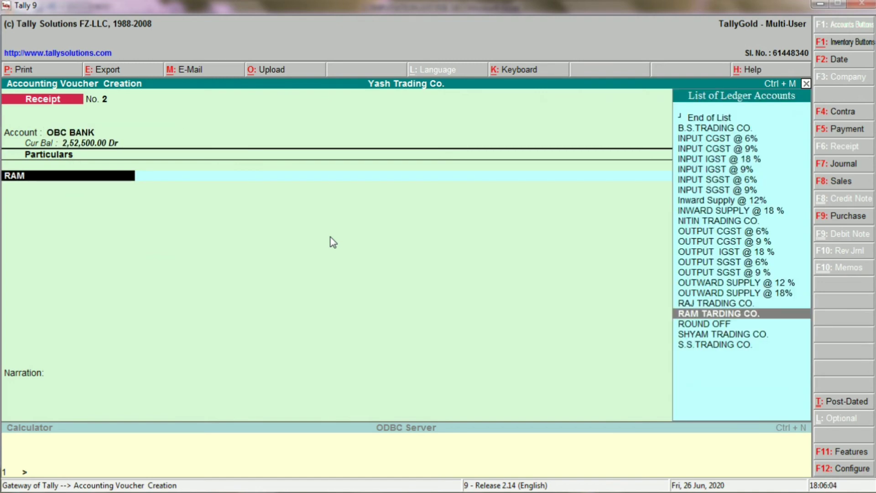
{"action": "key", "text": "Return"}
Step: Check the RAM Trading Co. amount in Excel, switch back to Tally, enter 15000, and accept the receipt voucher without a narration
{"action": "key", "text": "alt+Tab"}
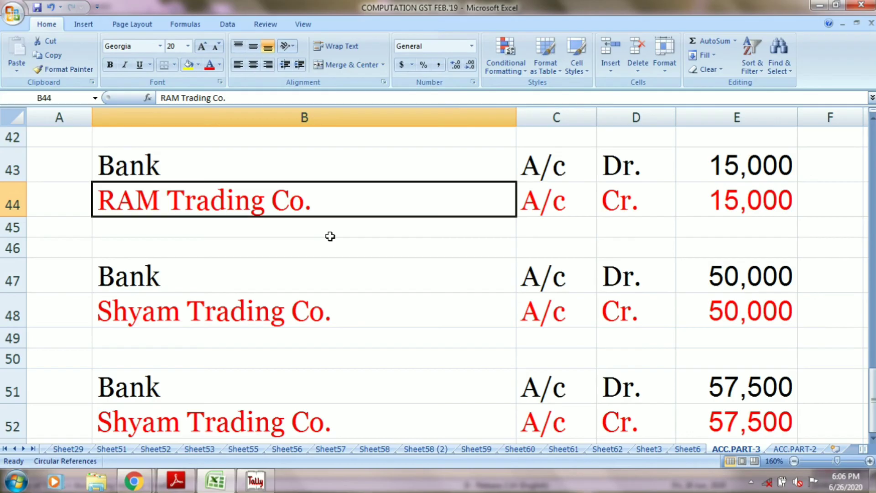
{"action": "key", "text": "Right"}
{"action": "key", "text": "Right"}
{"action": "key", "text": "Right"}
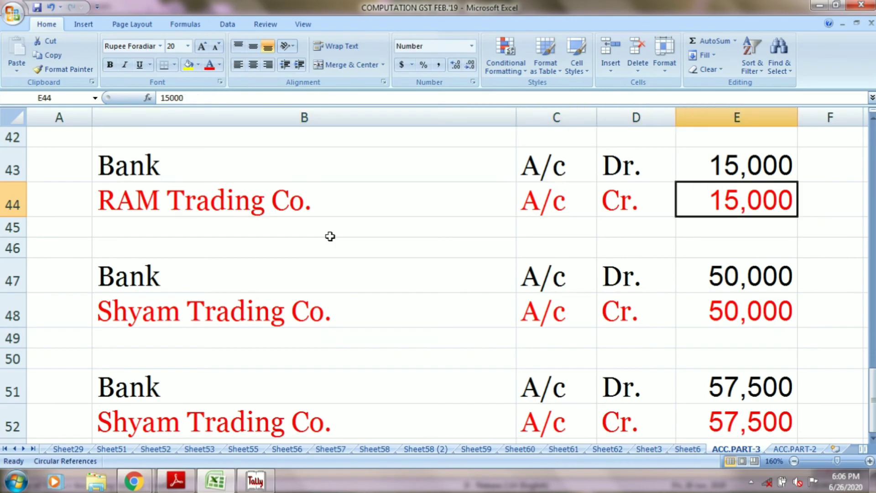
{"action": "key", "text": "alt+Tab"}
{"action": "type", "text": "15,000"}
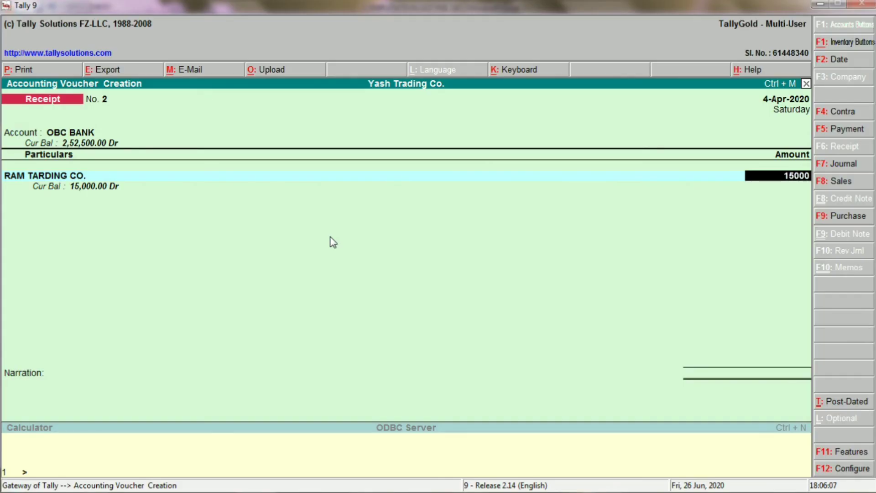
{"action": "key", "text": "Return"}
{"action": "key", "text": "Return"}
{"action": "key", "text": "Return"}
{"action": "key", "text": "Return"}
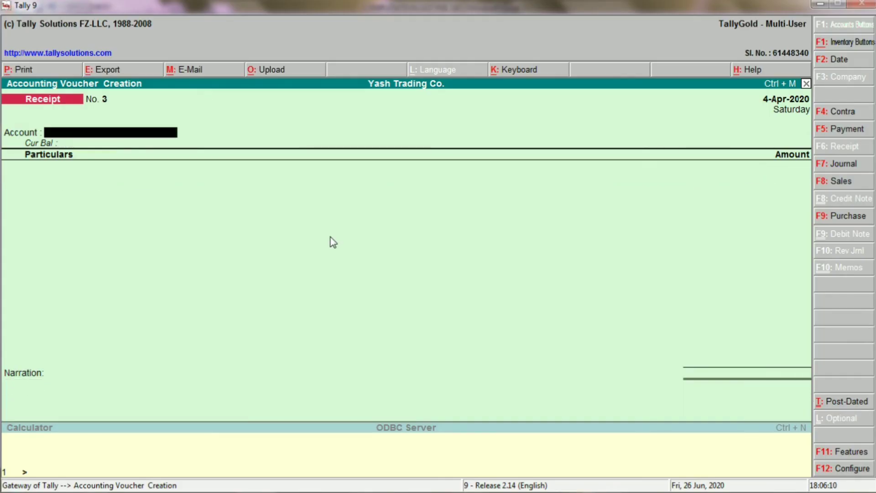
Step: Switch to Excel and fill the 15,000 RAM Trading Co. receipt entry in B43:E44 with yellow
{"action": "key", "text": "alt+Tab"}
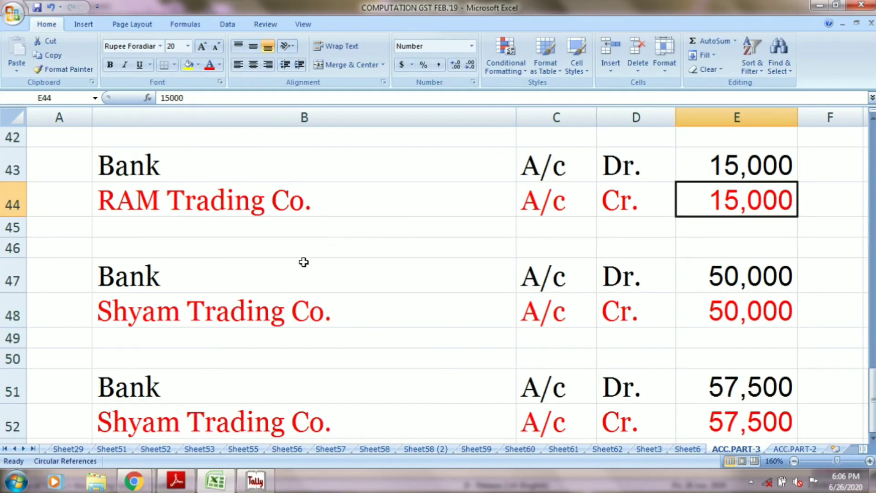
{"action": "left_click_drag", "start_coordinate": [157, 166], "coordinate": [760, 196]}
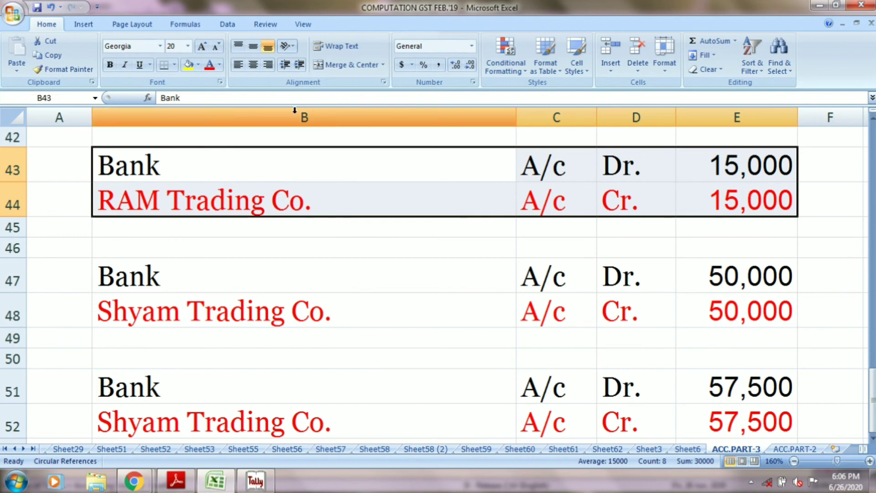
{"action": "left_click", "coordinate": [197, 68]}
Step: Select the party in B48, then in Tally's receipt voucher 3 set the account to OBC BANK and the party to SHYAM TRADING CO
{"action": "left_click", "coordinate": [166, 307]}
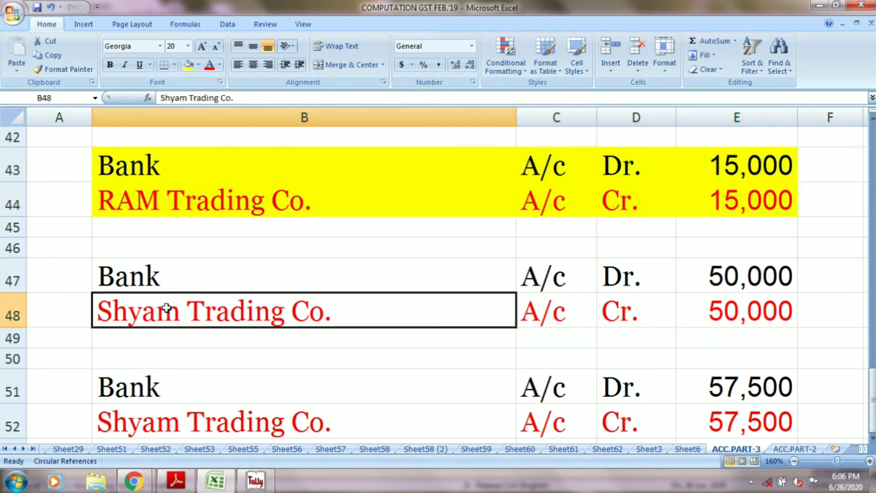
{"action": "key", "text": "alt+Tab"}
{"action": "type", "text": "OBC"}
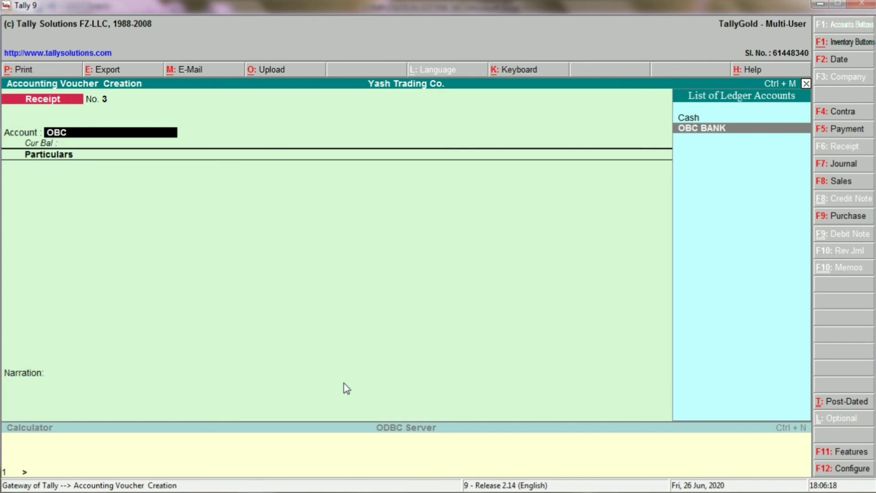
{"action": "key", "text": "Return"}
{"action": "type", "text": "SHYA"}
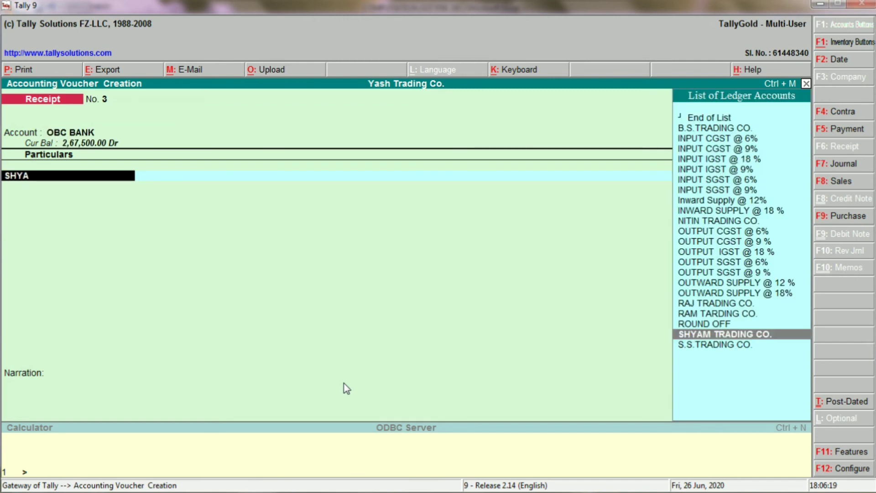
{"action": "key", "text": "Return"}
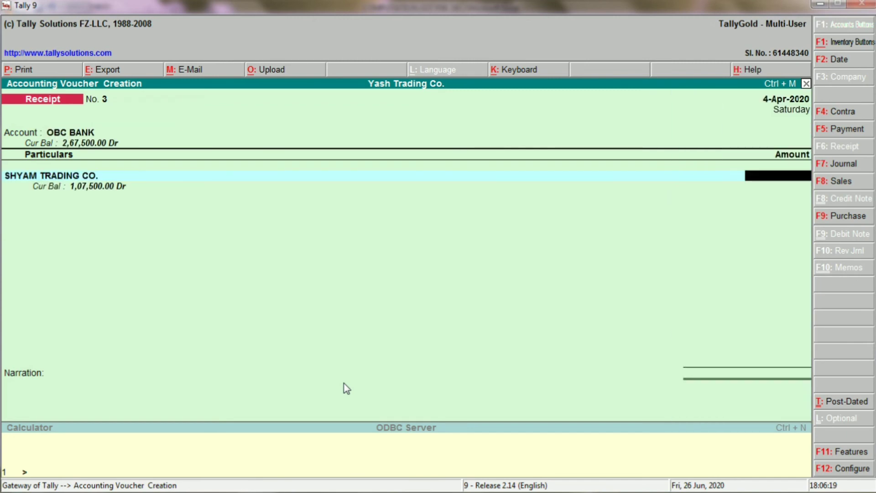
Step: Check the amount in Excel, return to Tally, enter 50000 for SHYAM TRADING CO., and accept the receipt voucher without a narration
{"action": "key", "text": "alt+Tab"}
{"action": "key", "text": "alt+Tab"}
{"action": "type", "text": "50000"}
{"action": "key", "text": "Return"}
{"action": "key", "text": "Return"}
{"action": "key", "text": "Return"}
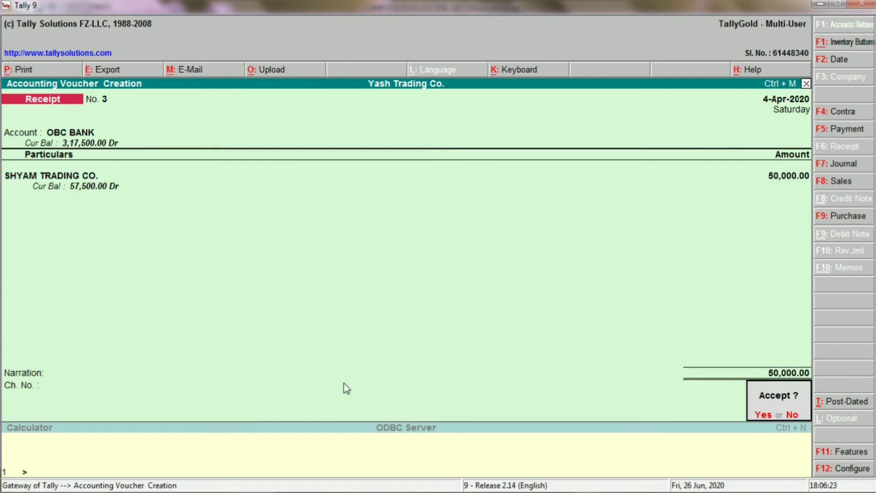
{"action": "key", "text": "y"}
Step: Switch to Excel and fill the 50,000 Shyam Trading Co. receipt entry in B47:E48 with yellow
{"action": "key", "text": "alt+Tab"}
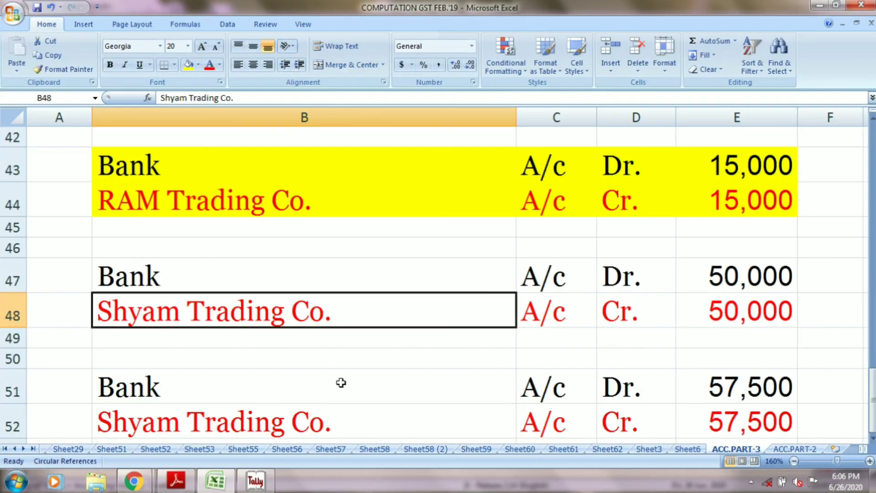
{"action": "left_click_drag", "start_coordinate": [251, 272], "coordinate": [260, 305]}
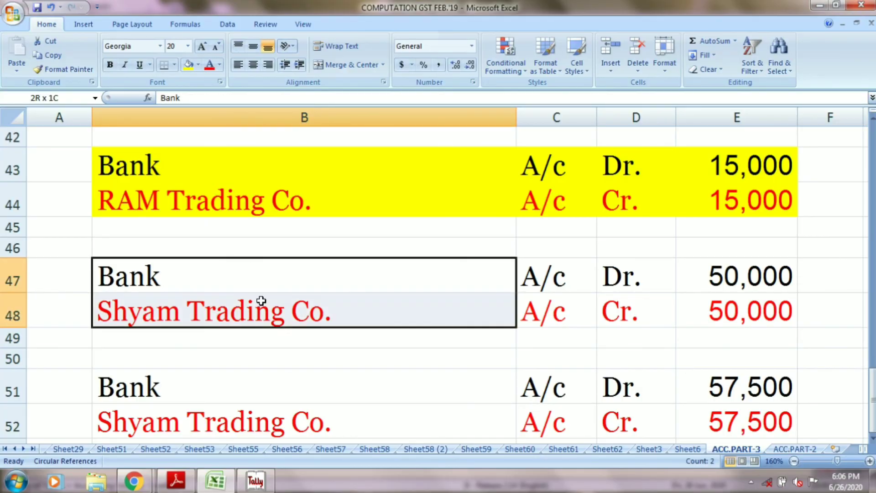
{"action": "left_click_drag", "start_coordinate": [367, 315], "coordinate": [723, 303]}
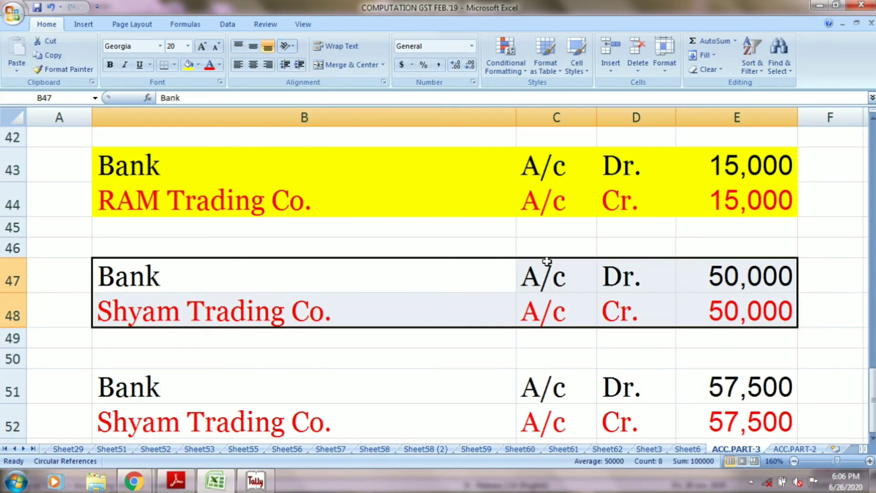
{"action": "left_click", "coordinate": [189, 65]}
Step: View the last Shyam Trading Co. entry in Excel, then set Tally's receipt voucher 4 to account OBC BANK and party SHYAM TRADING CO
{"action": "scroll", "coordinate": [498, 256], "scroll_direction": "down", "scroll_amount": 2}
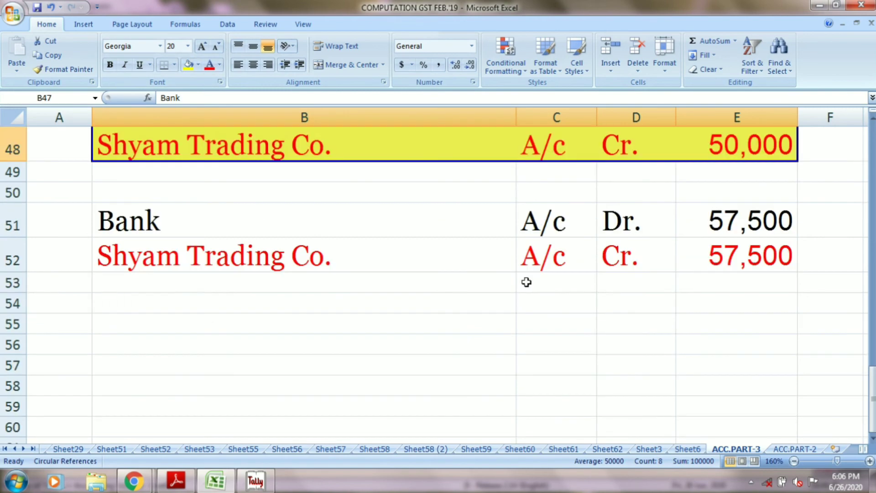
{"action": "key", "text": "alt+Tab"}
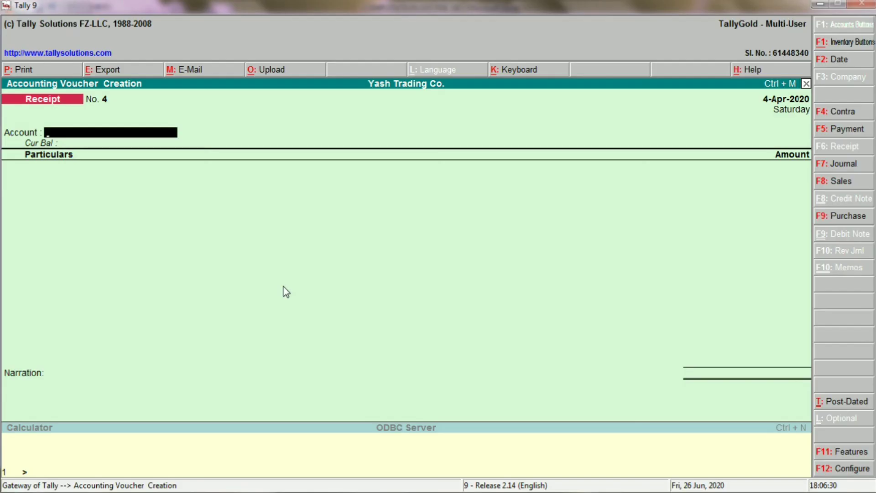
{"action": "type", "text": "OBC"}
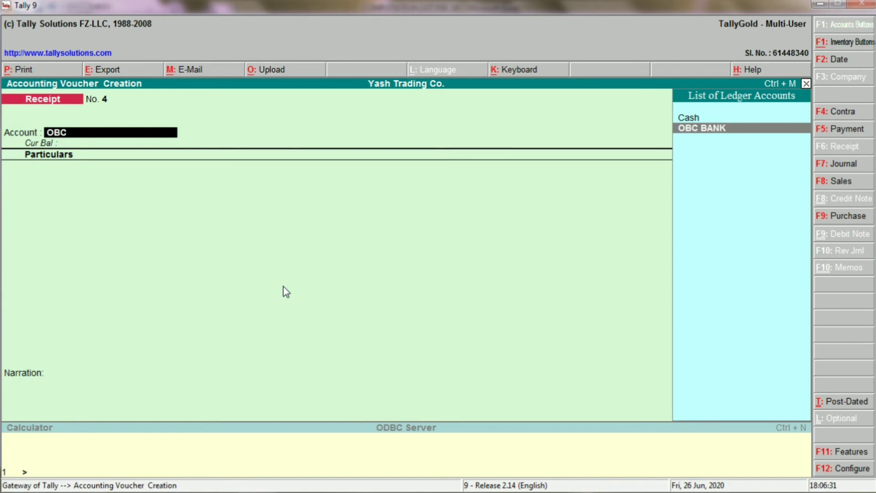
{"action": "key", "text": "Return"}
{"action": "type", "text": "SHYA"}
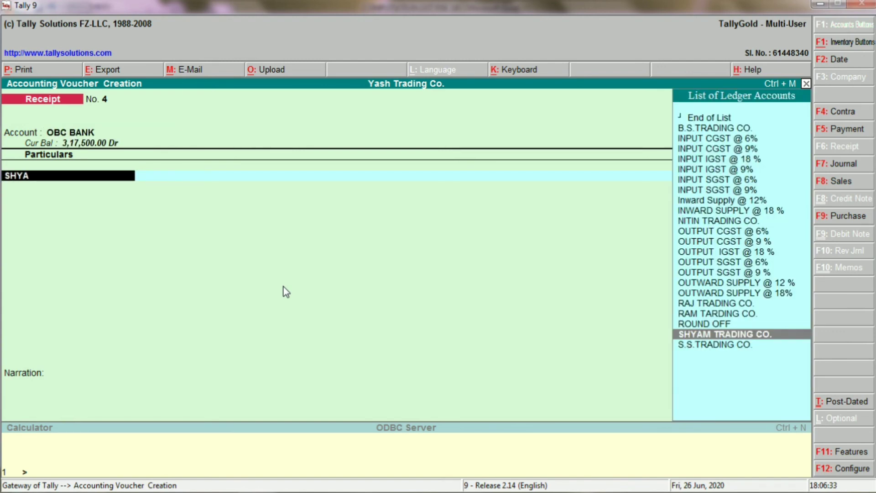
{"action": "key", "text": "Return"}
Step: Check the last Shyam Trading Co. amount in Excel, enter 57500 in Tally, and accept the receipt voucher without a narration
{"action": "key", "text": "alt+Tab"}
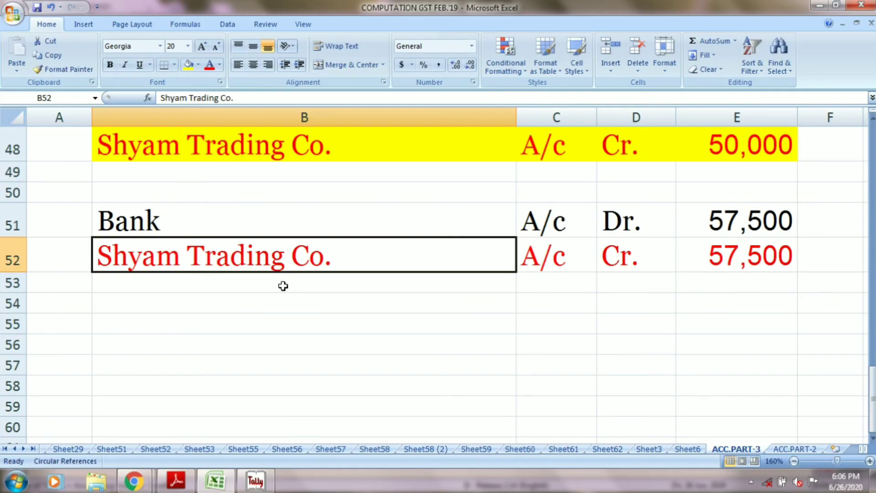
{"action": "key", "text": "Right"}
{"action": "key", "text": "Right"}
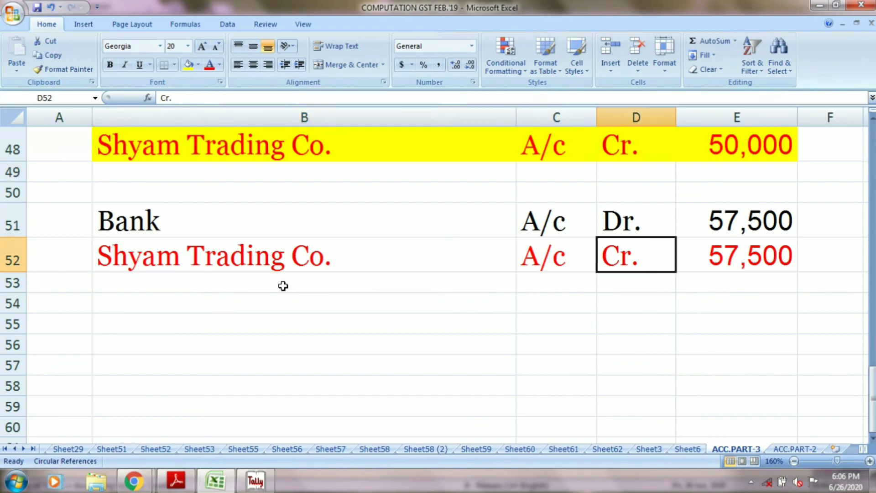
{"action": "key", "text": "Right"}
{"action": "key", "text": "alt+Tab"}
{"action": "type", "text": "57"}
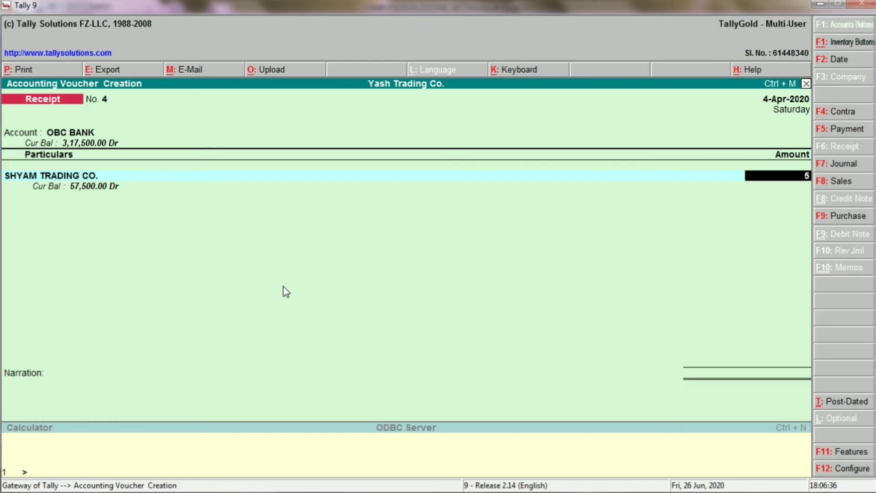
{"action": "key", "text": "alt+Tab"}
{"action": "key", "text": "alt+Tab"}
{"action": "type", "text": "500"}
{"action": "key", "text": "Return"}
{"action": "key", "text": "Return"}
{"action": "key", "text": "Return"}
{"action": "key", "text": "Return"}
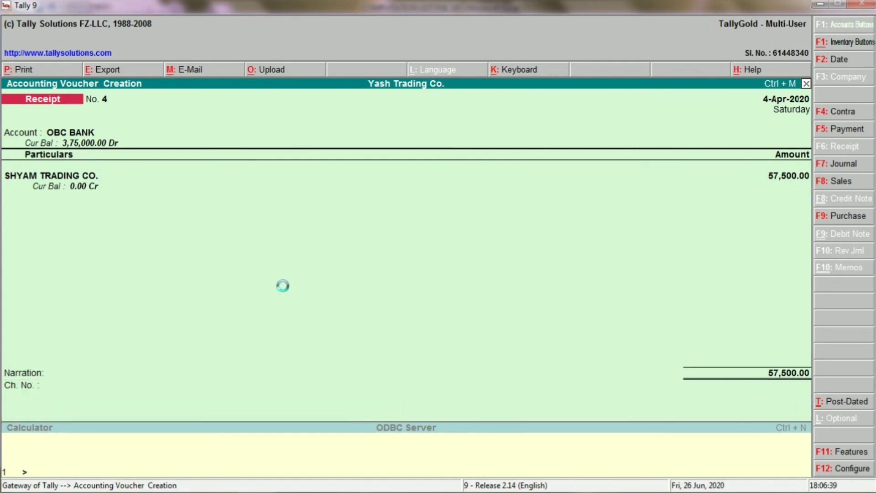
Step: Quit receipt voucher entry to the Gateway of Tally and open the Balance Sheet
{"action": "key", "text": "Escape"}
{"action": "key", "text": "Return"}
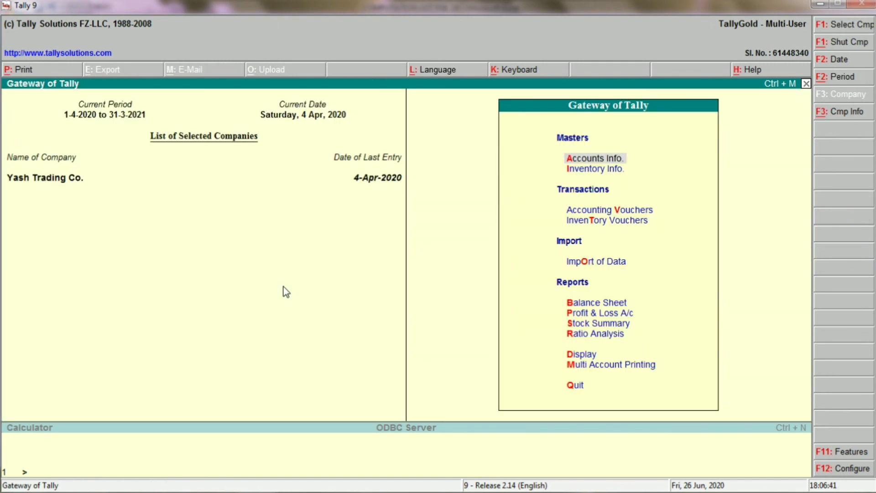
{"action": "left_click", "coordinate": [582, 303]}
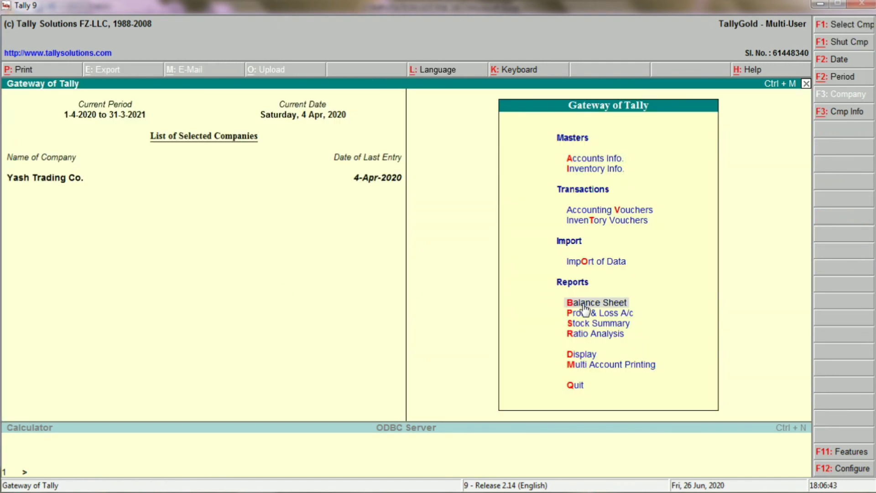
{"action": "left_click", "coordinate": [582, 303]}
Step: Open the Sundry Debtors group summary from the Balance Sheet's Current Assets to check for outstanding debtors, then return to the Balance Sheet
{"action": "key", "text": "Right"}
{"action": "key", "text": "Down"}
{"action": "key", "text": "Down"}
{"action": "key", "text": "Down"}
{"action": "key", "text": "Down"}
{"action": "key", "text": "Down"}
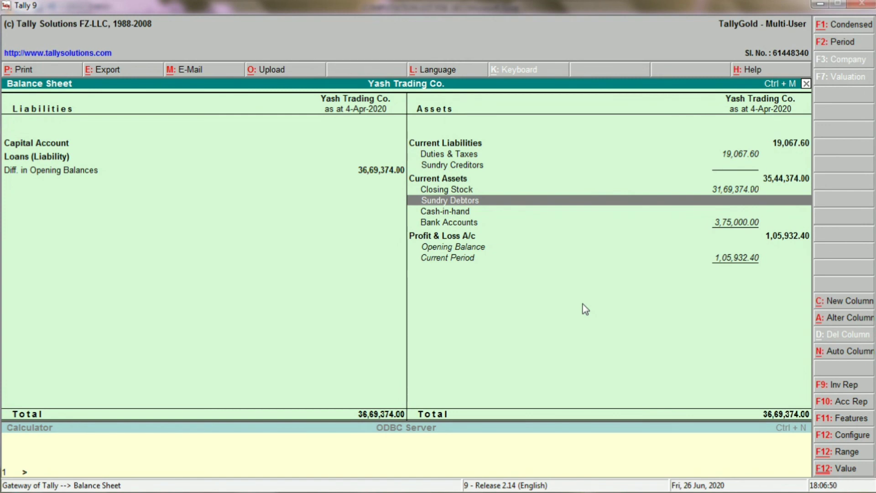
{"action": "key", "text": "Return"}
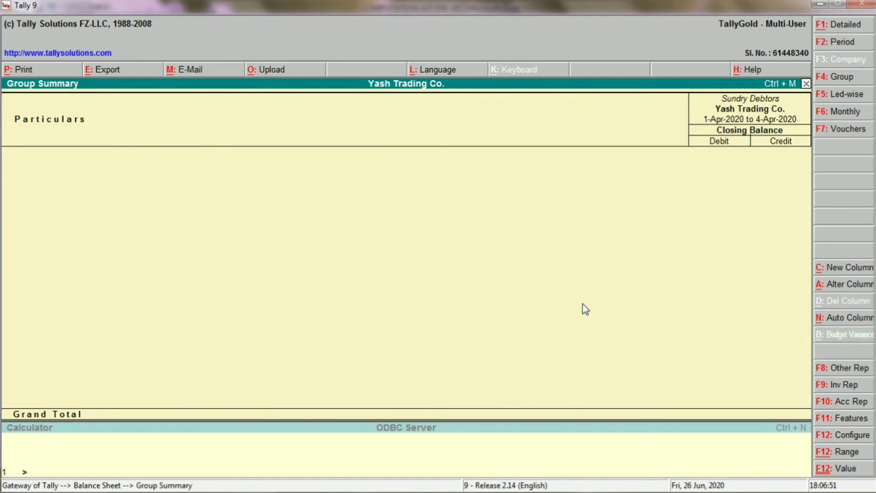
{"action": "key", "text": "Escape"}
{"action": "key", "text": "Return"}
{"action": "key", "text": "Escape"}
{"action": "key", "text": "Return"}
{"action": "key", "text": "Escape"}
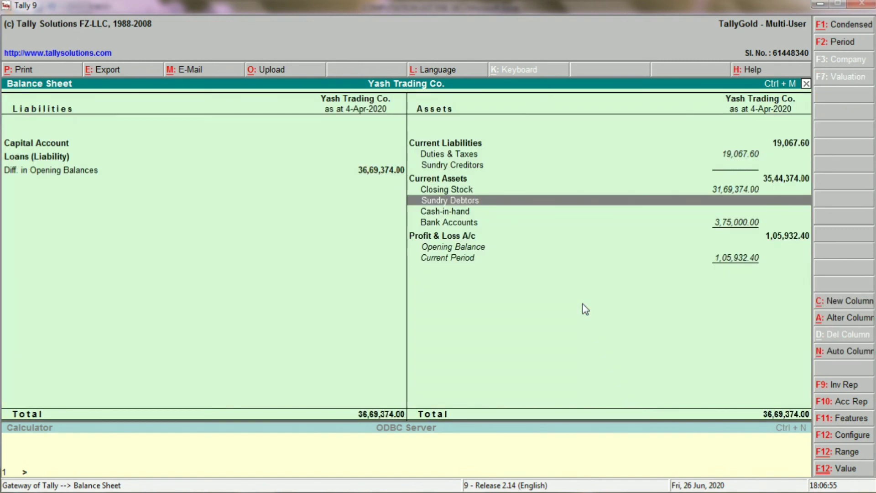
Step: Leave the Balance Sheet, open the Profit & Loss A/c, and move to Purchase Accounts
{"action": "key", "text": "Escape"}
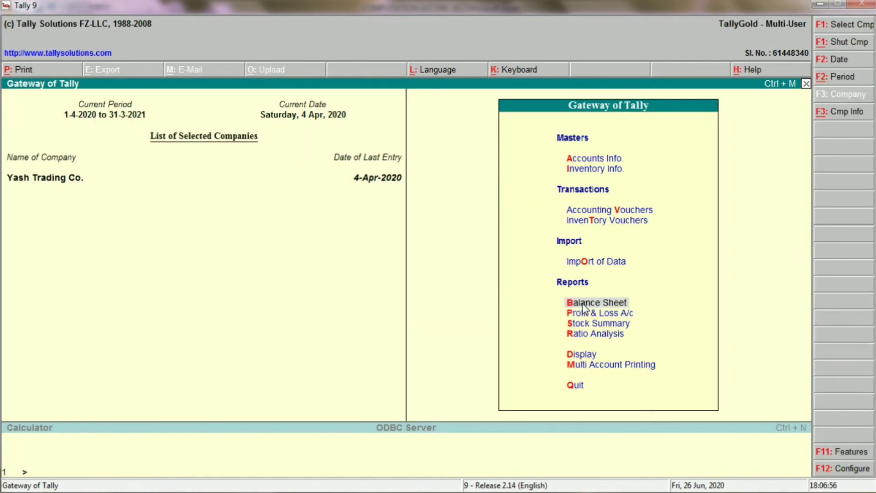
{"action": "key", "text": "p"}
{"action": "key", "text": "Down"}
{"action": "key", "text": "Down"}
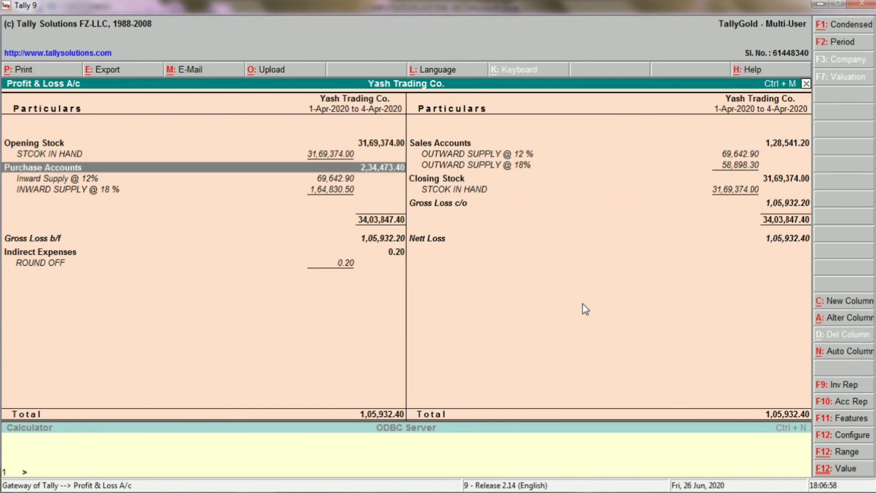
Step: Drill down from the Profit & Loss A/c through the Outward Supply @ 12 % sales ledger to its April vouchers
{"action": "key", "text": "Down"}
{"action": "key", "text": "Down"}
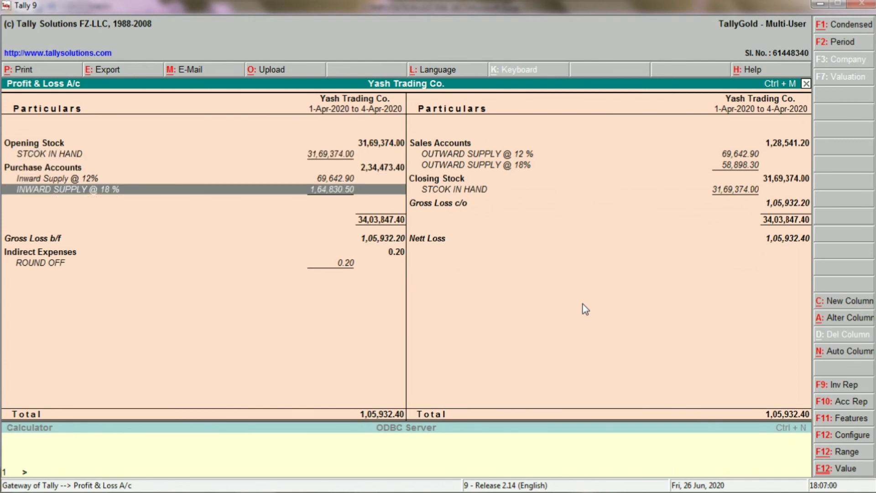
{"action": "key", "text": "Right"}
{"action": "key", "text": "Up"}
{"action": "key", "text": "Up"}
{"action": "key", "text": "Up"}
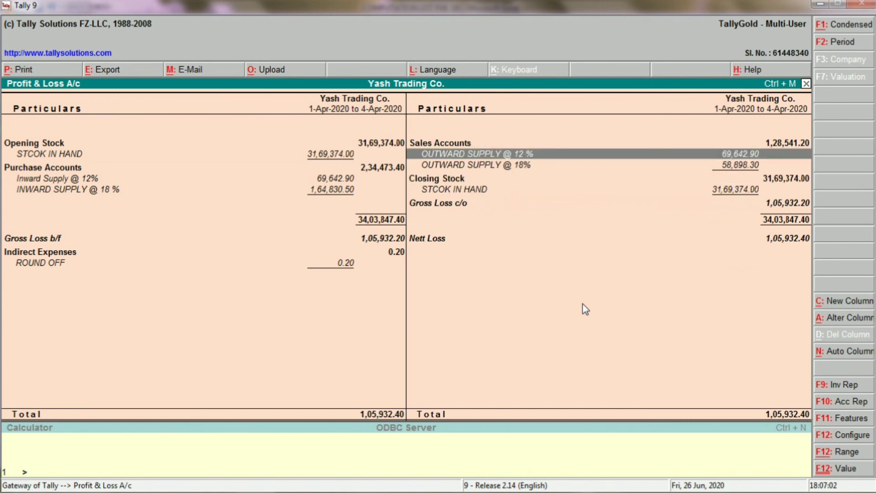
{"action": "key", "text": "Return"}
{"action": "key", "text": "Return"}
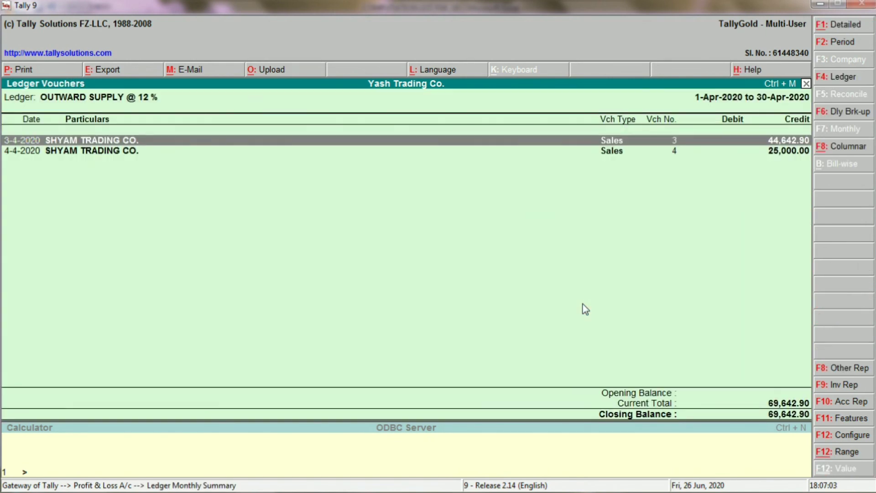
Step: Check the Outward Supply @ 12 % monthly summary and its April vouchers again, and return to the Gateway of Tally
{"action": "key", "text": "Escape"}
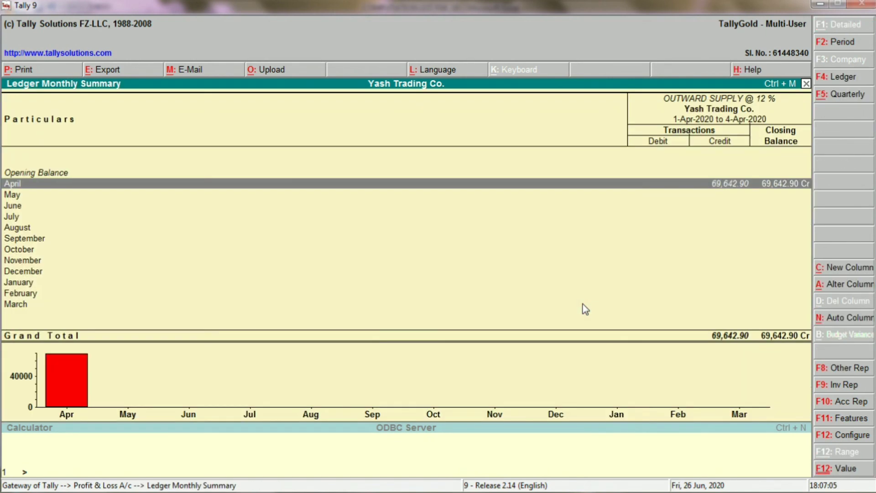
{"action": "key", "text": "Return"}
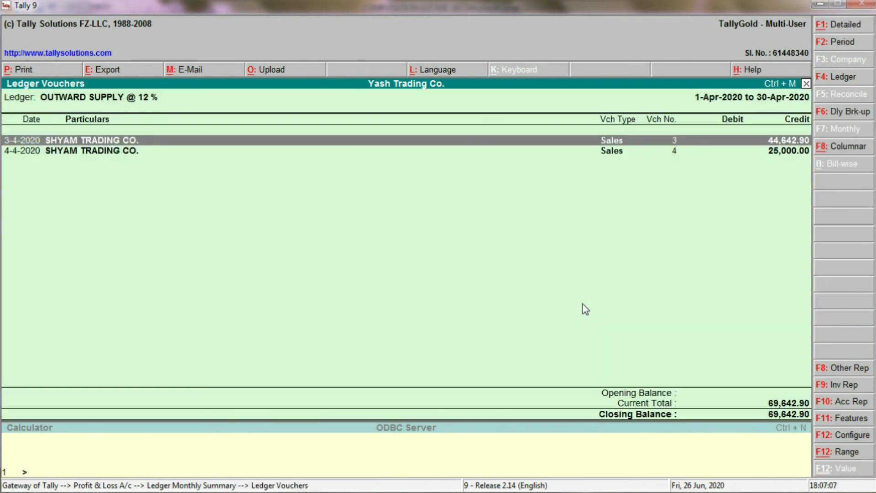
{"action": "key", "text": "Escape"}
{"action": "key", "text": "Escape"}
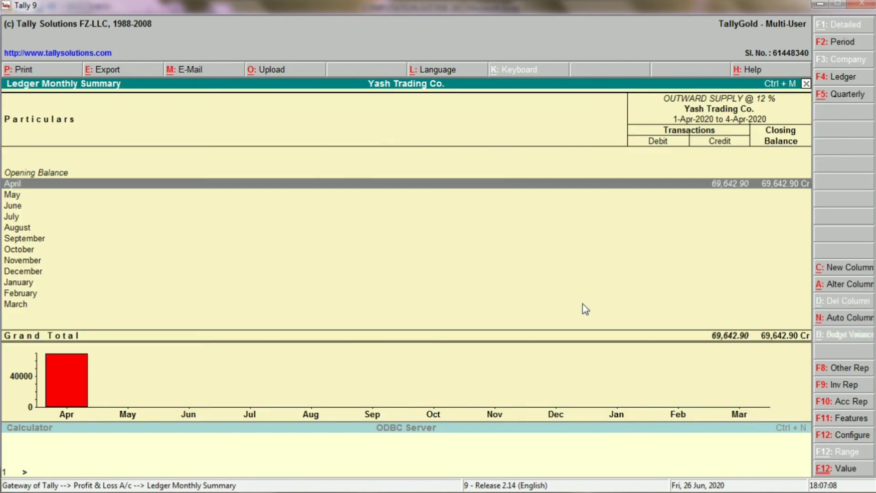
{"action": "key", "text": "Escape"}
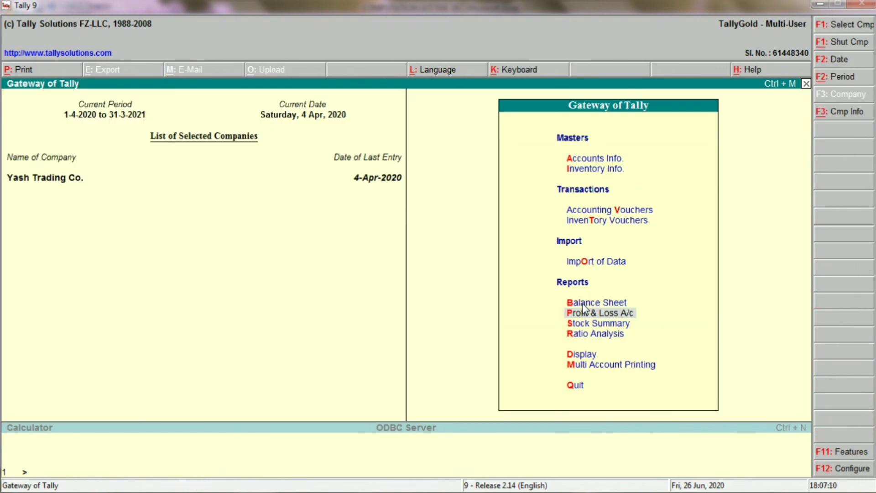
Step: Open the Shyam Trading Co. ledger from the Account Books display
{"action": "type", "text": "dal"}
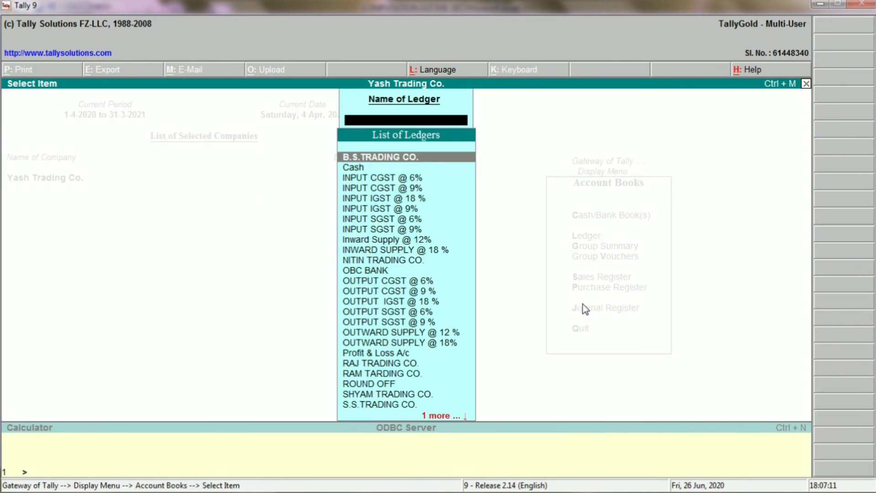
{"action": "type", "text": "S"}
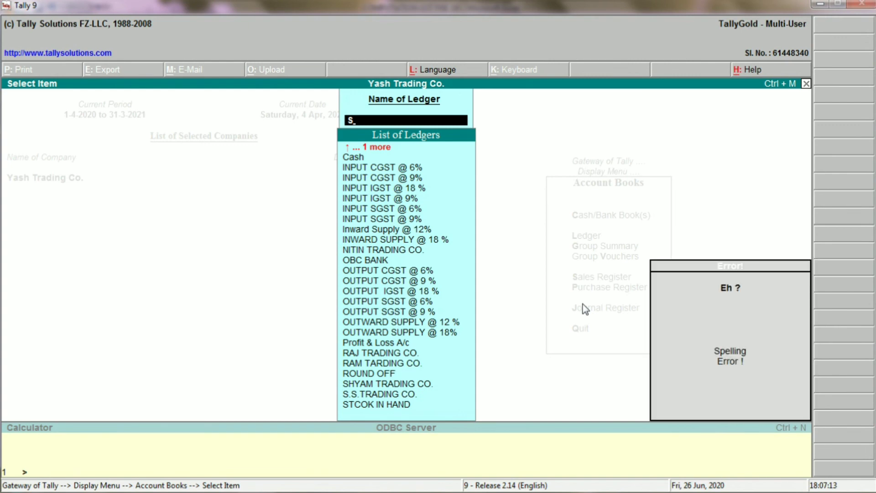
{"action": "type", "text": "S"}
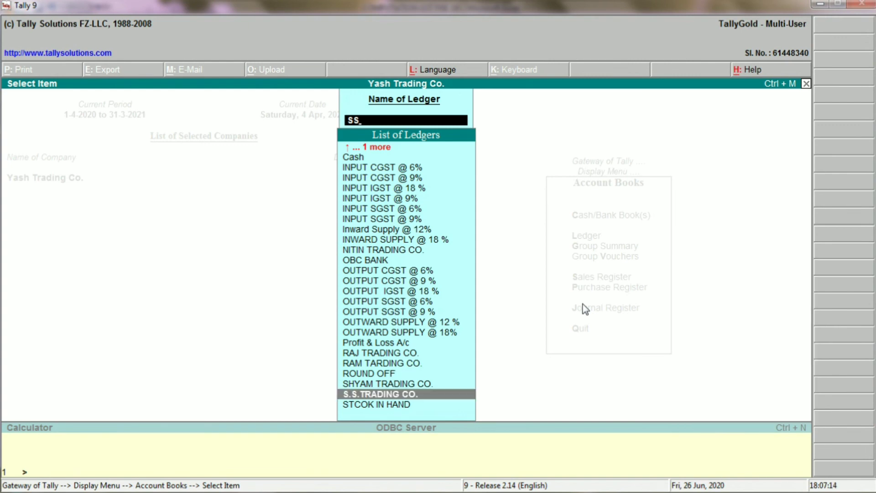
{"action": "key", "text": "BackSpace"}
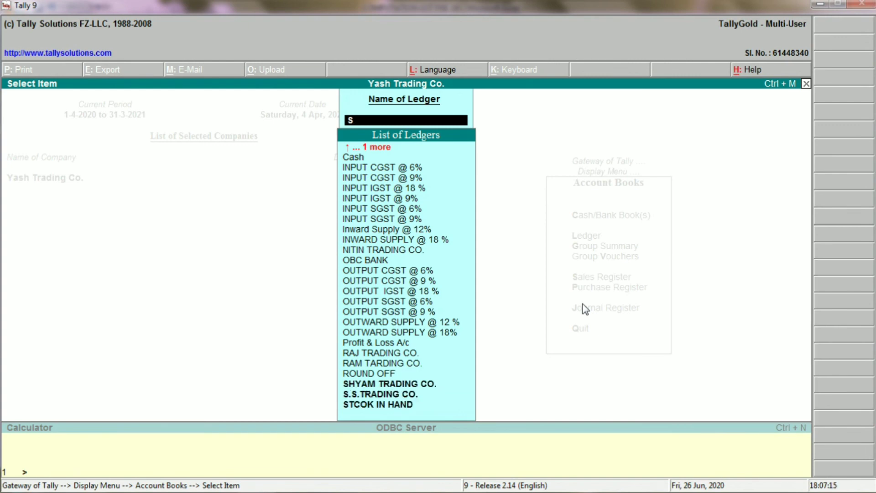
{"action": "type", "text": "HY"}
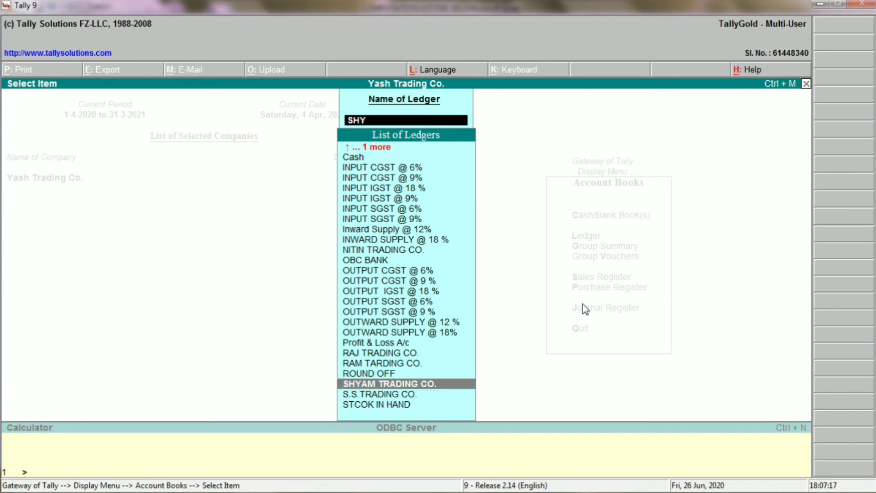
{"action": "key", "text": "Return"}
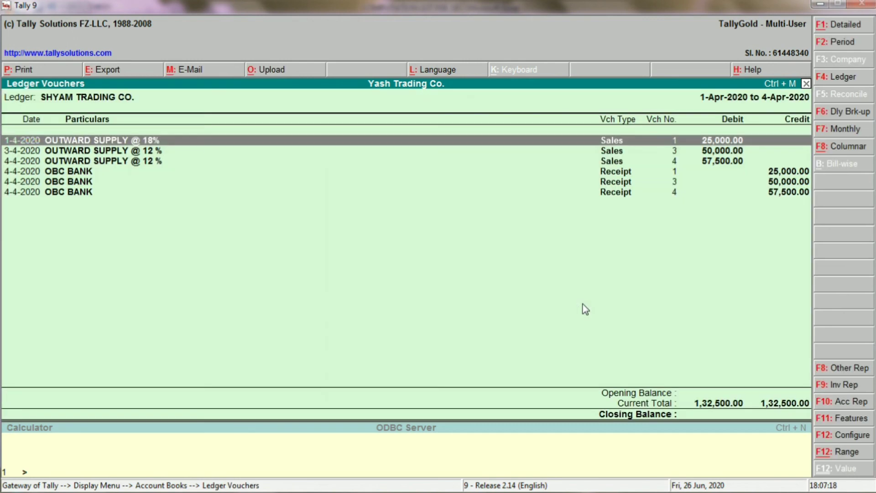
Step: Compare the sales entries with the OBC Bank receipts in the Shyam Trading Co. ledger, and return to the ledger list
{"action": "key", "text": "Down"}
{"action": "key", "text": "Down"}
{"action": "key", "text": "Down"}
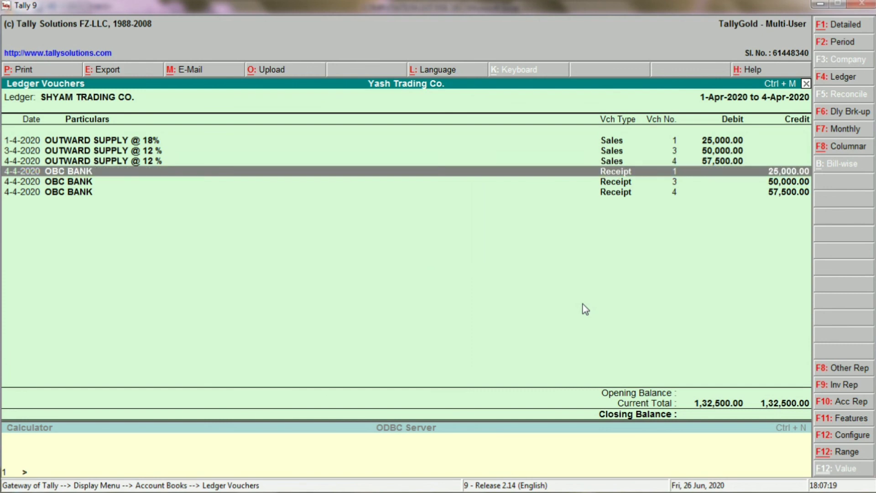
{"action": "key", "text": "Down"}
{"action": "key", "text": "Down"}
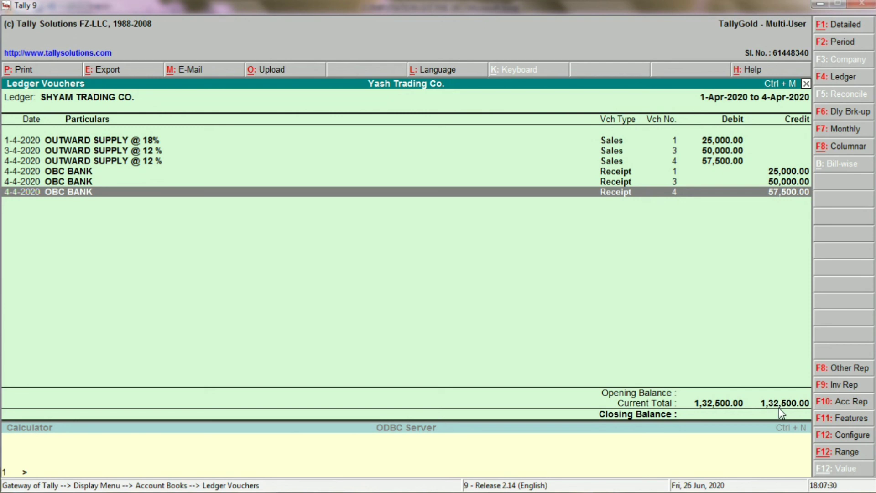
{"action": "key", "text": "Escape"}
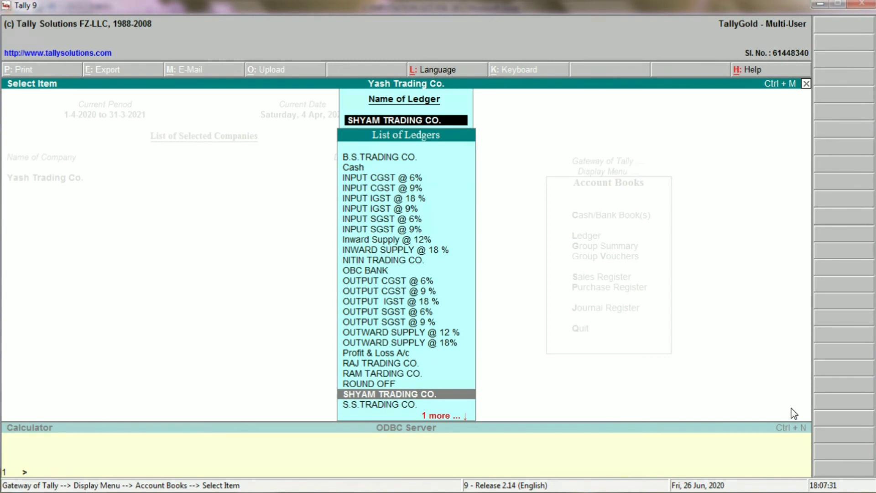
Step: Open the Ram Tarding Co. ledger and compare its sales entry with its OBC Bank receipt
{"action": "type", "text": "RAM"}
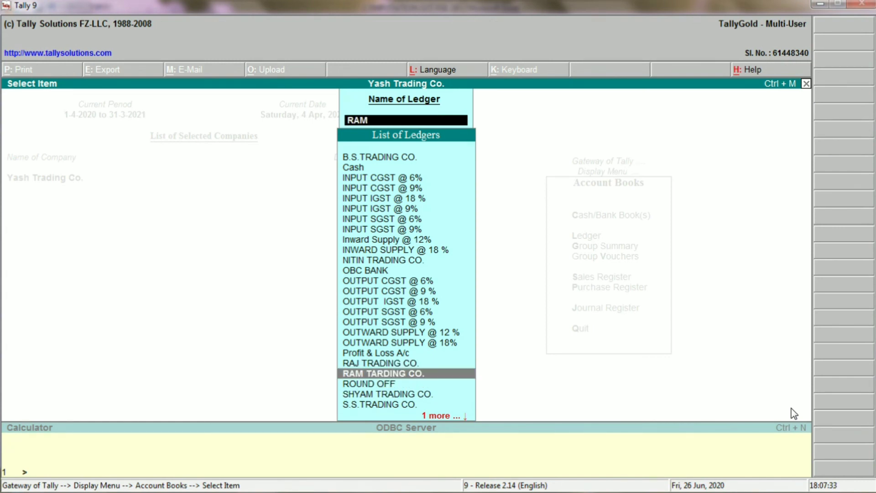
{"action": "key", "text": "Return"}
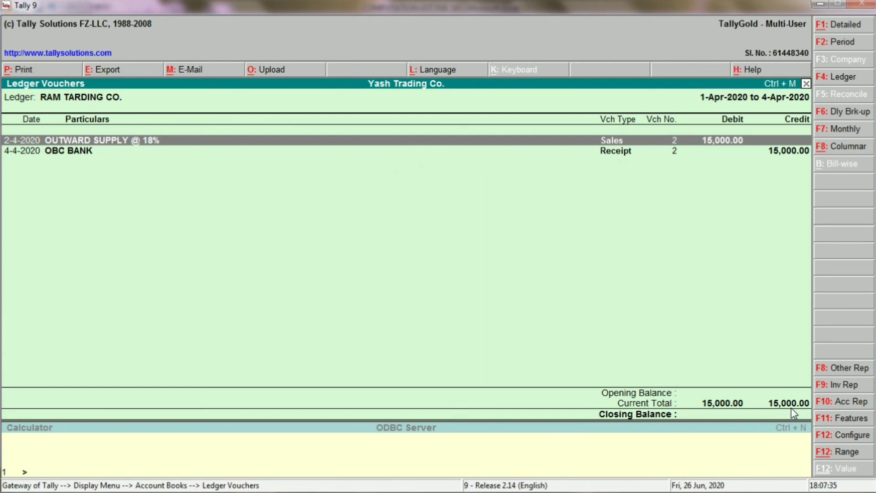
{"action": "key", "text": "Down"}
{"action": "key", "text": "Up"}
{"action": "key", "text": "Down"}
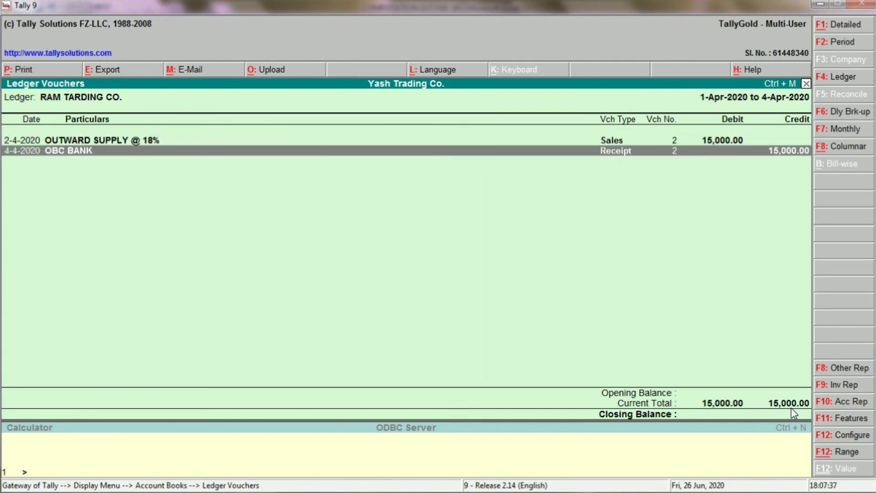
{"action": "key", "text": "Up"}
{"action": "key", "text": "Down"}
{"action": "key", "text": "Up"}
{"action": "key", "text": "Down"}
Step: Leave the Ram Tarding Co. ledger and the display menus for the Gateway of Tally, keeping Tally open
{"action": "key", "text": "Escape"}
{"action": "key", "text": "Escape"}
{"action": "key", "text": "Escape"}
{"action": "key", "text": "Escape"}
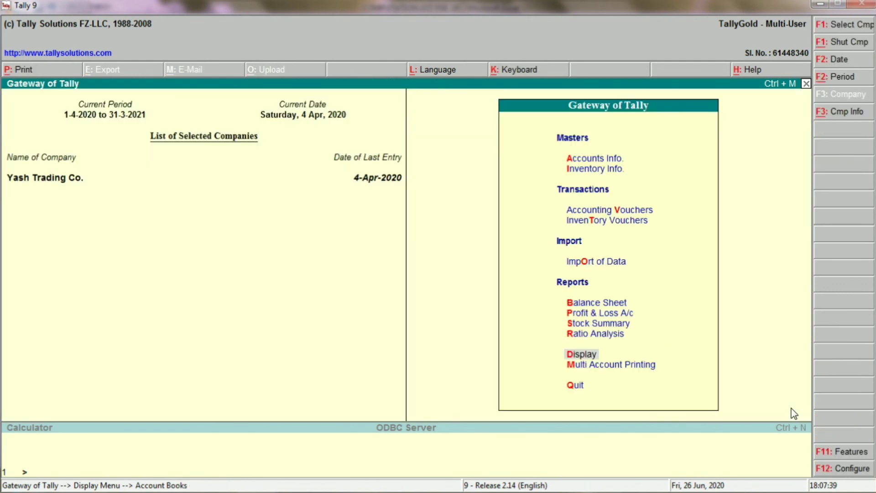
{"action": "key", "text": "Escape"}
{"action": "key", "text": "n"}
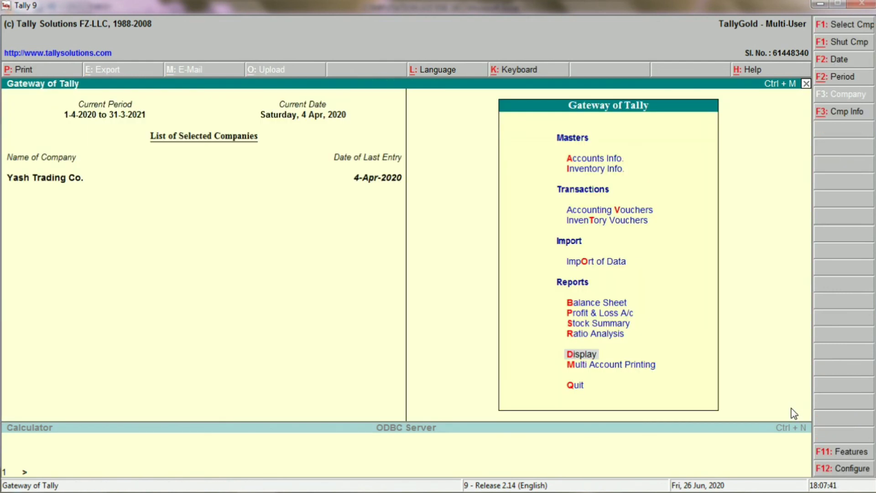